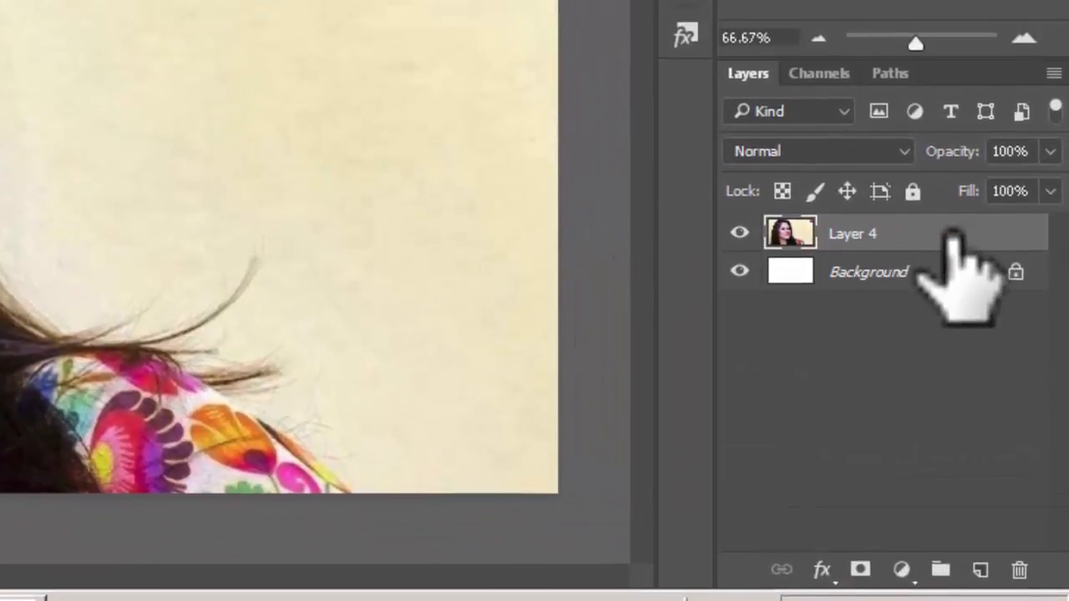
# Convert Layer 4, the portrait layer, to a smart object.
pyautogui.rightClick(948, 181)
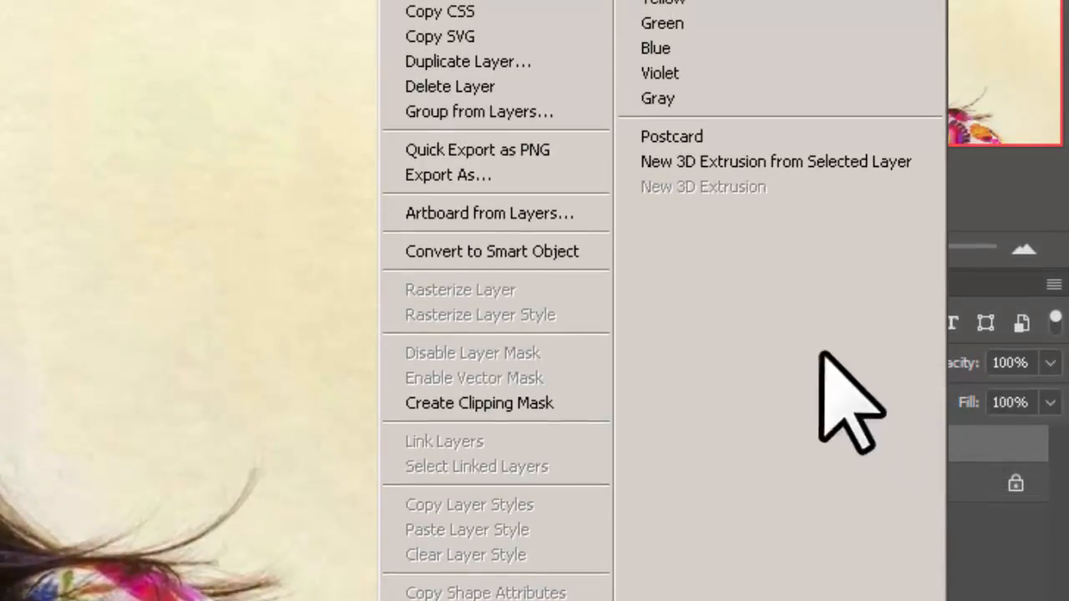
pyautogui.click(535, 253)
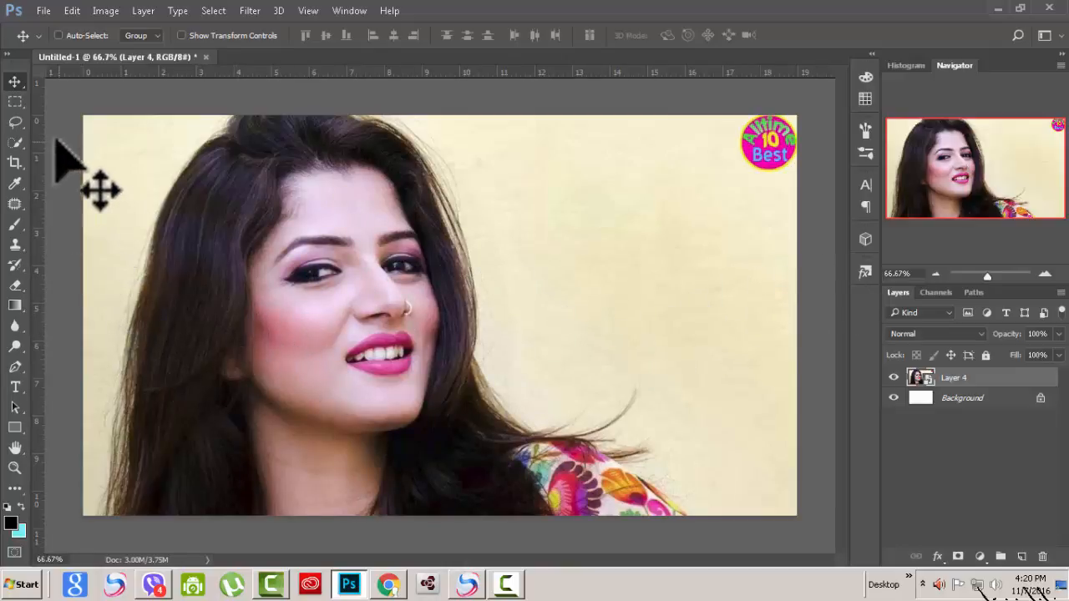
# Draw a freehand Lasso selection around the mouth and surrounding skin, and copy it to a new layer.
pyautogui.click(16, 122)
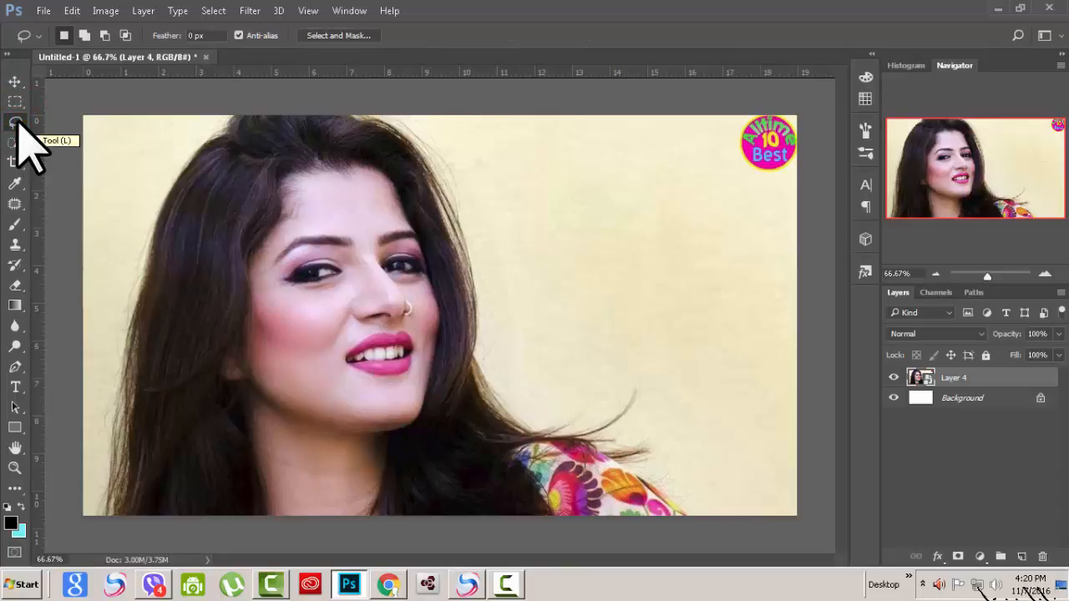
pyautogui.scroll(3, 401, 384)
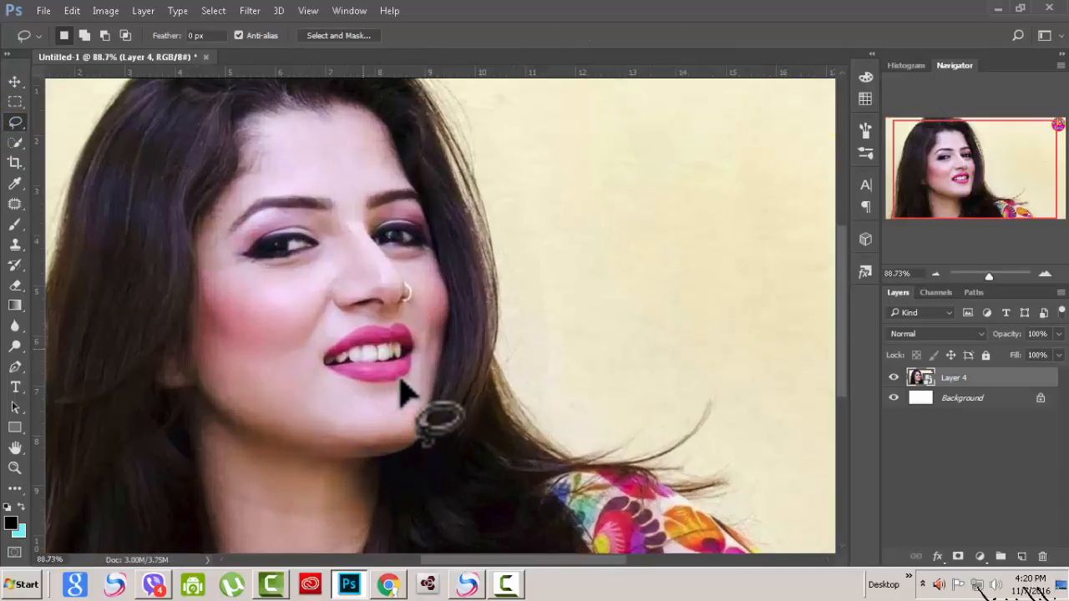
pyautogui.click(382, 316)
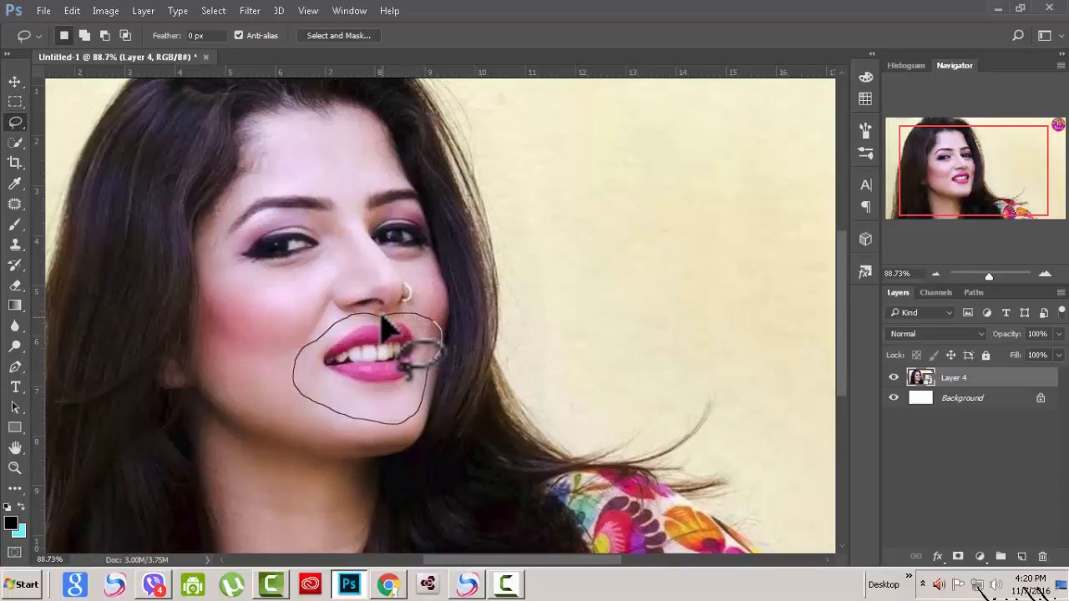
pyautogui.moveTo(381, 317); pyautogui.dragTo(384, 339)
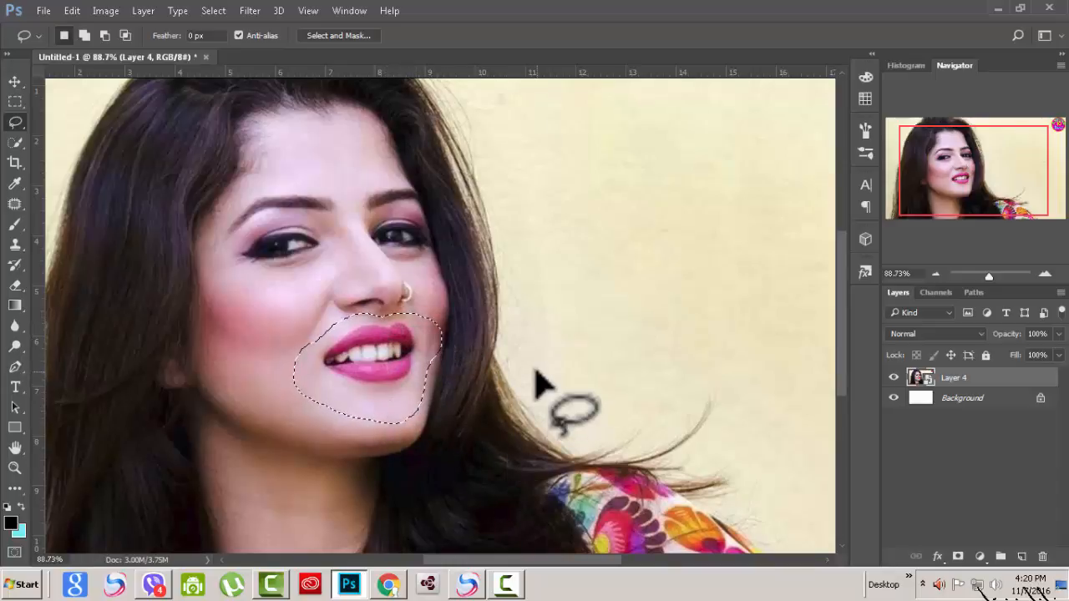
pyautogui.hotkey('ctrl', 'j')
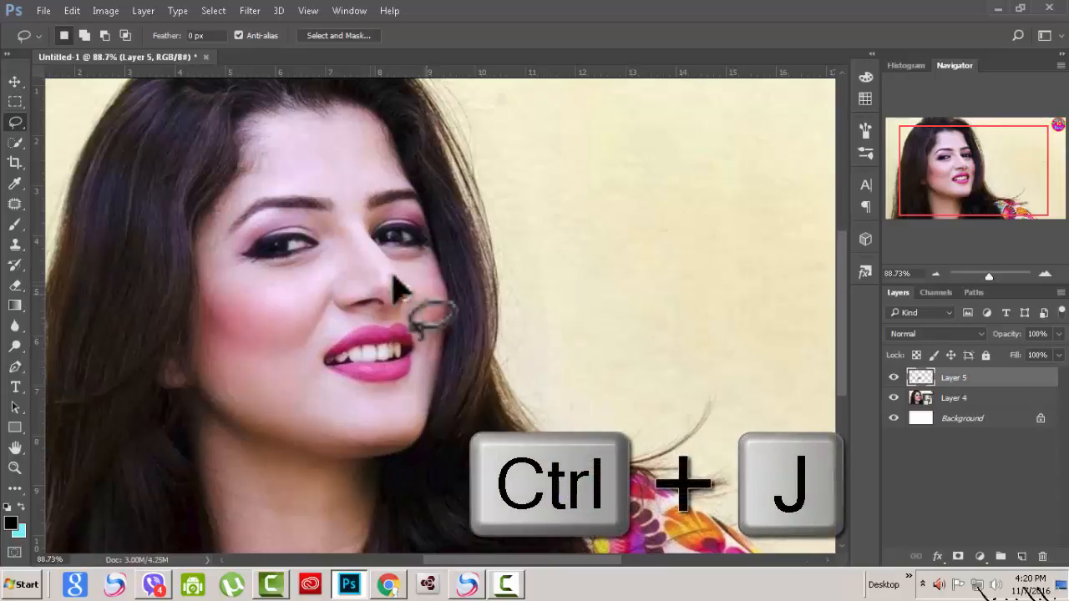
# Check the mouth cutout by hiding and reshowing Layer 4 and Layer 5, and convert Layer 5 to a smart object.
pyautogui.click(894, 399)
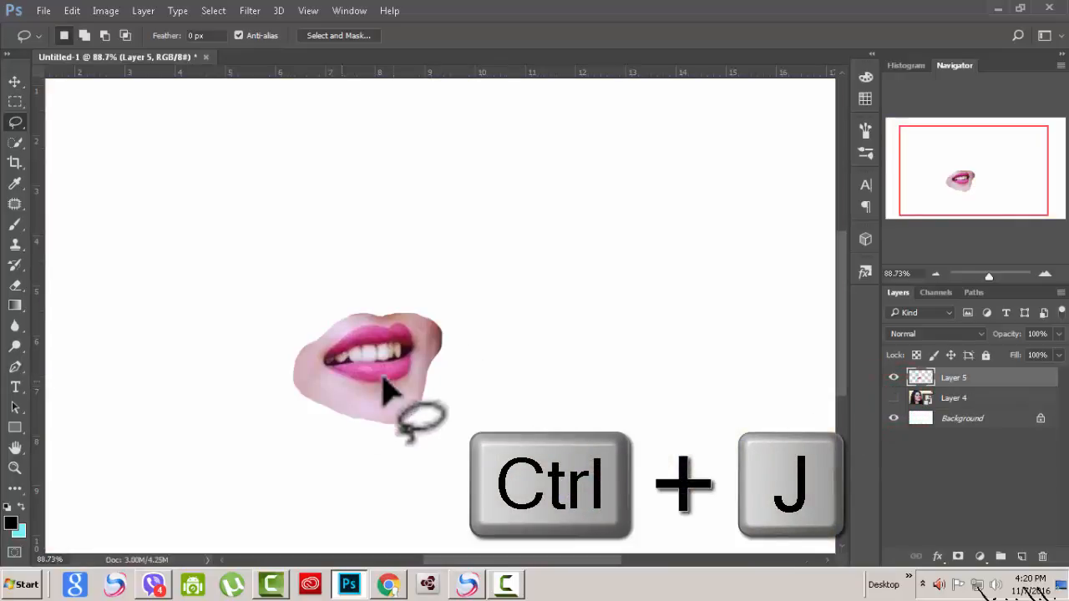
pyautogui.click(893, 399)
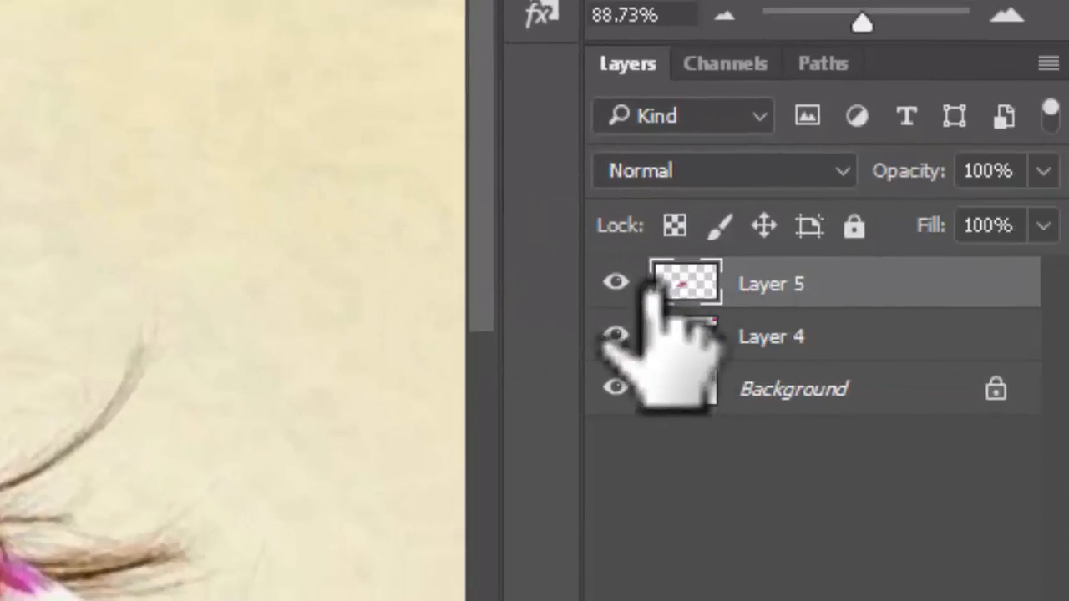
pyautogui.click(616, 284)
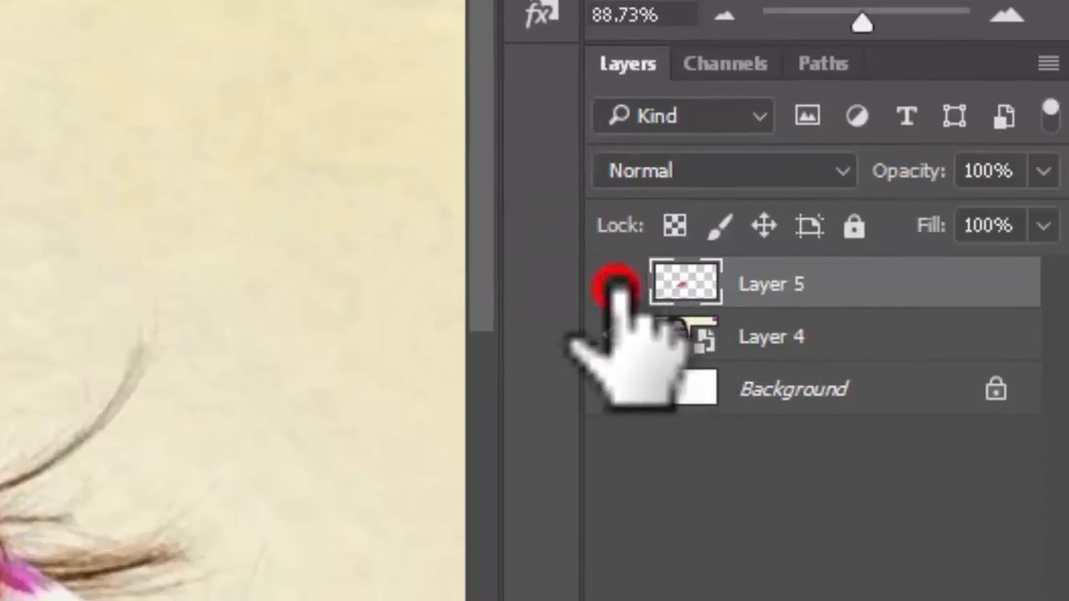
pyautogui.click(616, 283)
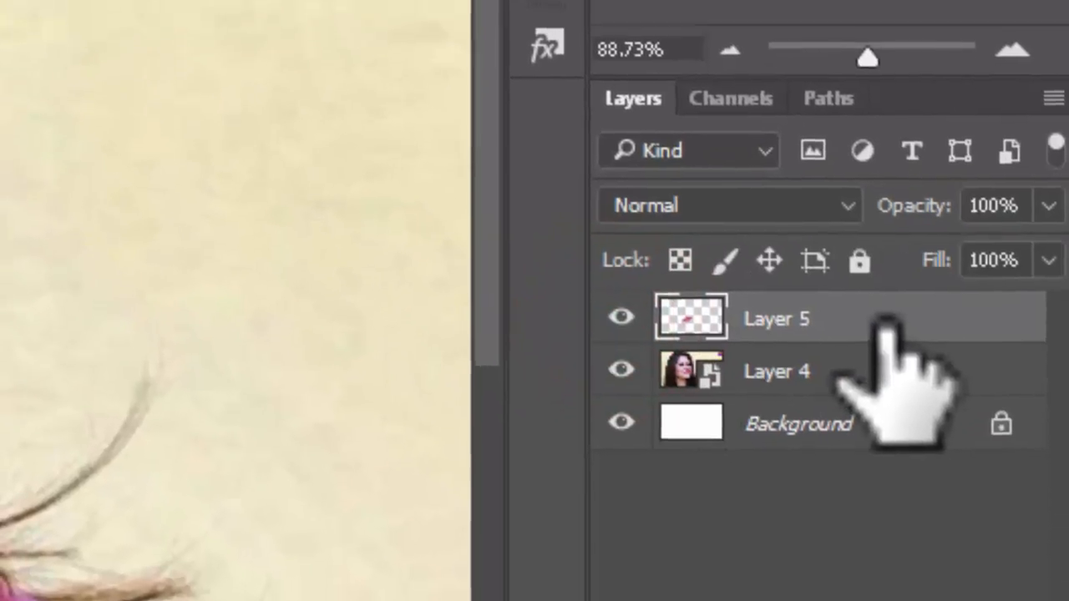
pyautogui.rightClick(878, 288)
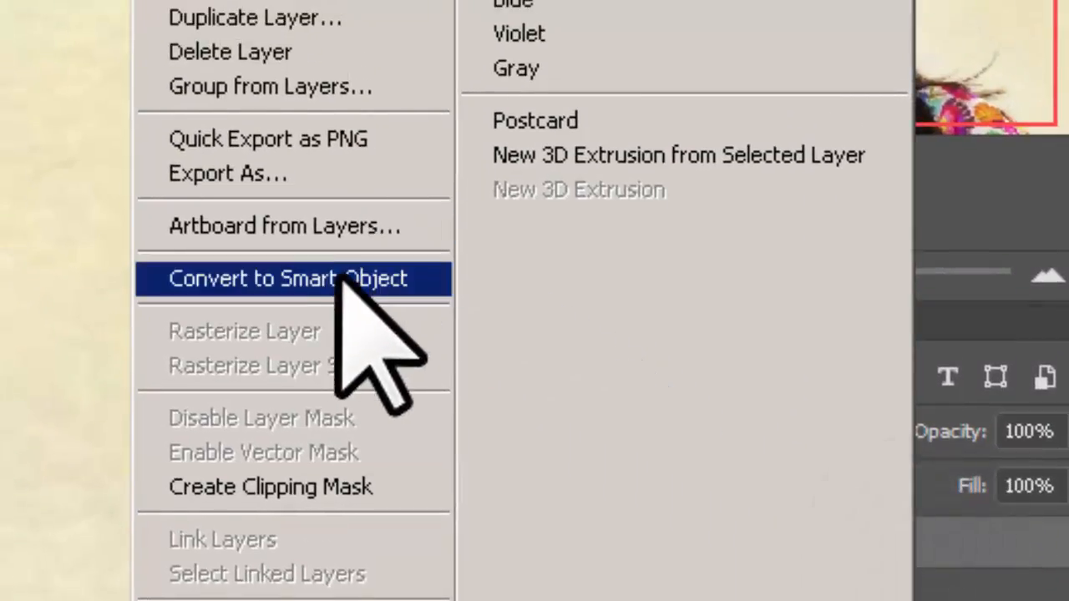
pyautogui.click(334, 277)
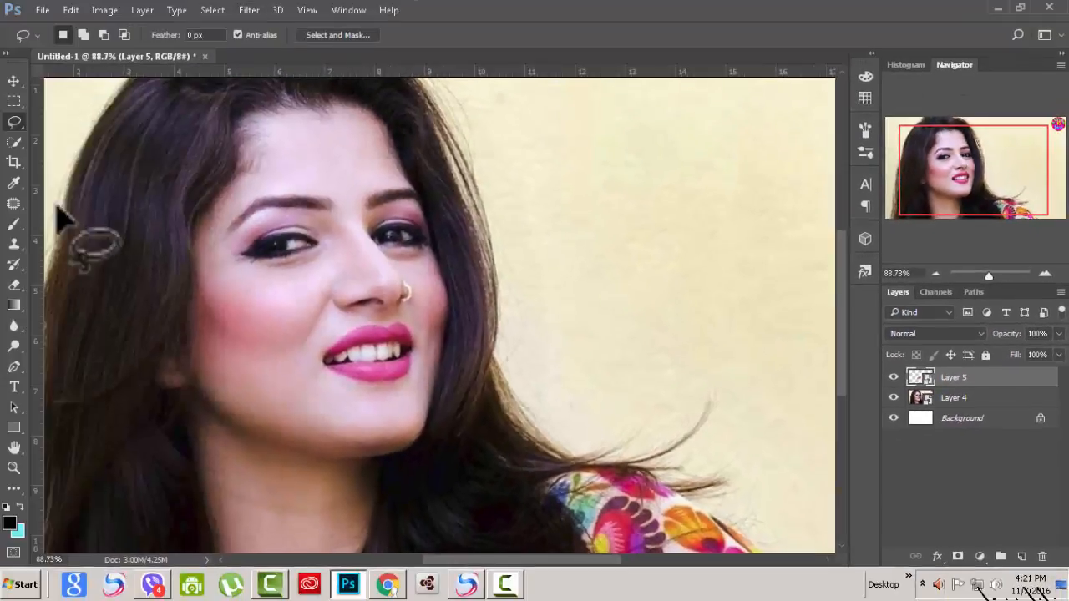
# Start Puppet Warp on Layer 5 and preview the mesh over the mouth, leaving Show Mesh off.
pyautogui.click(72, 11)
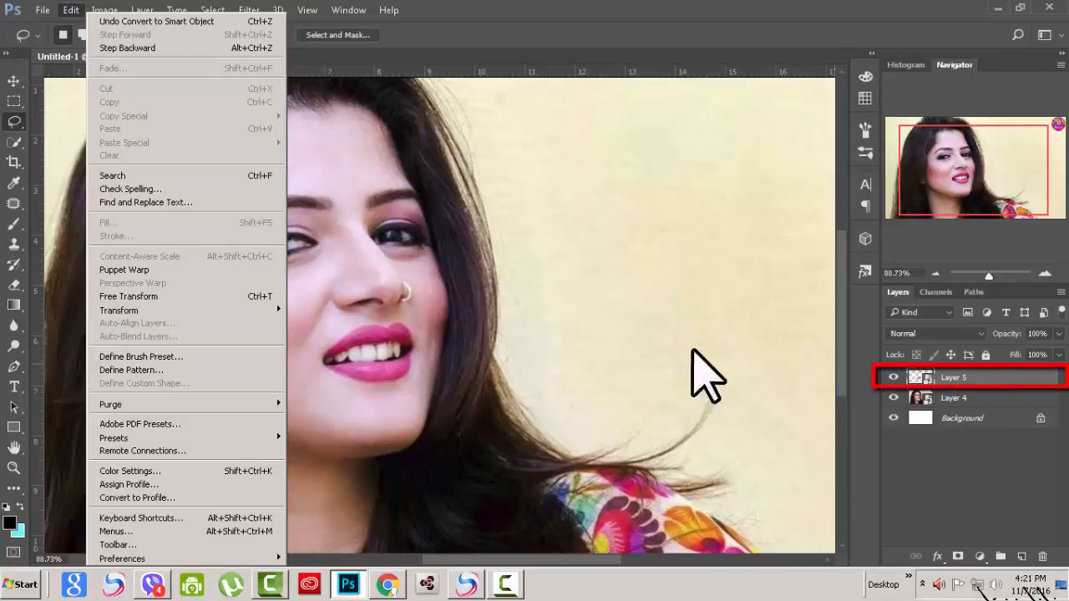
pyautogui.click(127, 270)
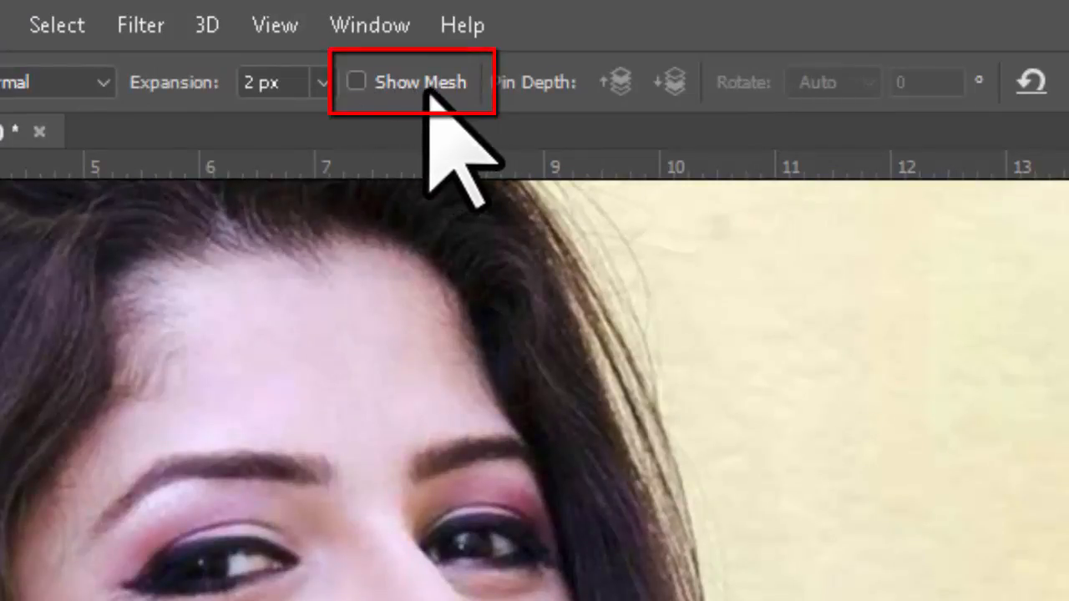
pyautogui.click(356, 81)
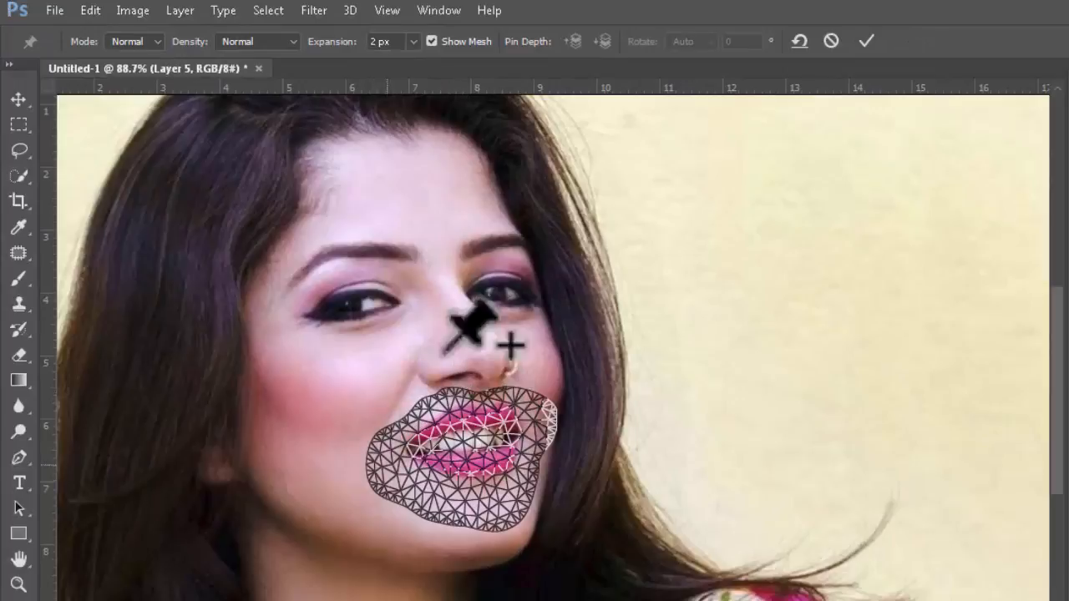
pyautogui.click(431, 41)
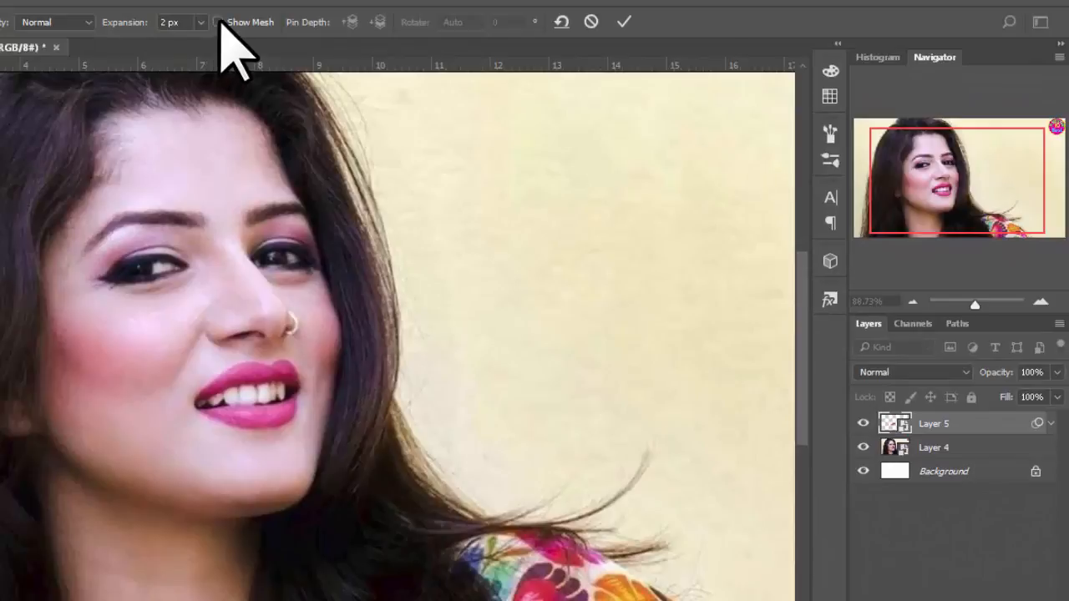
pyautogui.click(220, 22)
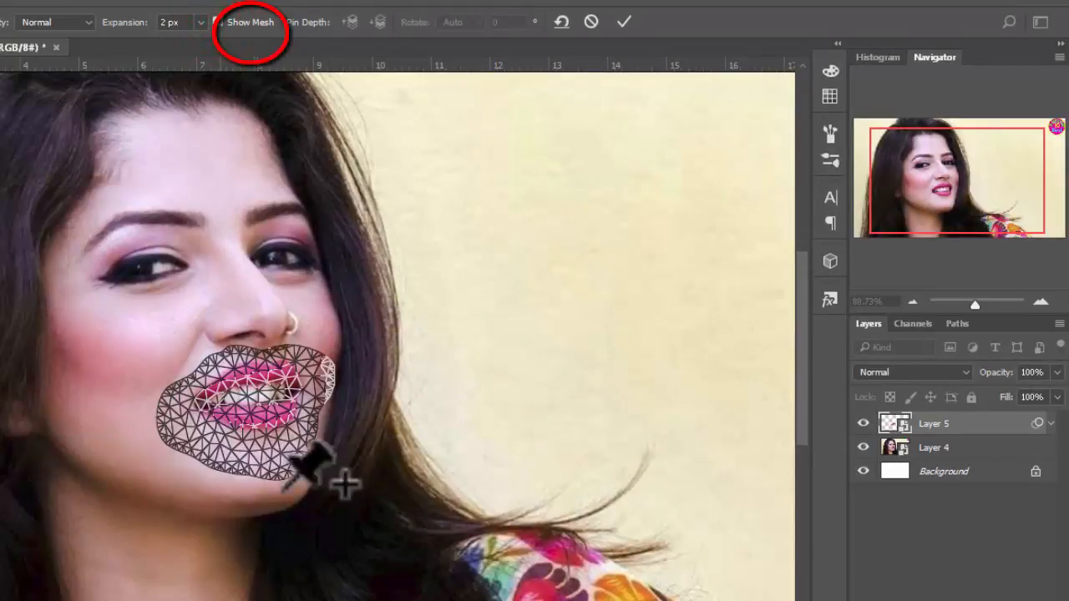
pyautogui.click(219, 23)
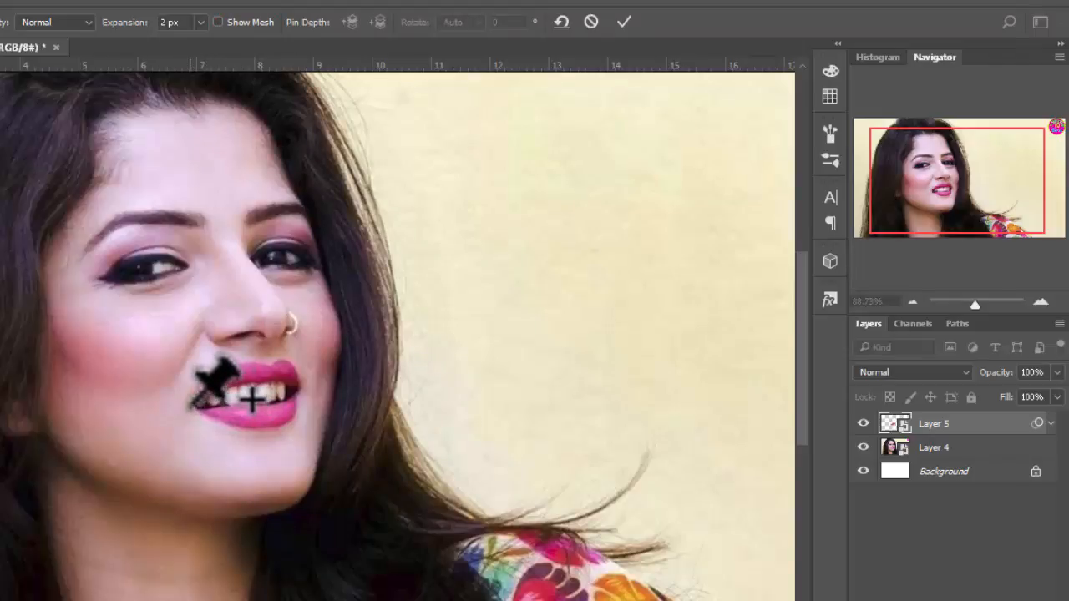
# Try pinning both mouth corners and pulling the left corner upward, then discard the Puppet Warp.
pyautogui.click(189, 405)
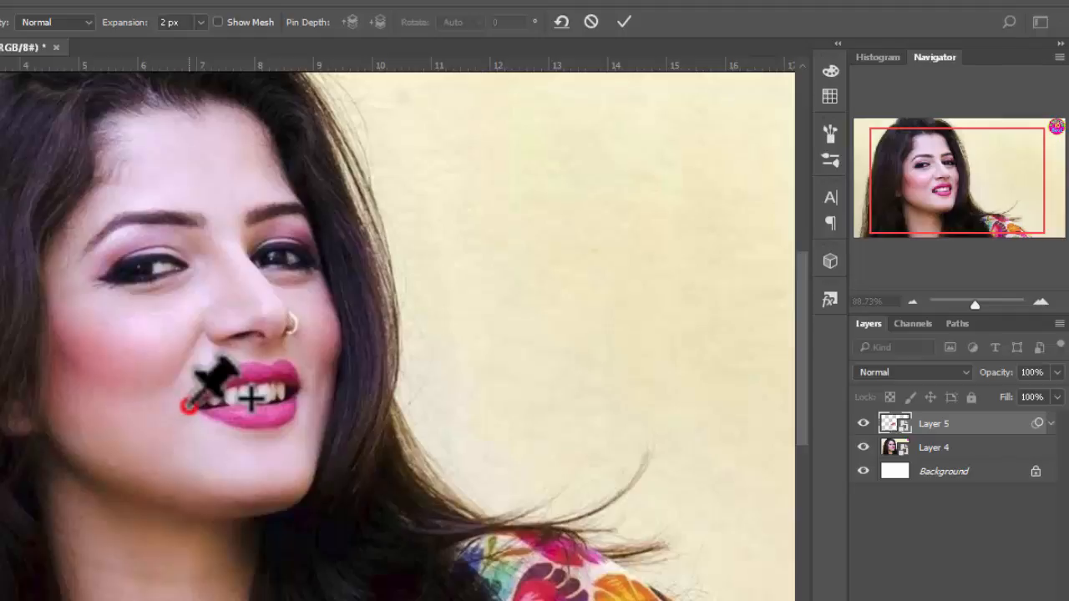
pyautogui.click(305, 385)
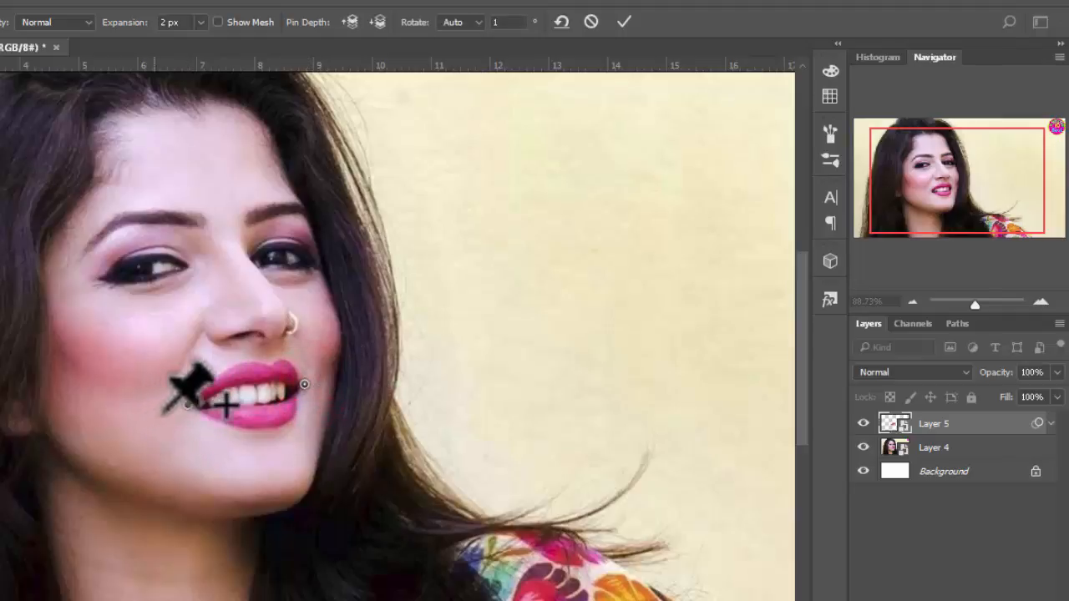
pyautogui.moveTo(189, 405); pyautogui.dragTo(183, 347)
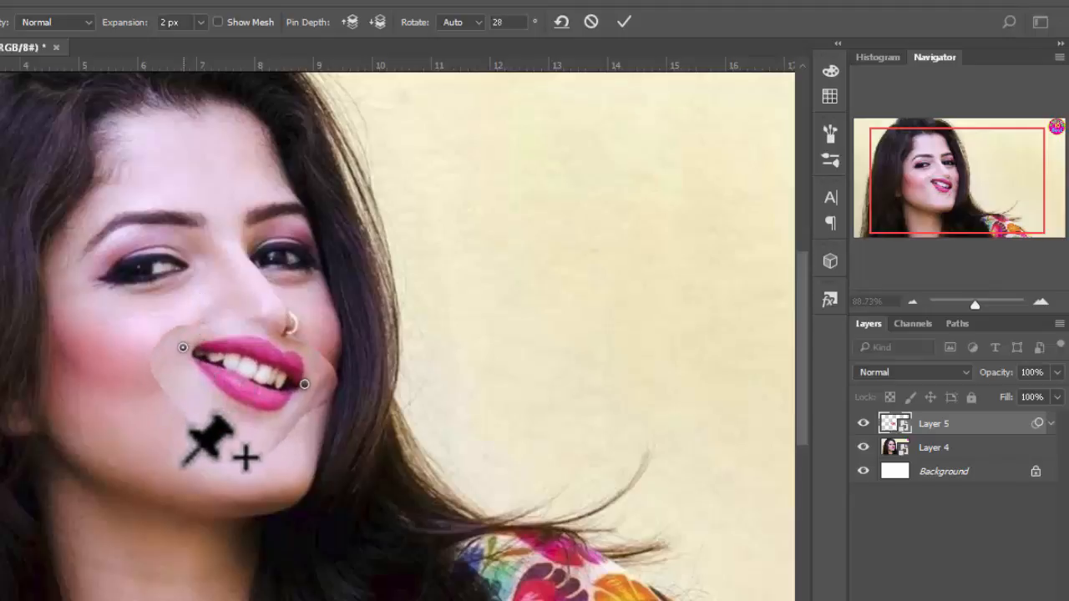
pyautogui.press('alt')
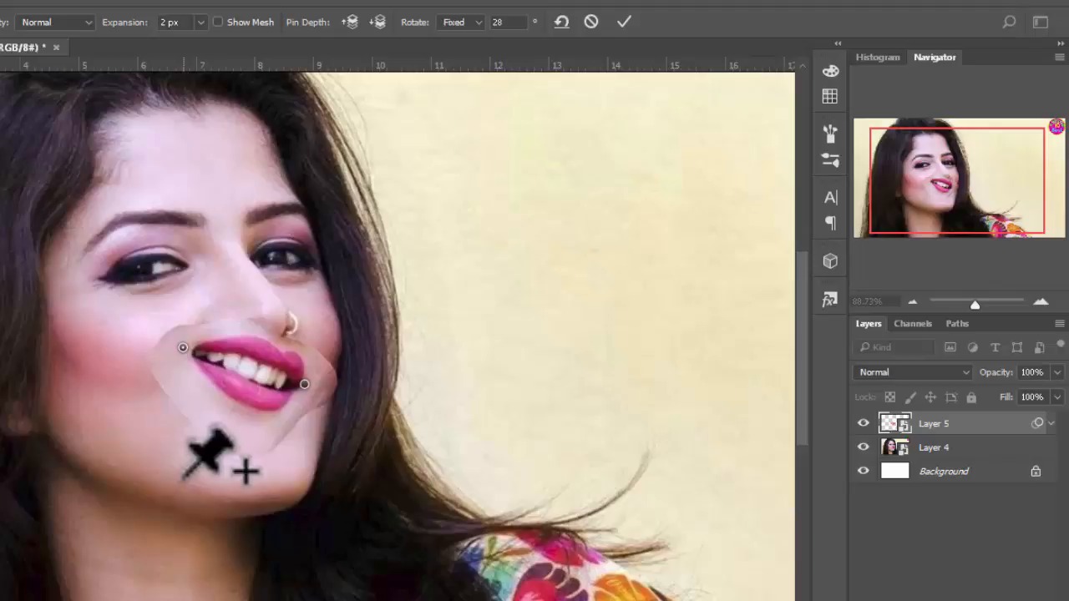
pyautogui.click(1, 82)
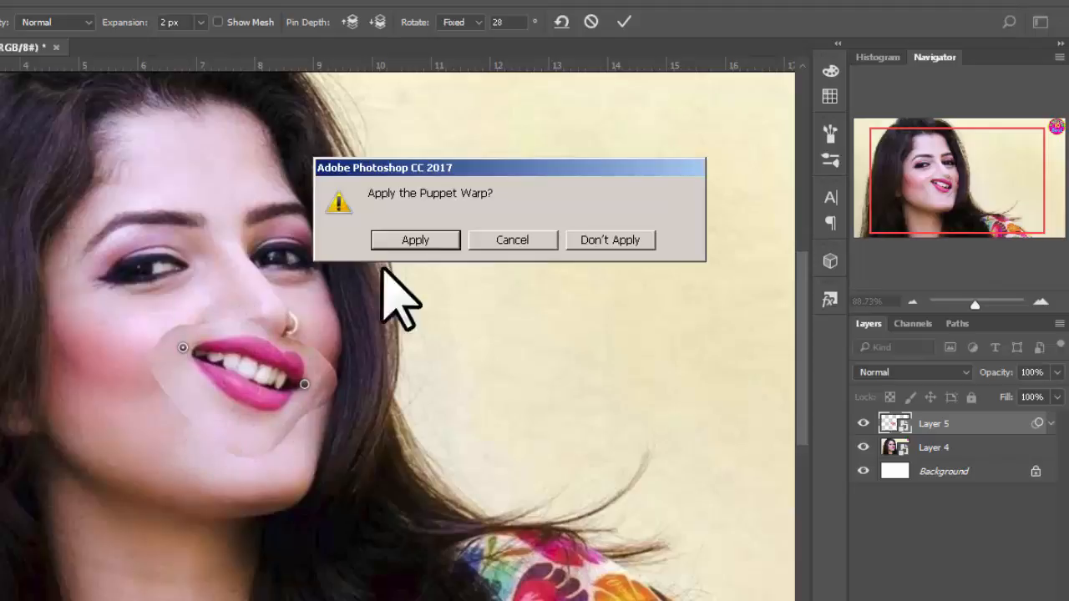
pyautogui.click(582, 240)
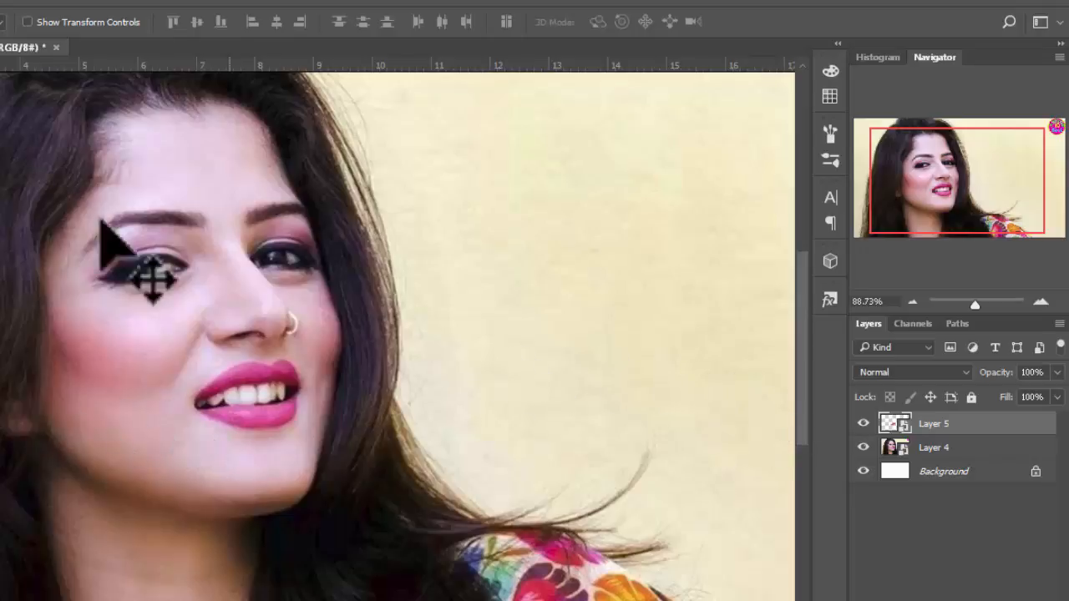
# Start Puppet Warp on Layer 5 and place paired pins at the left mouth corner, above the upper lip and at the right corner.
pyautogui.click(2, 8)
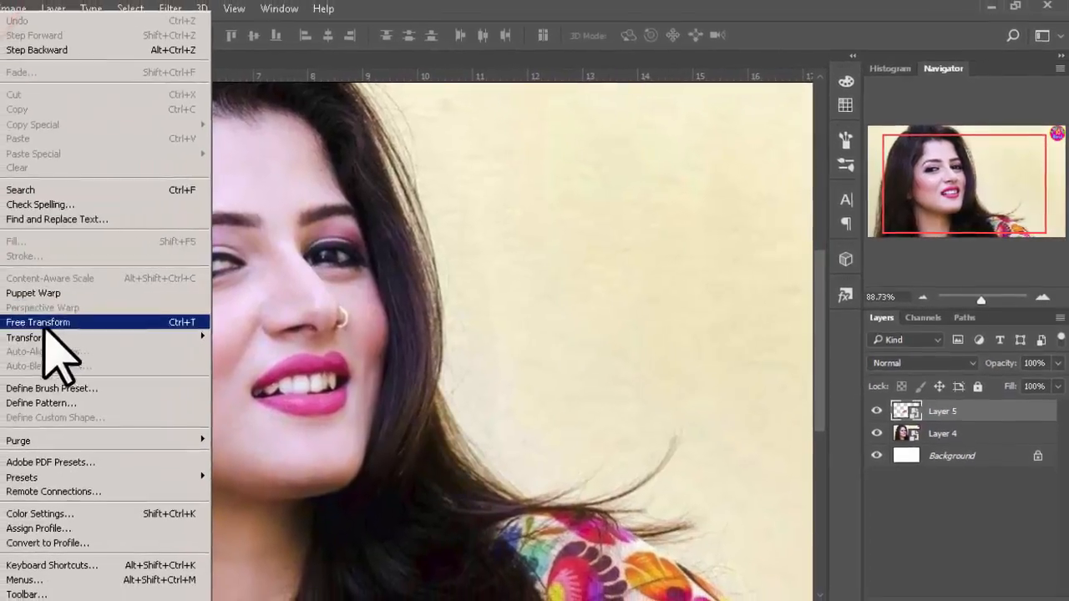
pyautogui.click(33, 293)
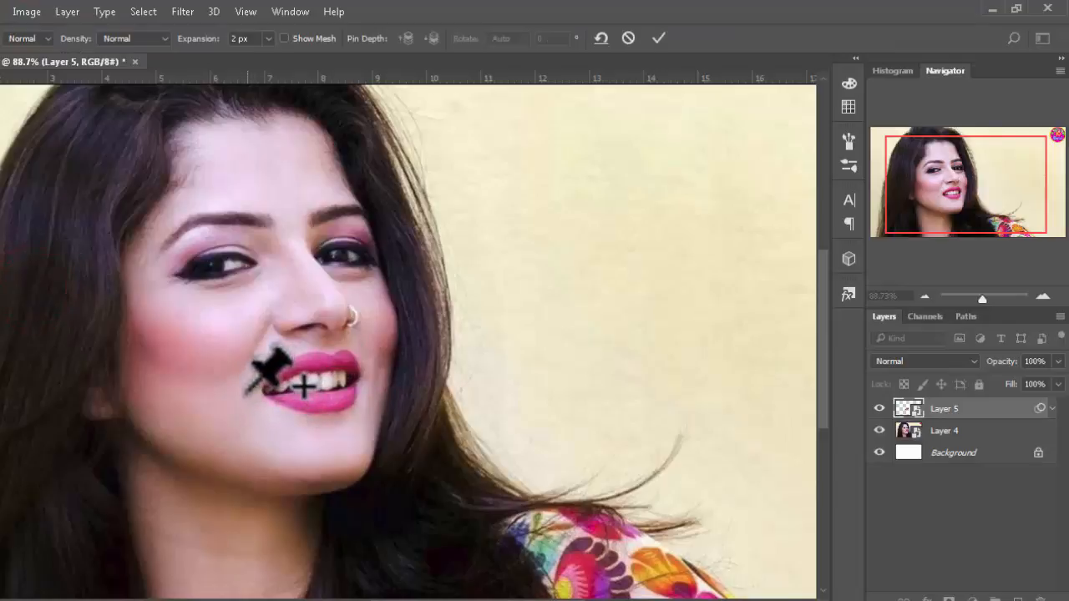
pyautogui.click(248, 392)
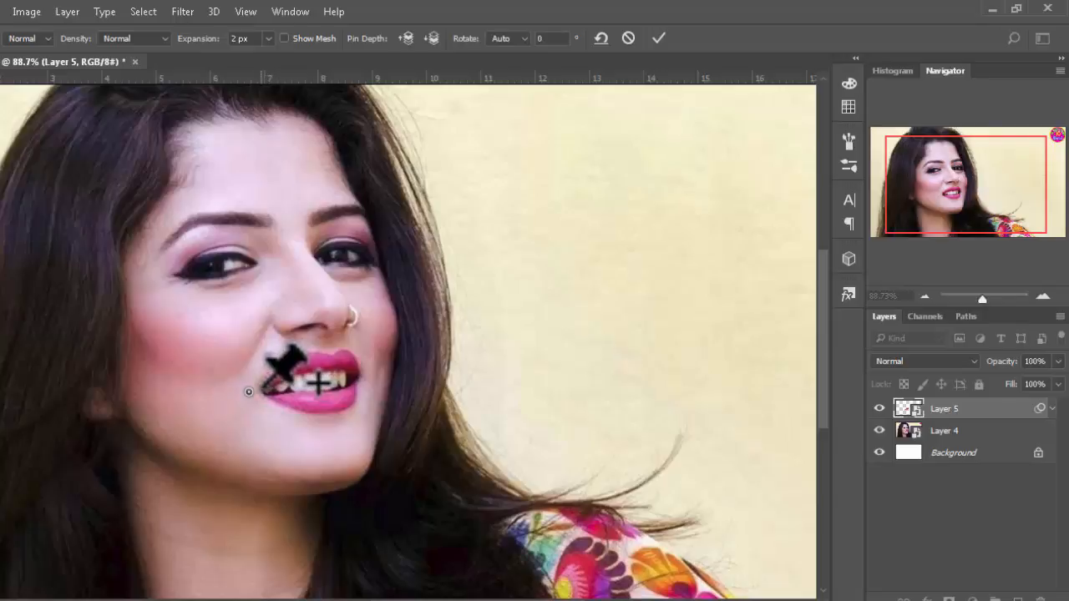
pyautogui.click(328, 341)
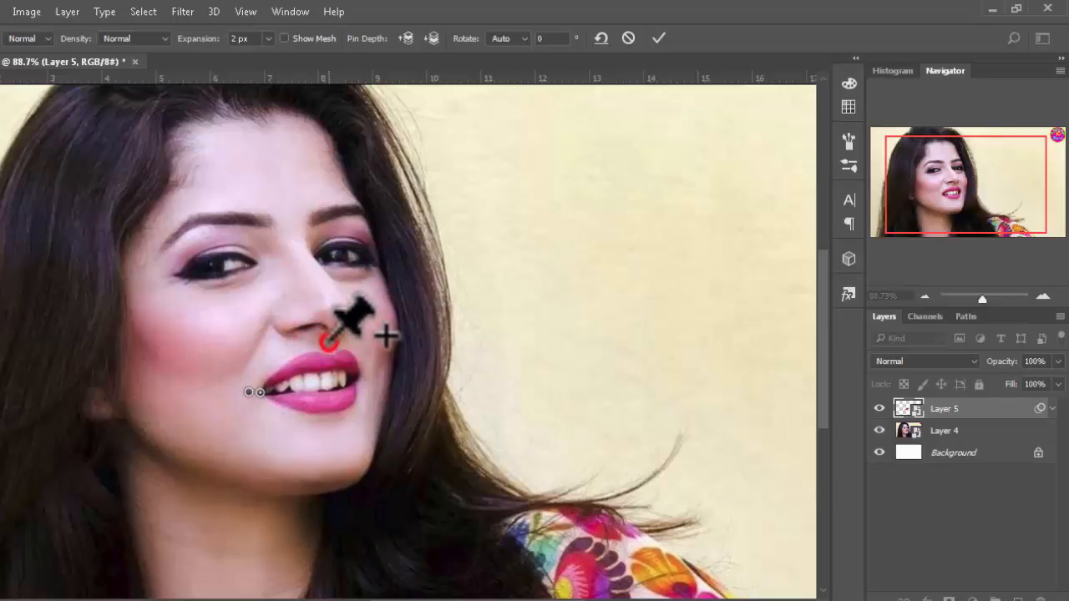
pyautogui.click(329, 354)
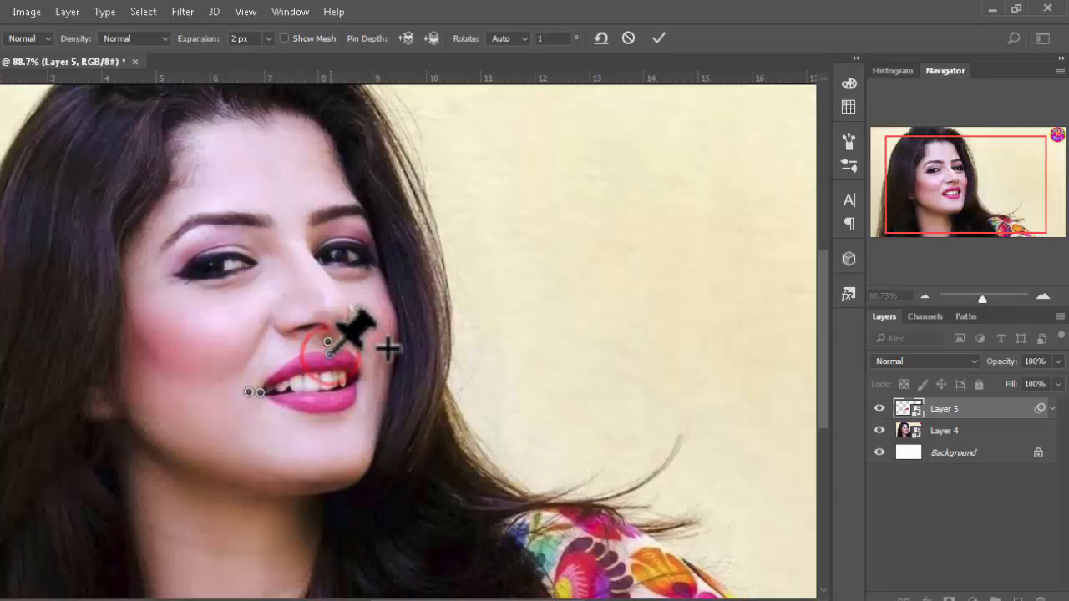
pyautogui.click(359, 376)
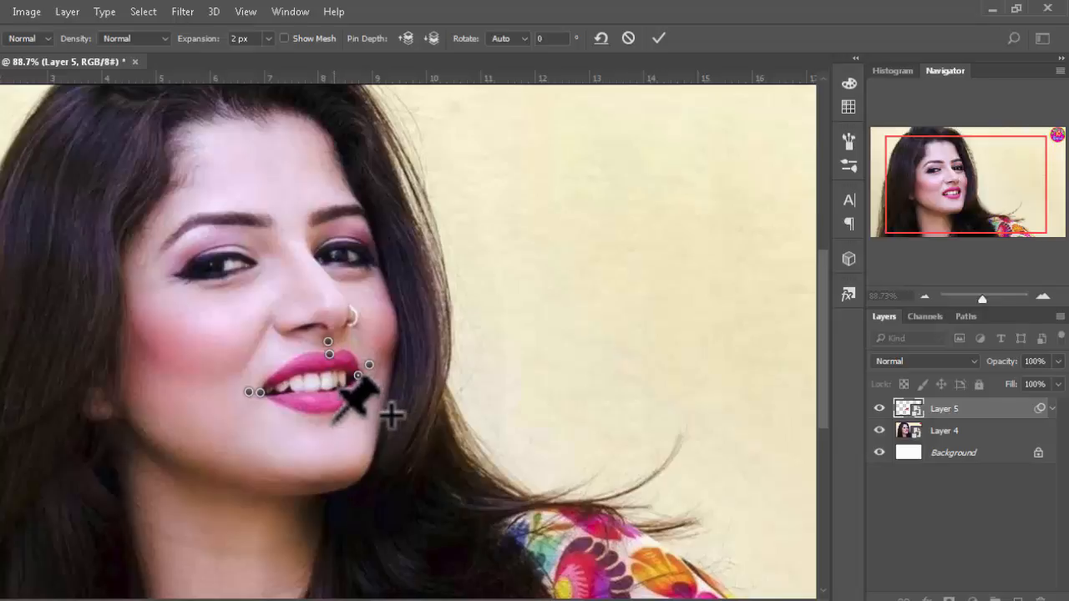
# Place paired Puppet Warp pins at the centre and left side of the lower lip, on the lip edge and the skin below.
pyautogui.click(331, 424)
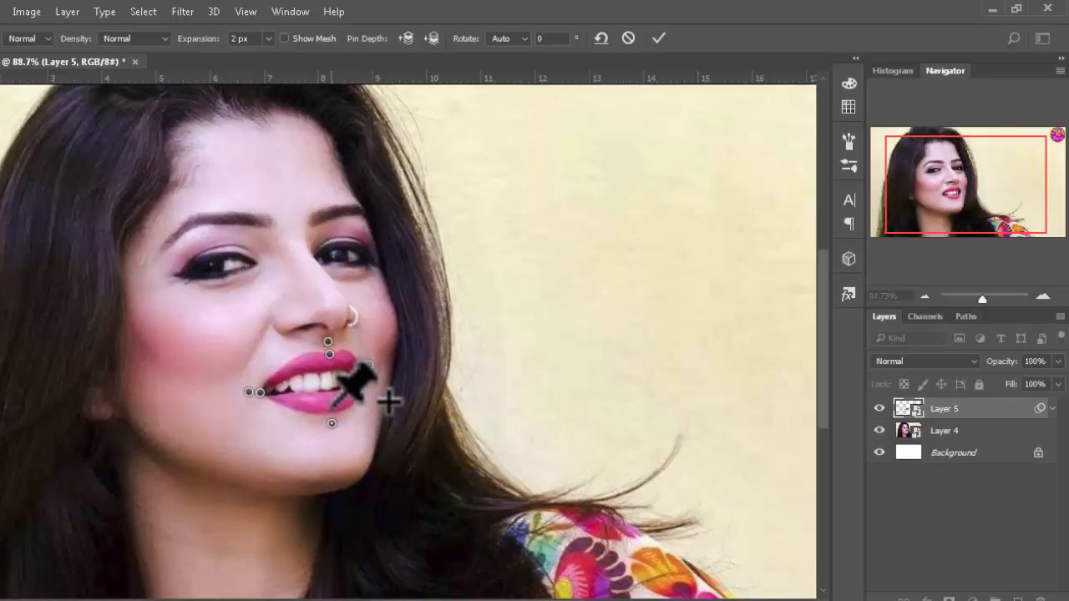
pyautogui.click(330, 408)
pyautogui.click(276, 420)
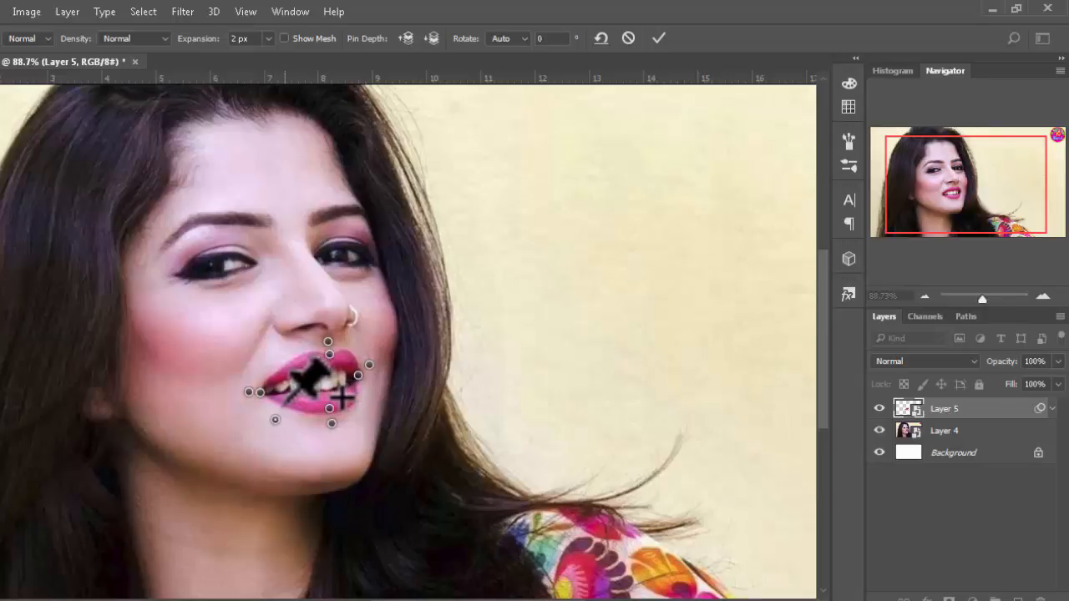
pyautogui.click(295, 409)
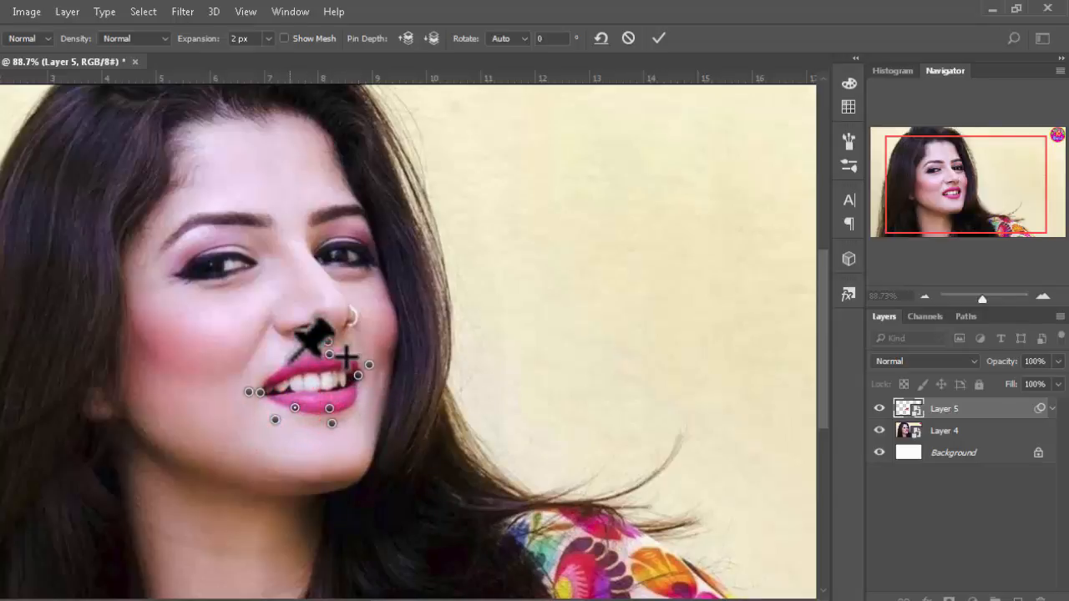
# Add paired pins above the left part of the upper lip and at the right end of the lower lip.
pyautogui.click(288, 362)
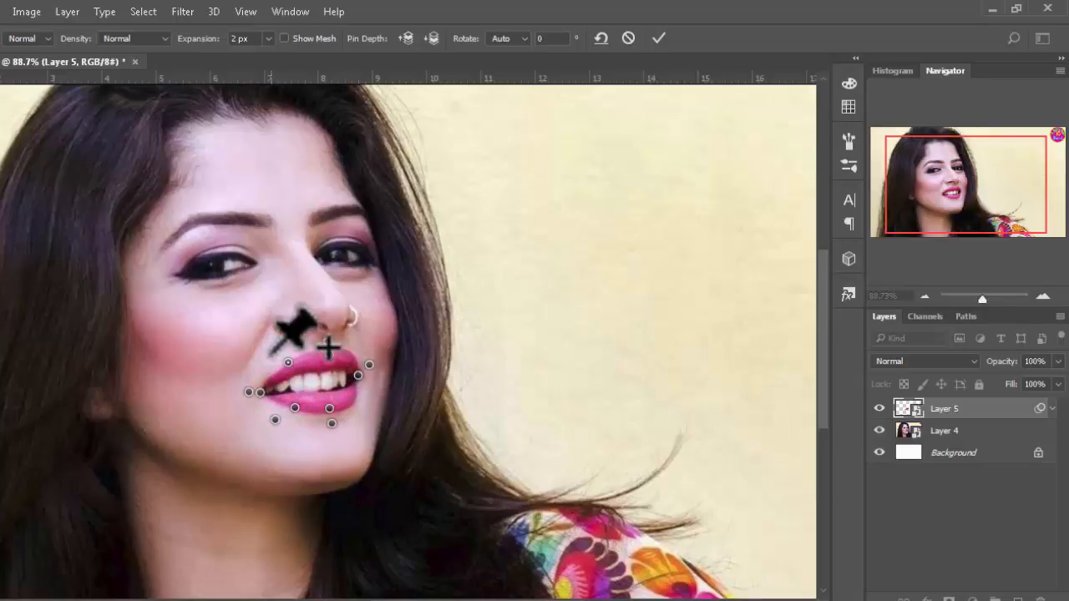
pyautogui.click(276, 352)
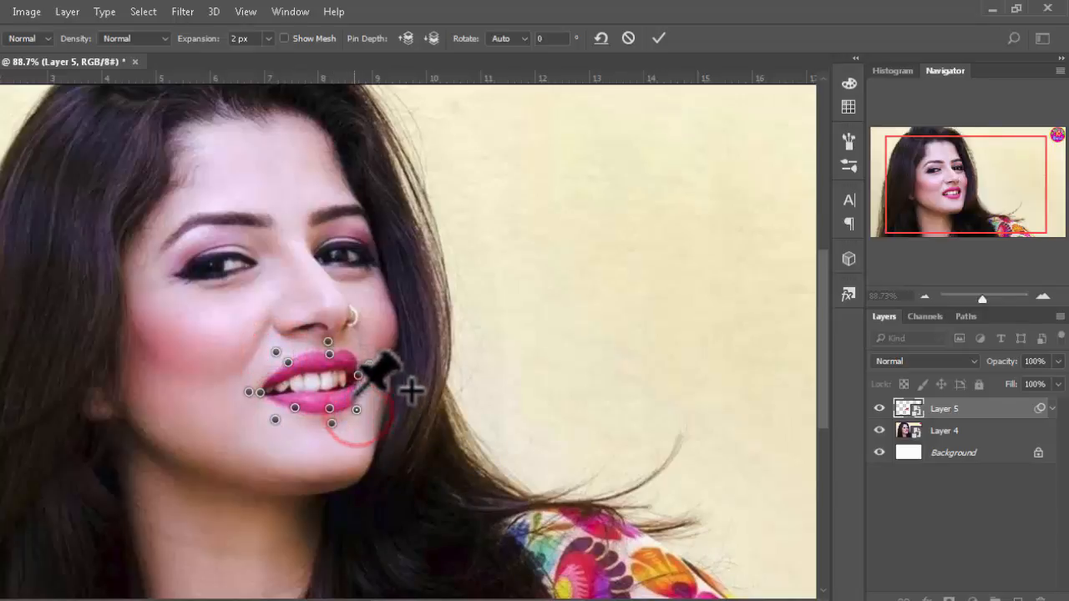
pyautogui.click(353, 396)
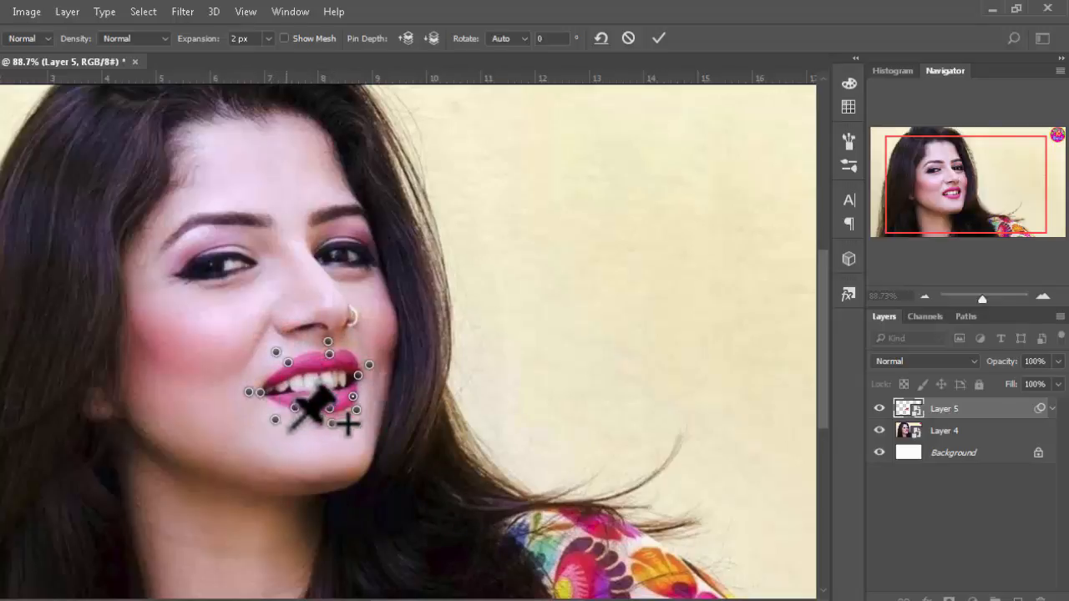
pyautogui.click(327, 341)
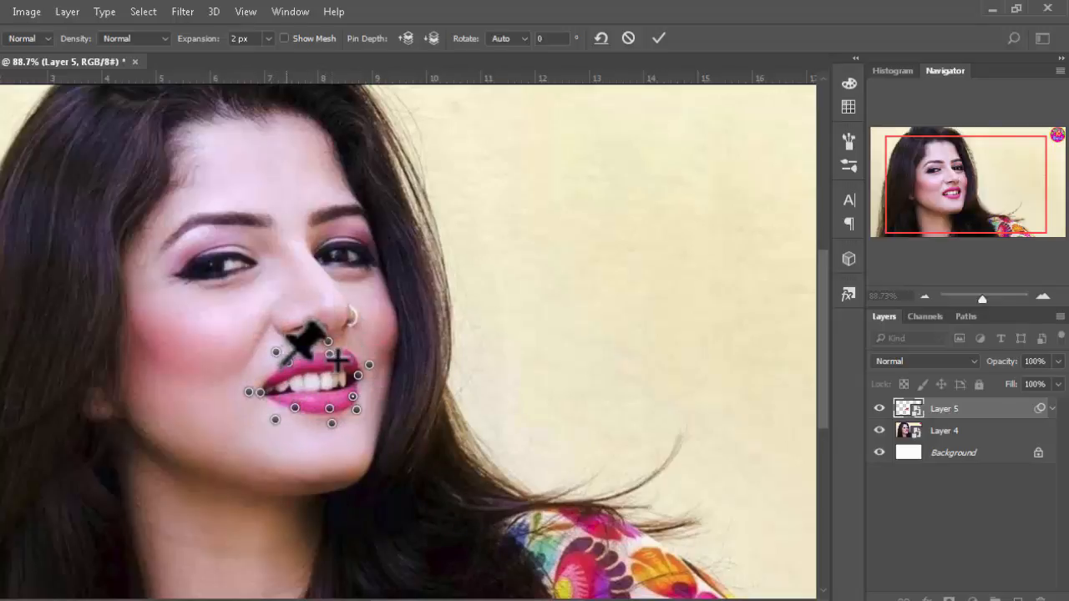
pyautogui.click(357, 409)
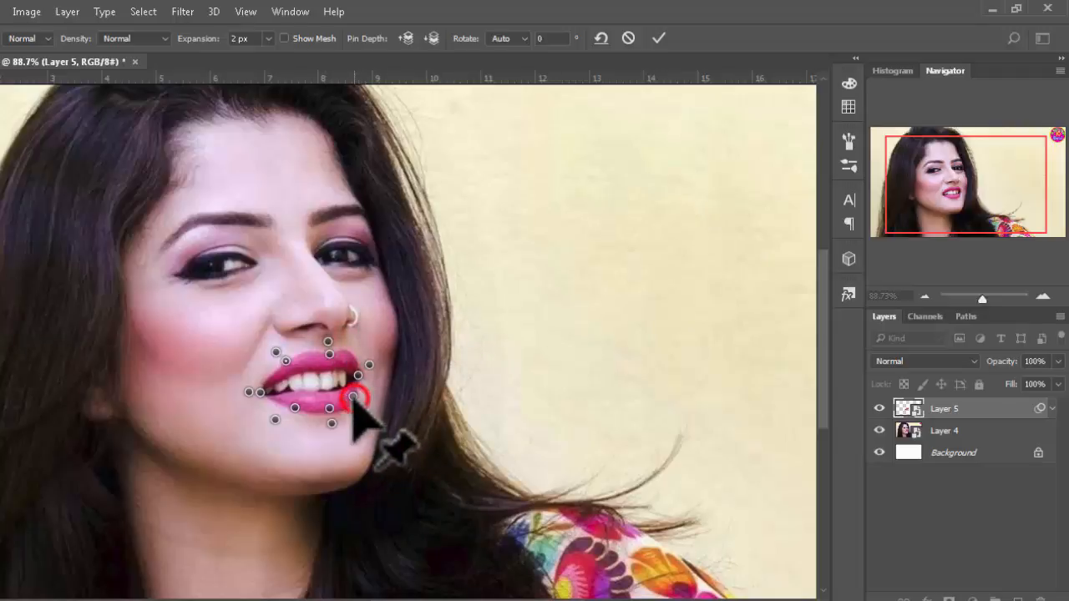
# Nudge the lower lip pins slightly inward and pull the left mouth corner up and outward.
pyautogui.moveTo(351, 399); pyautogui.dragTo(352, 393)
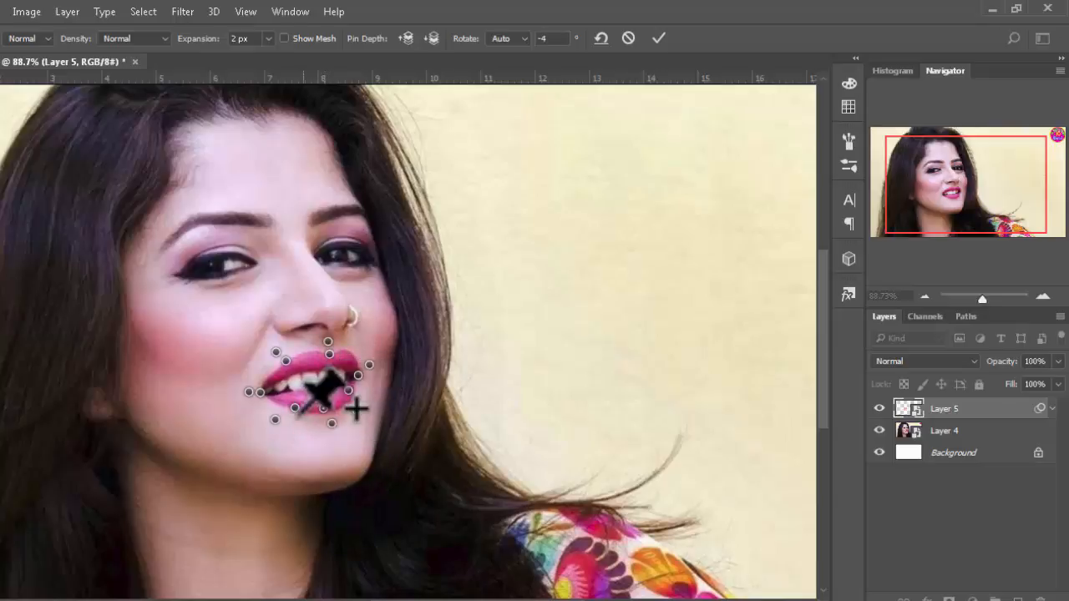
pyautogui.moveTo(293, 408); pyautogui.dragTo(296, 406)
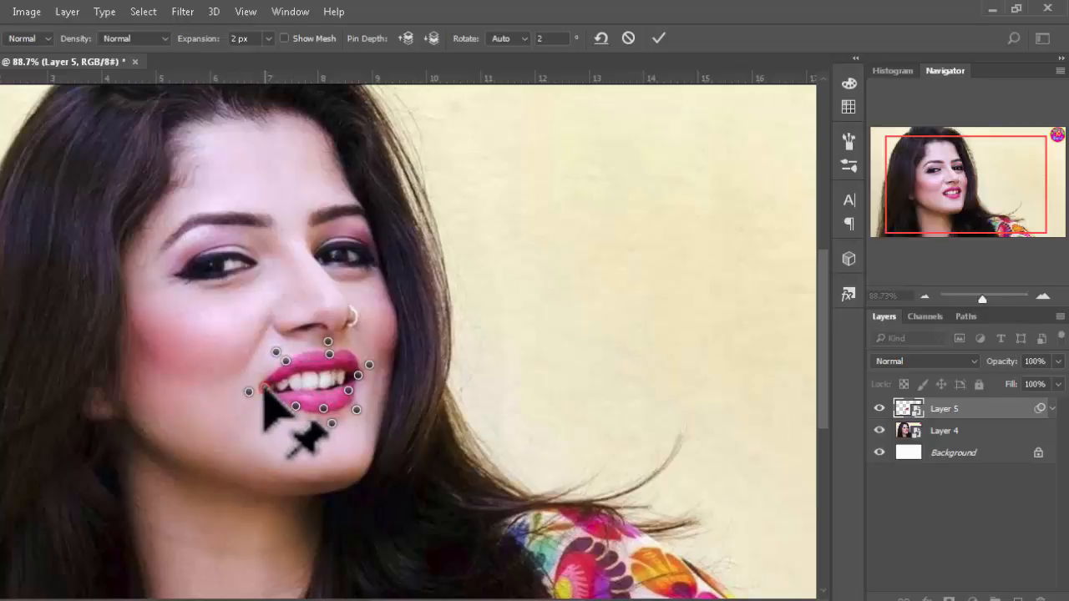
pyautogui.moveTo(264, 387); pyautogui.dragTo(257, 385)
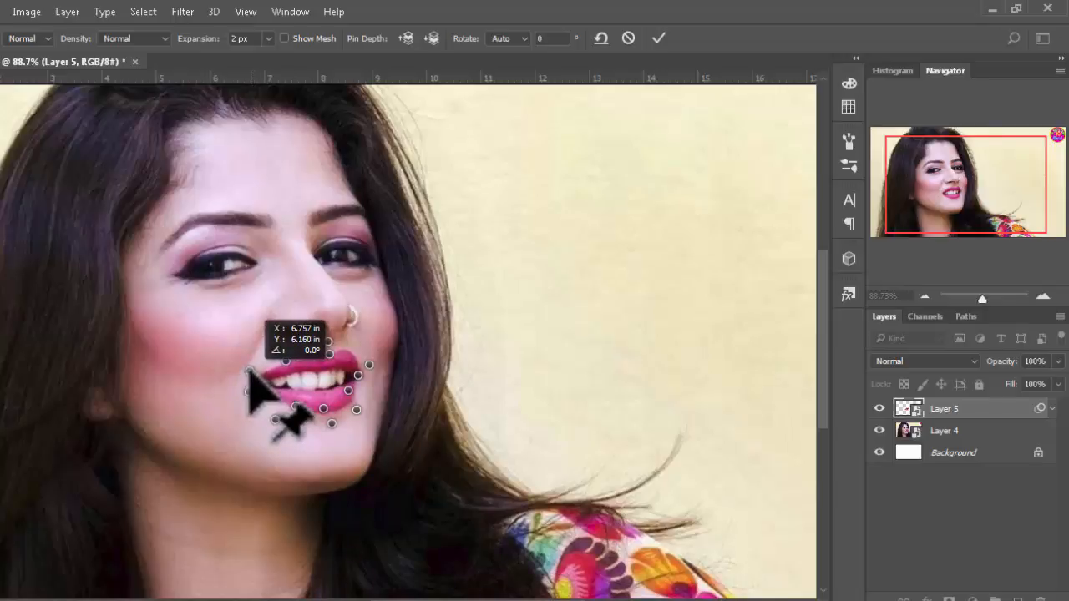
pyautogui.moveTo(249, 371); pyautogui.dragTo(249, 371)
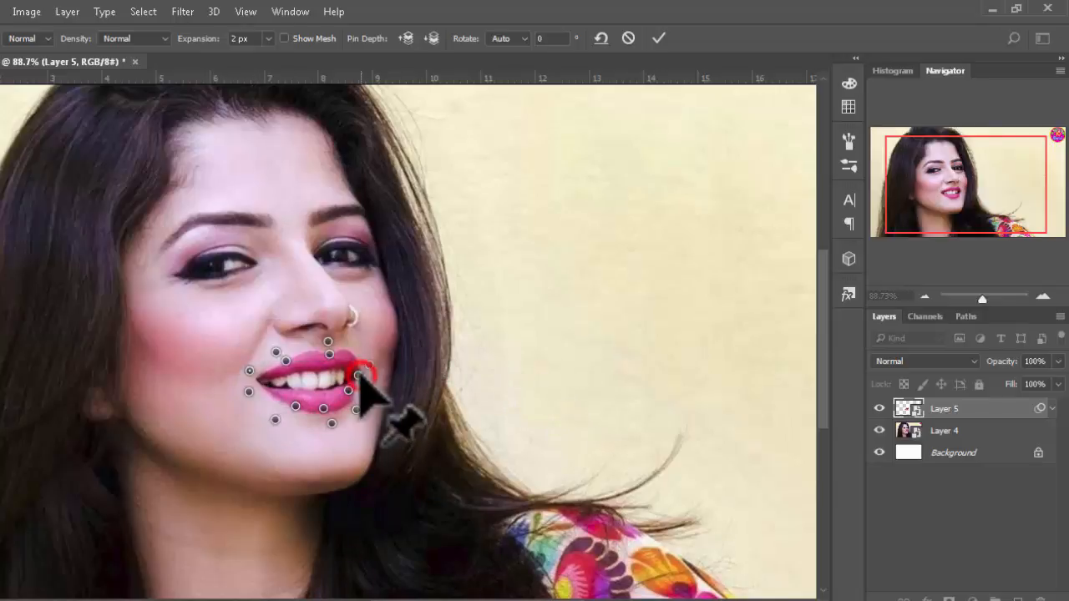
# Widen the smile by raising both mouth corners and lowering the centre pins of the upper and lower lips.
pyautogui.click(358, 376)
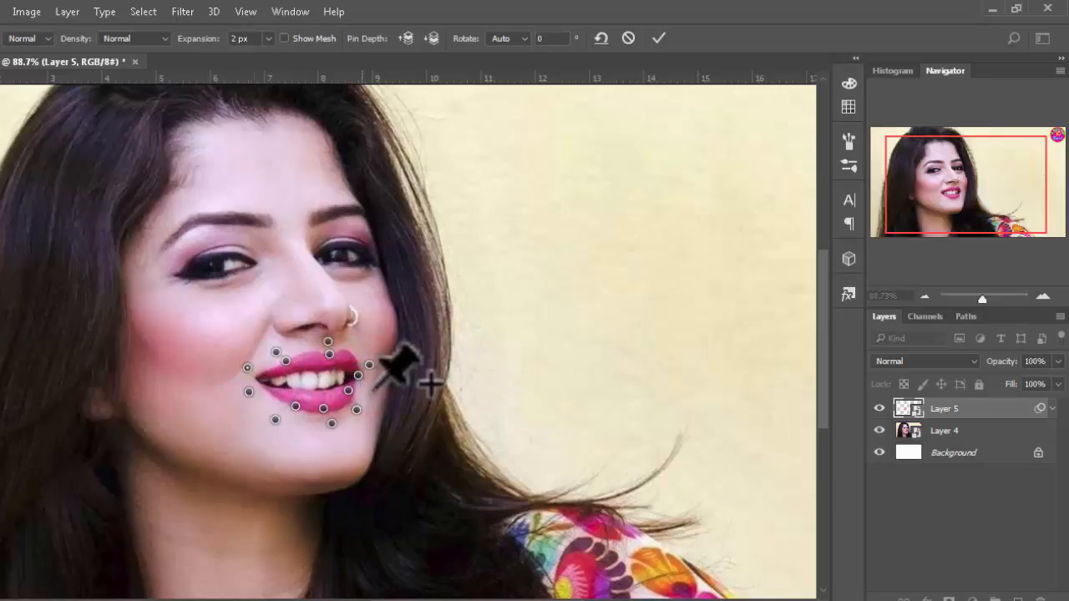
pyautogui.moveTo(359, 376); pyautogui.dragTo(323, 405)
pyautogui.moveTo(329, 355); pyautogui.dragTo(335, 377)
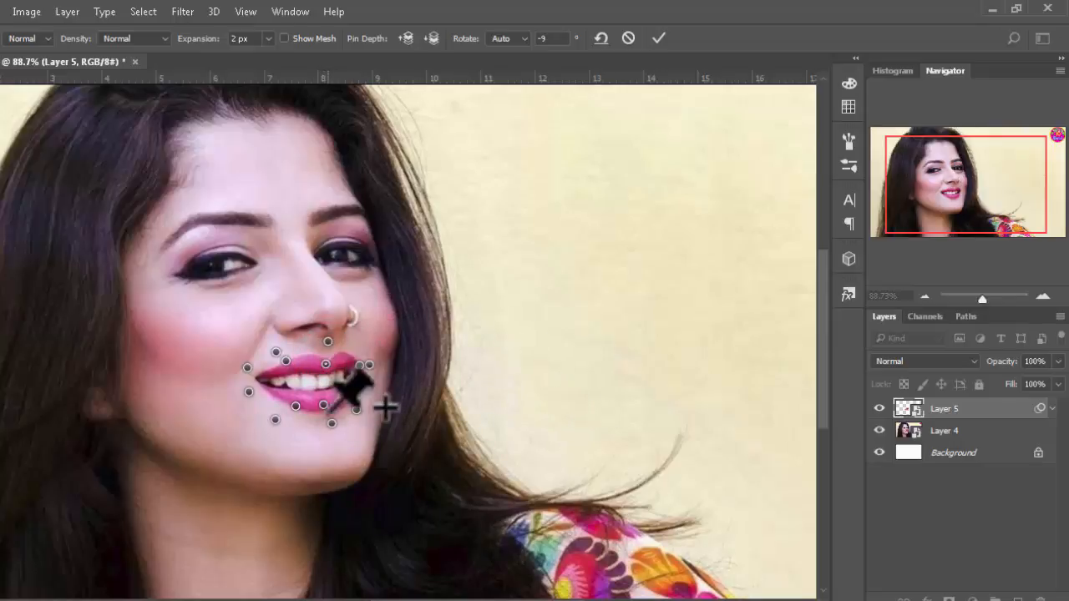
pyautogui.moveTo(323, 405); pyautogui.dragTo(323, 413)
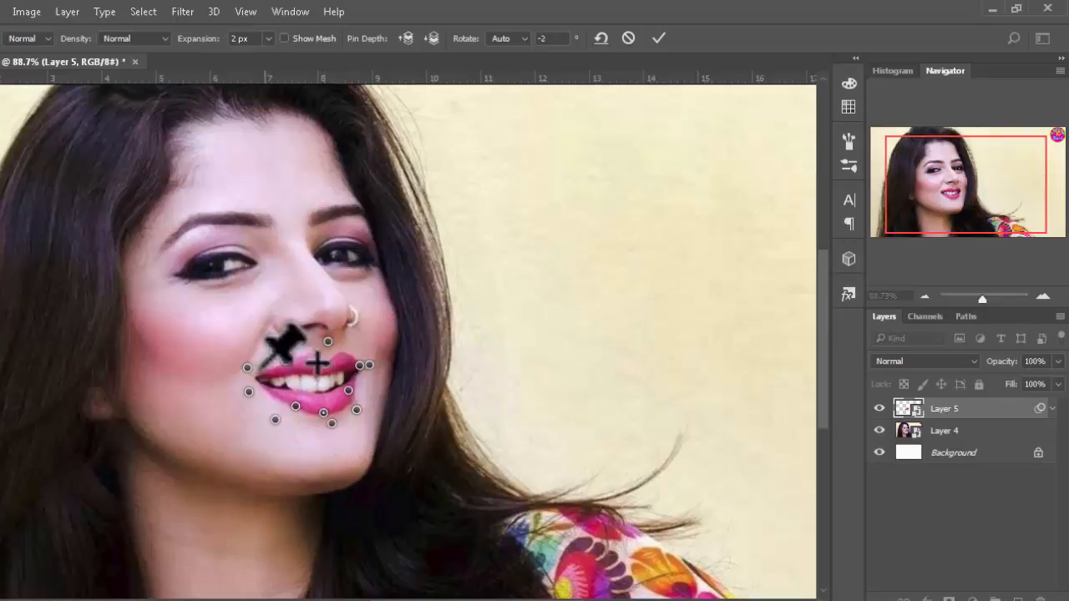
pyautogui.moveTo(248, 368); pyautogui.dragTo(239, 361)
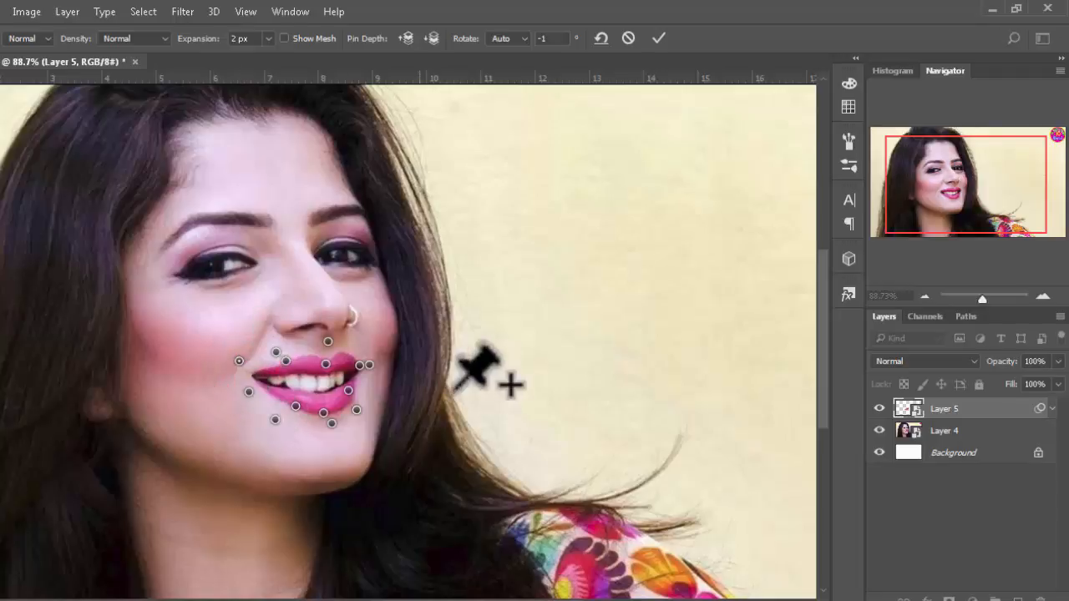
# Fine-tune the pins at the lower lip's left side and the right mouth corner, and apply the Puppet Warp.
pyautogui.moveTo(295, 407); pyautogui.dragTo(289, 407)
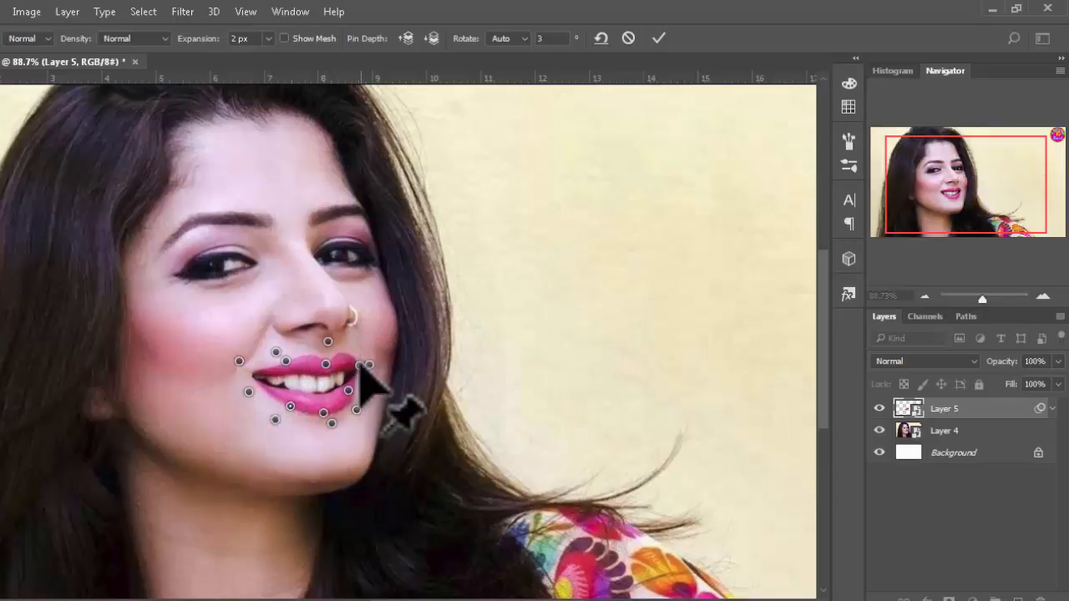
pyautogui.moveTo(361, 365); pyautogui.dragTo(365, 358)
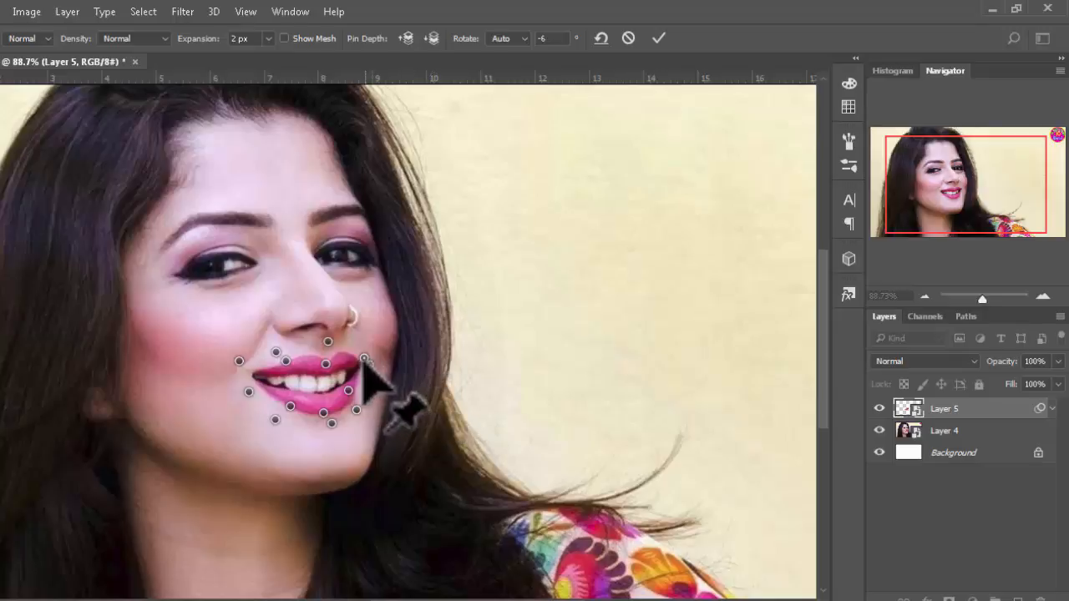
pyautogui.moveTo(364, 358); pyautogui.dragTo(369, 365)
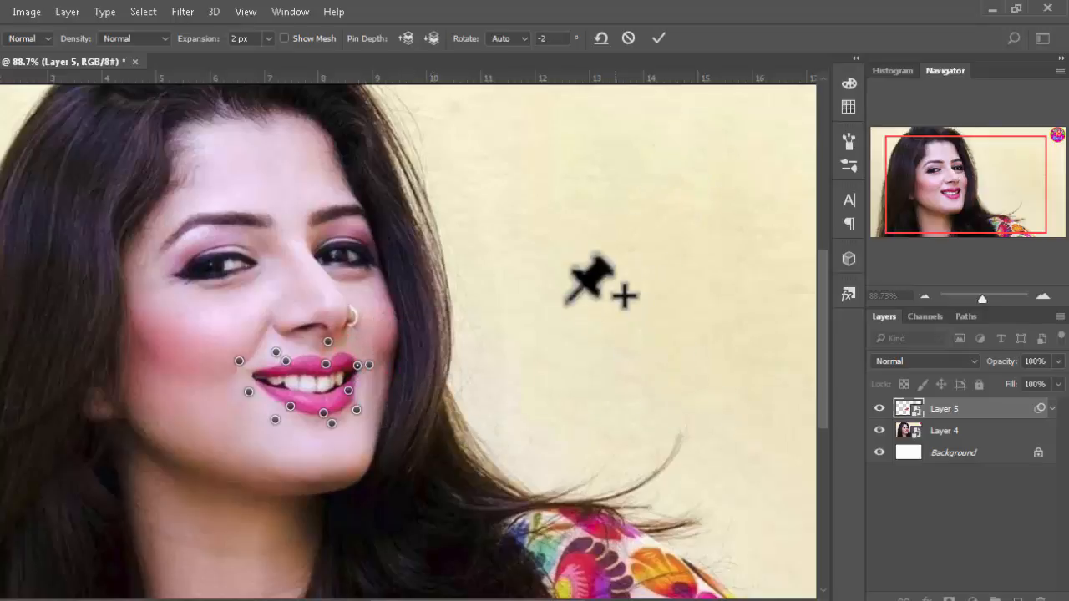
pyautogui.moveTo(291, 409); pyautogui.dragTo(288, 412)
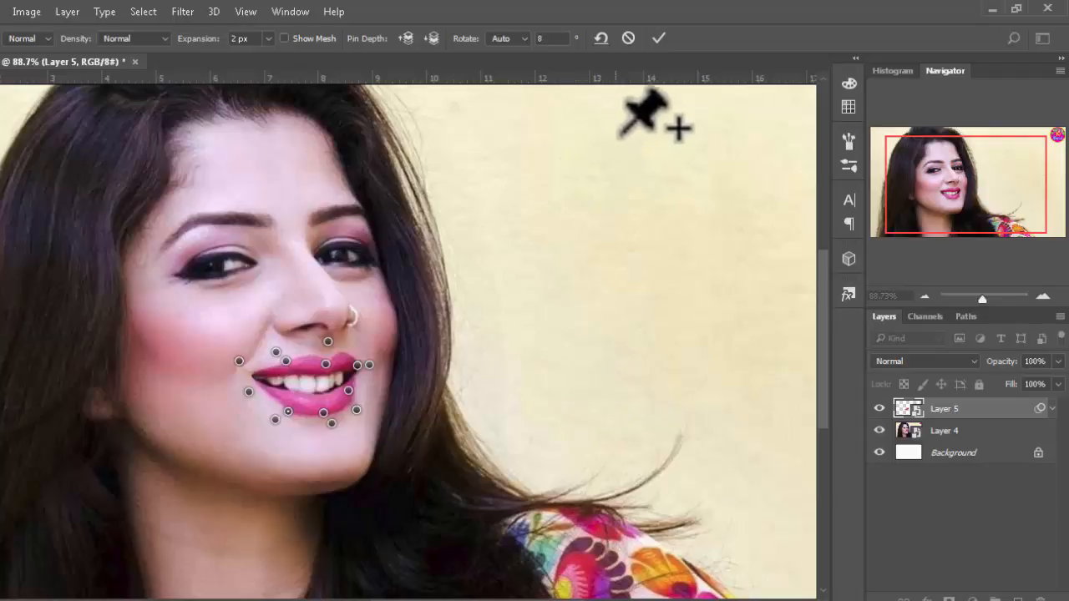
pyautogui.click(660, 37)
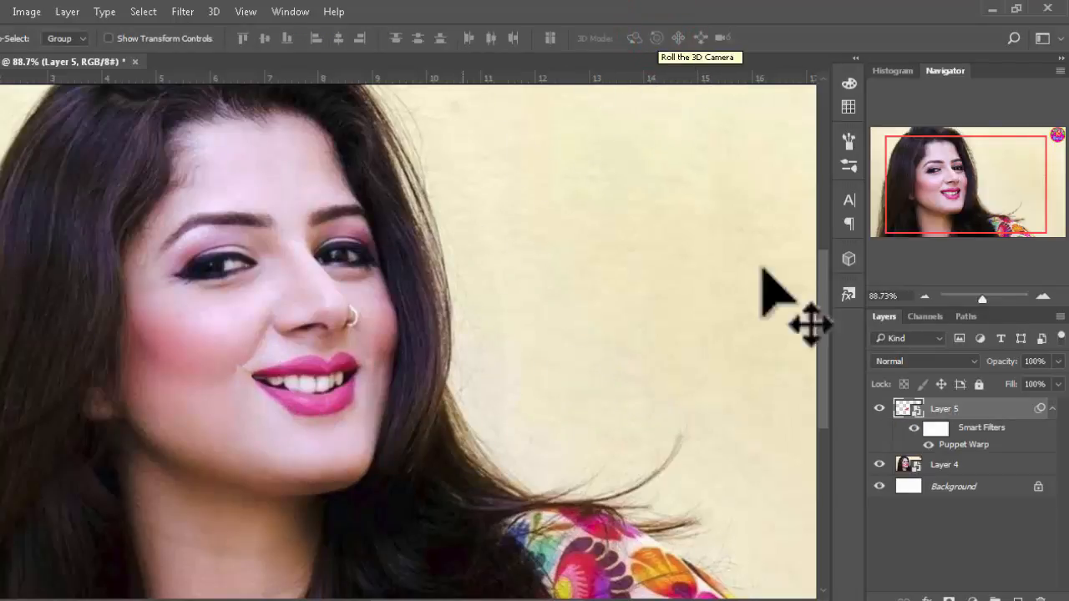
# Compare the warped mouth with the original over the whole image by toggling the visibility of Layer 4 and Layer 5.
pyautogui.hotkey('ctrl', '0')
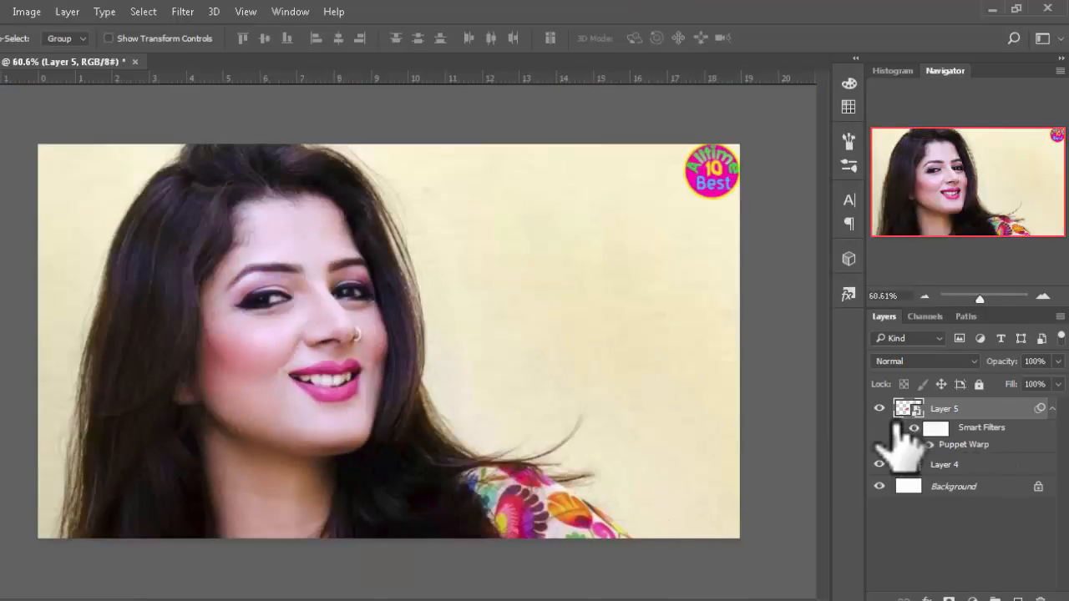
pyautogui.click(879, 464)
pyautogui.click(879, 464)
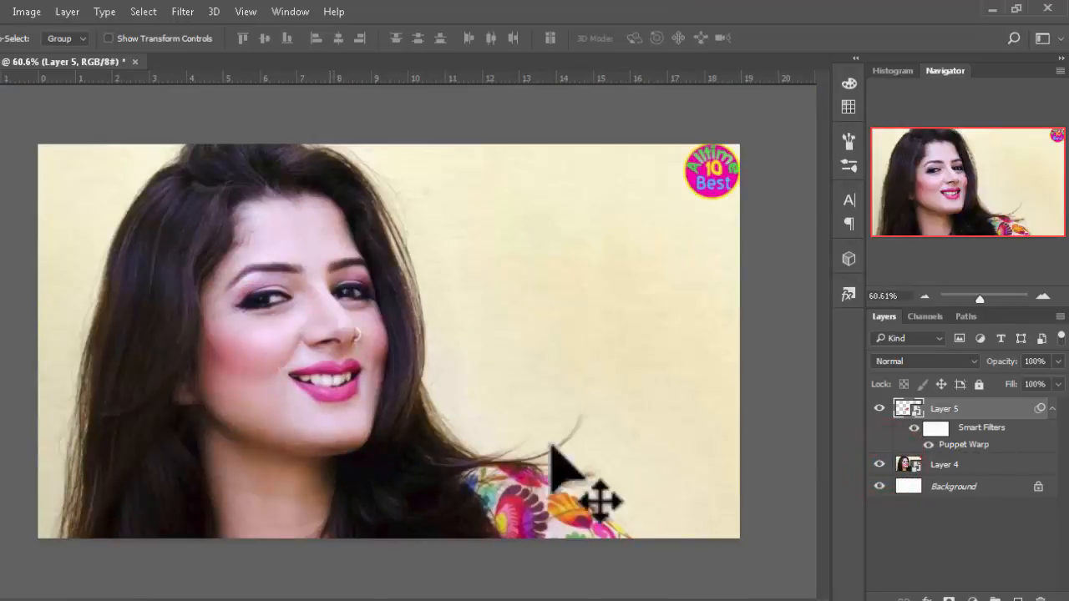
pyautogui.click(880, 408)
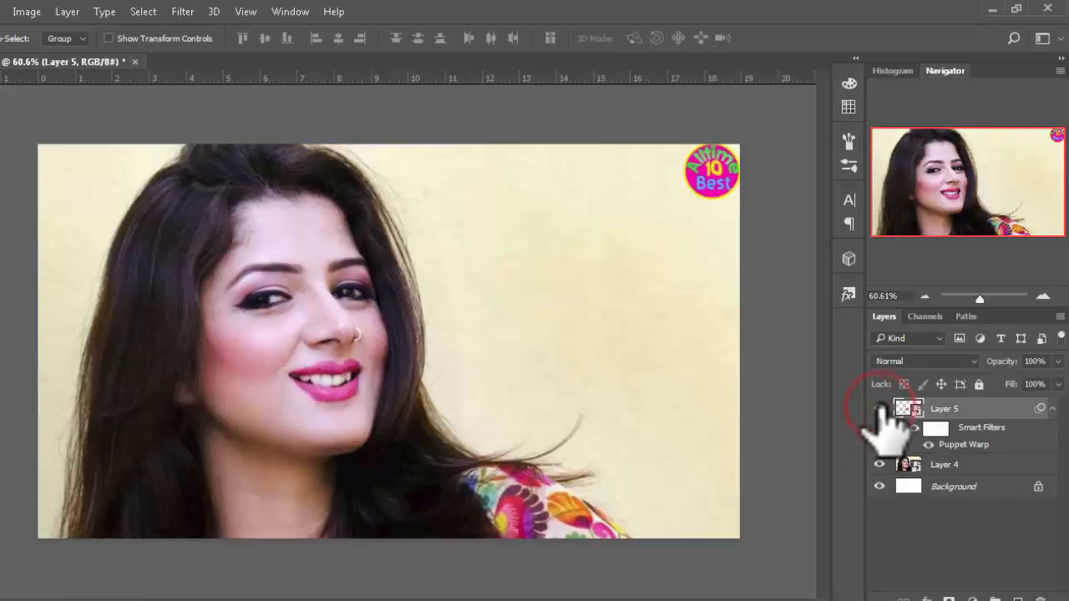
# Reopen Layer 5's Puppet Warp, readjust the pins around the left mouth corner and upper lip centre, and apply it.
pyautogui.scroll(1, 276, 389)
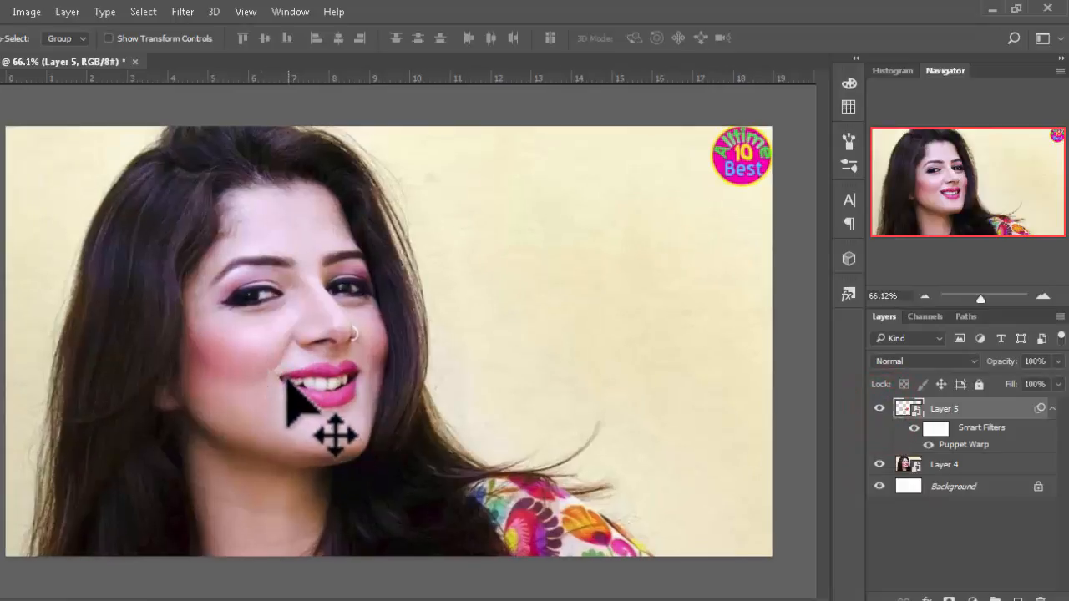
pyautogui.click(4, 12)
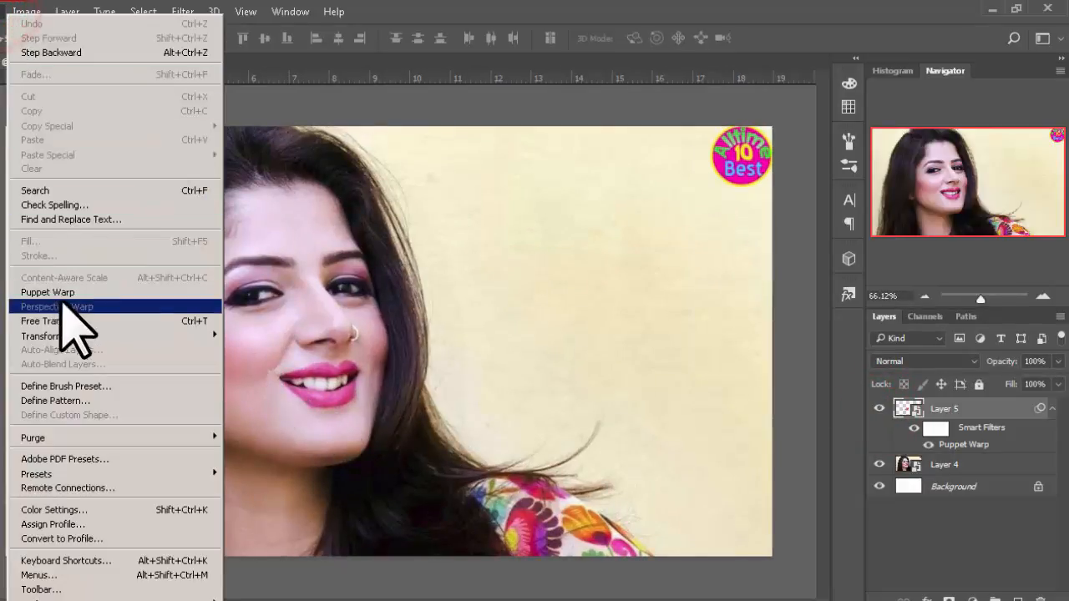
pyautogui.click(66, 303)
pyautogui.click(304, 367)
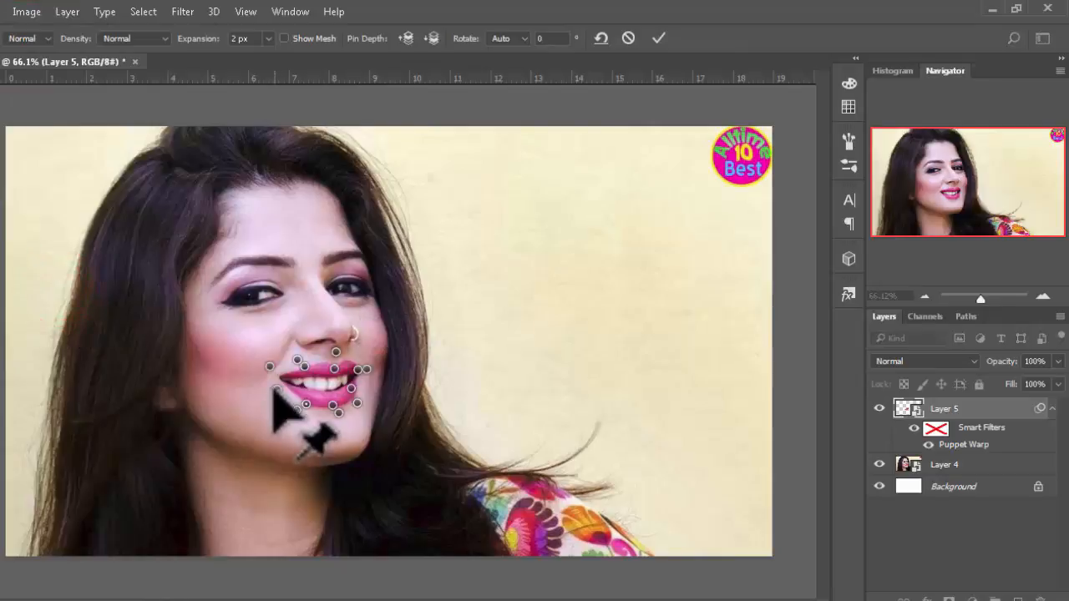
pyautogui.moveTo(273, 392); pyautogui.dragTo(338, 366)
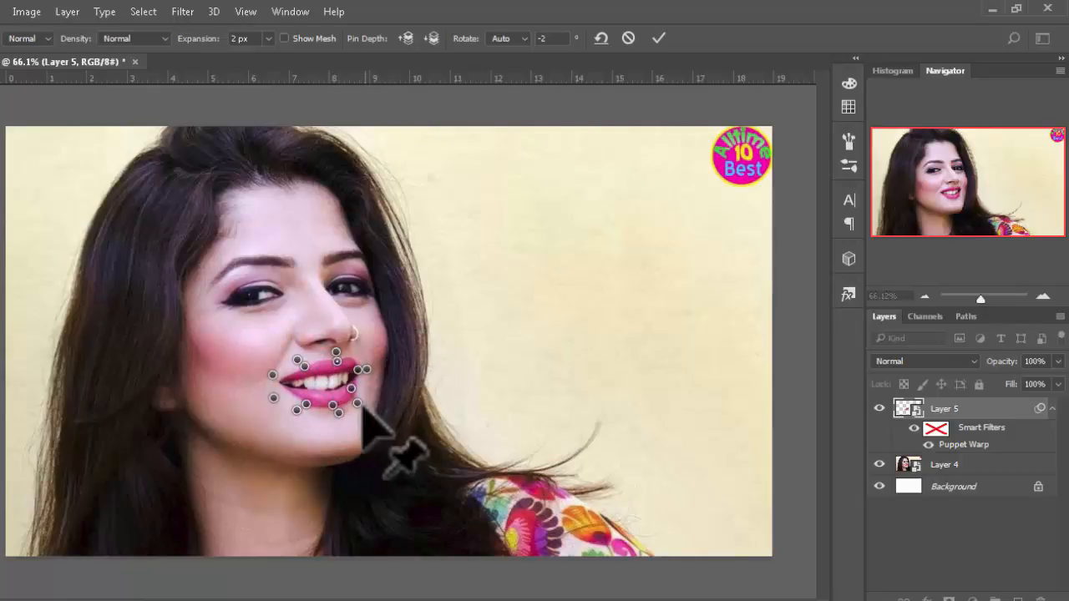
pyautogui.moveTo(358, 406); pyautogui.dragTo(357, 405)
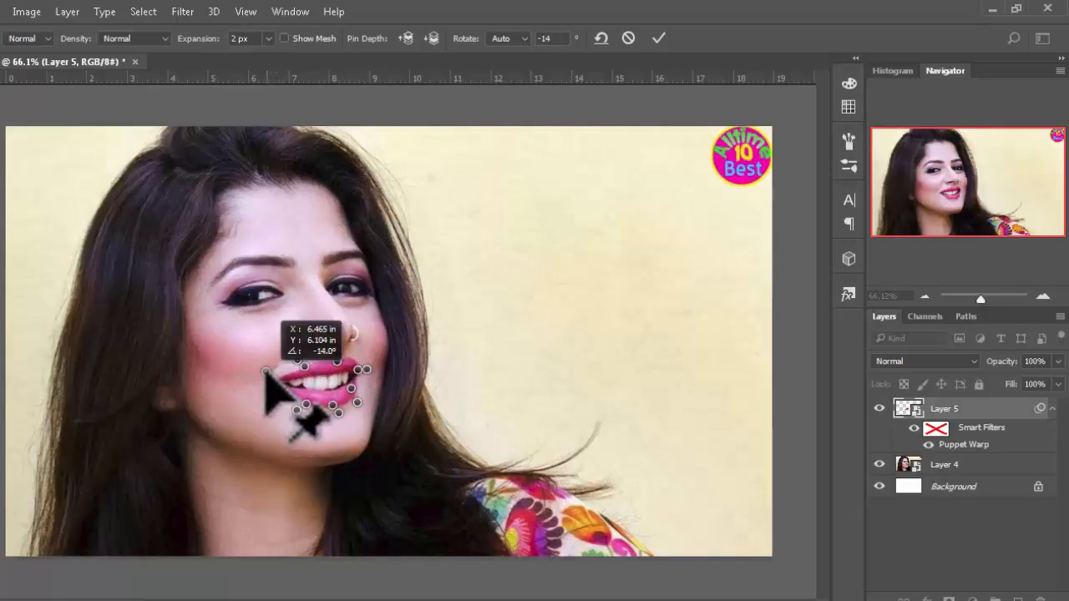
pyautogui.moveTo(265, 373); pyautogui.dragTo(269, 400)
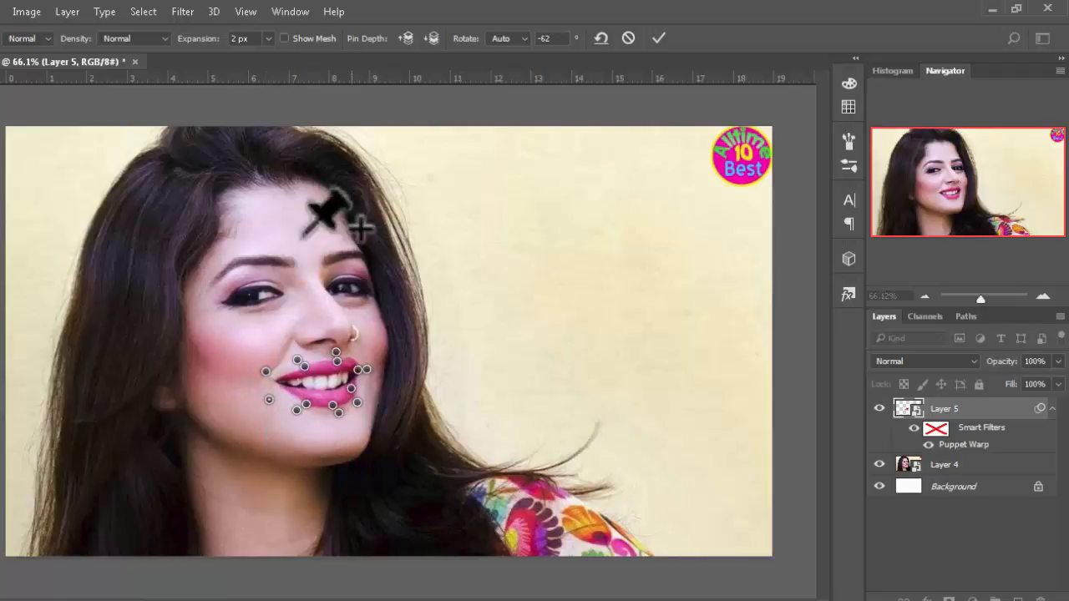
pyautogui.click(659, 39)
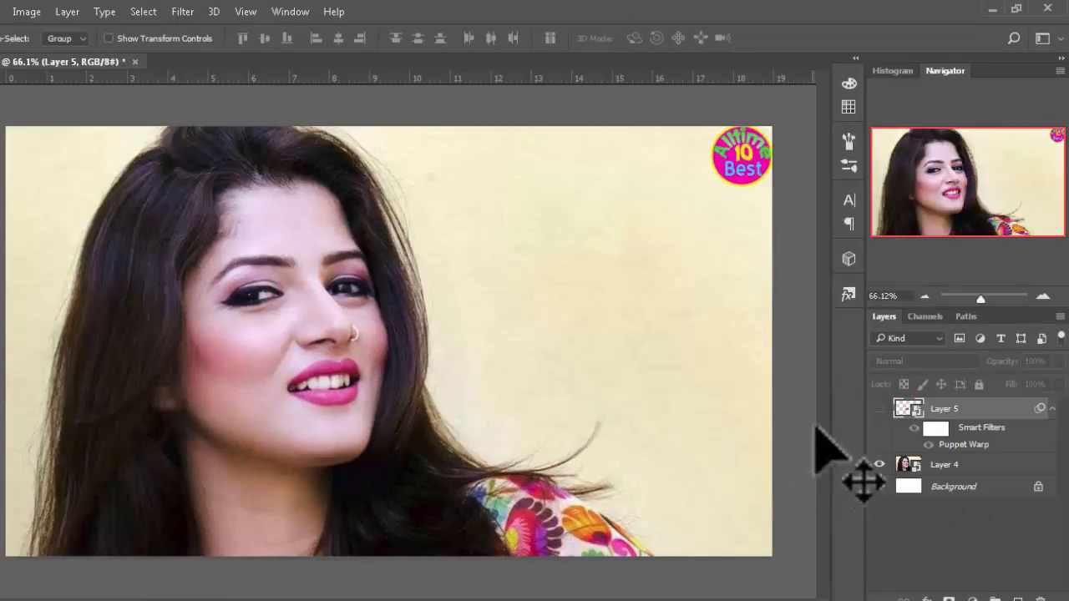
# Check the refined smile up close by toggling Layer 5 and viewing the mouth cutout without Layer 4.
pyautogui.click(879, 409)
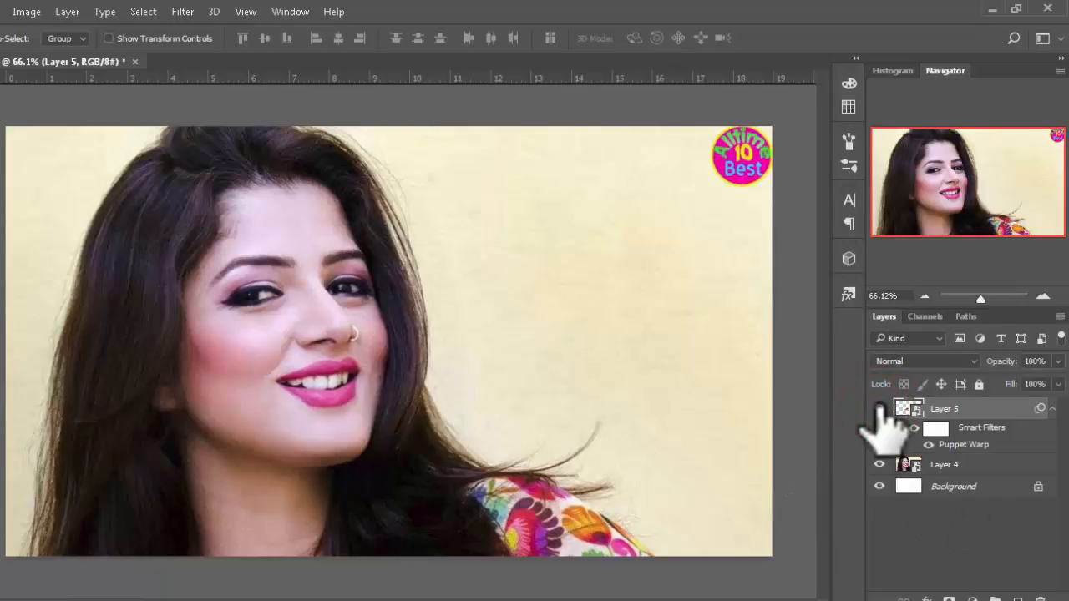
pyautogui.scroll(2, 330, 432)
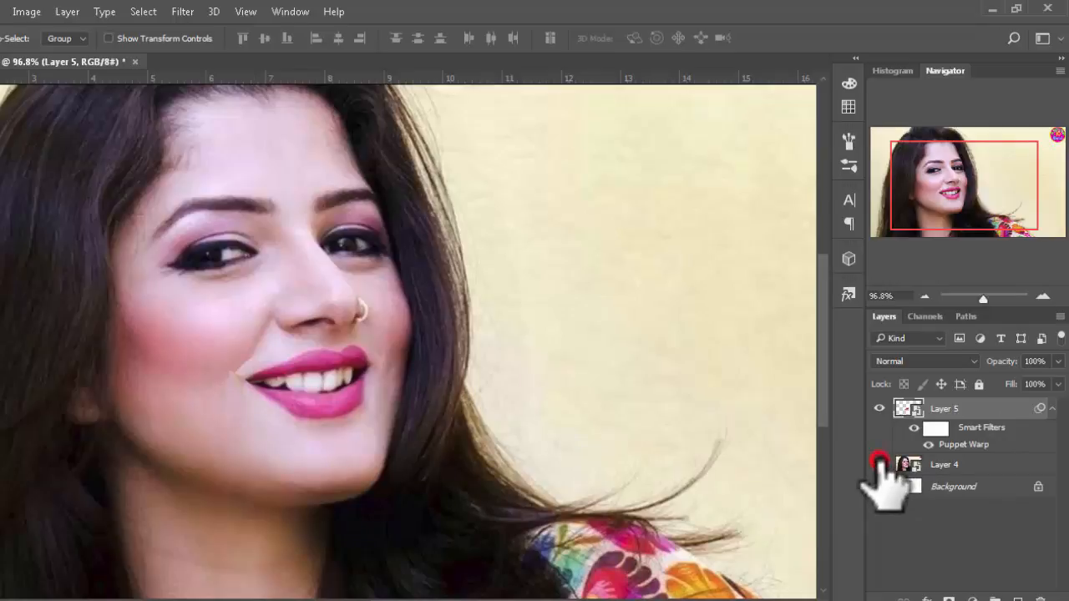
pyautogui.click(879, 463)
pyautogui.click(880, 463)
pyautogui.click(880, 464)
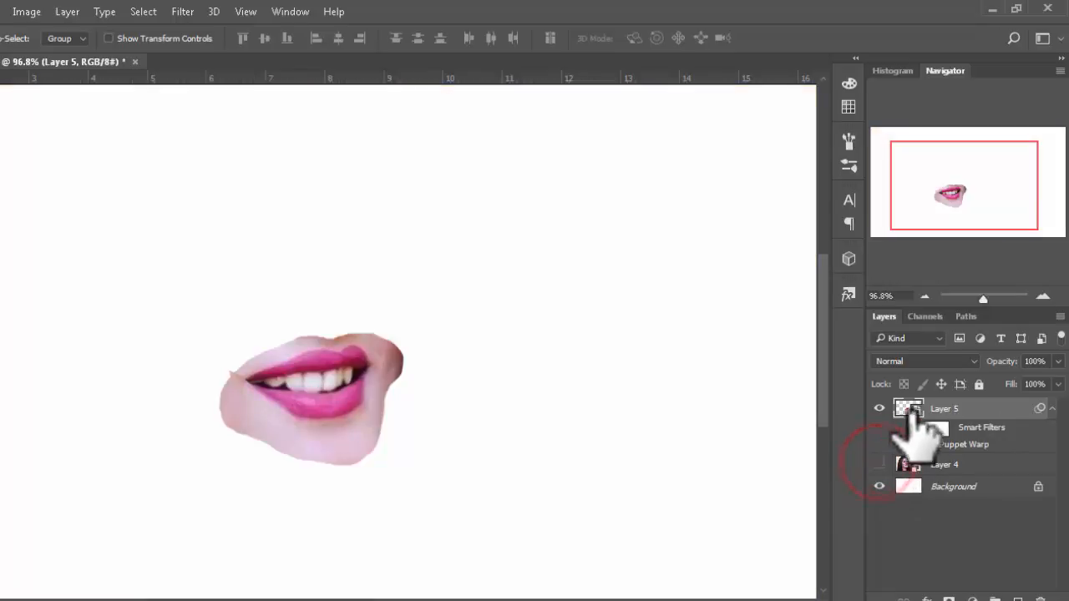
pyautogui.click(880, 463)
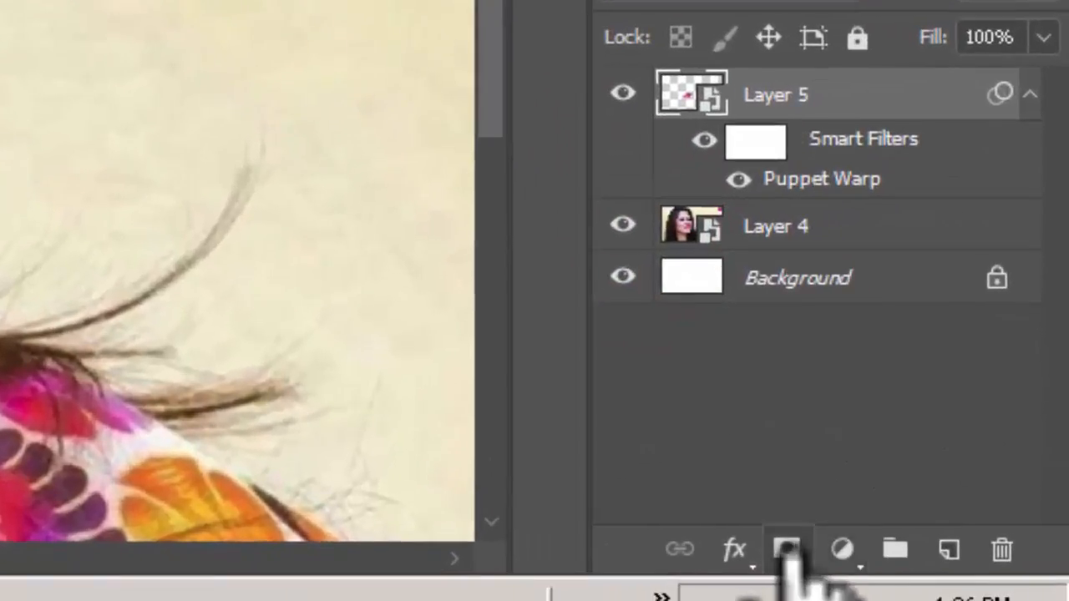
# Add a layer mask to Layer 5 and paint black with a soft size-45 brush over the seams beside and below the mouth.
pyautogui.click(785, 547)
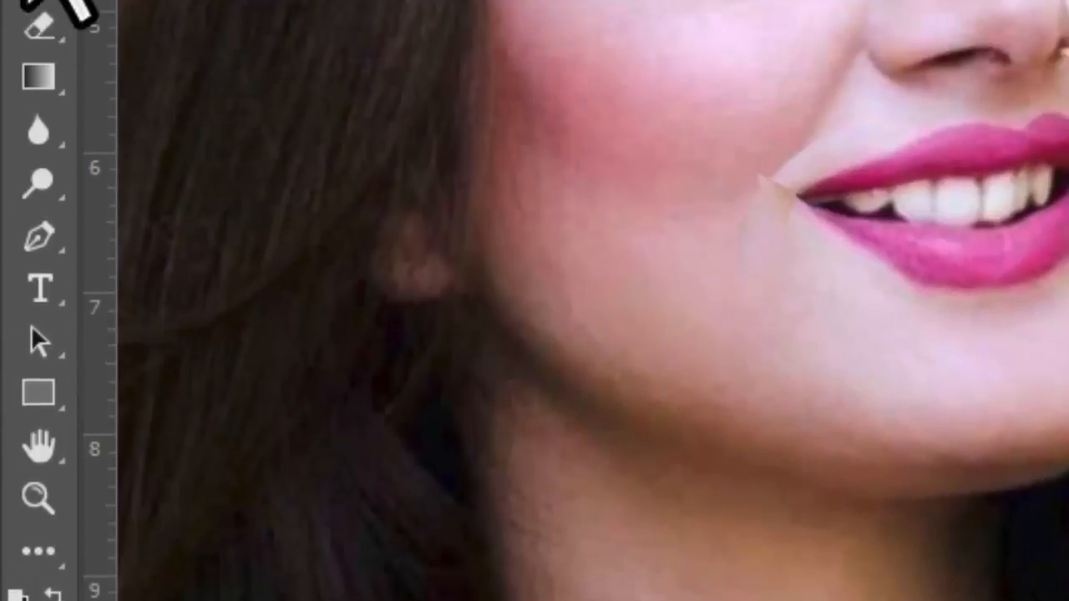
pyautogui.click(35, 197)
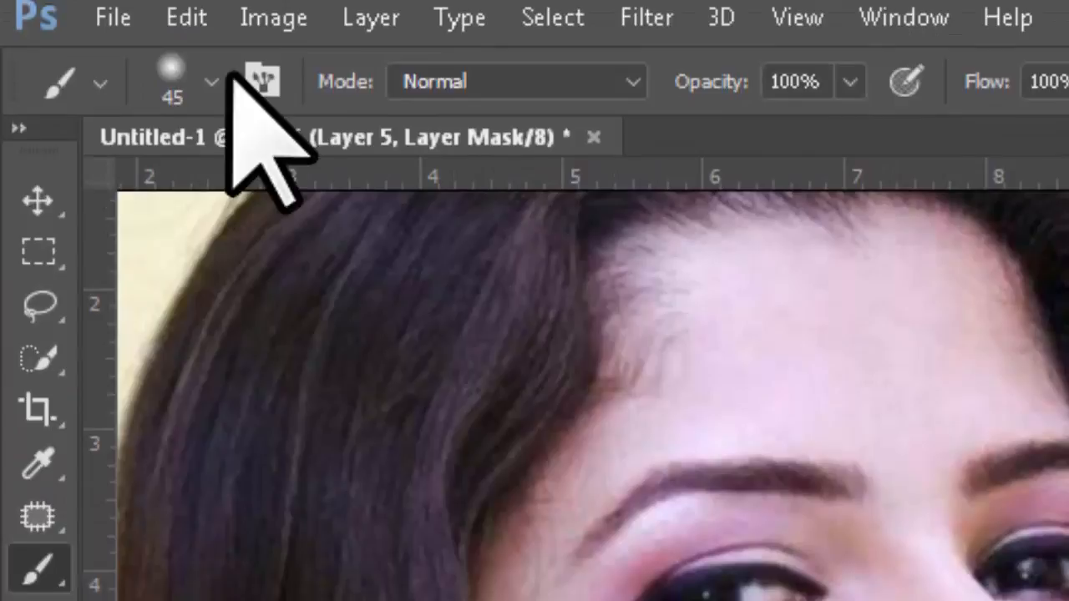
pyautogui.click(211, 82)
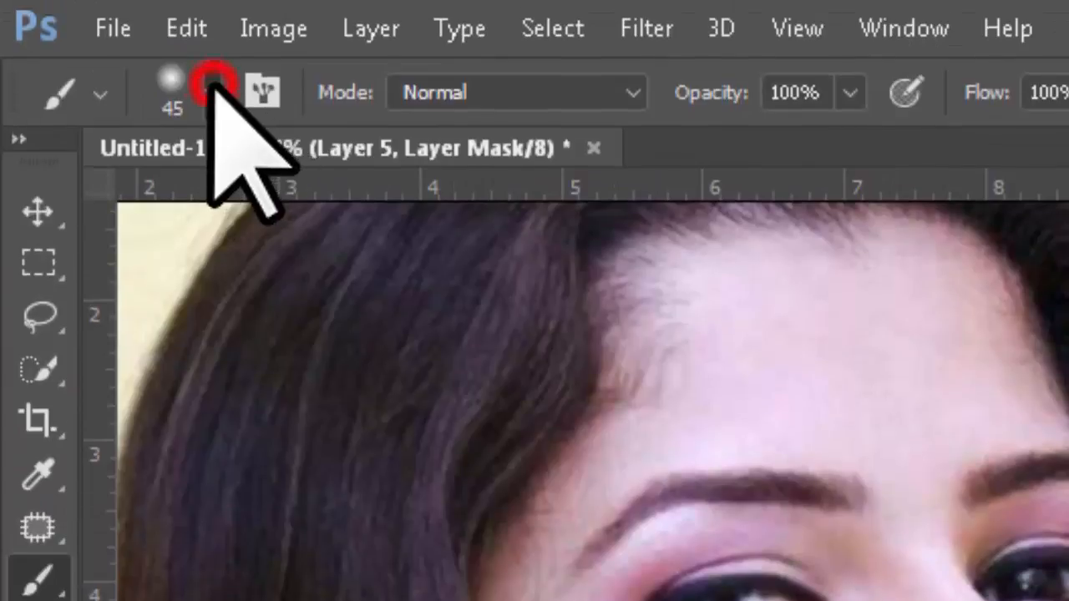
pyautogui.click(1059, 493)
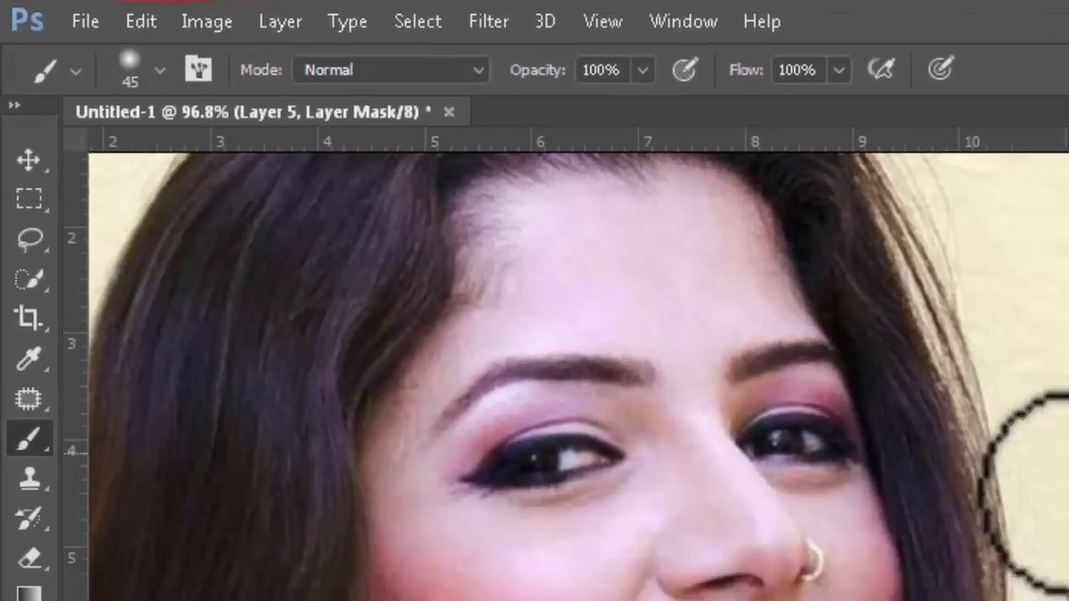
pyautogui.scroll(1, 444, 343)
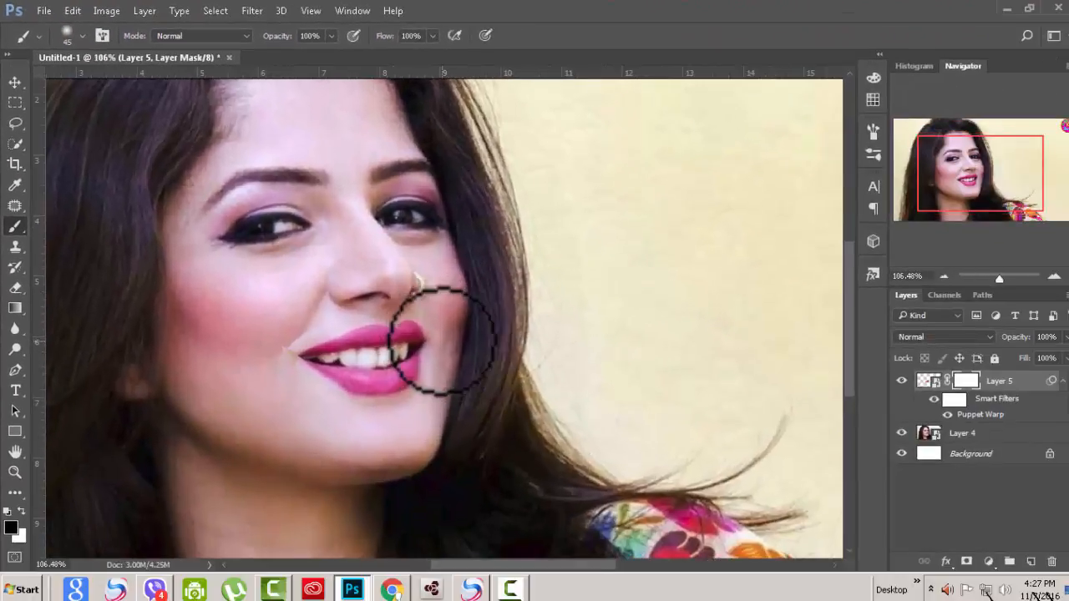
pyautogui.scroll(2, 443, 338)
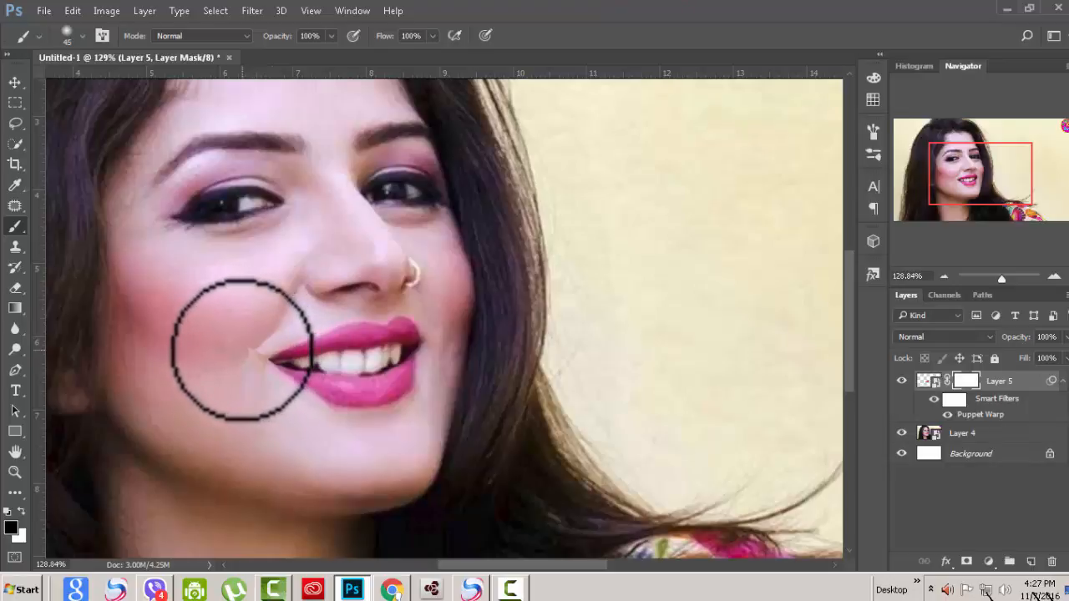
pyautogui.click(239, 348)
pyautogui.moveTo(243, 342); pyautogui.dragTo(289, 317)
pyautogui.moveTo(243, 349)
pyautogui.mouseDown()
pyautogui.moveTo(237, 376)
pyautogui.moveTo(285, 427)
pyautogui.moveTo(361, 444)
pyautogui.moveTo(338, 453)
pyautogui.moveTo(437, 455)
pyautogui.moveTo(404, 456)
pyautogui.moveTo(449, 397)
pyautogui.mouseUp()
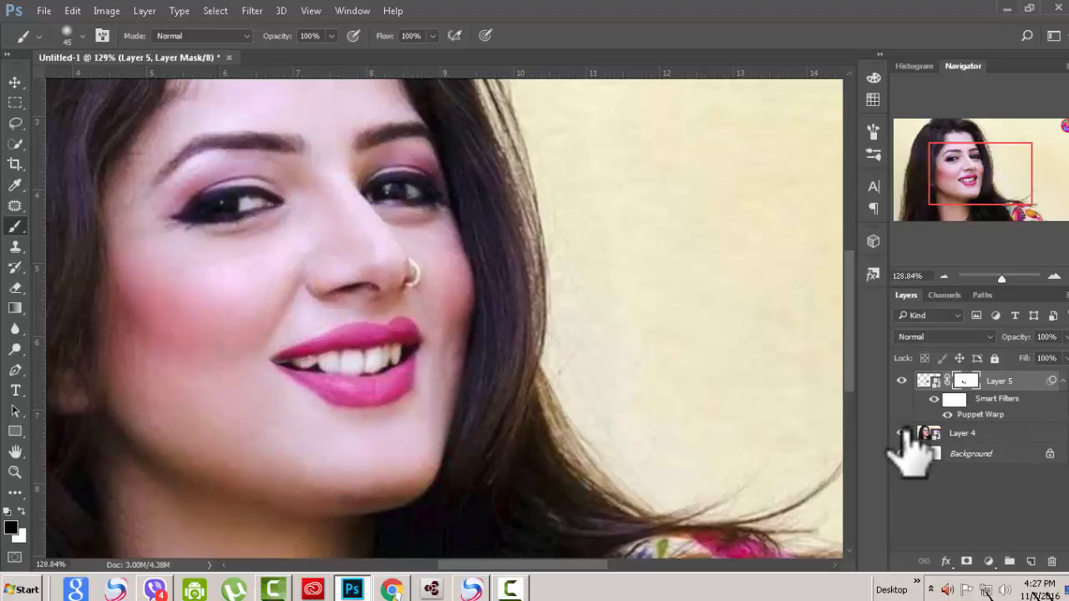
# With Layer 4 temporarily hidden, mask away the leftover skin edges around the mouth cutout, especially beyond the right mouth corner.
pyautogui.click(901, 433)
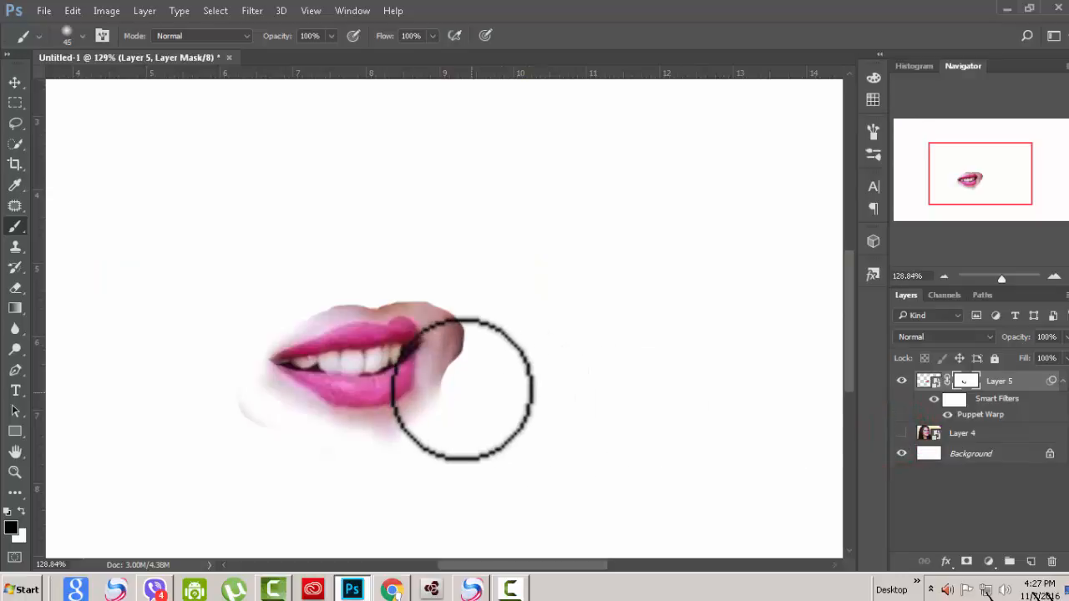
pyautogui.moveTo(454, 385)
pyautogui.mouseDown()
pyautogui.moveTo(474, 365)
pyautogui.moveTo(487, 342)
pyautogui.moveTo(477, 337)
pyautogui.moveTo(481, 316)
pyautogui.moveTo(476, 338)
pyautogui.moveTo(449, 293)
pyautogui.moveTo(461, 279)
pyautogui.moveTo(415, 285)
pyautogui.moveTo(429, 291)
pyautogui.moveTo(345, 287)
pyautogui.moveTo(327, 296)
pyautogui.moveTo(361, 287)
pyautogui.moveTo(322, 300)
pyautogui.moveTo(386, 295)
pyautogui.mouseUp()
pyautogui.click(438, 299)
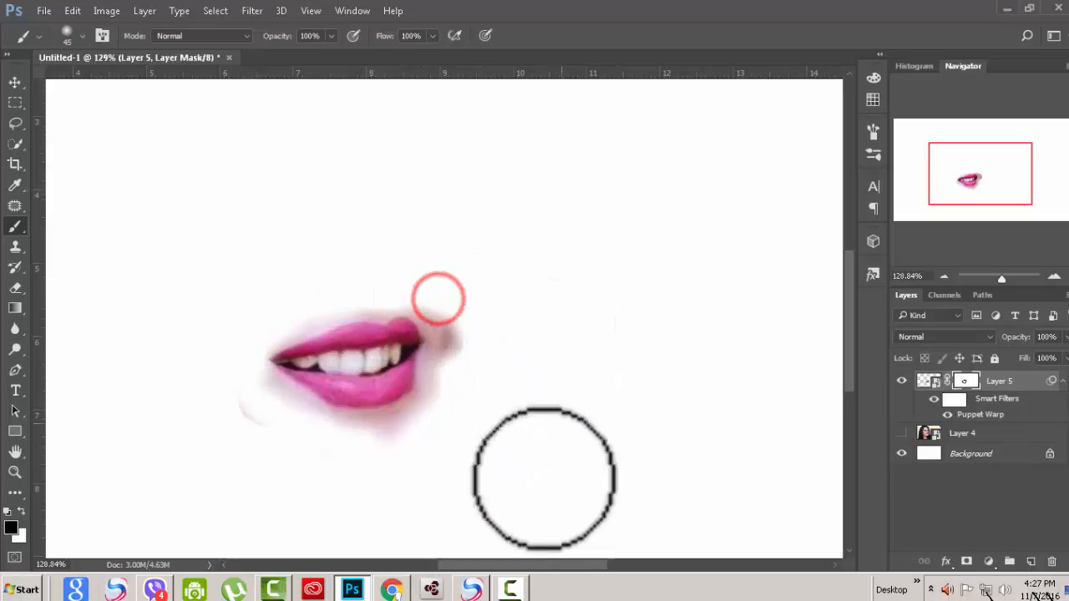
pyautogui.moveTo(235, 404); pyautogui.dragTo(254, 415)
pyautogui.click(458, 437)
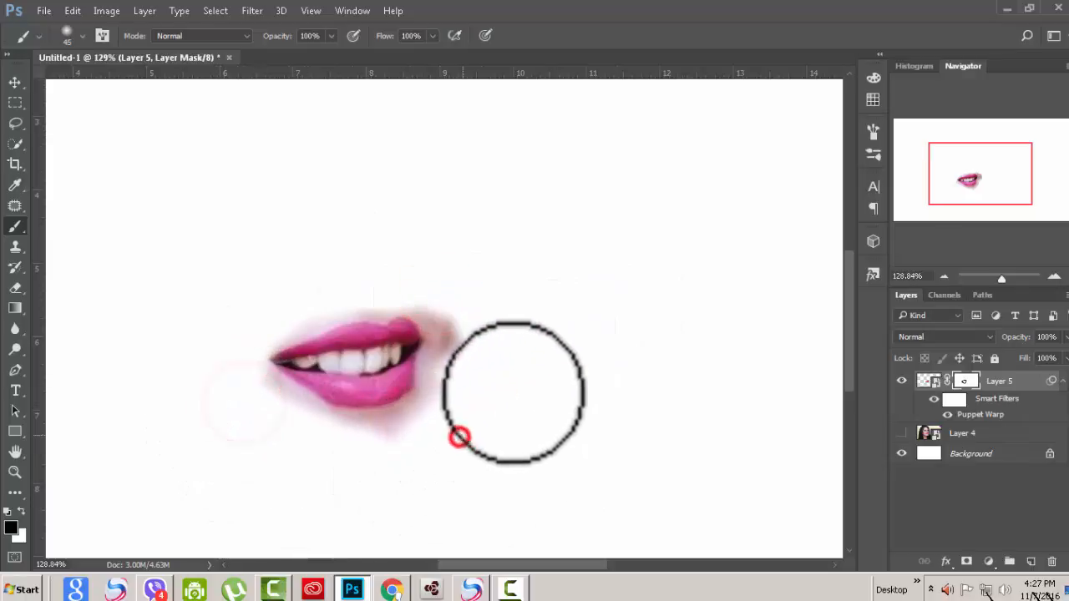
pyautogui.click(468, 351)
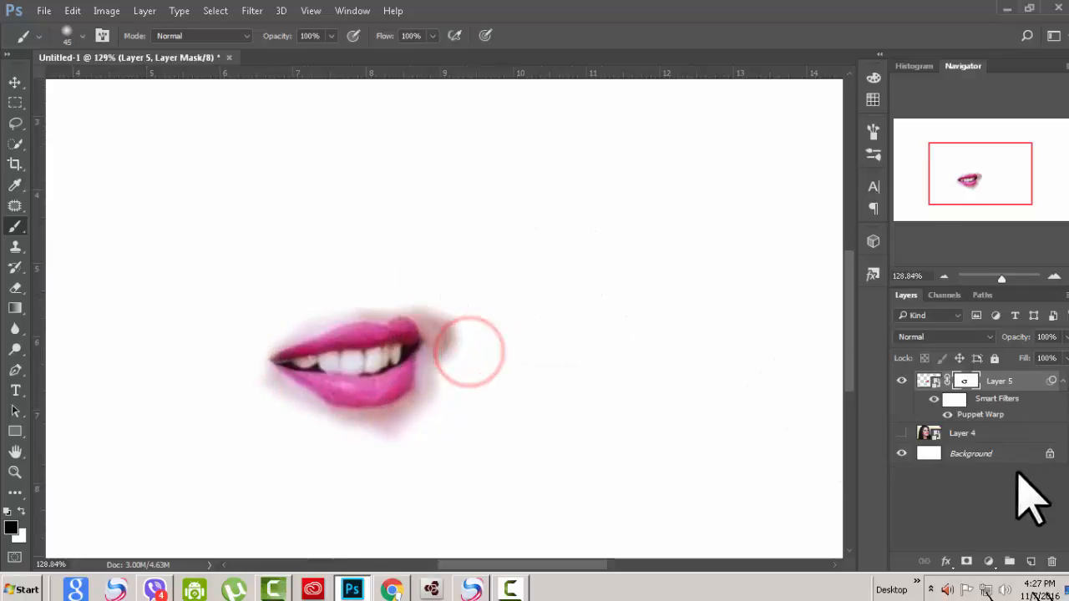
pyautogui.click(901, 432)
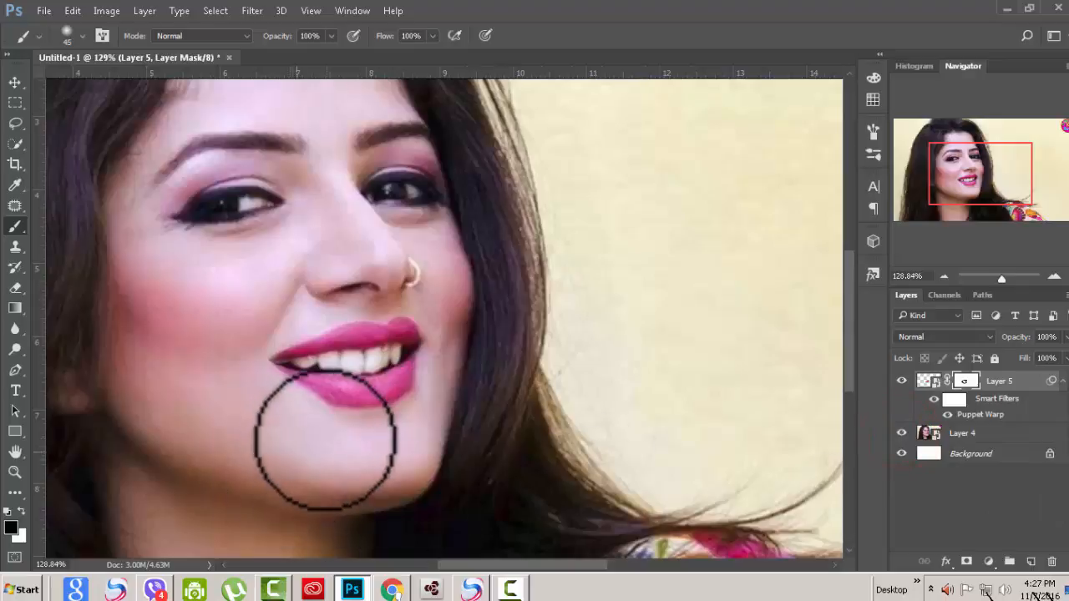
# Inspect the blended mouth up close and across the whole portrait, comparing it with the original by toggling Layer 5.
pyautogui.scroll(3, 443, 458)
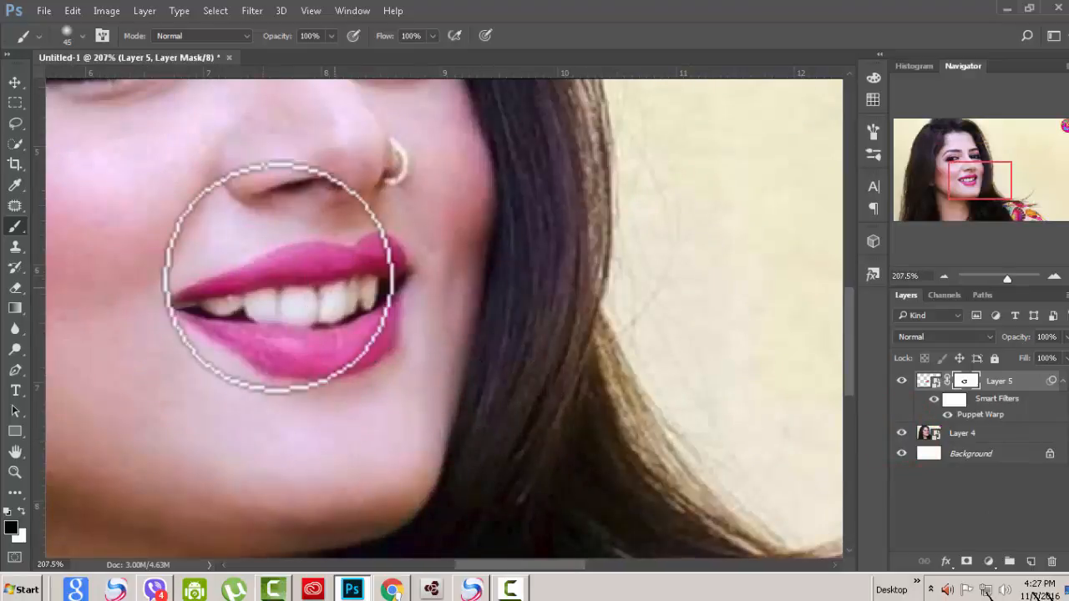
pyautogui.scroll(-3, 417, 359)
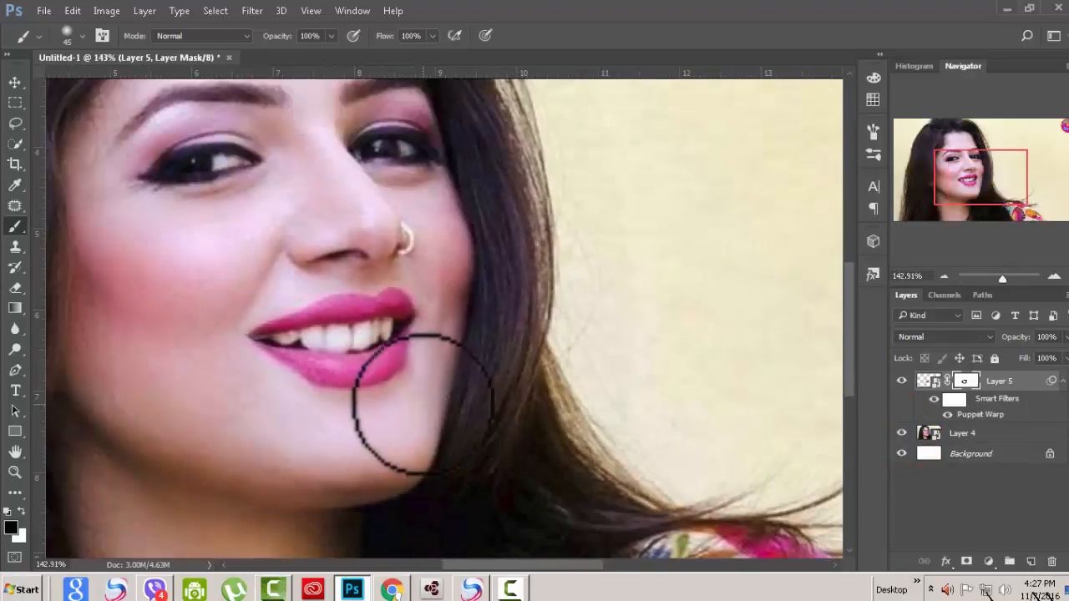
pyautogui.scroll(-1, 426, 405)
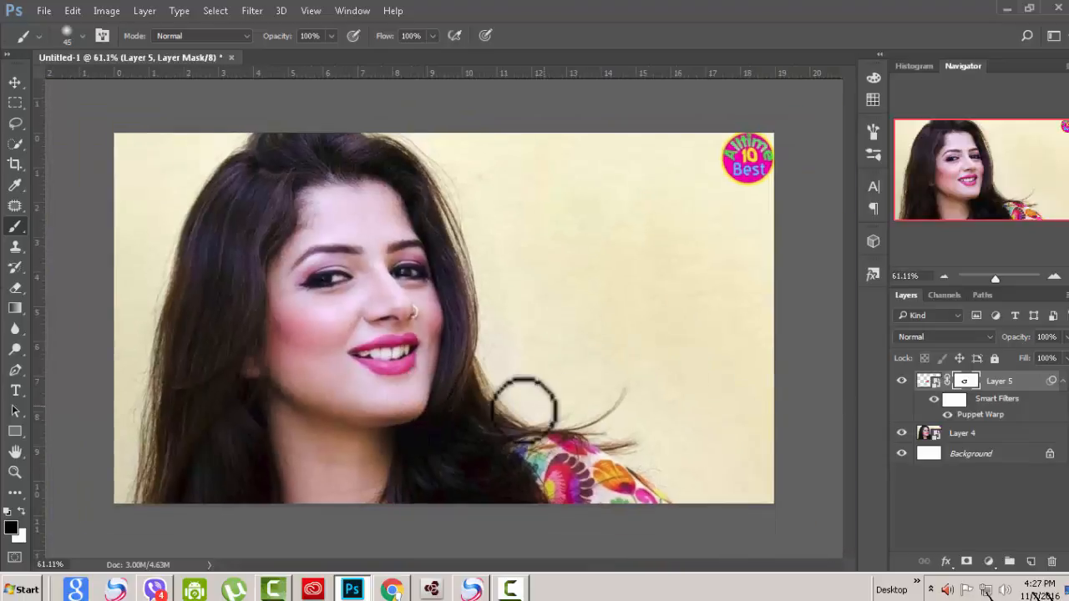
pyautogui.scroll(-1, 471, 425)
pyautogui.scroll(2, 471, 425)
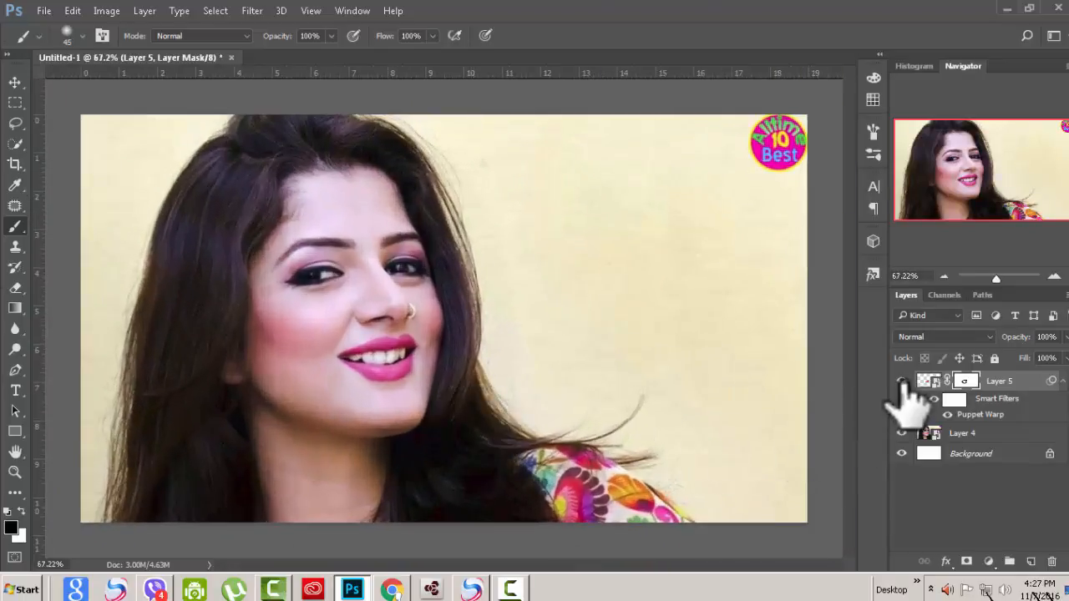
pyautogui.click(902, 381)
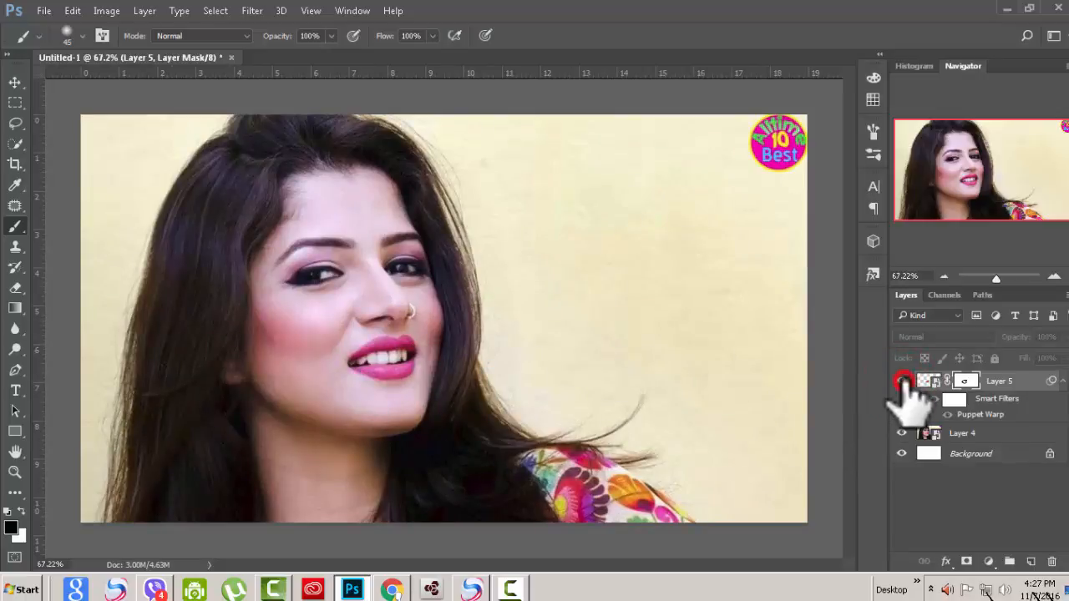
pyautogui.click(902, 381)
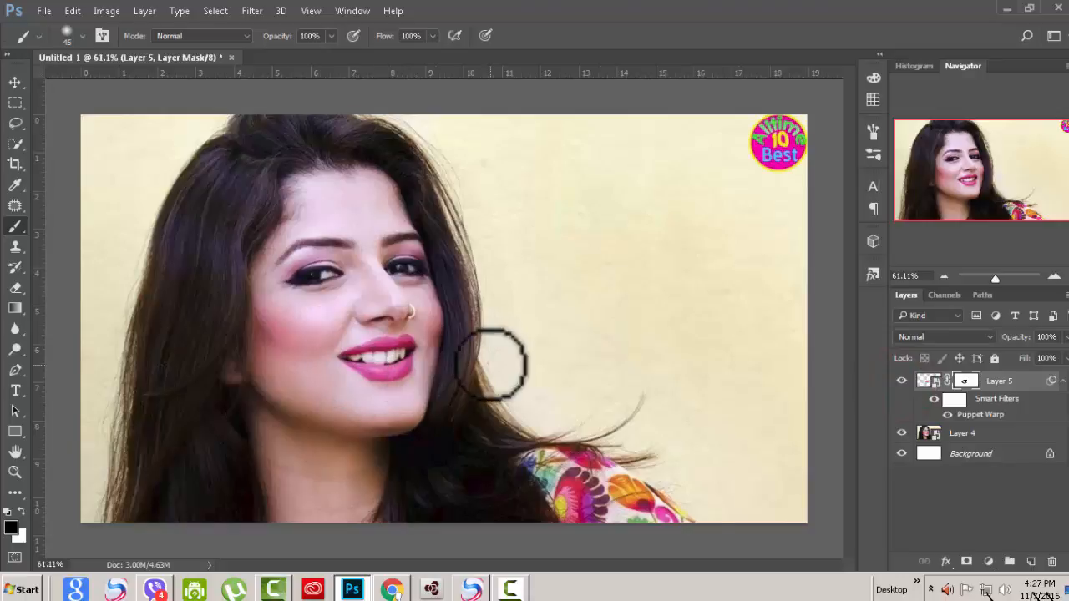
pyautogui.scroll(-1, 491, 365)
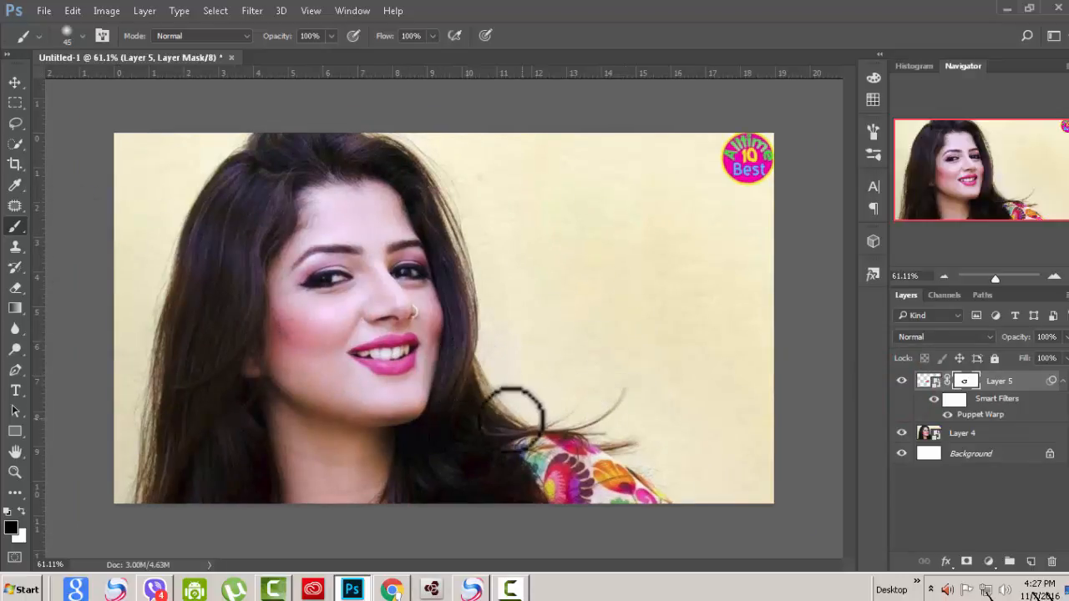
pyautogui.scroll(1, 512, 411)
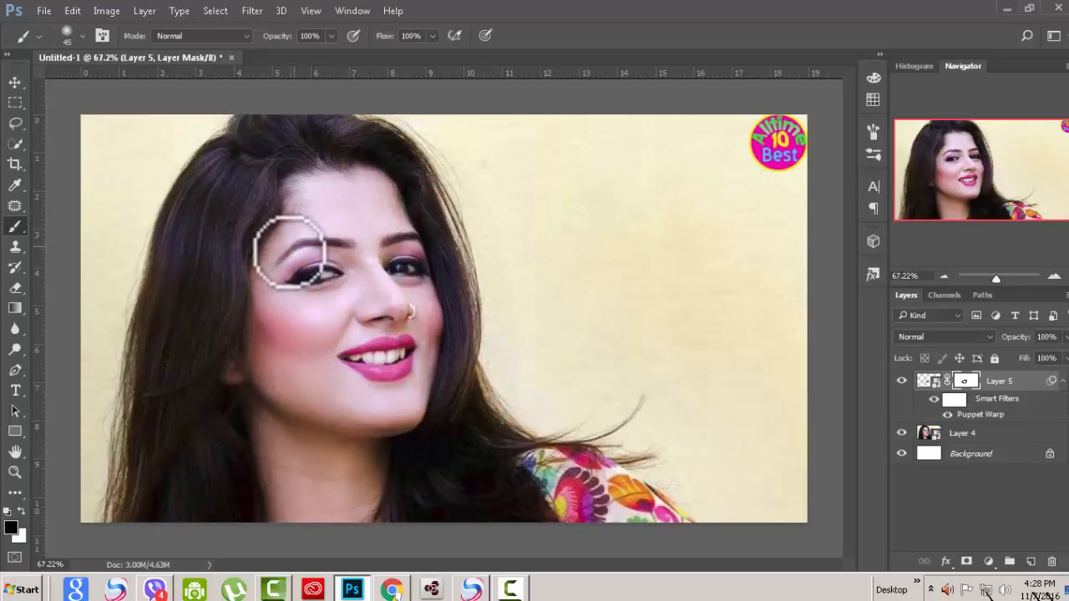
# Lasso the eyebrow on the photo's left side from Layer 4, copy it to a new layer, and check the cutout without Layer 4.
pyautogui.click(17, 146)
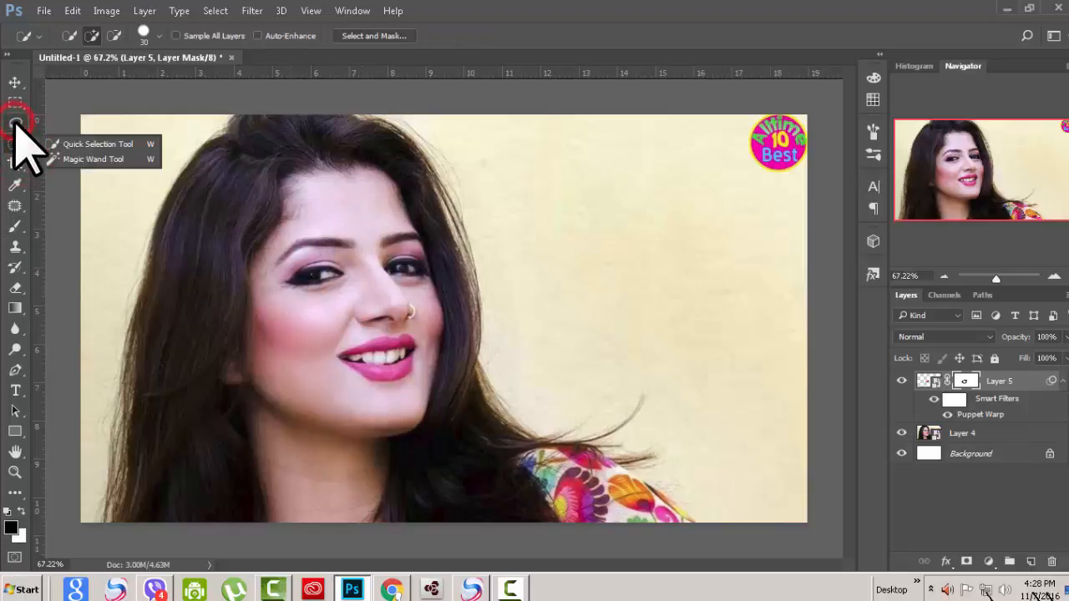
pyautogui.click(15, 124)
pyautogui.click(99, 120)
pyautogui.scroll(1, 518, 410)
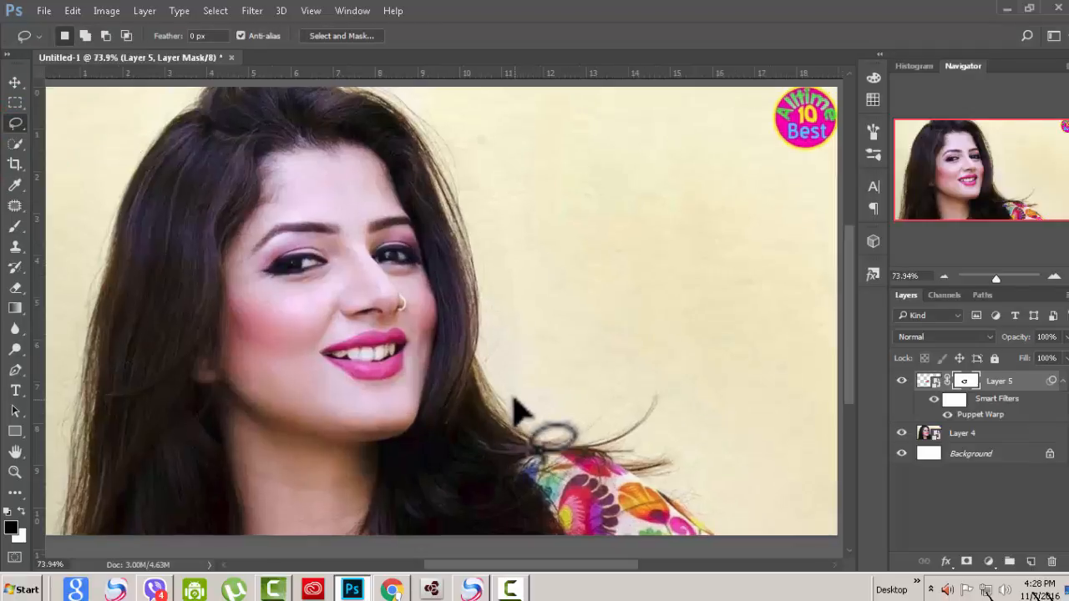
pyautogui.click(994, 433)
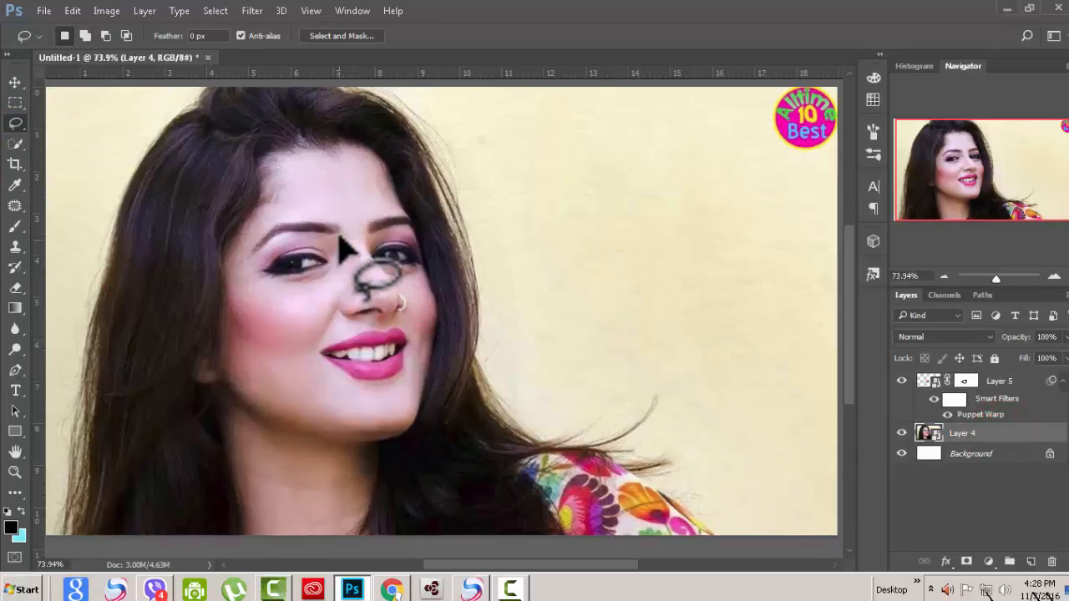
pyautogui.moveTo(339, 210); pyautogui.dragTo(348, 240)
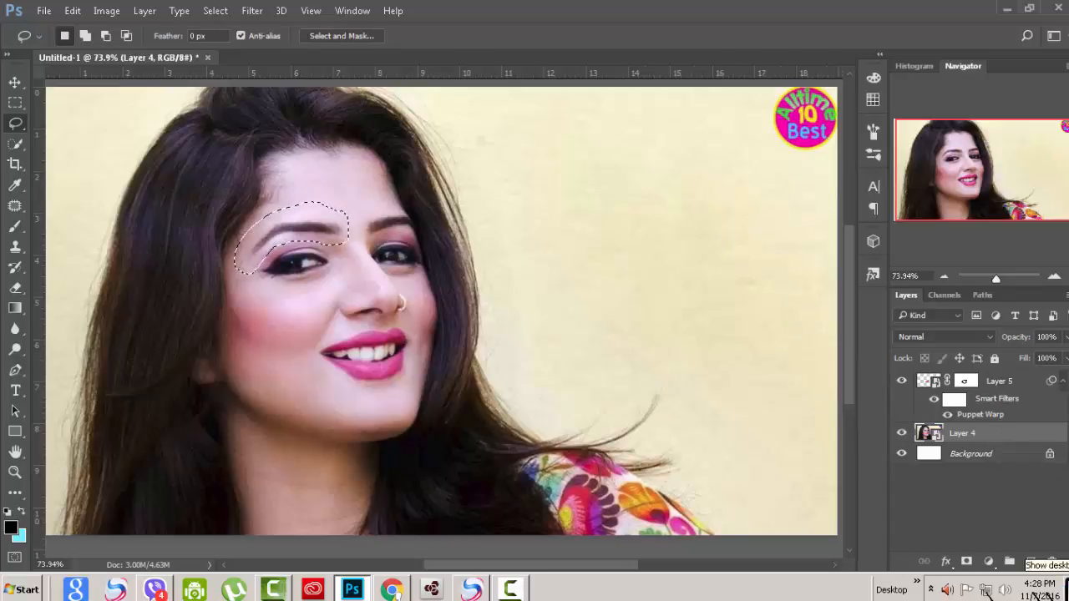
pyautogui.hotkey('ctrl', 'j')
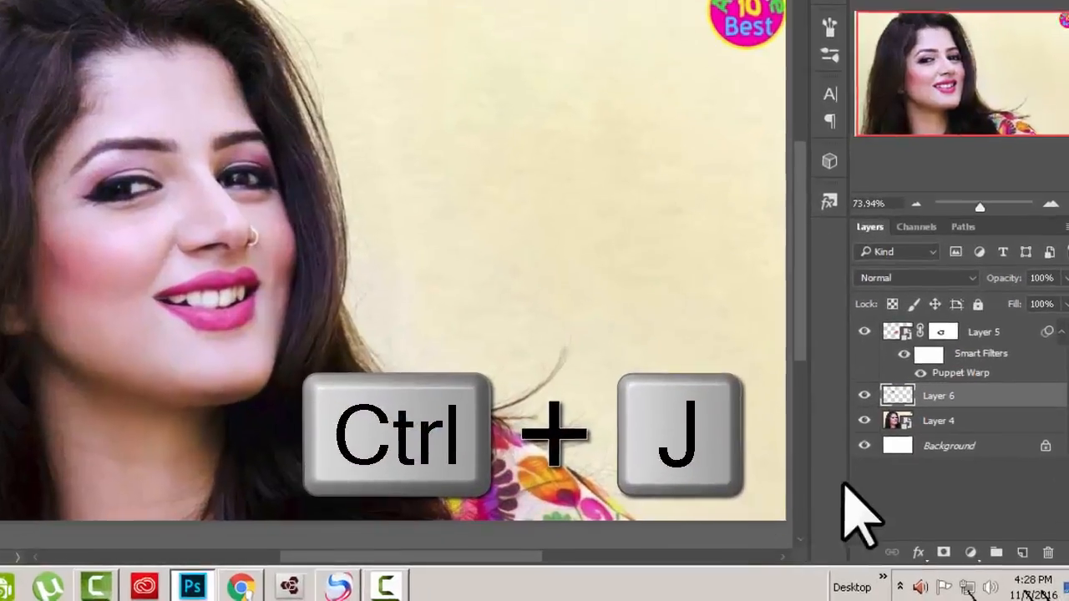
pyautogui.click(865, 420)
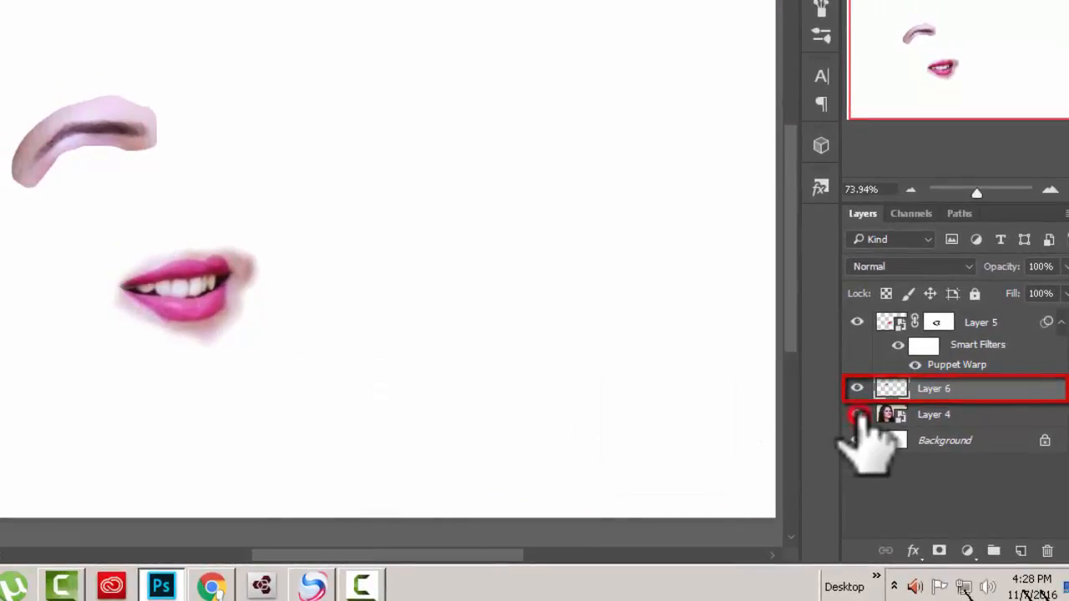
pyautogui.click(858, 415)
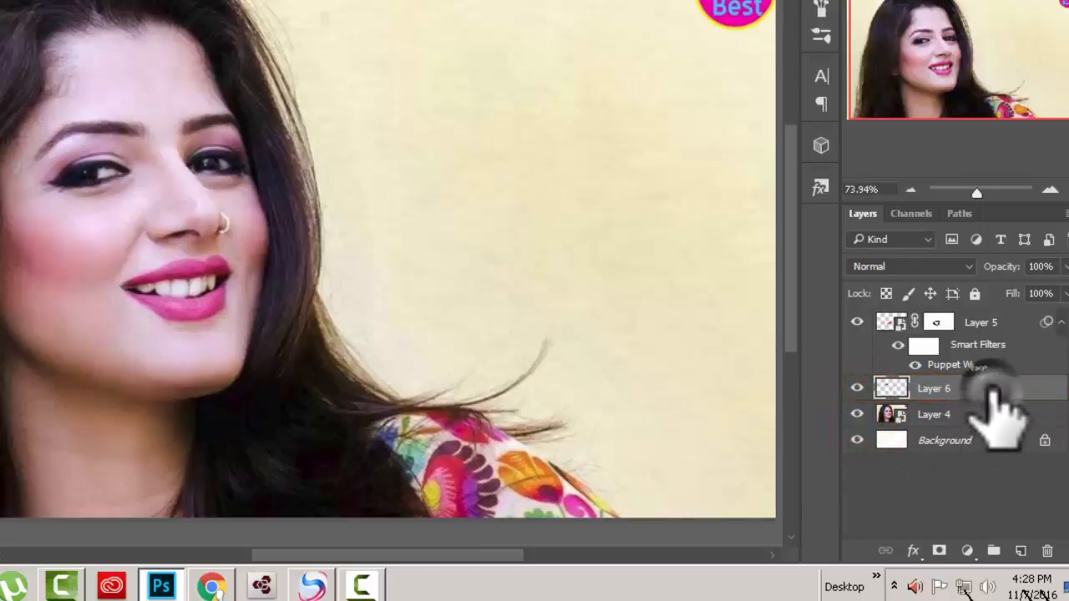
# Convert the eyebrow layer to a smart object and toggle its visibility to compare it with the portrait beneath.
pyautogui.rightClick(993, 389)
pyautogui.click(673, 191)
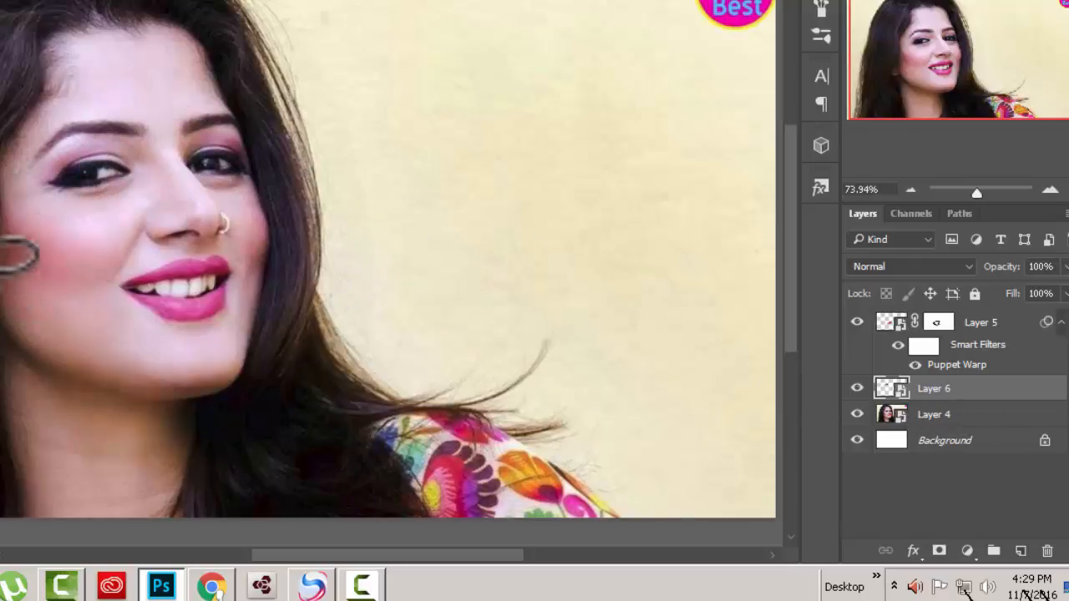
pyautogui.click(979, 415)
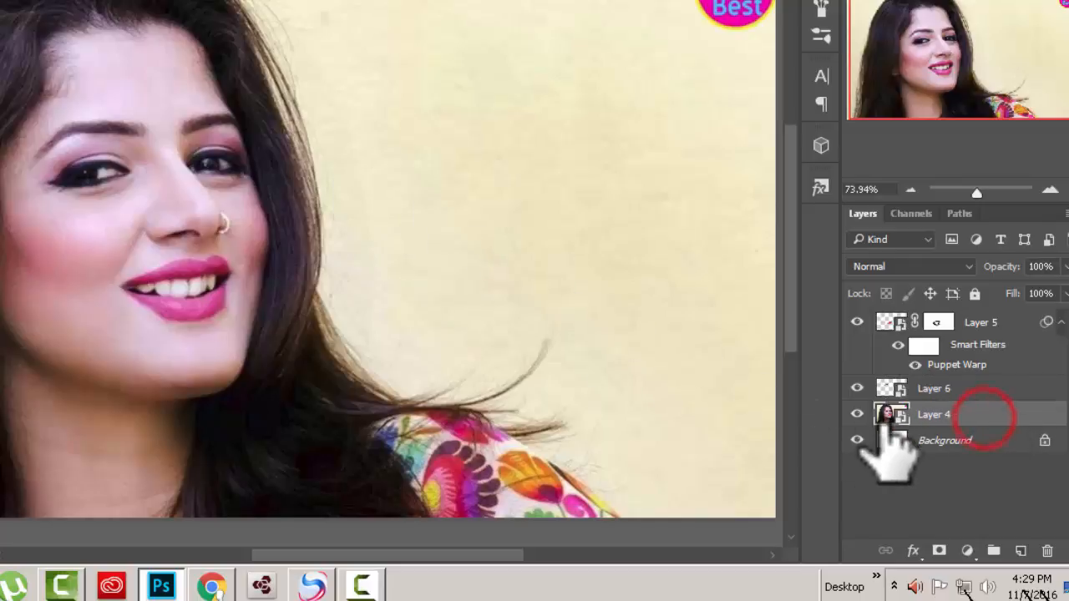
pyautogui.click(968, 388)
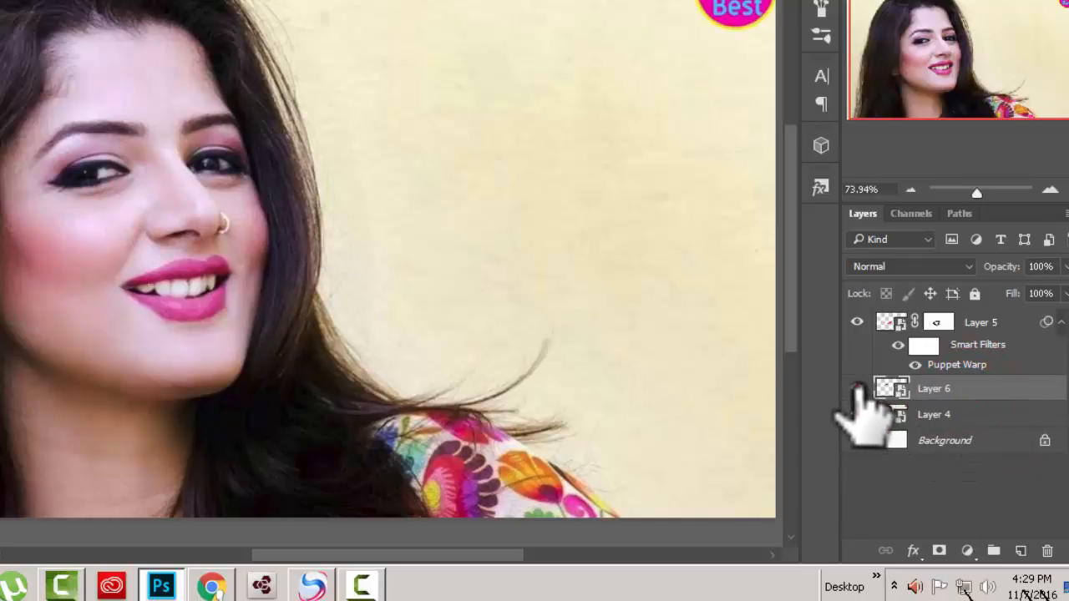
pyautogui.click(857, 388)
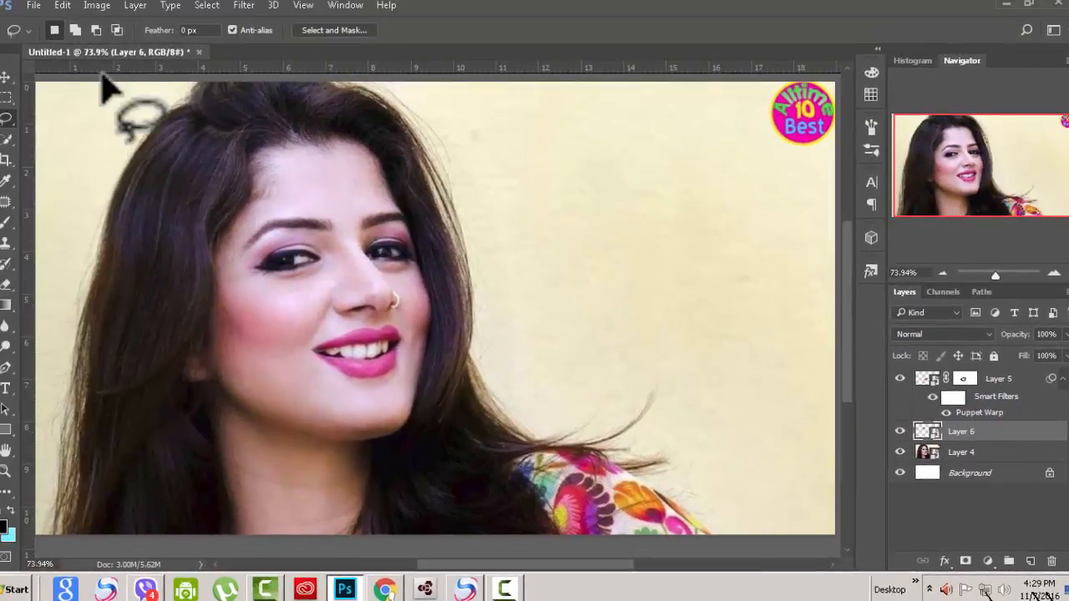
# Start Puppet Warp on Layer 6 with the mesh shown and place six anchor pins around the edge of the eyebrow cutout.
pyautogui.click(62, 5)
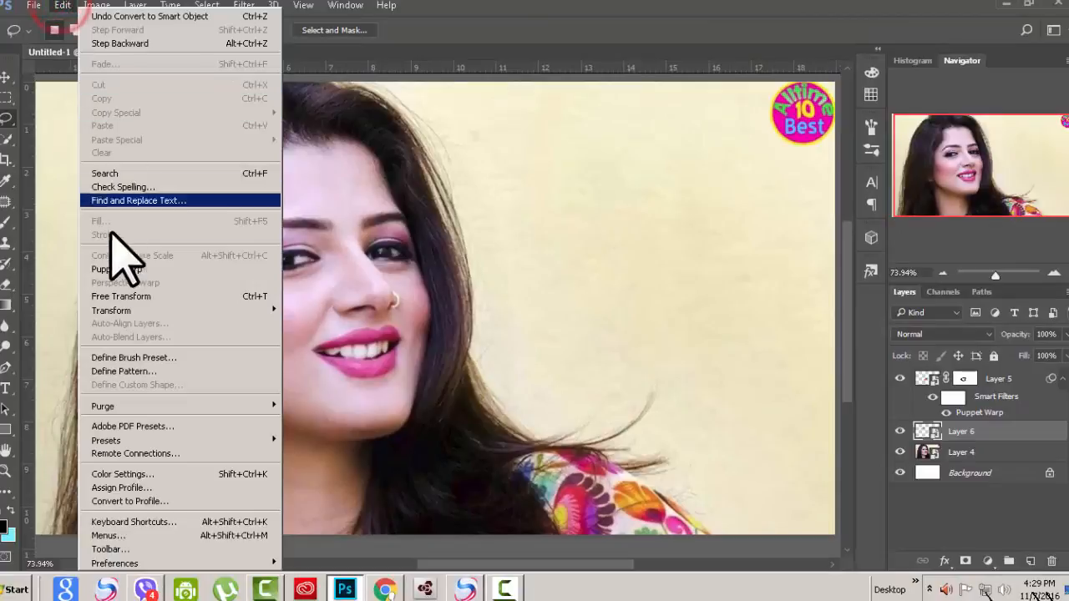
pyautogui.click(117, 271)
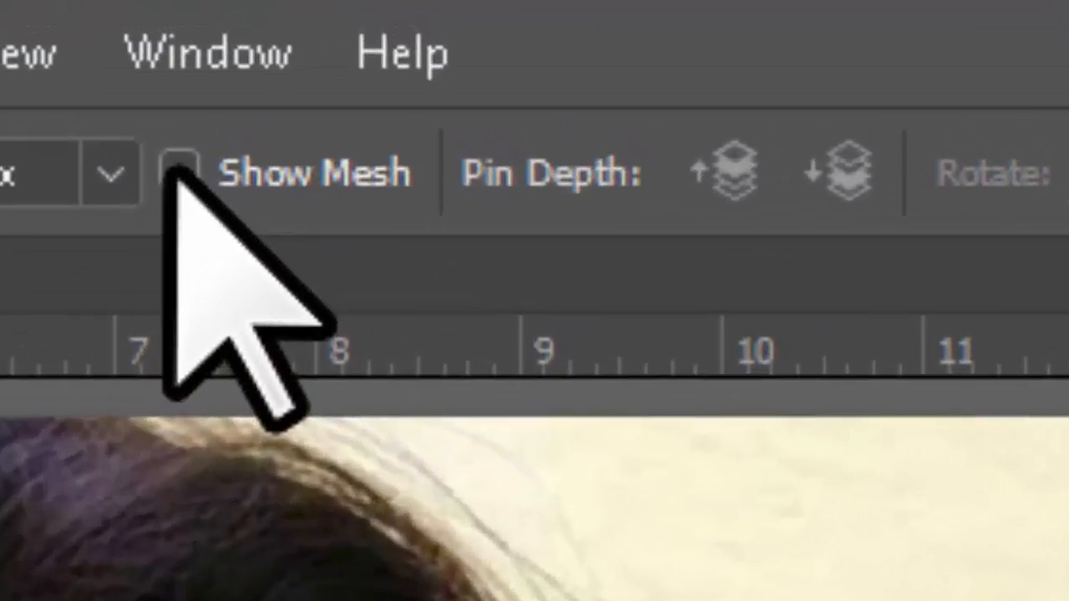
pyautogui.click(337, 30)
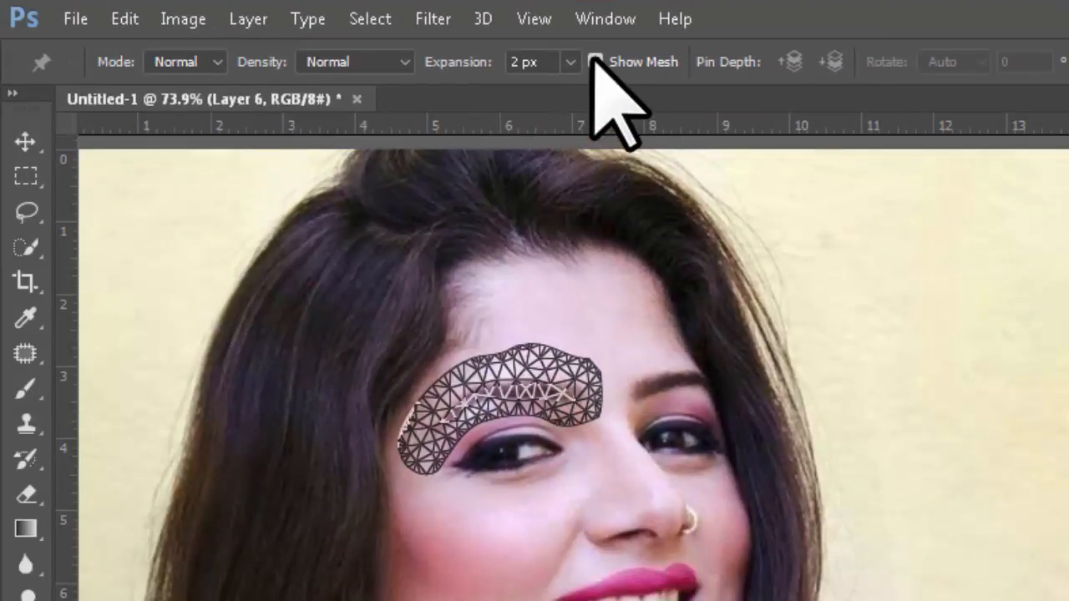
pyautogui.click(594, 62)
pyautogui.click(595, 62)
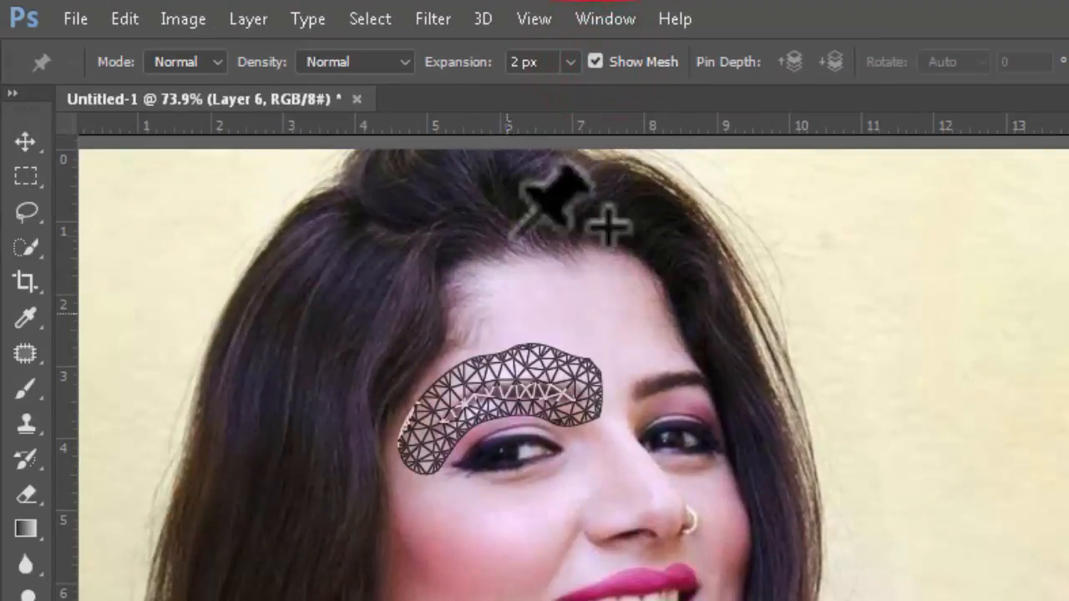
pyautogui.click(599, 404)
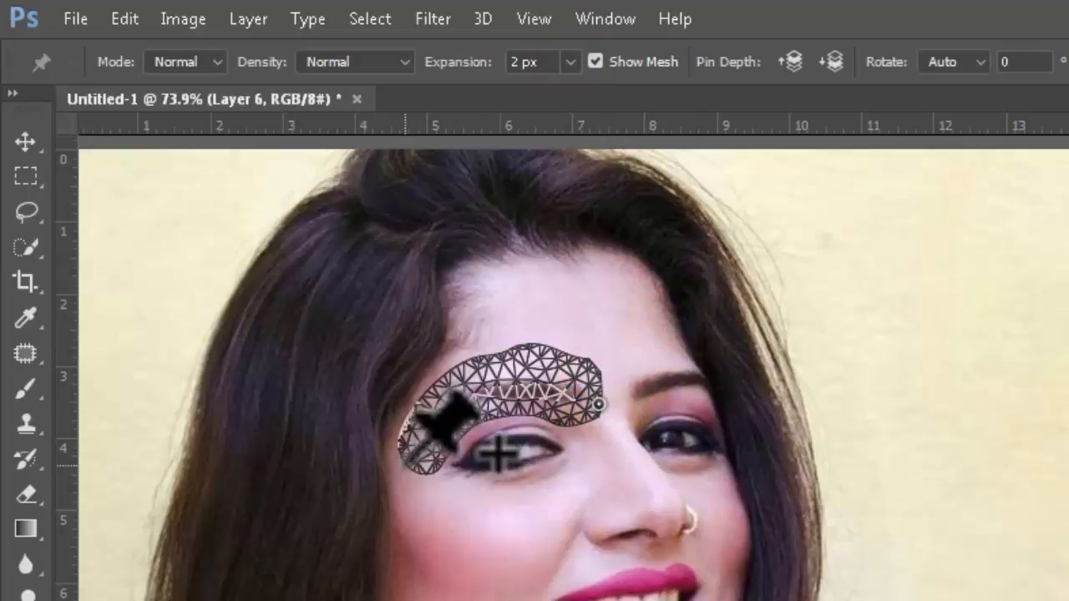
pyautogui.click(406, 462)
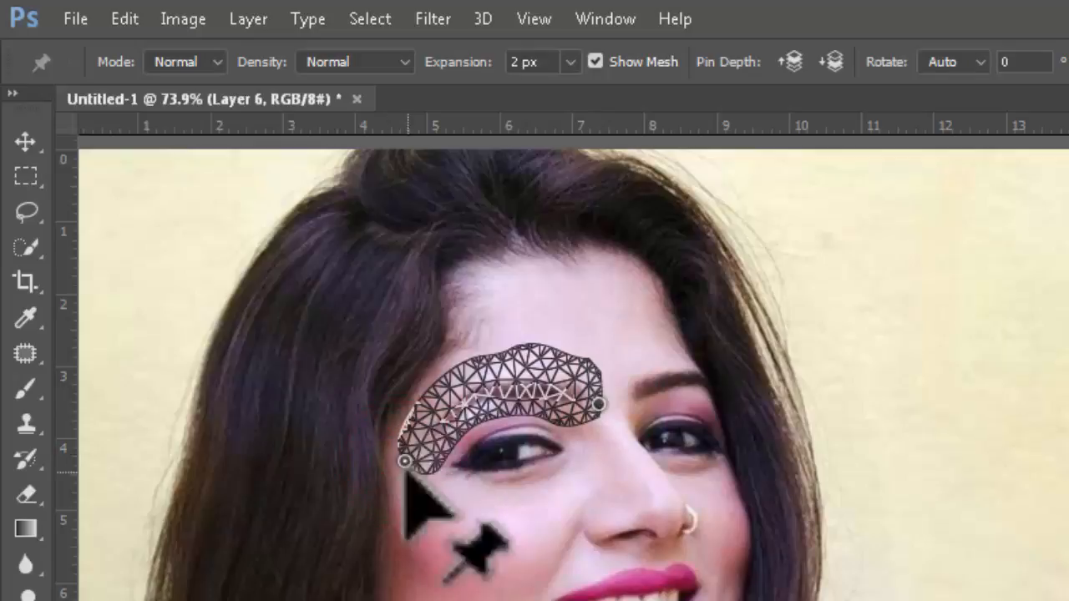
pyautogui.click(490, 354)
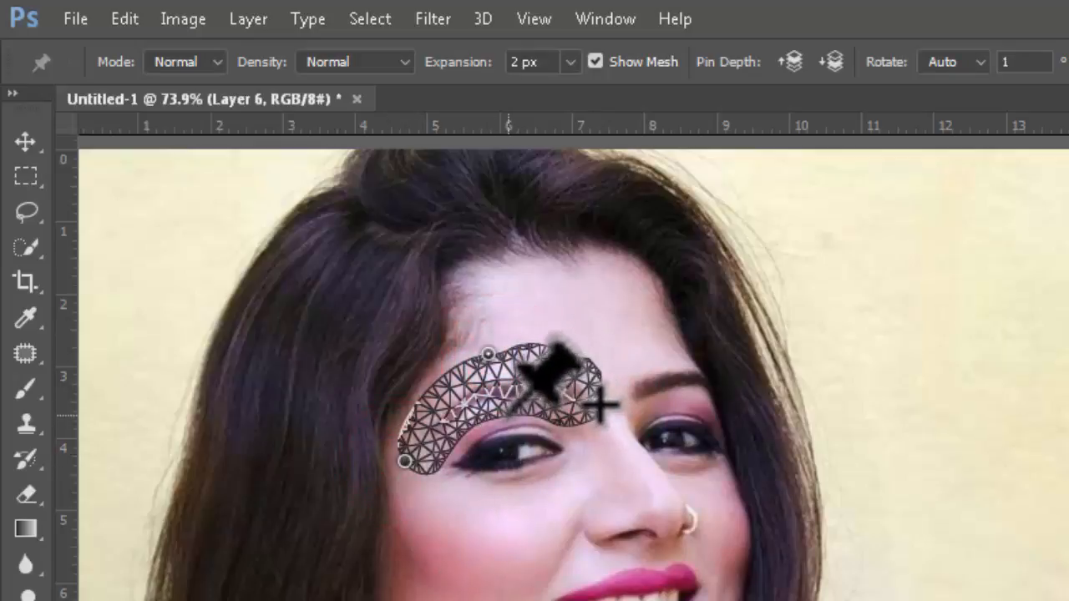
pyautogui.click(507, 412)
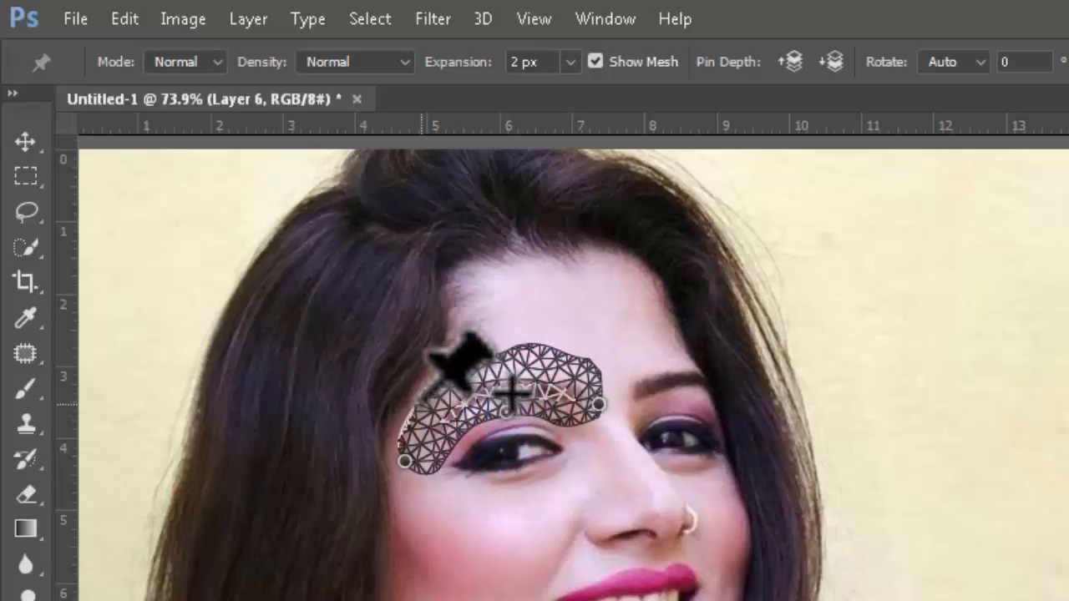
pyautogui.click(419, 404)
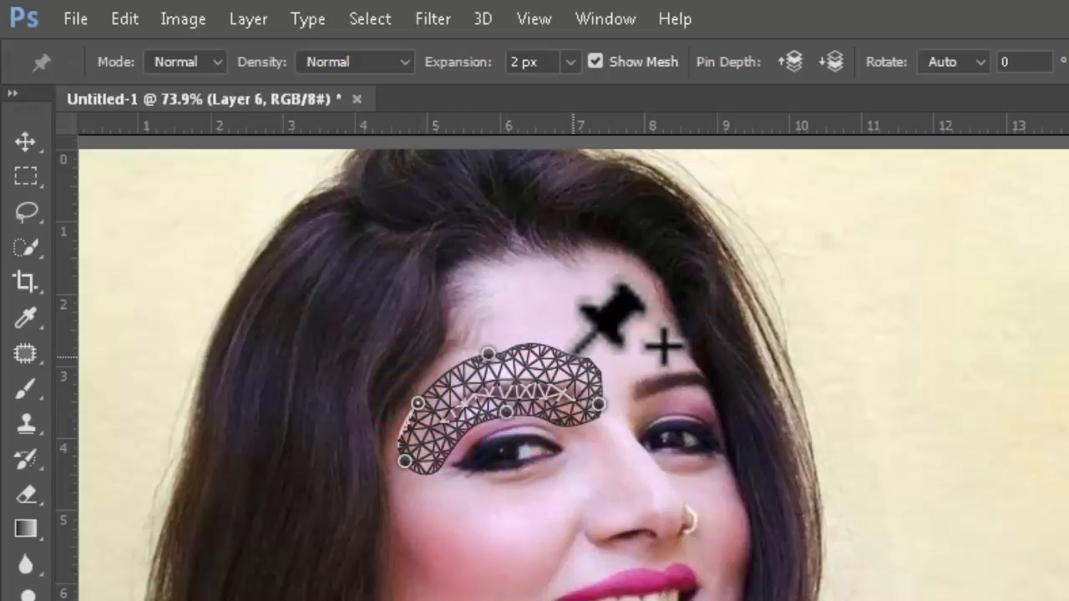
pyautogui.click(565, 355)
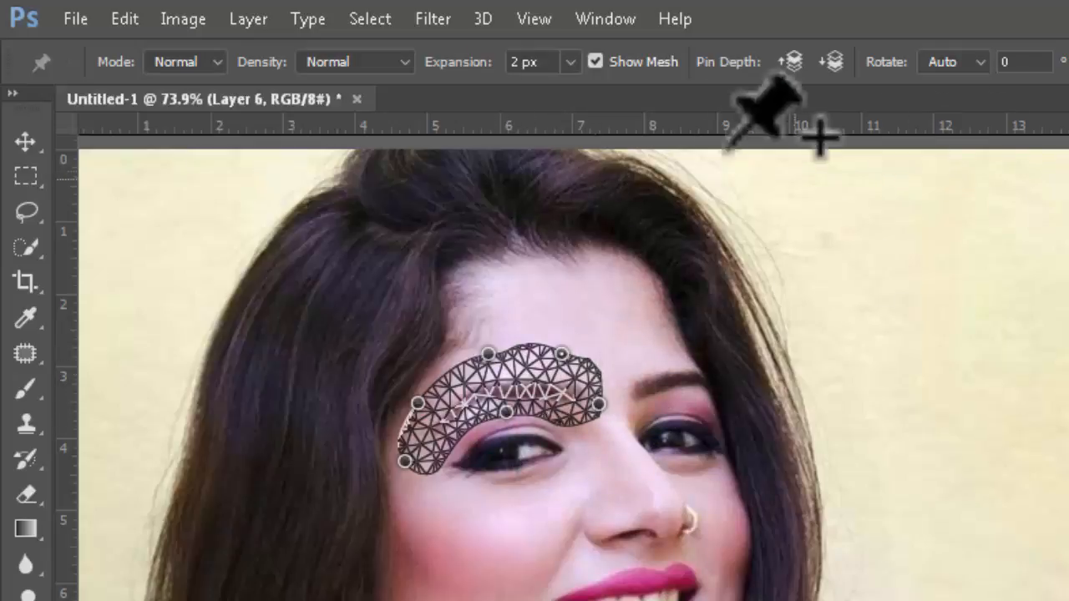
# Hide the warp mesh and add four pins along the eyebrow itself, from its inner part to its outer tail.
pyautogui.click(595, 62)
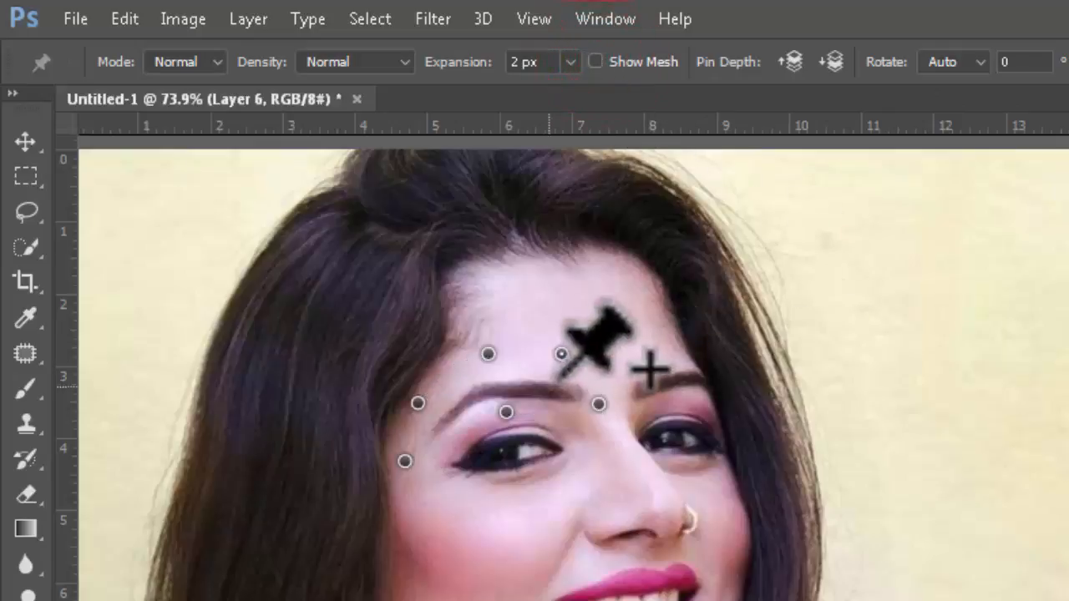
pyautogui.click(480, 385)
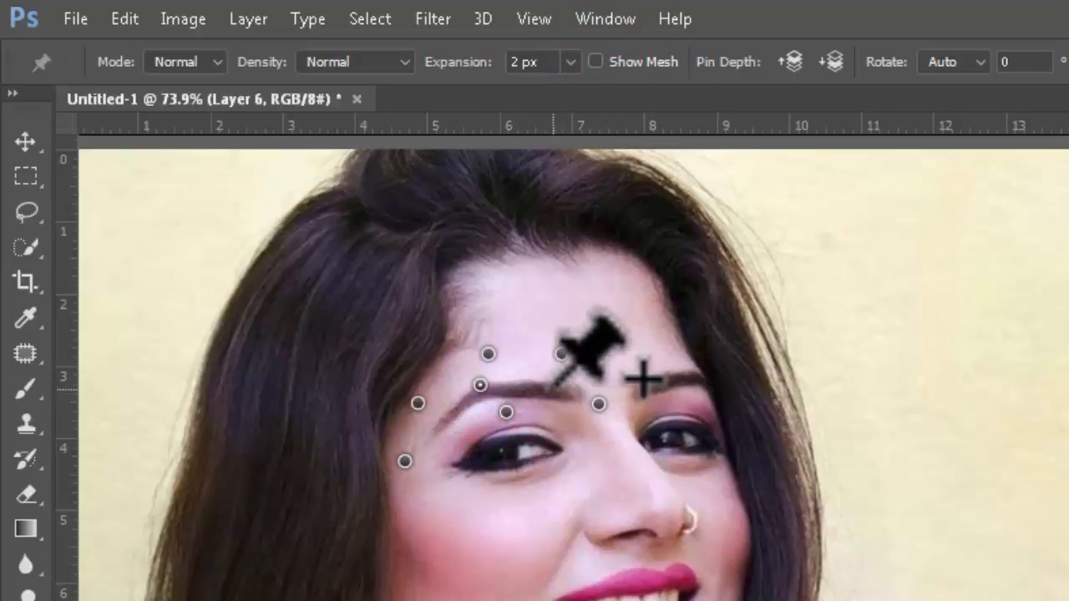
pyautogui.click(562, 354)
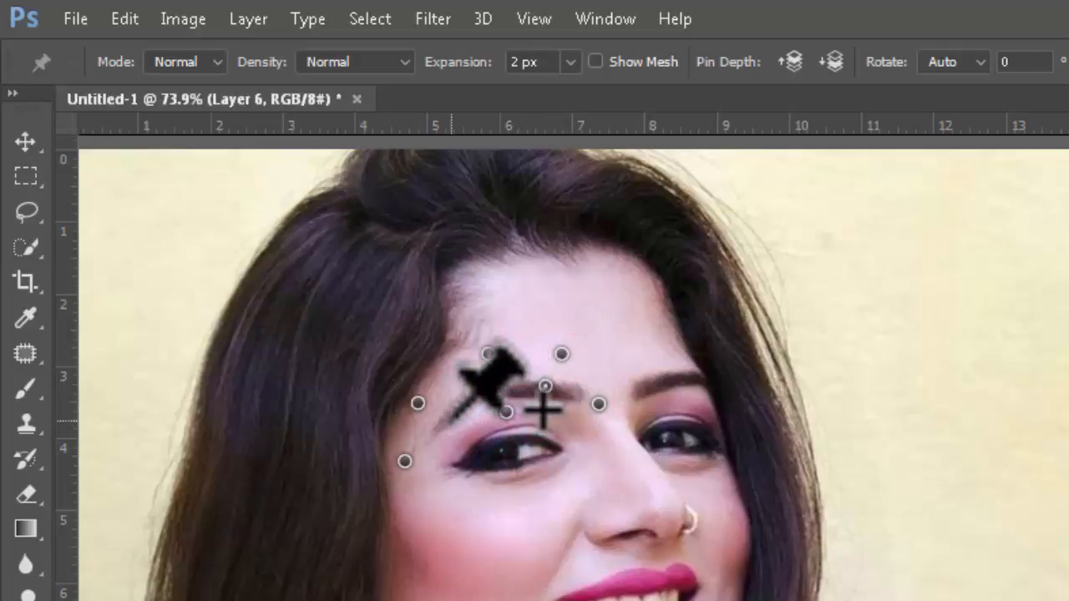
pyautogui.click(427, 437)
pyautogui.click(455, 409)
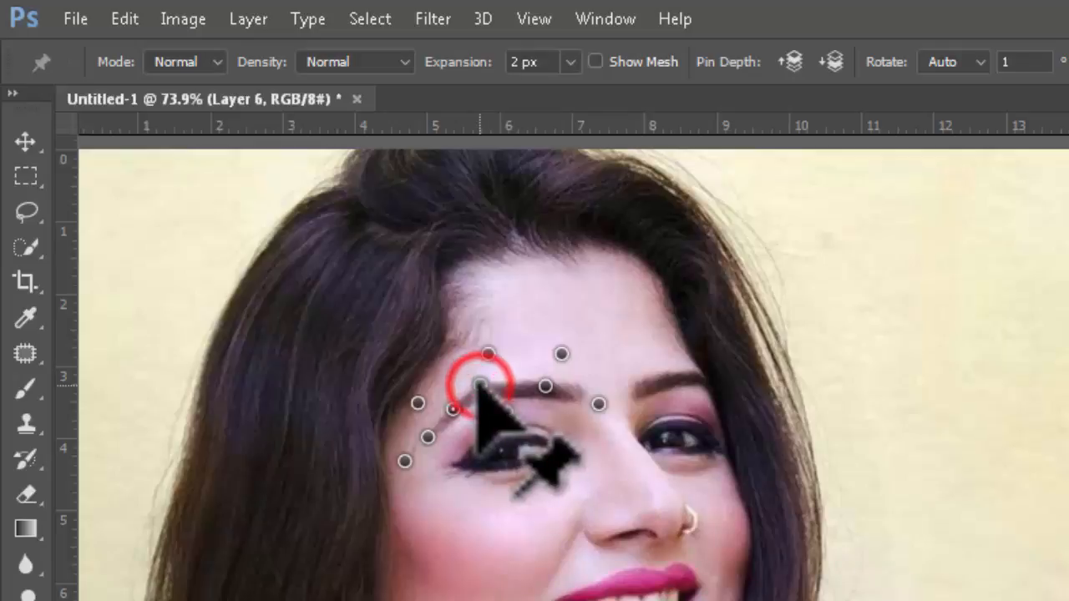
# Raise the eyebrow's arch and outer tail slightly, lower its inner part, apply the warp, and toggle Layer 6 to compare.
pyautogui.moveTo(479, 383); pyautogui.dragTo(472, 374)
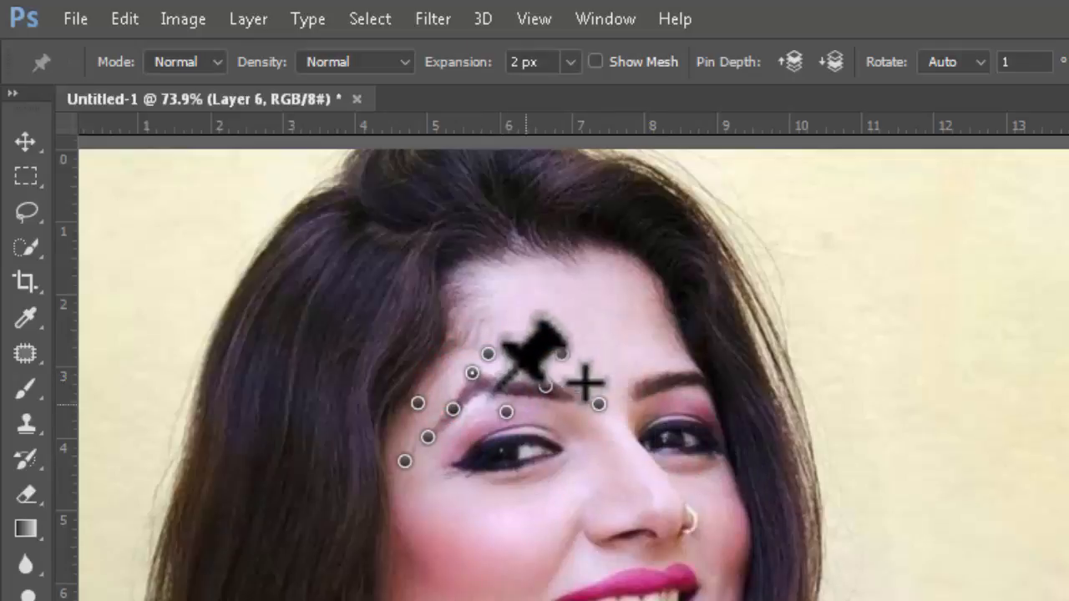
pyautogui.moveTo(473, 374); pyautogui.dragTo(474, 382)
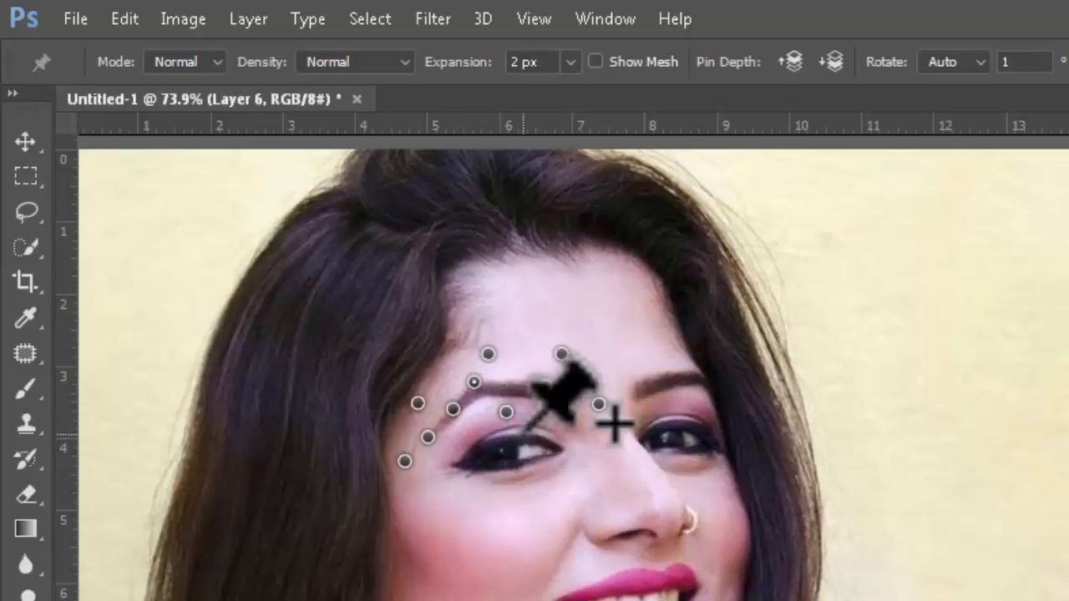
pyautogui.click(452, 407)
pyautogui.moveTo(452, 406); pyautogui.dragTo(449, 397)
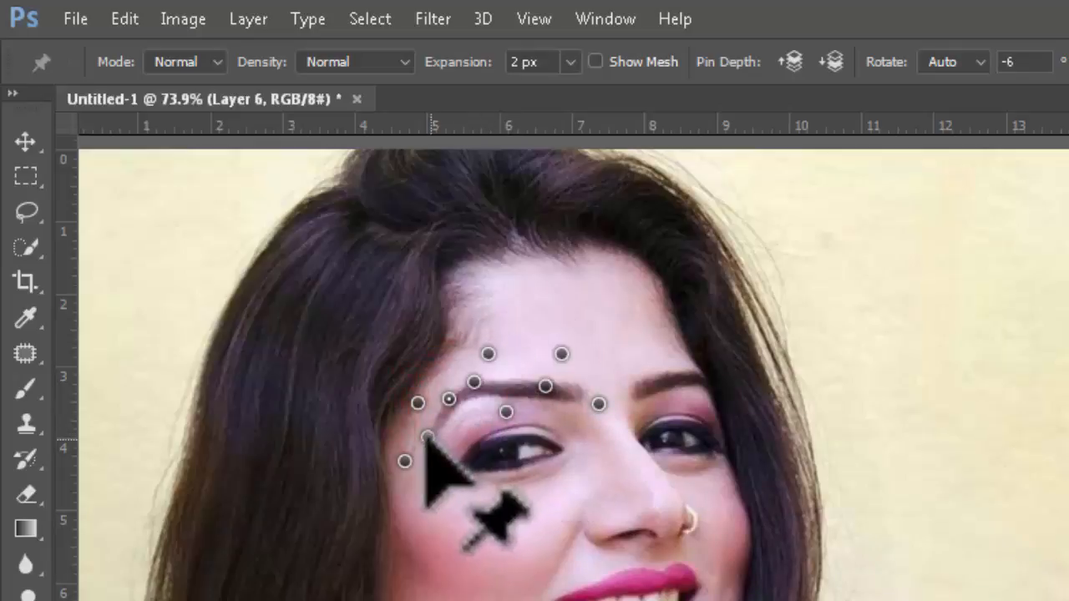
pyautogui.moveTo(427, 437); pyautogui.dragTo(422, 427)
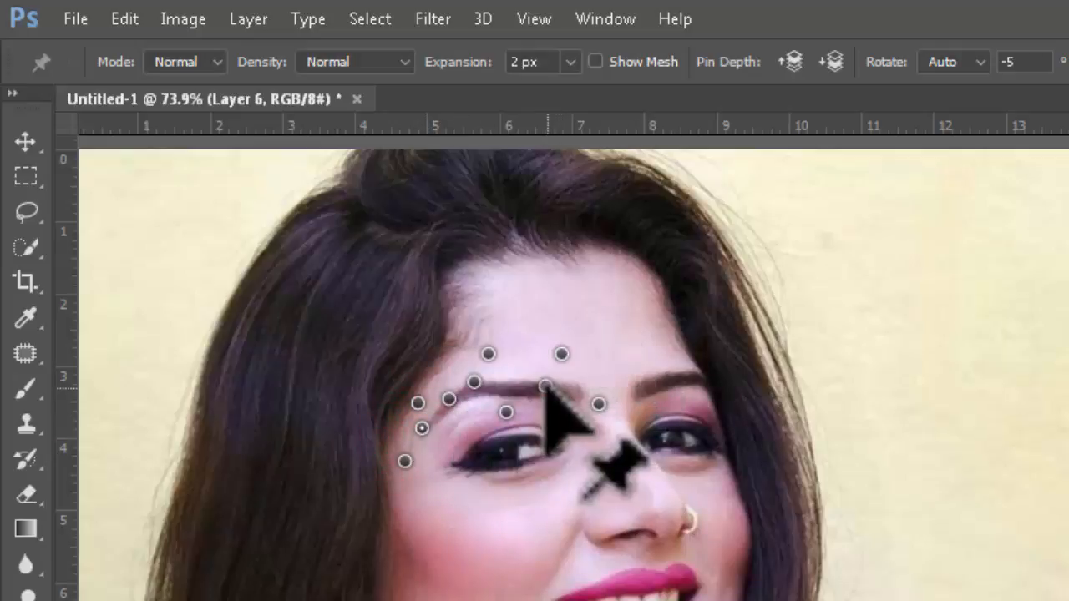
pyautogui.moveTo(558, 401); pyautogui.dragTo(558, 413)
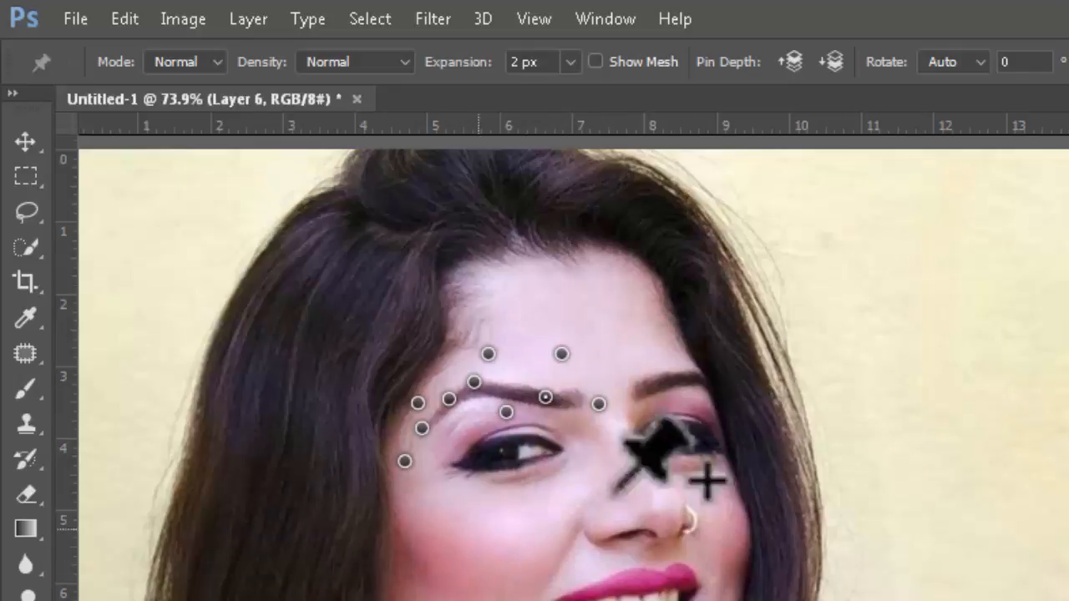
pyautogui.press('Return')
pyautogui.press('l')
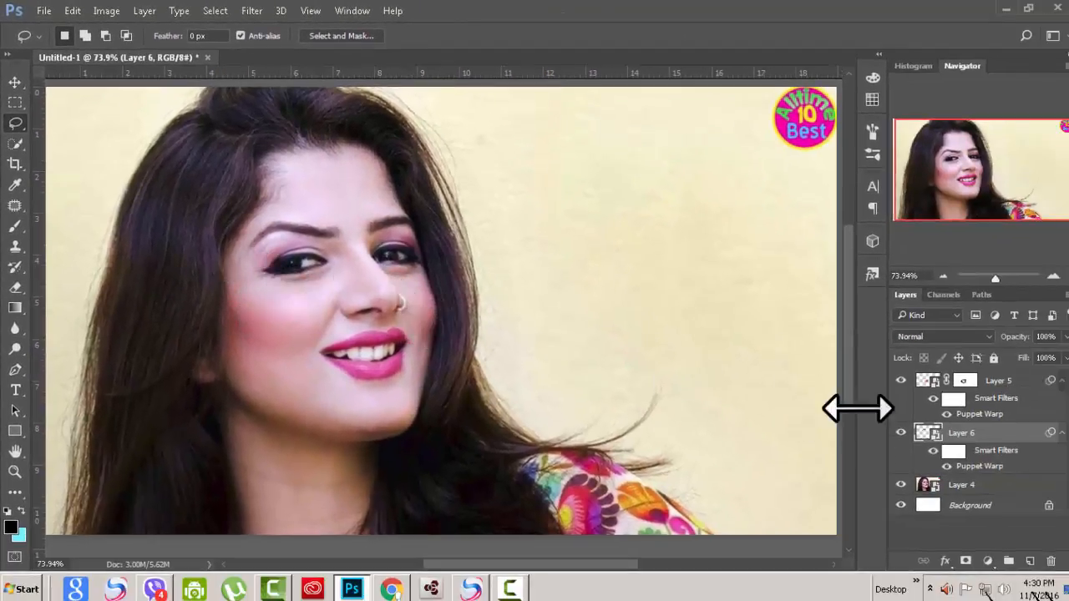
pyautogui.click(900, 433)
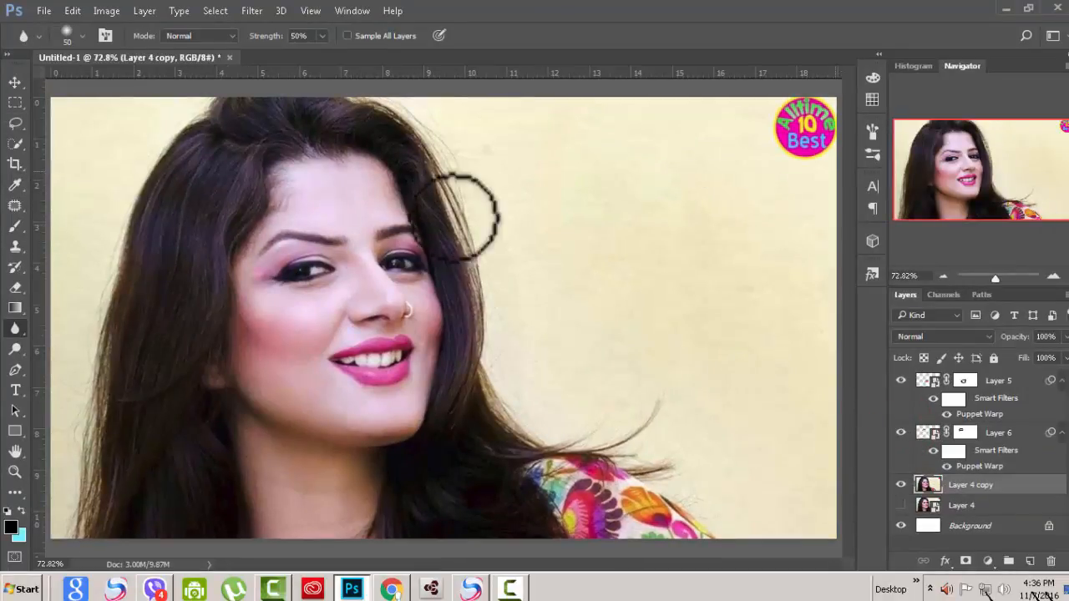
pyautogui.click(72, 11)
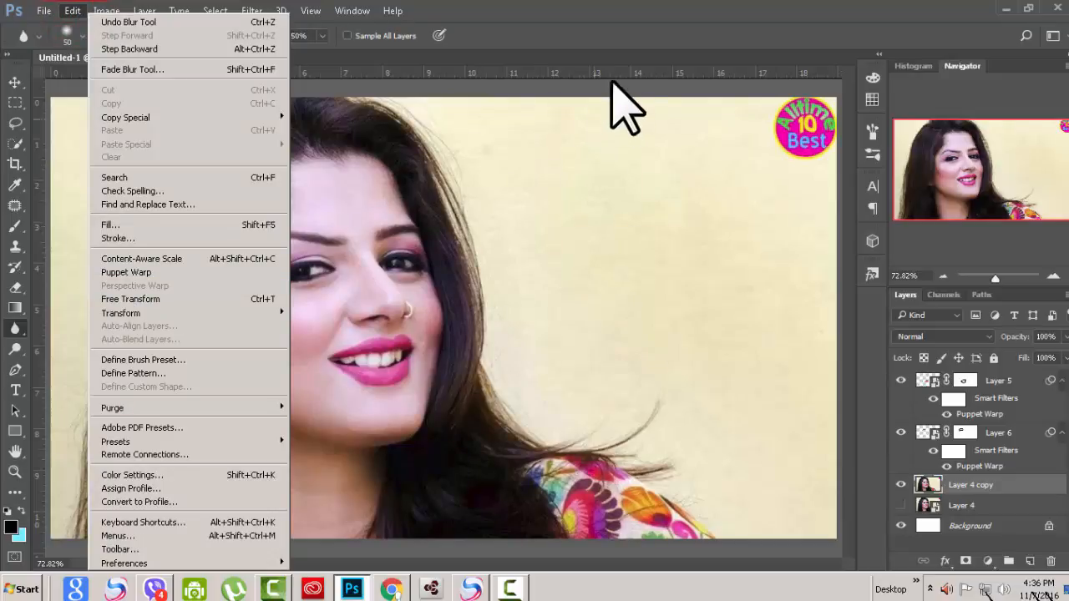
pyautogui.click(626, 30)
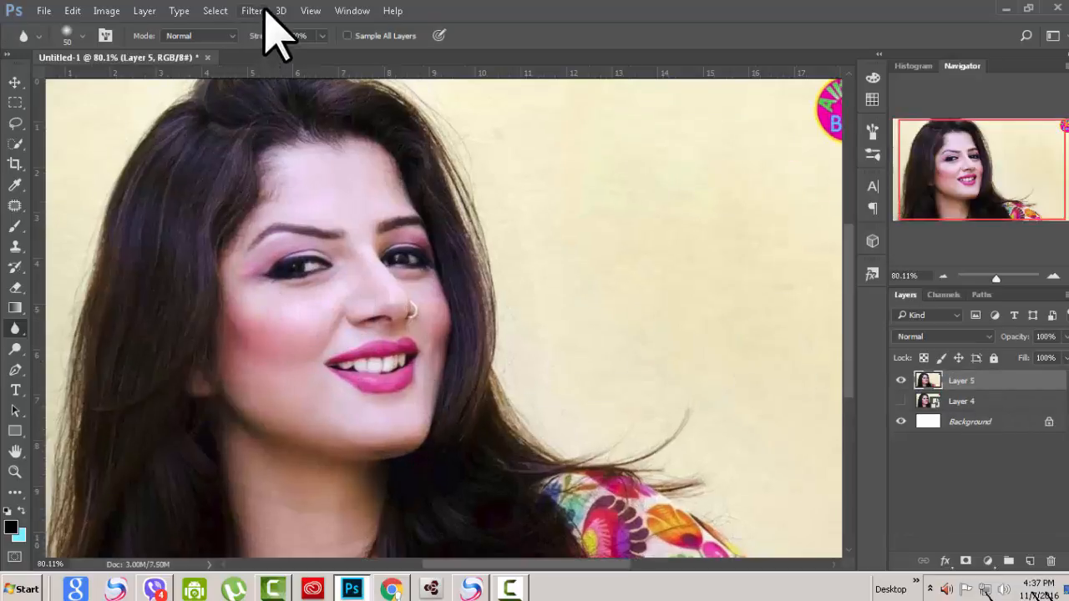
# Open the Liquify filter on Layer 5 and collapse every property section except Brush Tool Options, keeping the Face Tool active.
pyautogui.click(266, 11)
pyautogui.moveTo(276, 156)
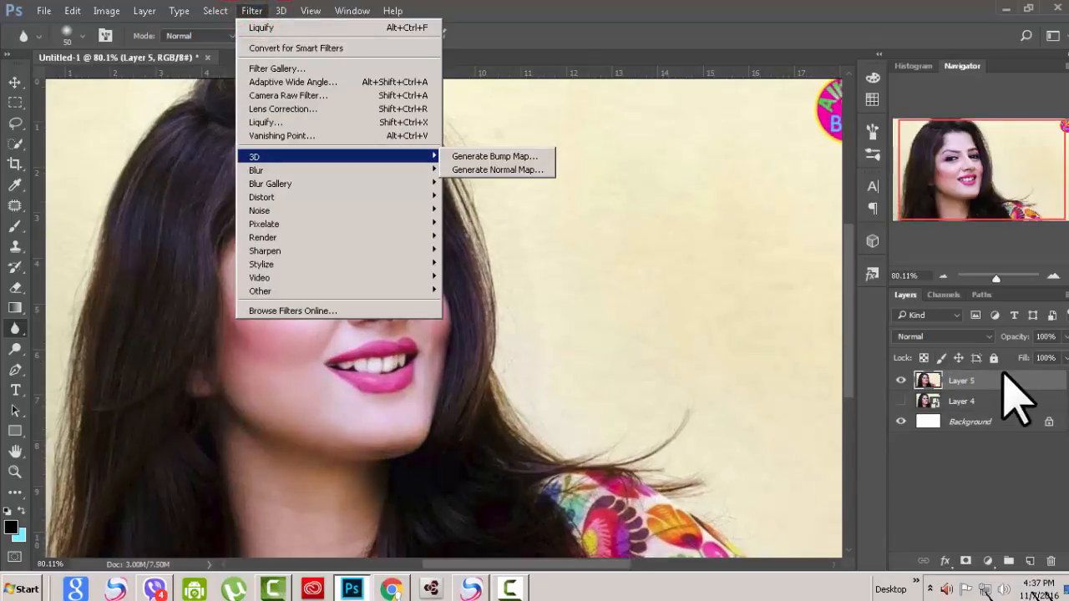
pyautogui.click(266, 123)
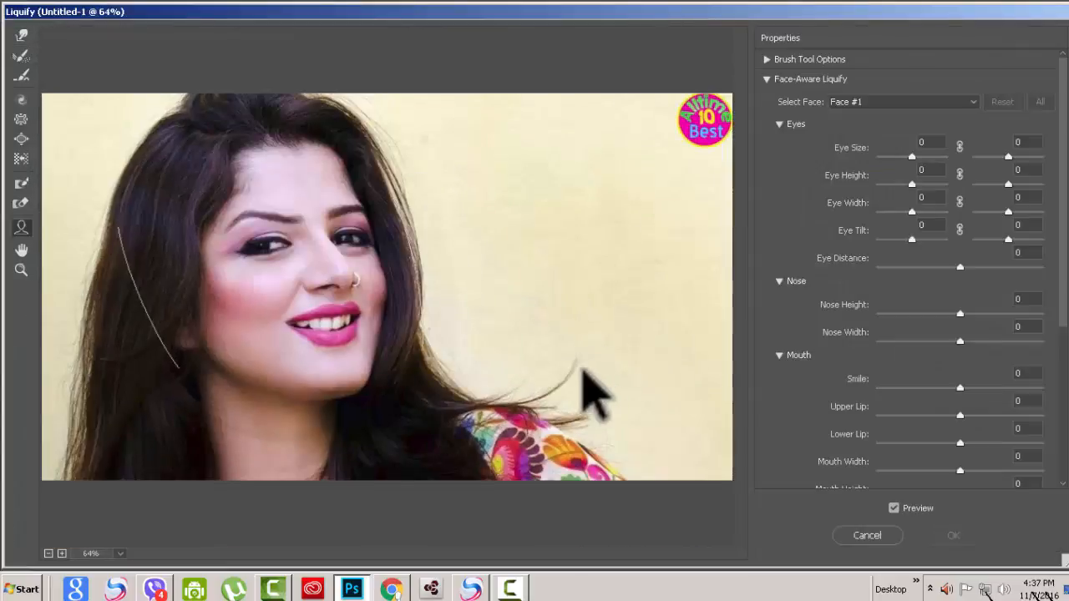
pyautogui.click(779, 124)
pyautogui.click(767, 78)
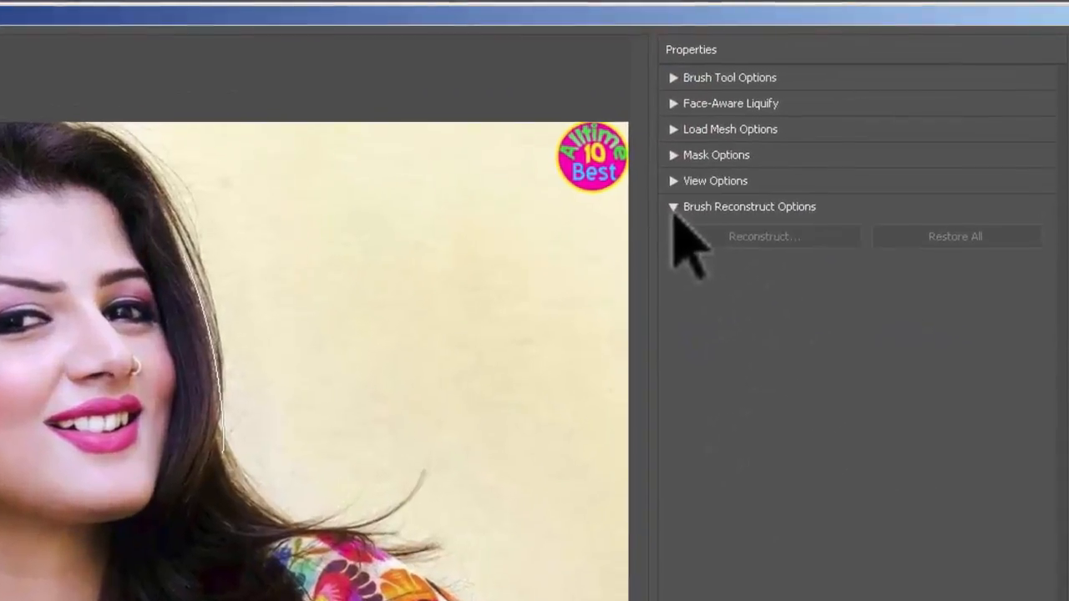
pyautogui.click(768, 159)
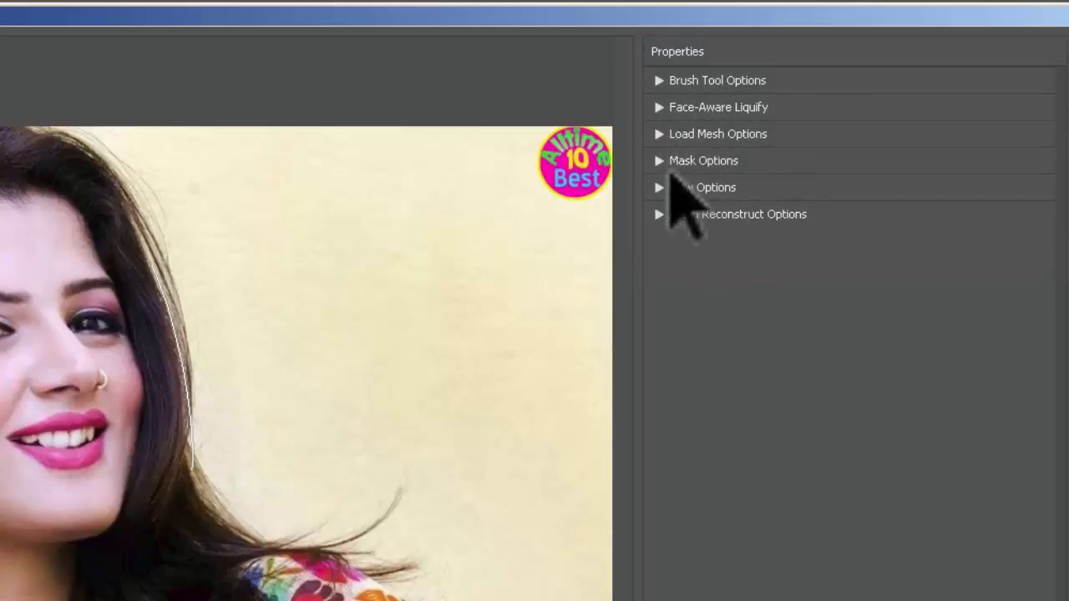
pyautogui.click(660, 81)
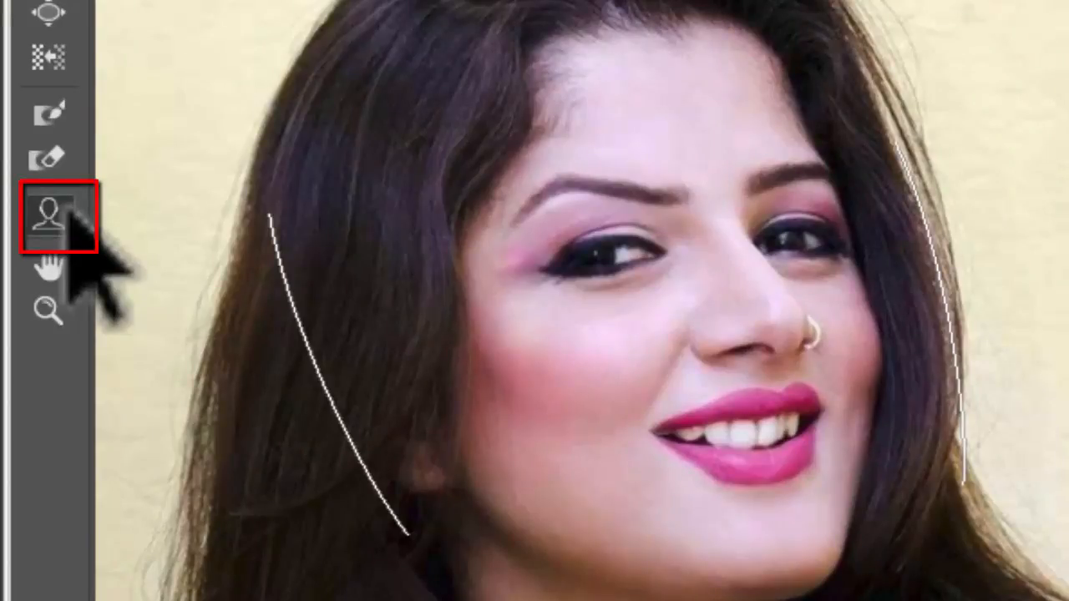
pyautogui.click(68, 213)
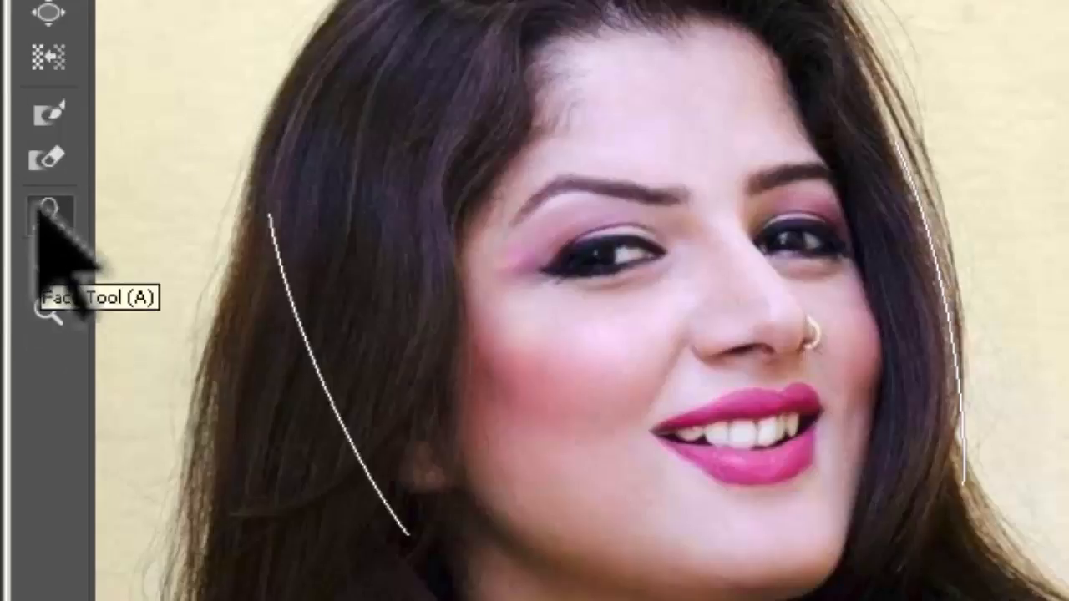
pyautogui.click(46, 213)
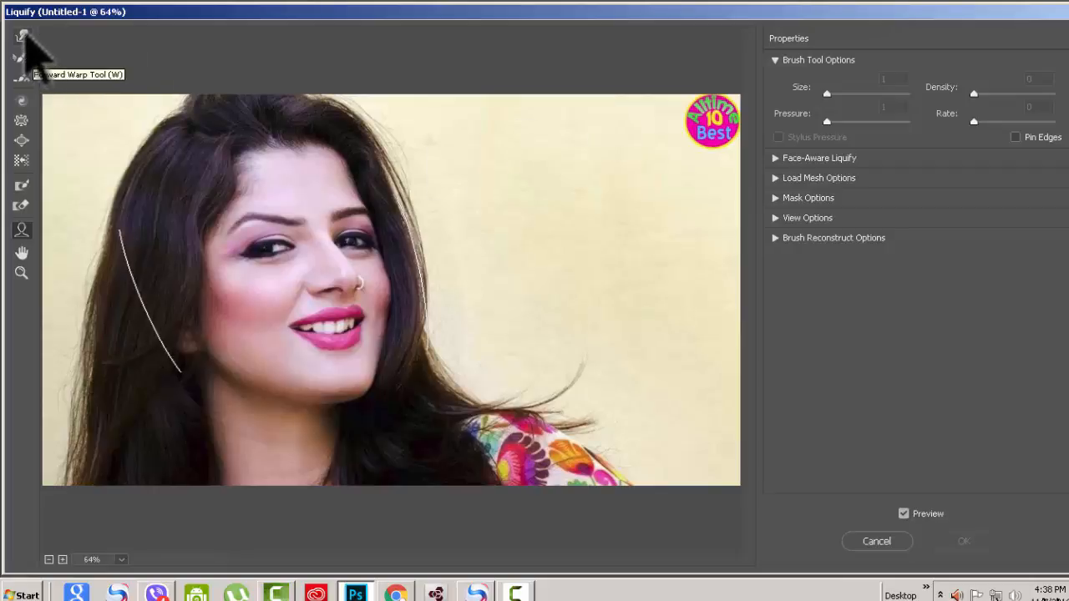
# Choose the Forward Warp Tool and set its brush size to 151 with a pressure of 100.
pyautogui.click(23, 36)
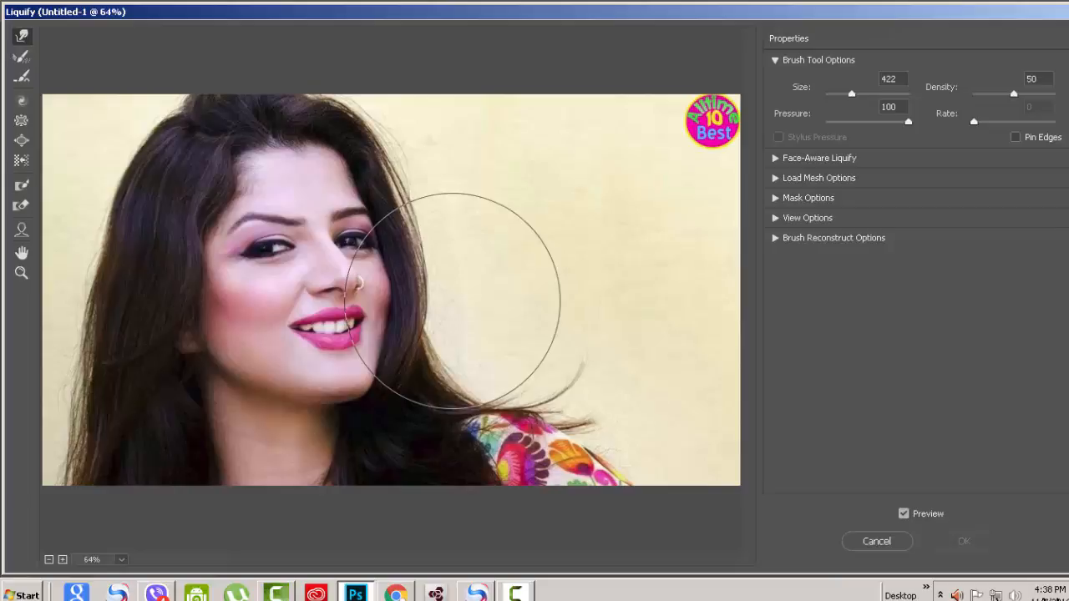
pyautogui.press('[')
pyautogui.press('[')
pyautogui.press('[')
pyautogui.press('[')
pyautogui.press('[')
pyautogui.press('[')
pyautogui.press('[')
pyautogui.press('[')
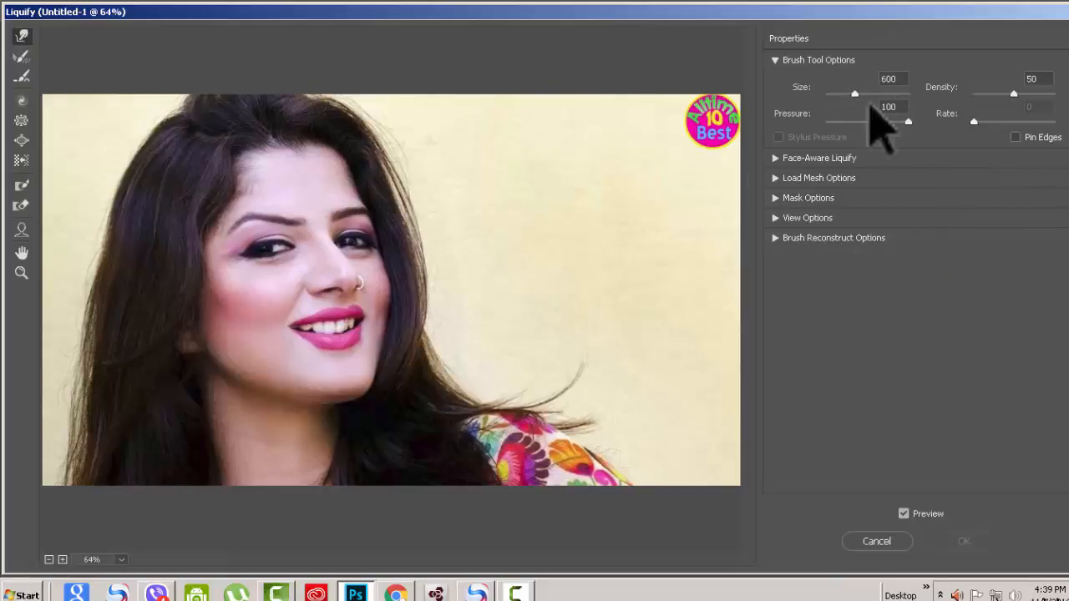
pyautogui.moveTo(853, 93)
pyautogui.mouseDown()
pyautogui.moveTo(852, 114)
pyautogui.moveTo(871, 111)
pyautogui.mouseUp()
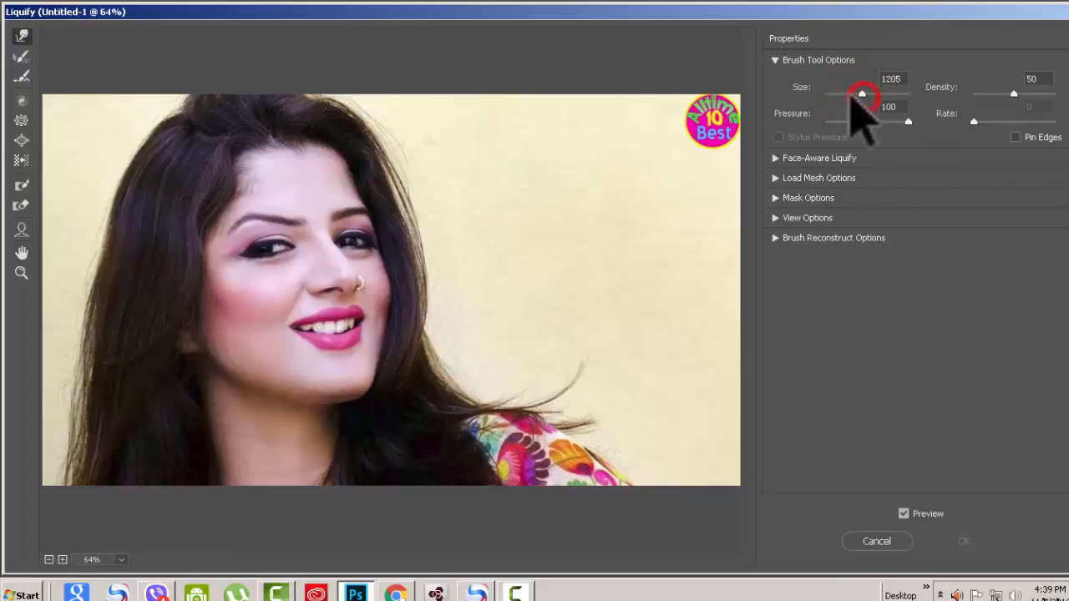
pyautogui.moveTo(861, 93)
pyautogui.mouseDown()
pyautogui.moveTo(847, 94)
pyautogui.moveTo(874, 81)
pyautogui.moveTo(845, 94)
pyautogui.mouseUp()
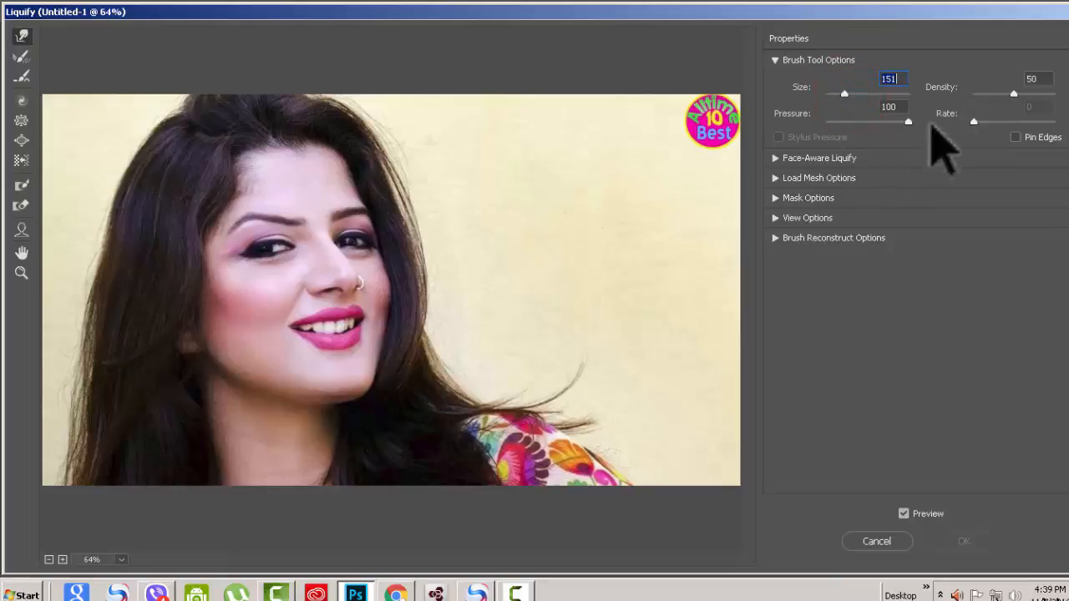
pyautogui.moveTo(909, 122)
pyautogui.mouseDown()
pyautogui.moveTo(860, 124)
pyautogui.moveTo(905, 124)
pyautogui.mouseUp()
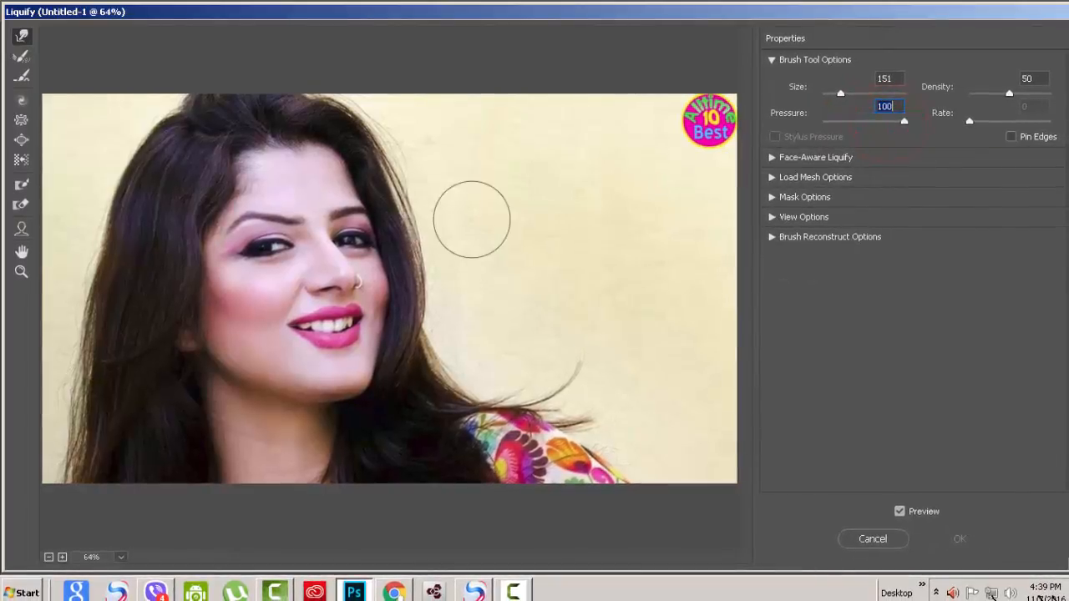
# Enlarge the Forward Warp brush to size 1048, keeping density at 50, and push the middle of the face slightly.
pyautogui.click(1009, 95)
pyautogui.moveTo(1009, 95); pyautogui.dragTo(1004, 90)
pyautogui.moveTo(838, 91)
pyautogui.mouseDown()
pyautogui.moveTo(859, 89)
pyautogui.moveTo(841, 92)
pyautogui.mouseUp()
pyautogui.click(1002, 90)
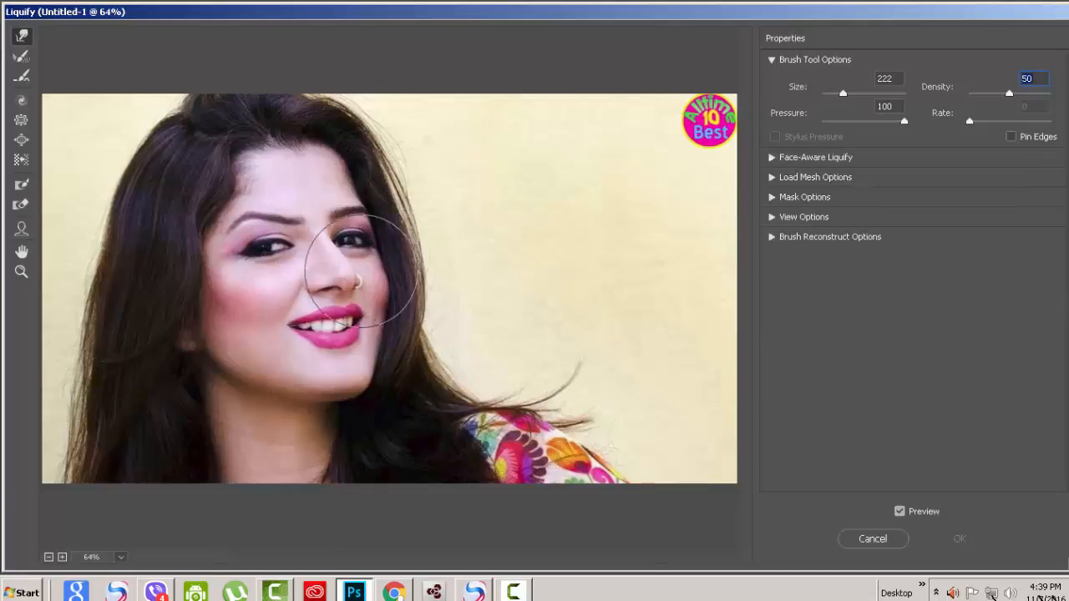
pyautogui.moveTo(843, 93); pyautogui.dragTo(856, 92)
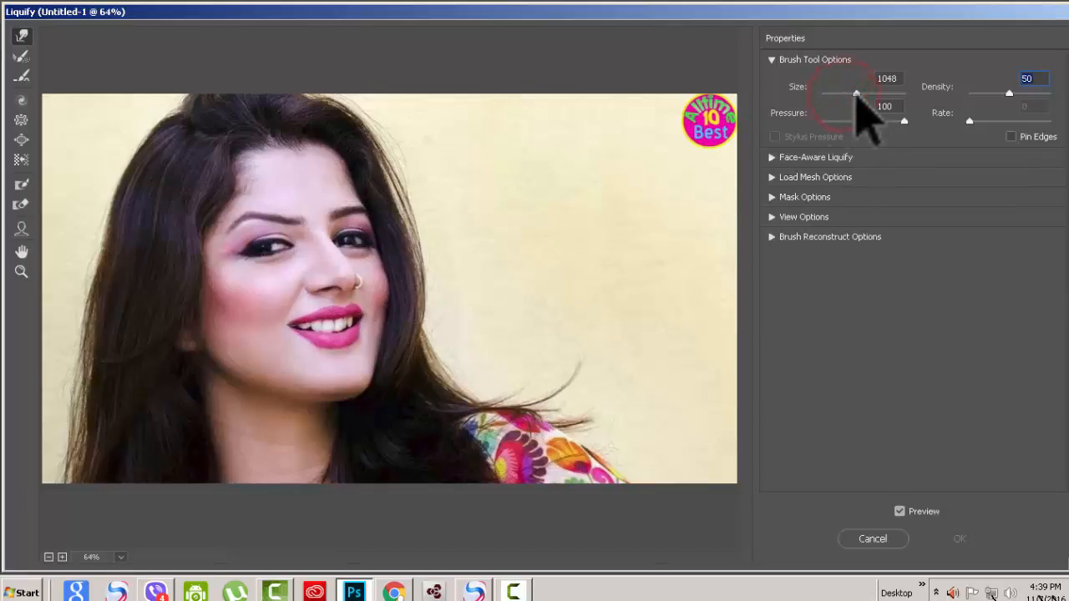
pyautogui.moveTo(357, 283)
pyautogui.mouseDown()
pyautogui.moveTo(424, 275)
pyautogui.moveTo(267, 280)
pyautogui.moveTo(324, 268)
pyautogui.moveTo(300, 271)
pyautogui.mouseUp()
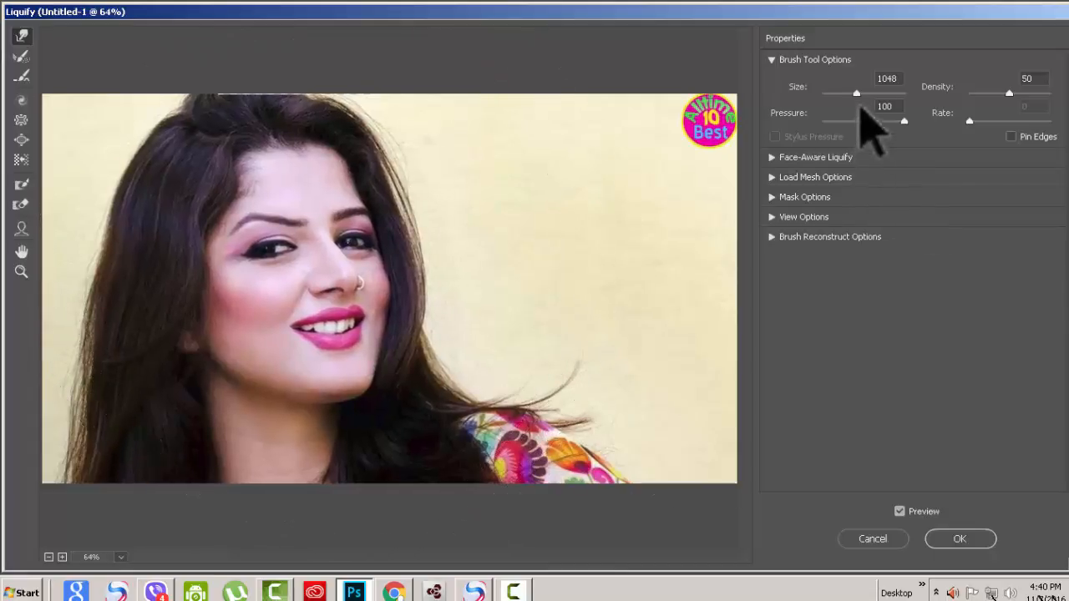
# Reduce the Forward Warp brush to size 25 and nudge the left-hand eye's outer corner, with small touches near the nose and mouth.
pyautogui.moveTo(857, 95); pyautogui.dragTo(831, 101)
pyautogui.click(242, 252)
pyautogui.click(242, 255)
pyautogui.click(245, 253)
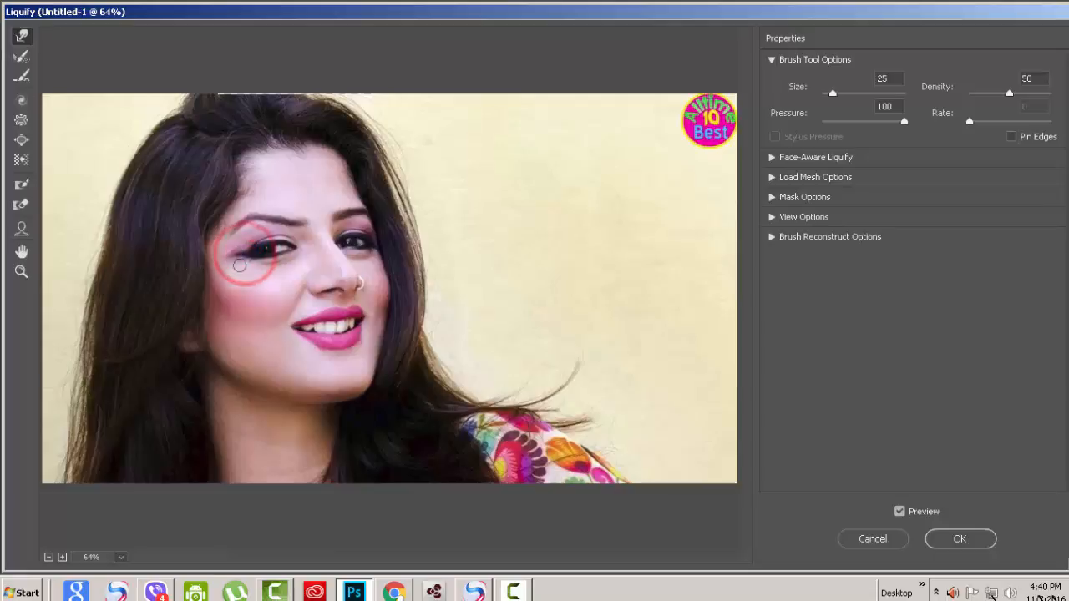
pyautogui.click(349, 274)
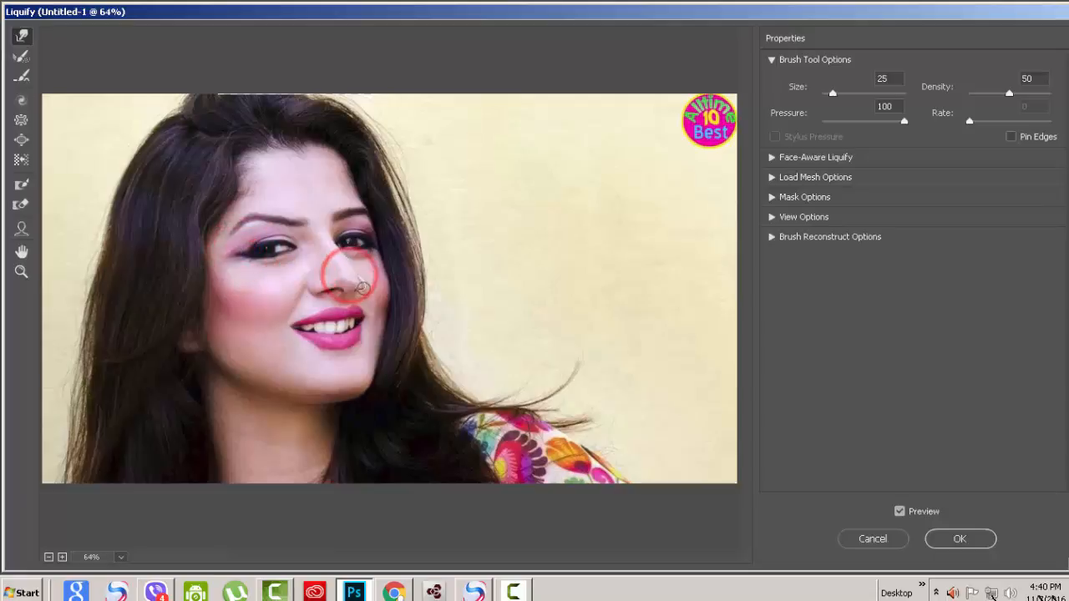
pyautogui.click(377, 343)
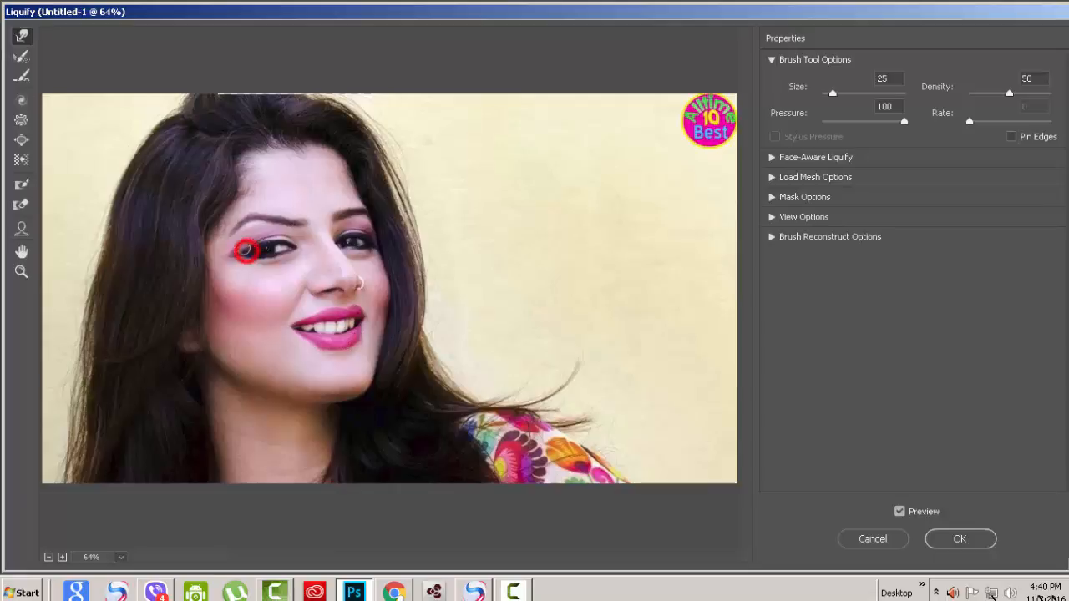
pyautogui.click(247, 251)
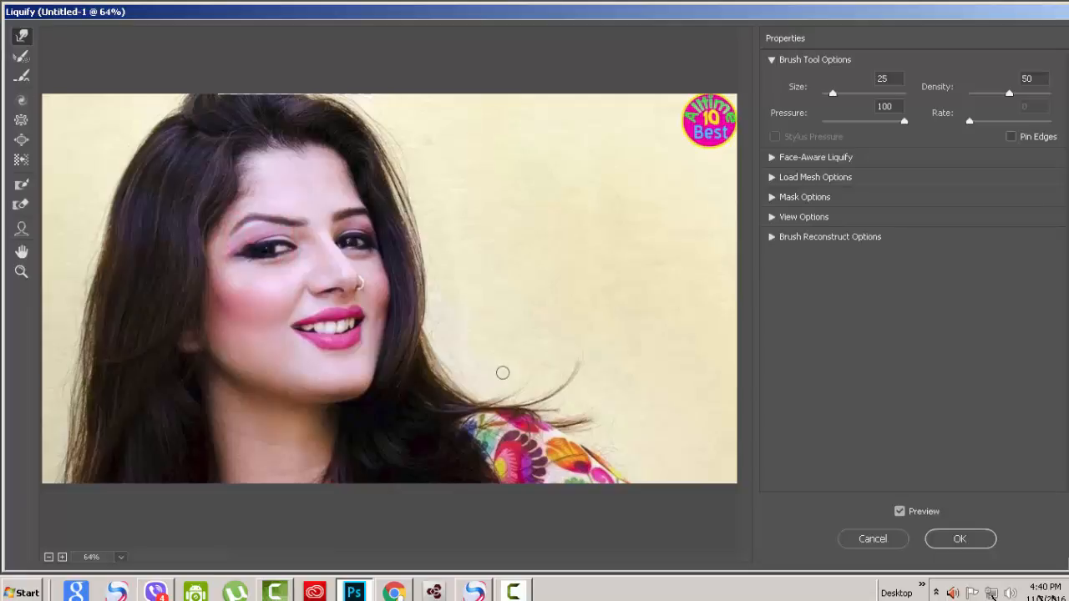
# Choose the Reconstruct Tool at size 100 and restore the area around the left-hand eye's outer corner.
pyautogui.click(21, 56)
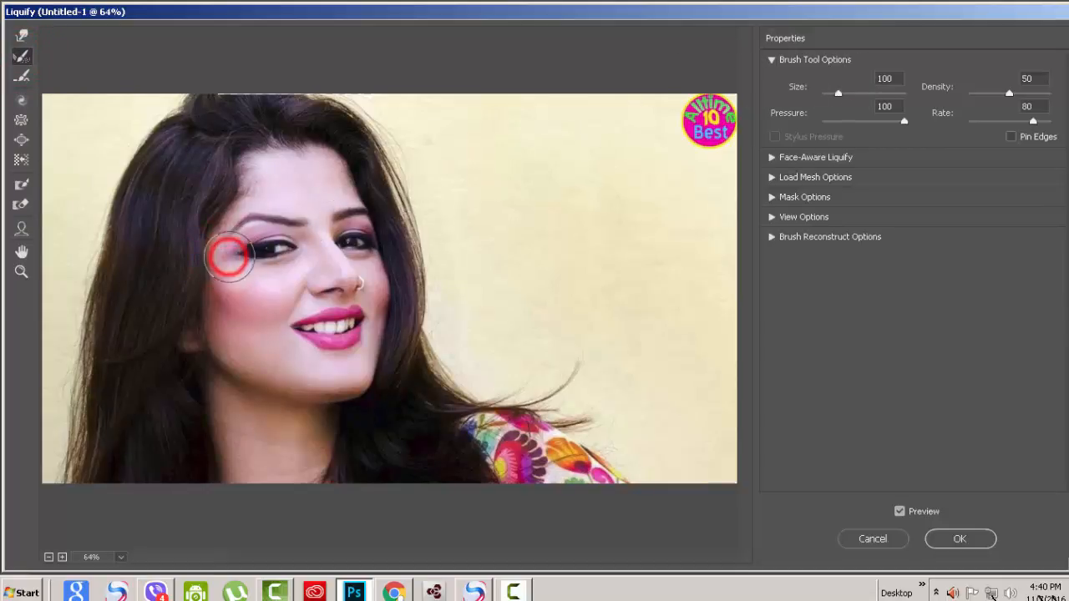
pyautogui.click(224, 256)
pyautogui.click(206, 263)
pyautogui.click(206, 265)
pyautogui.click(221, 258)
pyautogui.click(257, 253)
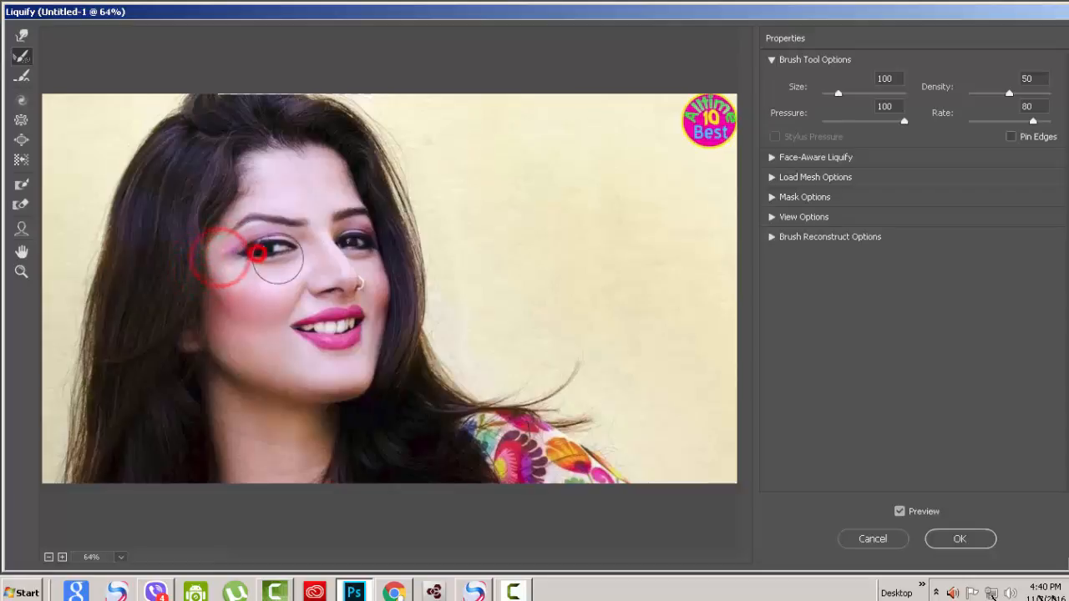
pyautogui.click(236, 248)
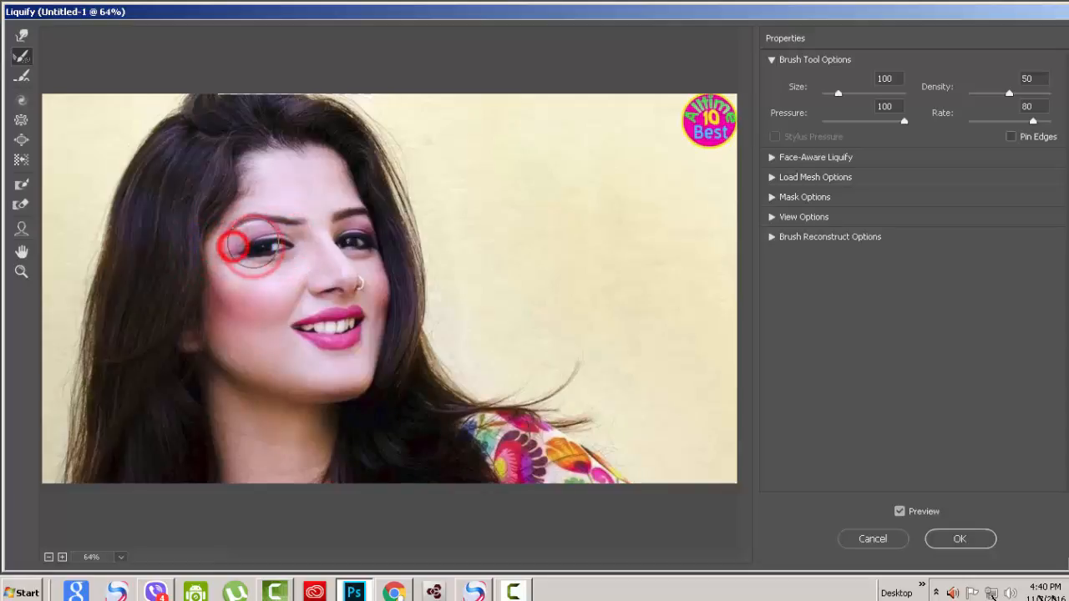
# Continue reconstructing over both eyes, the nose and the left-hand cheek.
pyautogui.click(351, 234)
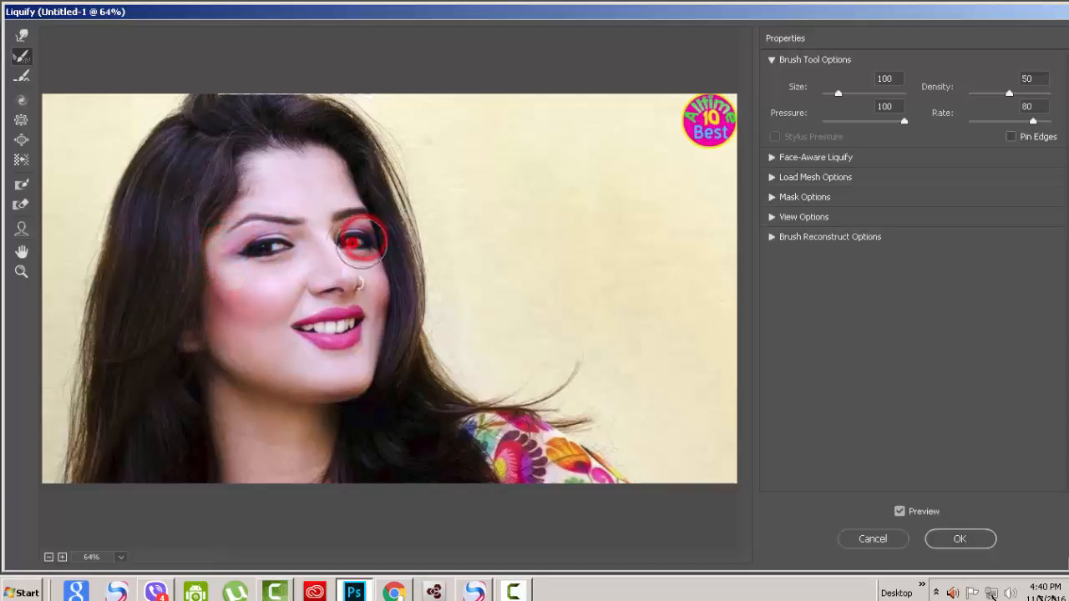
pyautogui.click(239, 240)
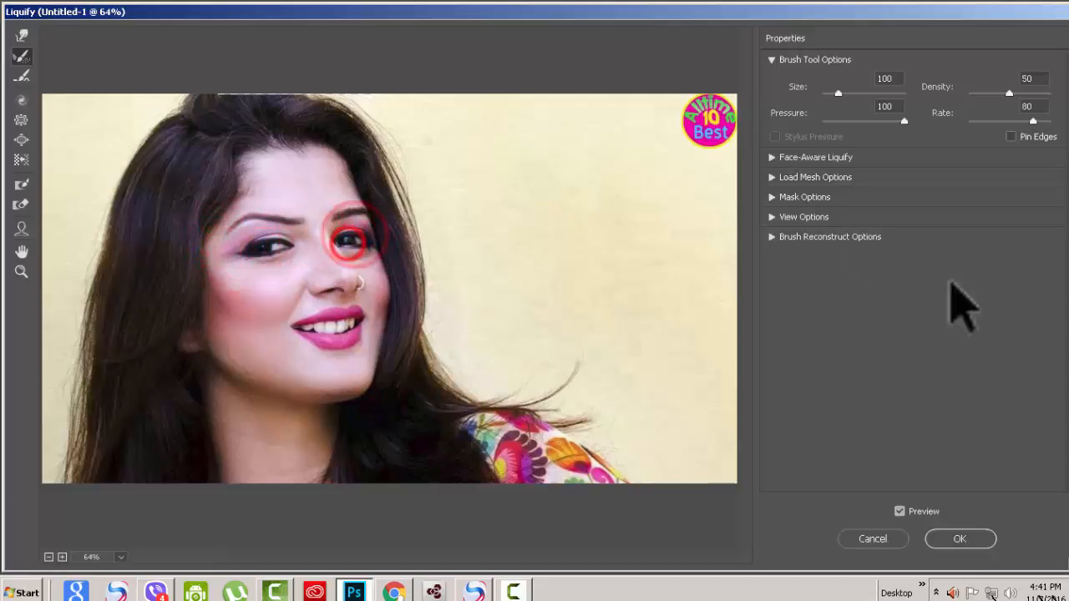
pyautogui.click(341, 282)
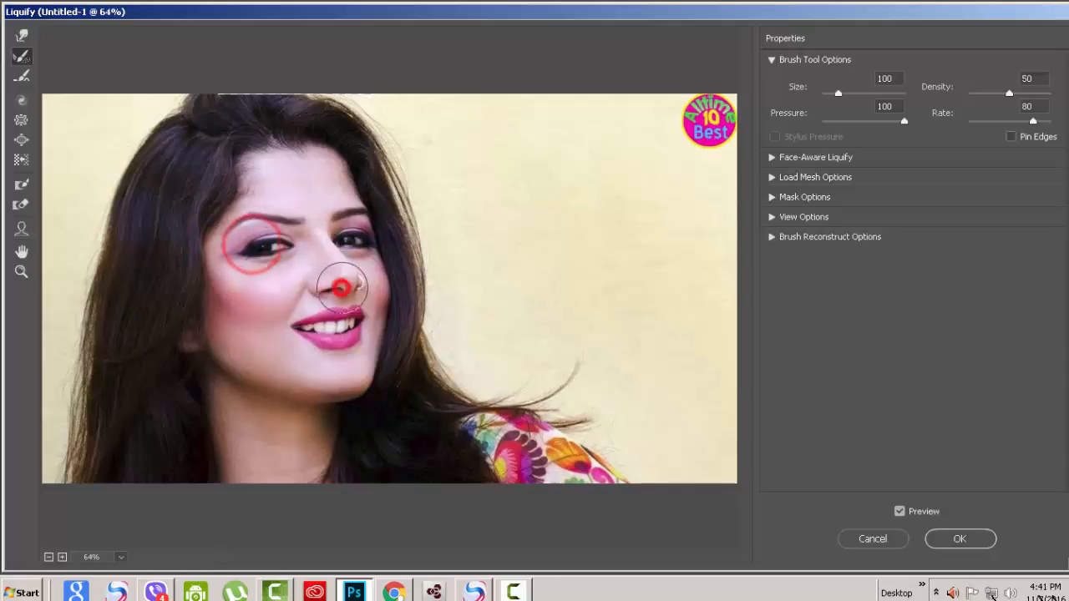
pyautogui.click(267, 263)
pyautogui.click(237, 257)
pyautogui.click(336, 242)
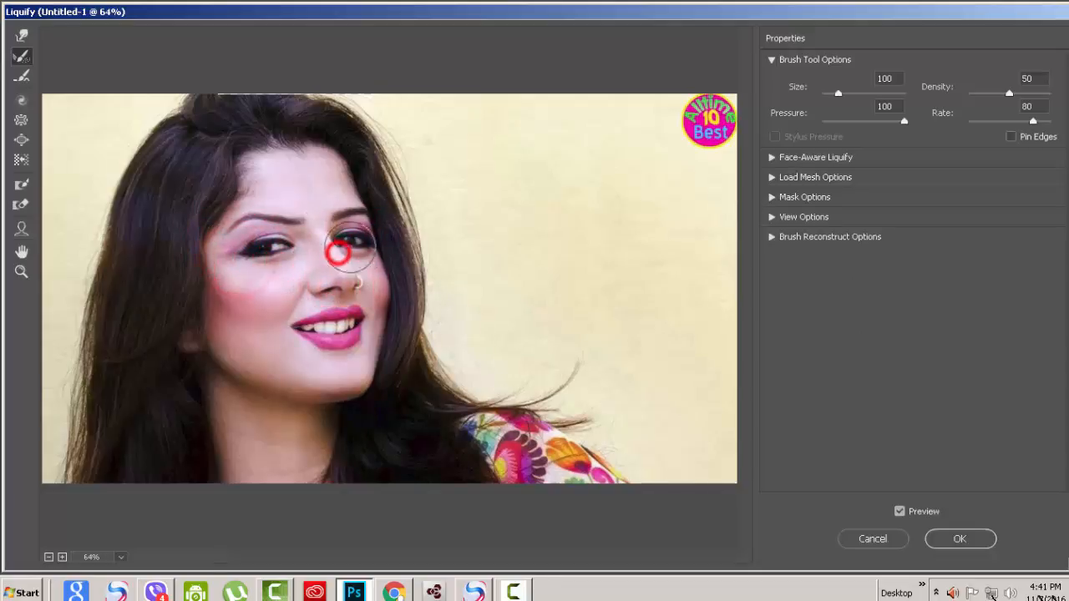
pyautogui.click(241, 292)
pyautogui.click(229, 260)
pyautogui.click(236, 254)
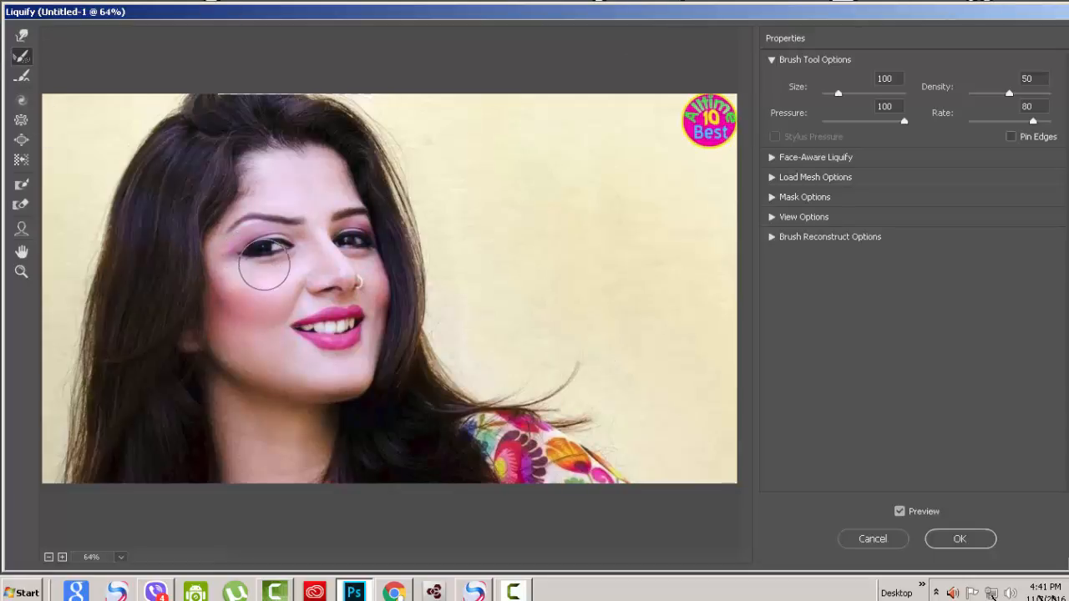
# Extend the left-hand eye's outer corner with a size 40 Forward Warp brush, and restore it with the Reconstruct Tool.
pyautogui.click(22, 36)
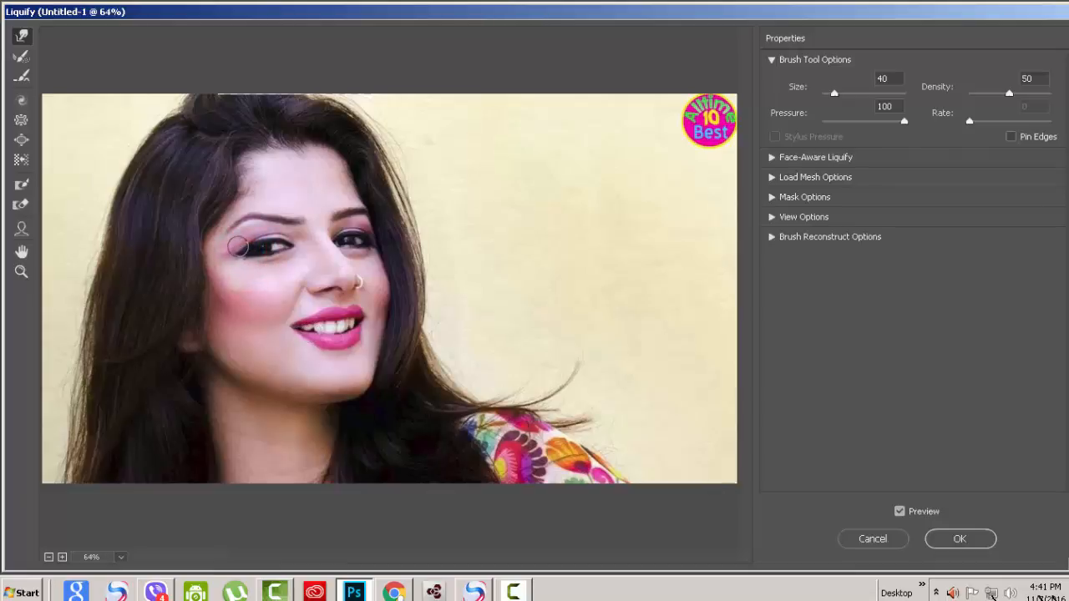
pyautogui.click(231, 250)
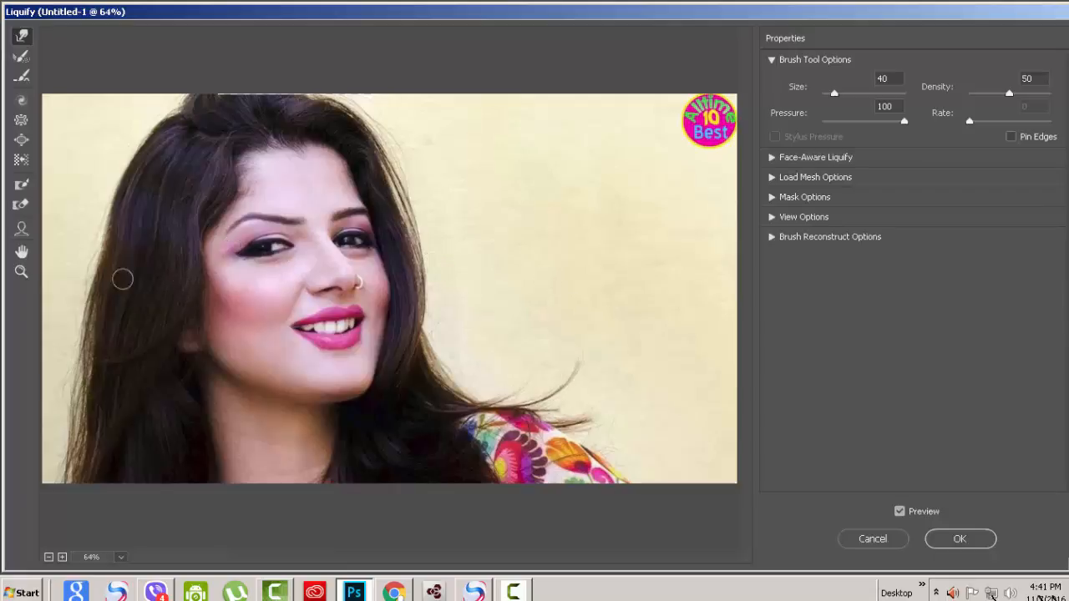
pyautogui.click(22, 56)
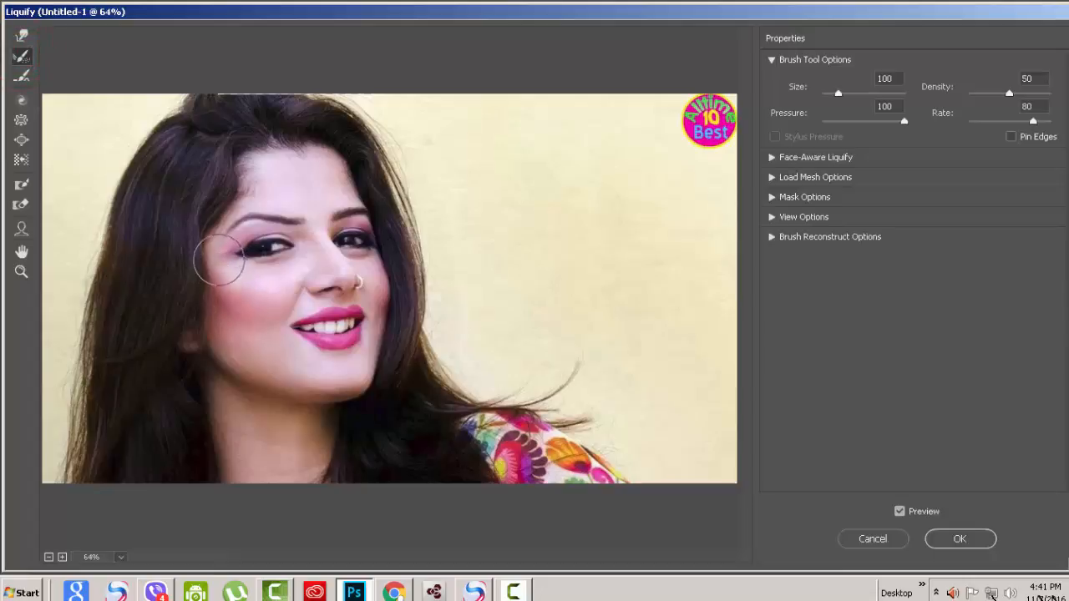
pyautogui.moveTo(217, 258); pyautogui.dragTo(219, 258)
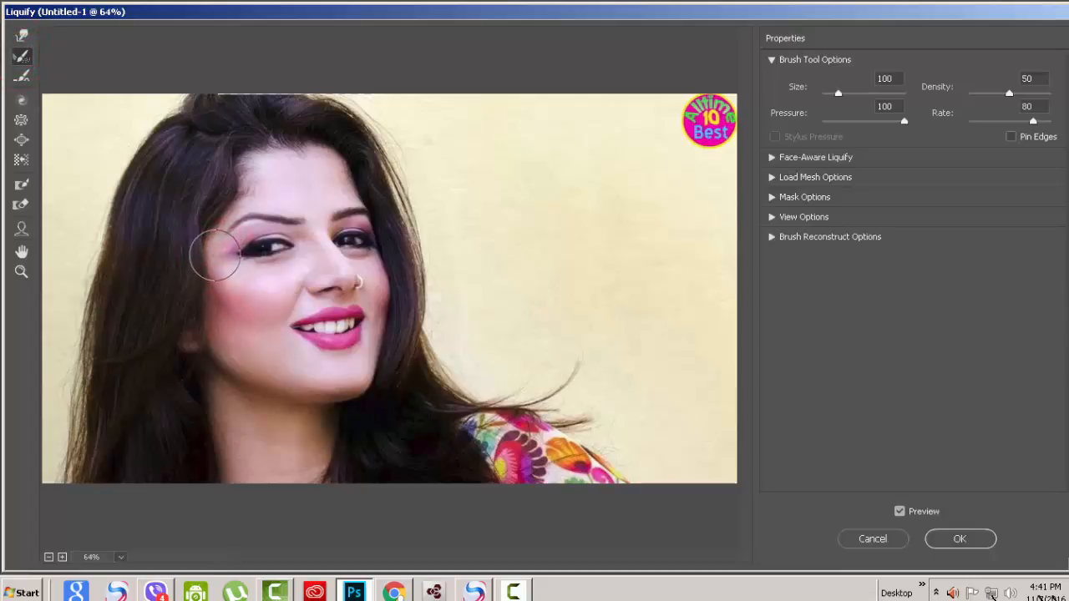
pyautogui.click(215, 254)
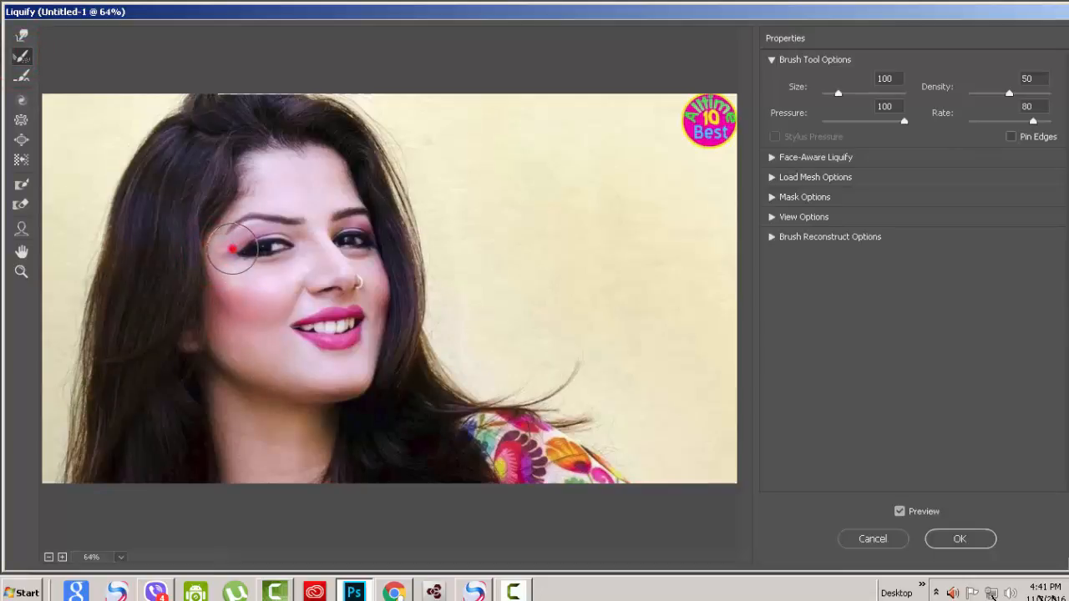
pyautogui.click(232, 248)
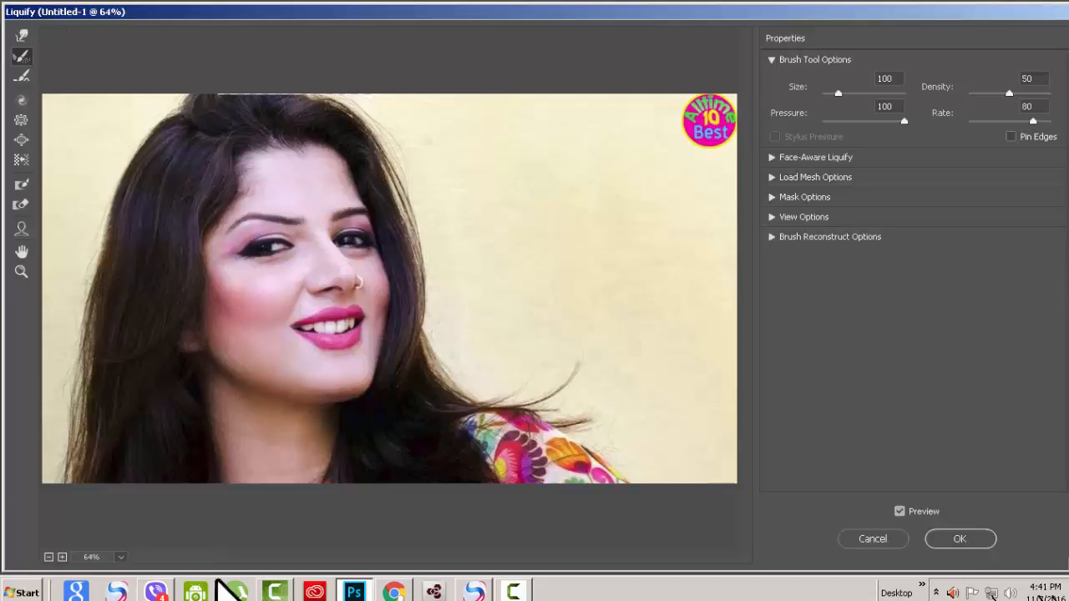
# Return to the Forward Warp Tool, set its brush size to 150, and nudge the nose.
pyautogui.click(22, 35)
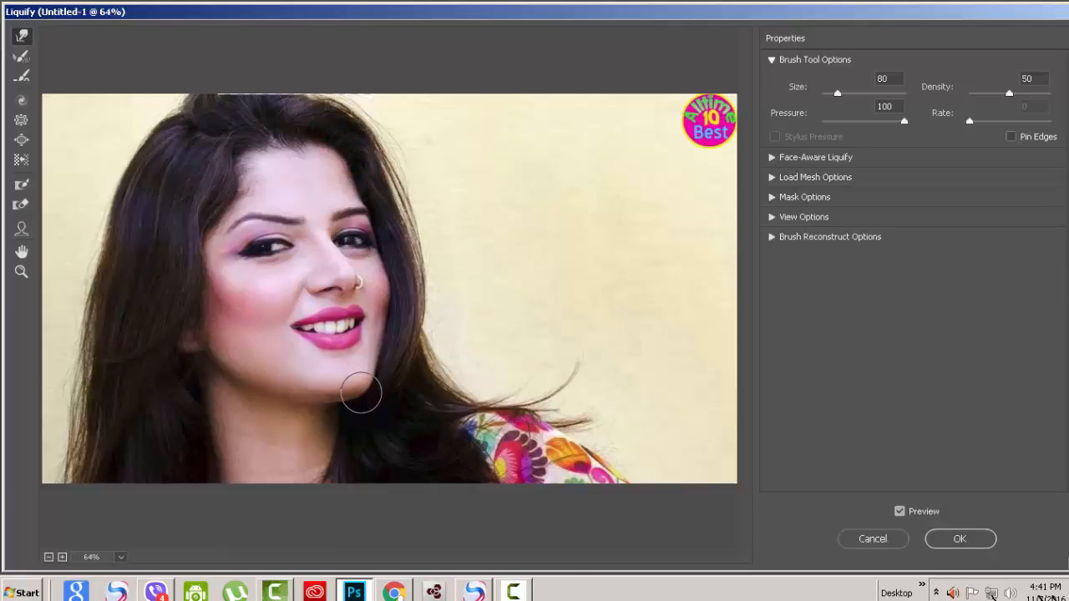
pyautogui.press(']')
pyautogui.press(']')
pyautogui.press(']')
pyautogui.press(']')
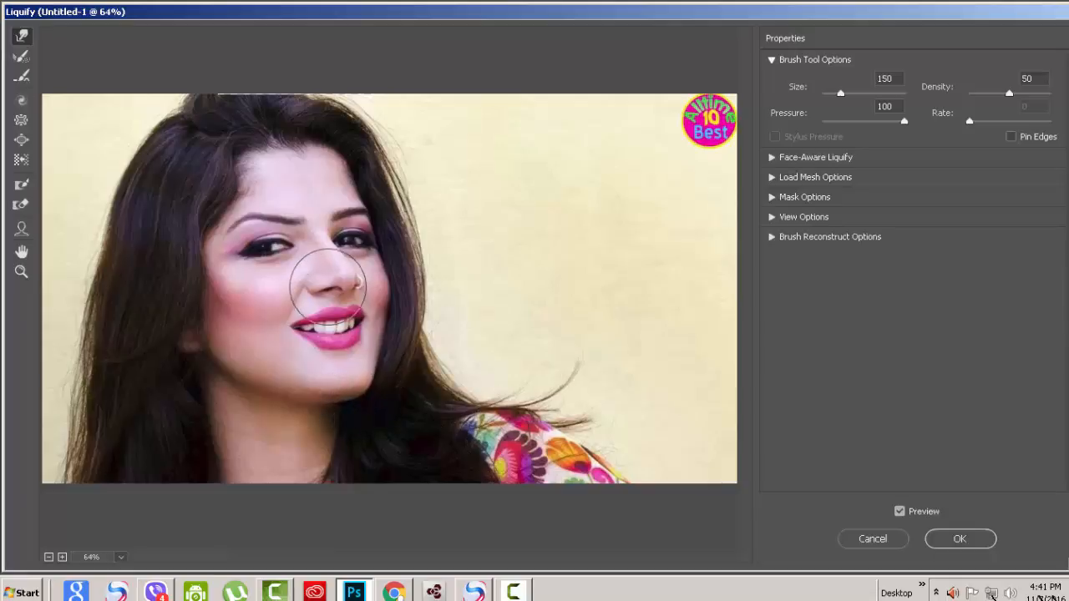
pyautogui.moveTo(327, 286); pyautogui.dragTo(335, 282)
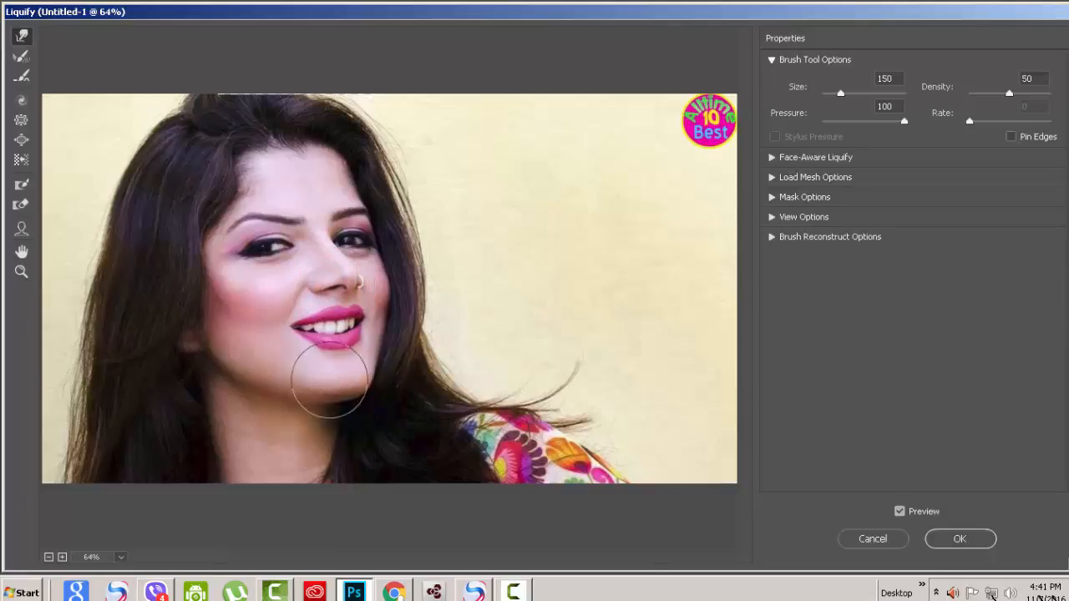
# Reshape the left-hand cheek, the chin and the nose with small Forward Warp pushes.
pyautogui.moveTo(258, 339)
pyautogui.mouseDown()
pyautogui.moveTo(270, 339)
pyautogui.moveTo(243, 346)
pyautogui.moveTo(255, 313)
pyautogui.moveTo(246, 297)
pyautogui.mouseUp()
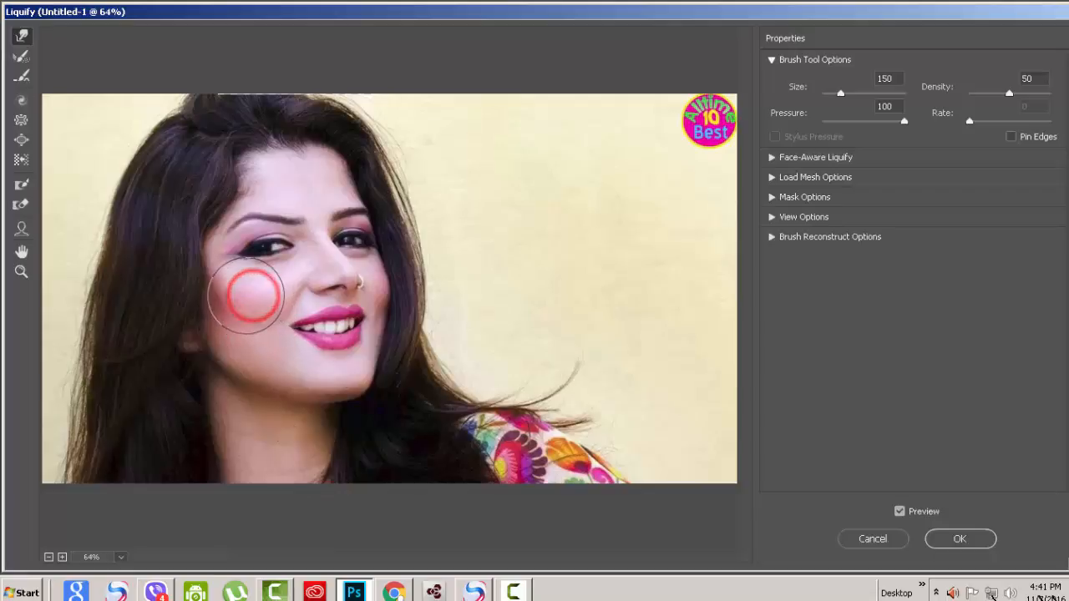
pyautogui.moveTo(323, 373); pyautogui.dragTo(330, 382)
pyautogui.moveTo(238, 280); pyautogui.dragTo(234, 279)
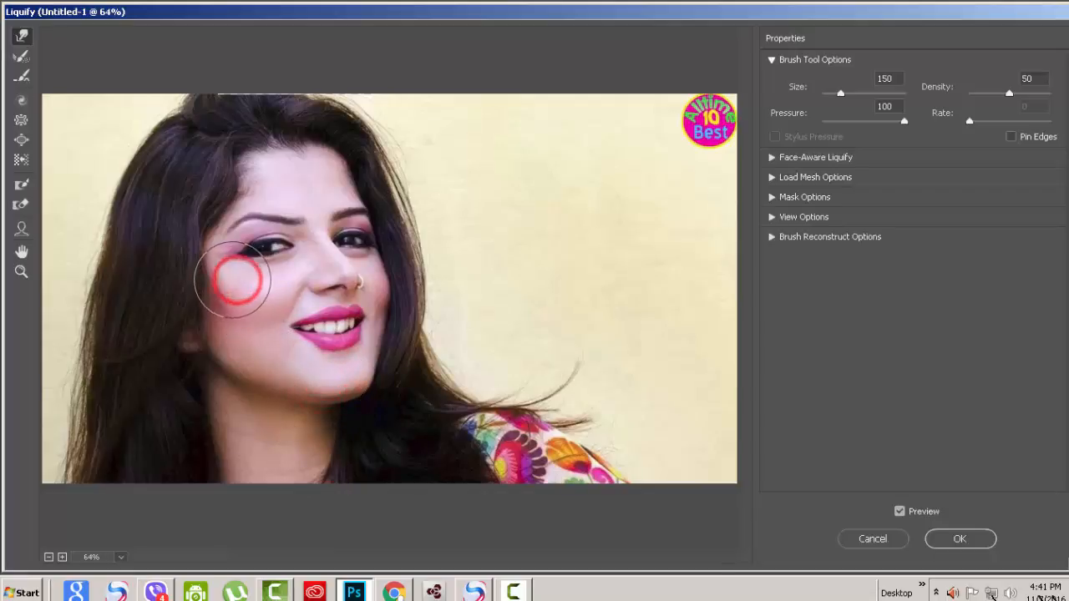
pyautogui.moveTo(358, 289); pyautogui.dragTo(339, 274)
pyautogui.scroll(-1, 433, 401)
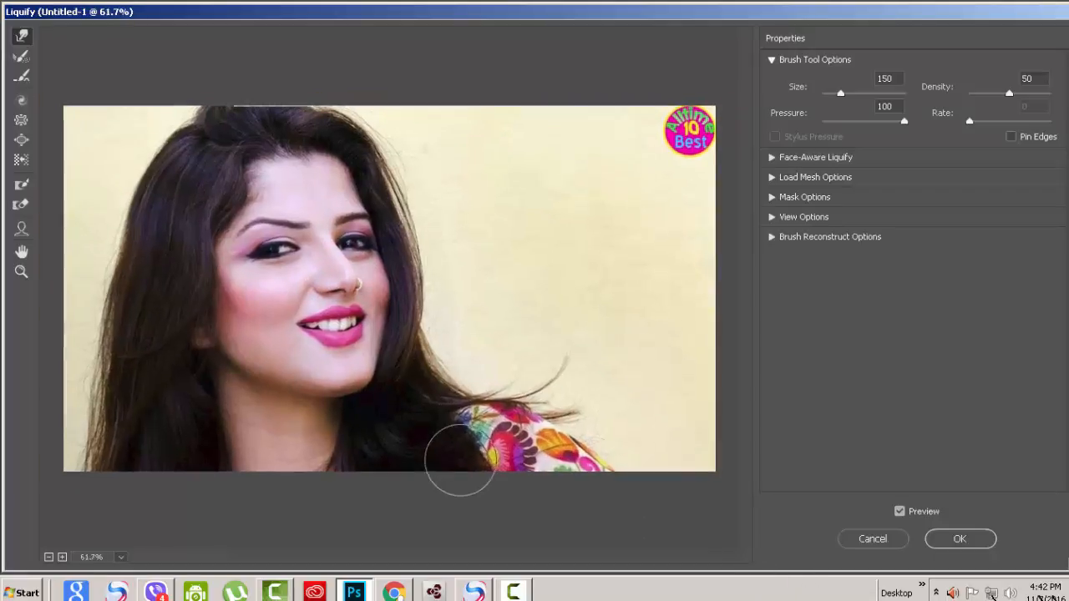
pyautogui.scroll(1, 439, 409)
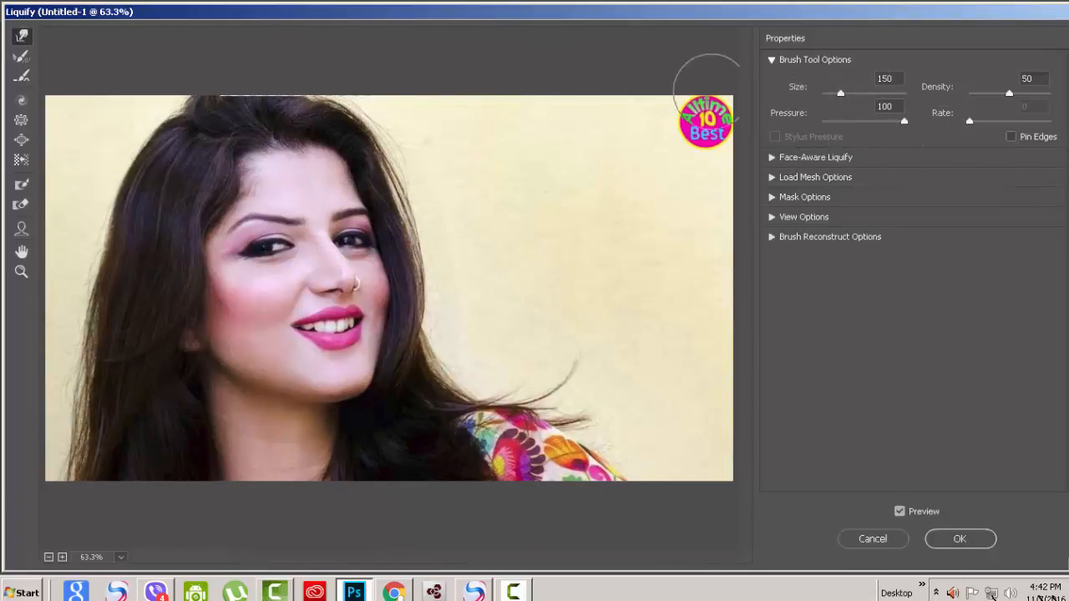
# Choose the Smooth Tool at size 607 and smooth the warps around the nose, mouth and forehead.
pyautogui.click(21, 55)
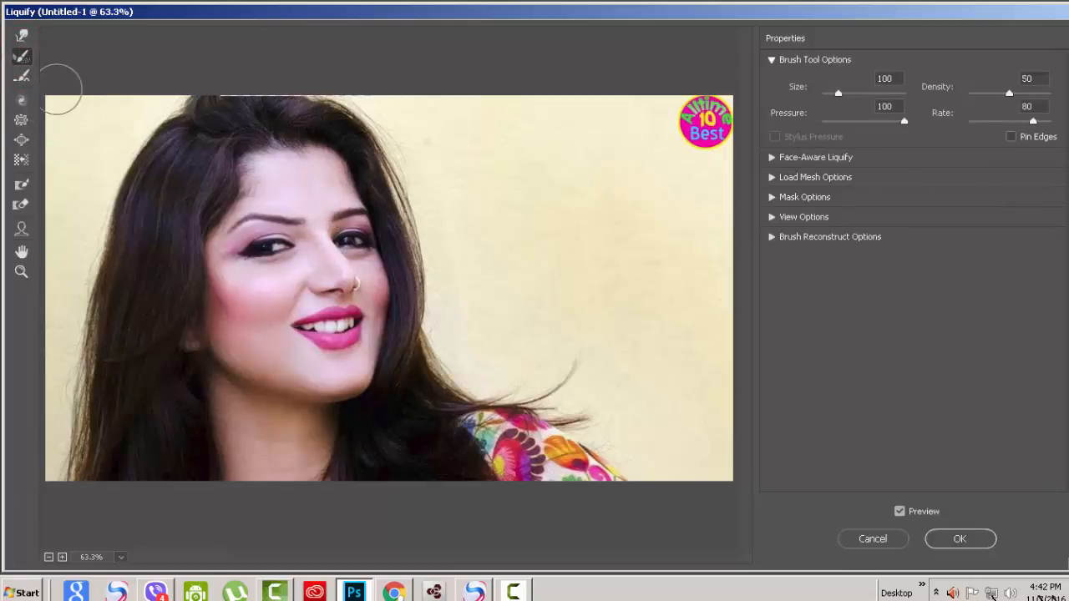
pyautogui.click(22, 75)
pyautogui.click(324, 312)
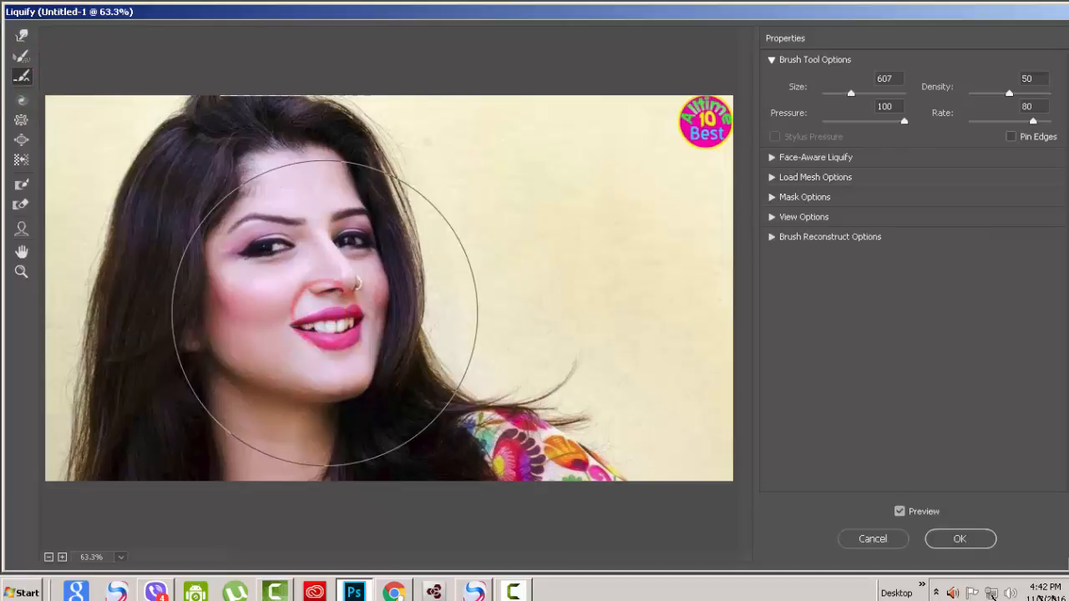
pyautogui.scroll(-1, 370, 300)
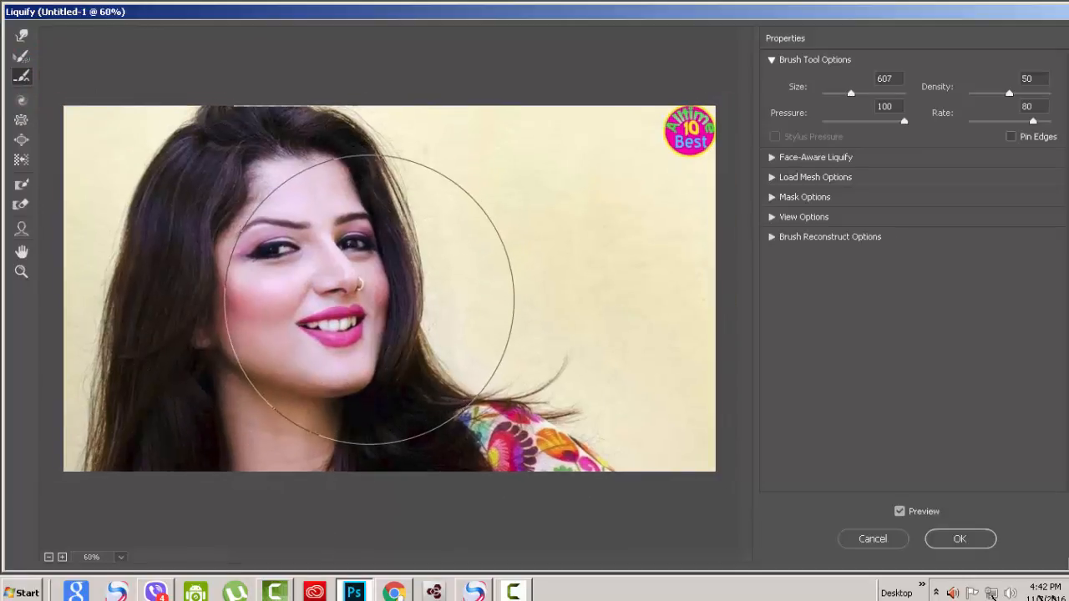
pyautogui.scroll(-1, 369, 300)
pyautogui.click(244, 204)
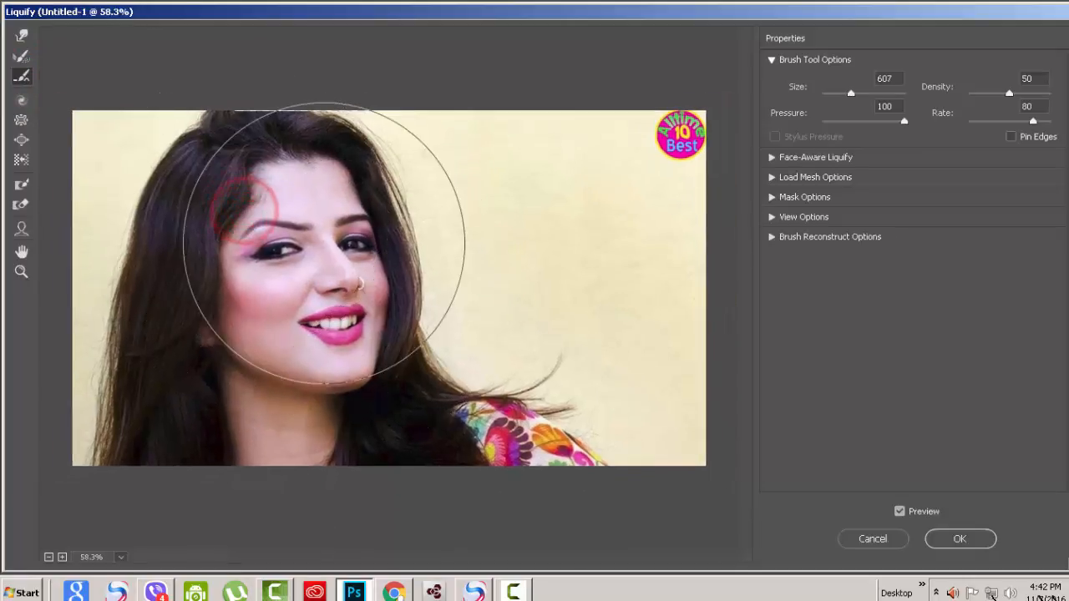
pyautogui.click(355, 286)
pyautogui.click(354, 284)
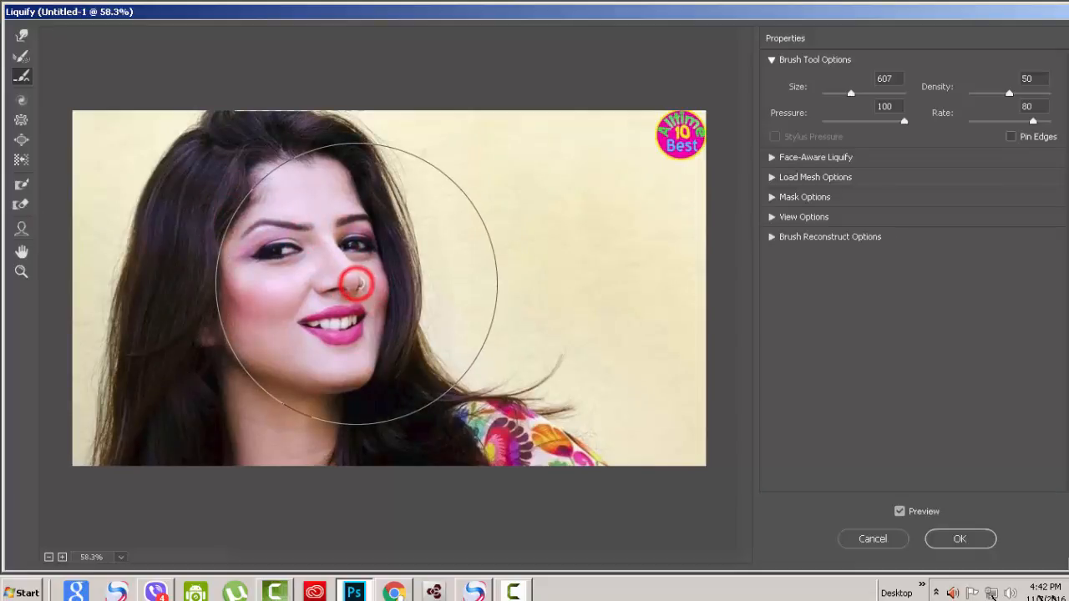
# Reduce the Smooth Tool's brush size to 400 and smooth the area around the nose and mouth.
pyautogui.press('[')
pyautogui.press('[')
pyautogui.press('[')
pyautogui.press('[')
pyautogui.press('[')
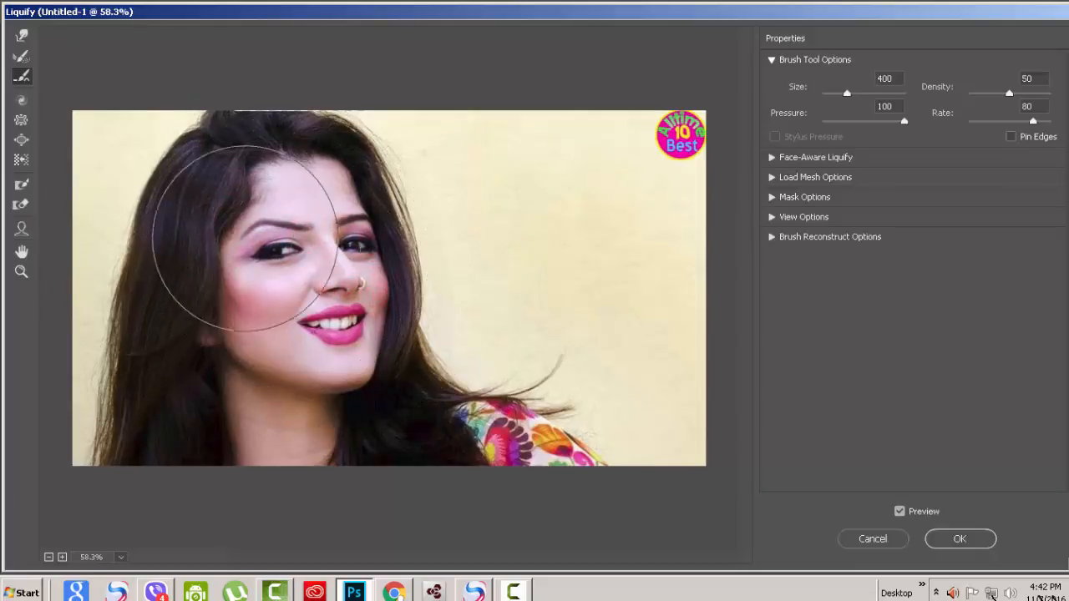
pyautogui.click(341, 295)
# Return to the Smooth Tool at size 250 and smooth the warps around the tip of the nose.
pyautogui.click(20, 36)
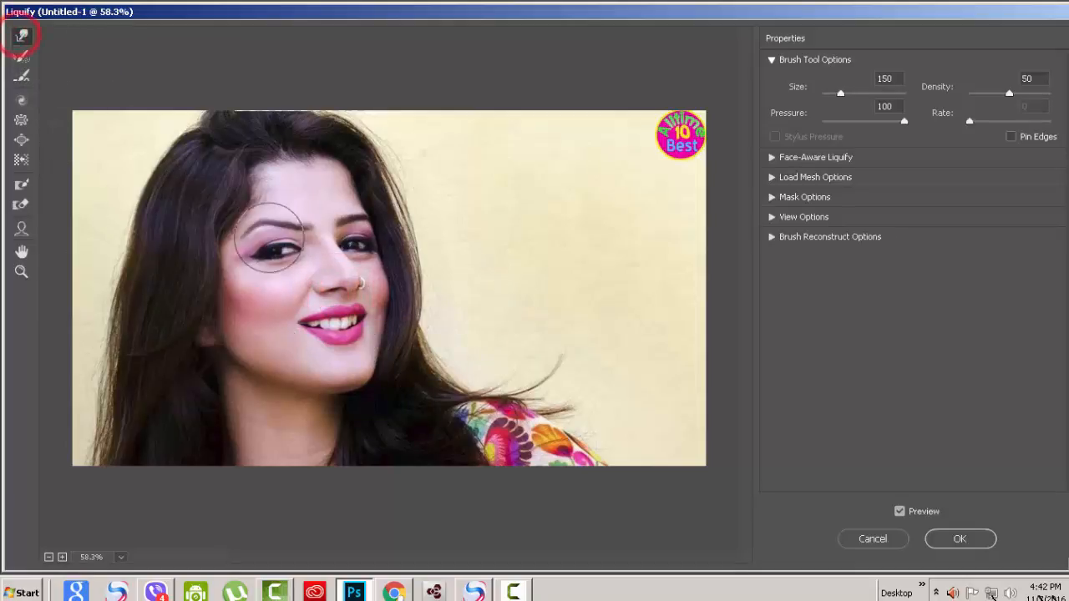
pyautogui.click(22, 76)
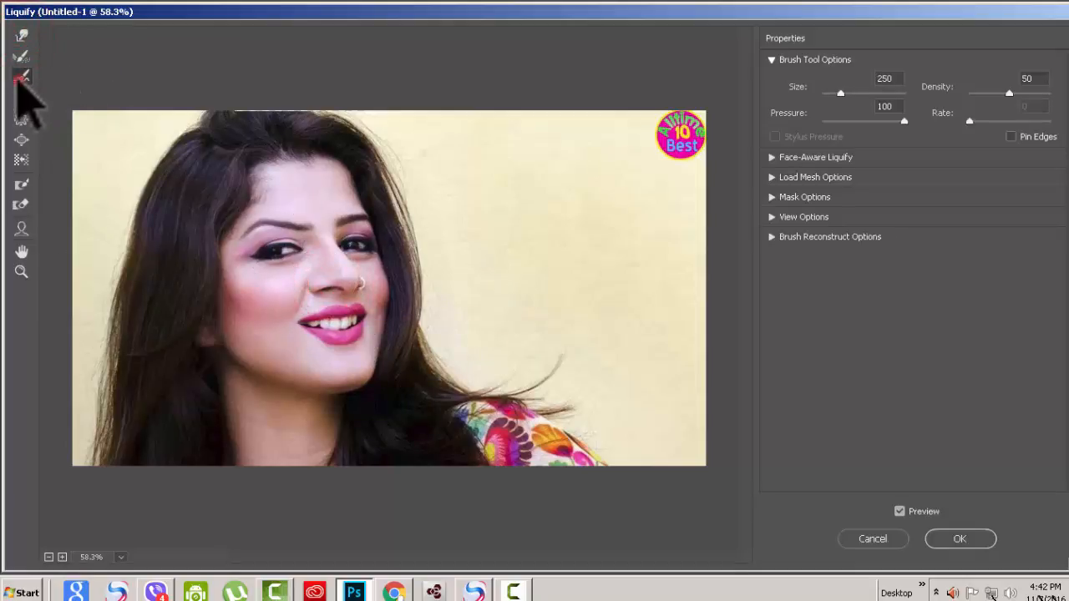
pyautogui.click(338, 277)
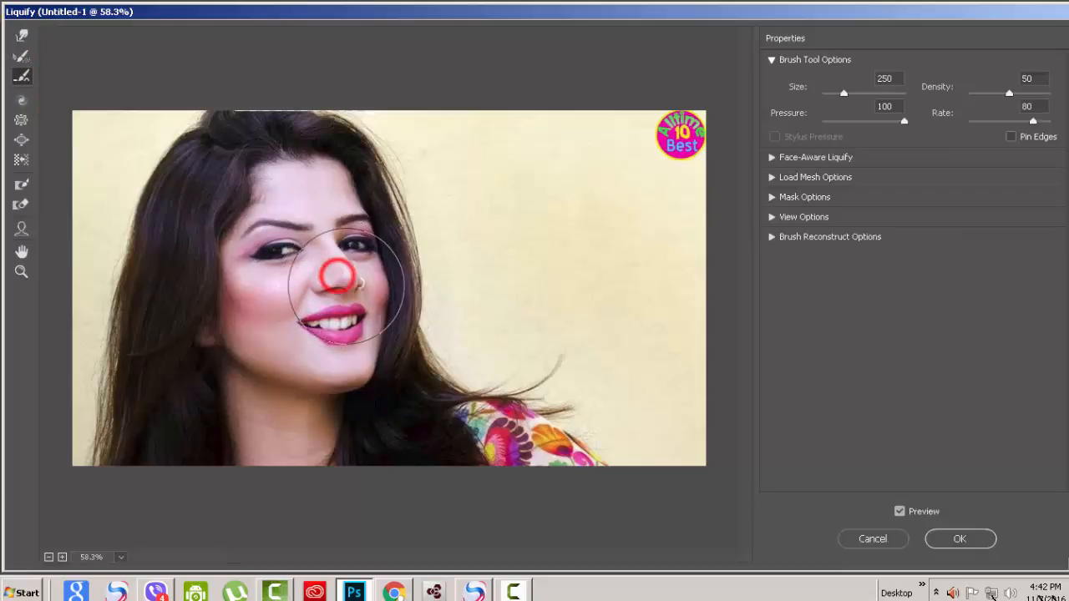
pyautogui.click(341, 275)
pyautogui.click(346, 269)
pyautogui.click(350, 272)
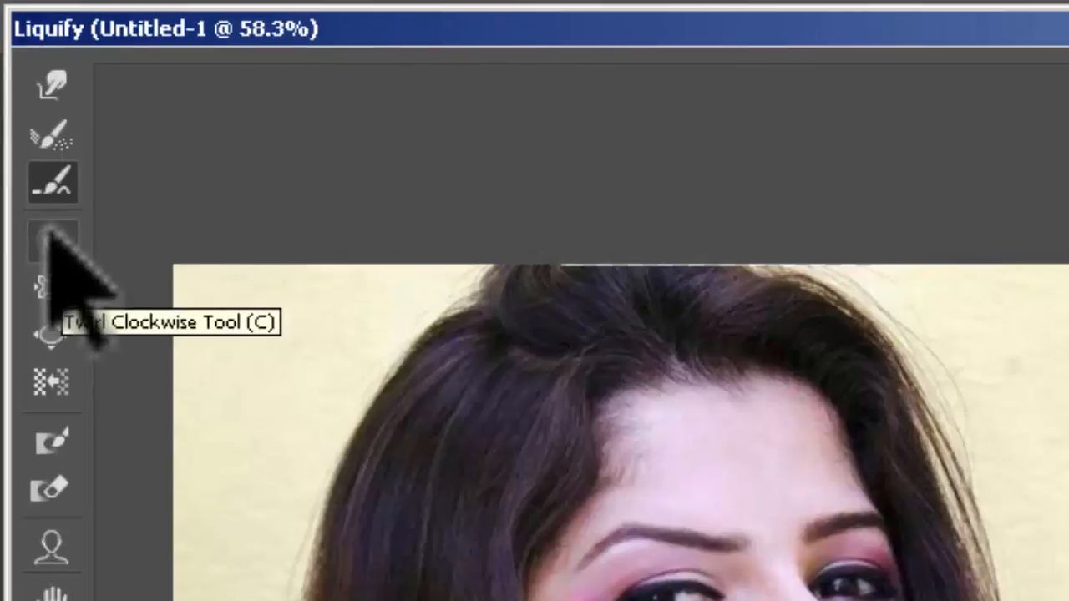
# Twirl the left-hand corner of the mouth with the Twirl Clockwise Tool and restore that corner with the Reconstruct Tool.
pyautogui.click(51, 239)
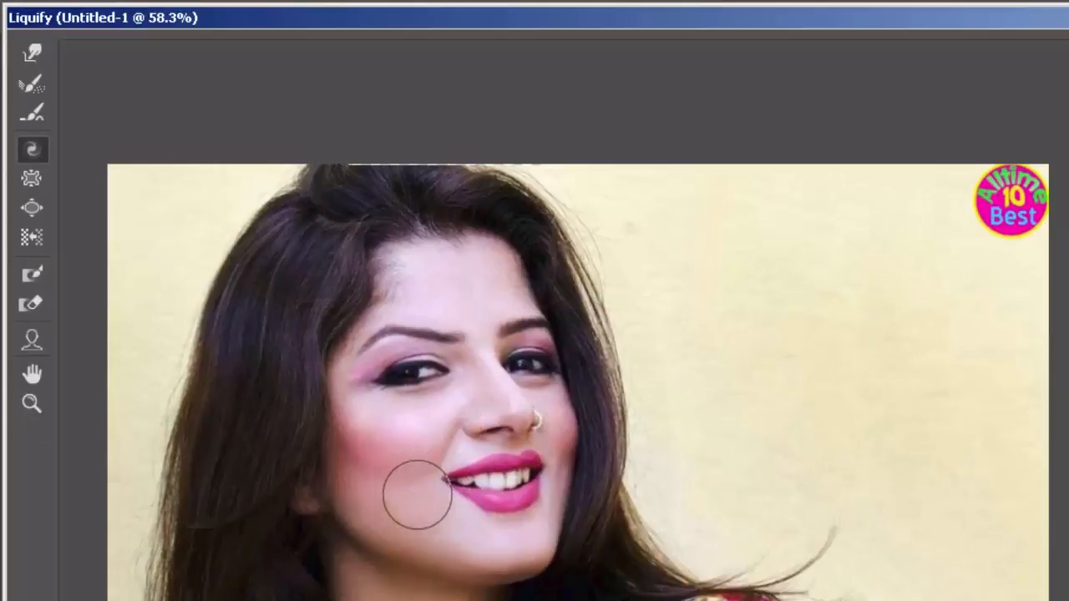
pyautogui.click(448, 482)
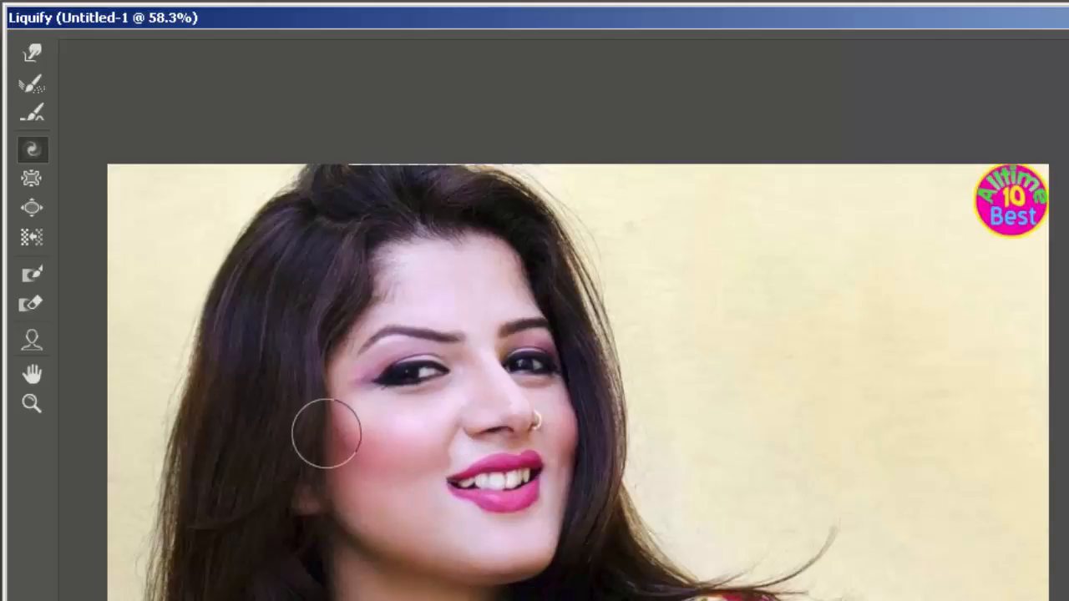
pyautogui.click(31, 83)
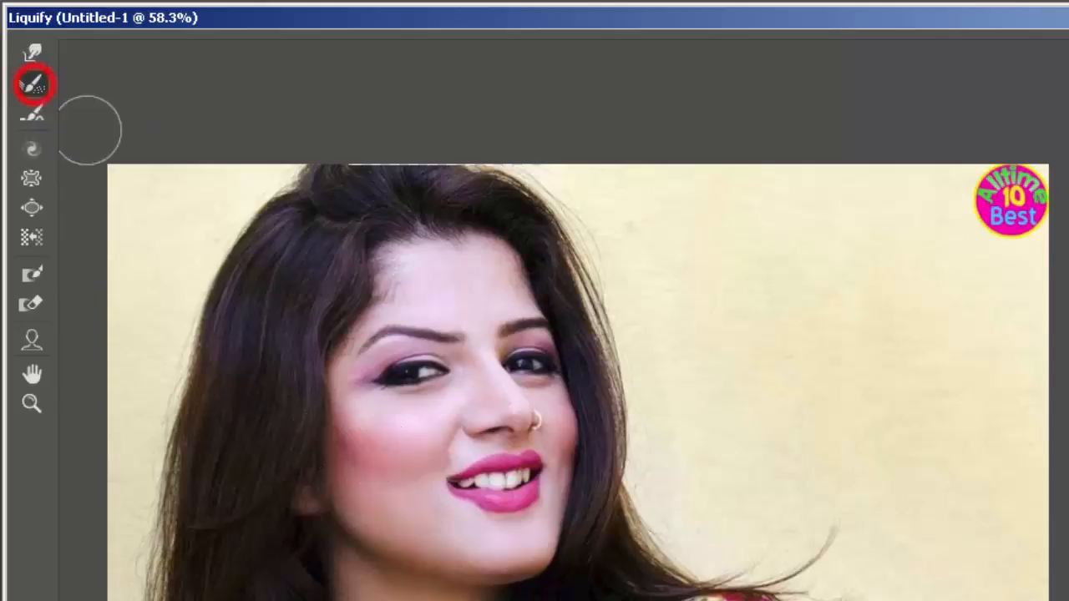
pyautogui.click(462, 481)
pyautogui.moveTo(463, 507)
pyautogui.mouseDown()
pyautogui.moveTo(465, 455)
pyautogui.moveTo(441, 477)
pyautogui.moveTo(460, 539)
pyautogui.mouseUp()
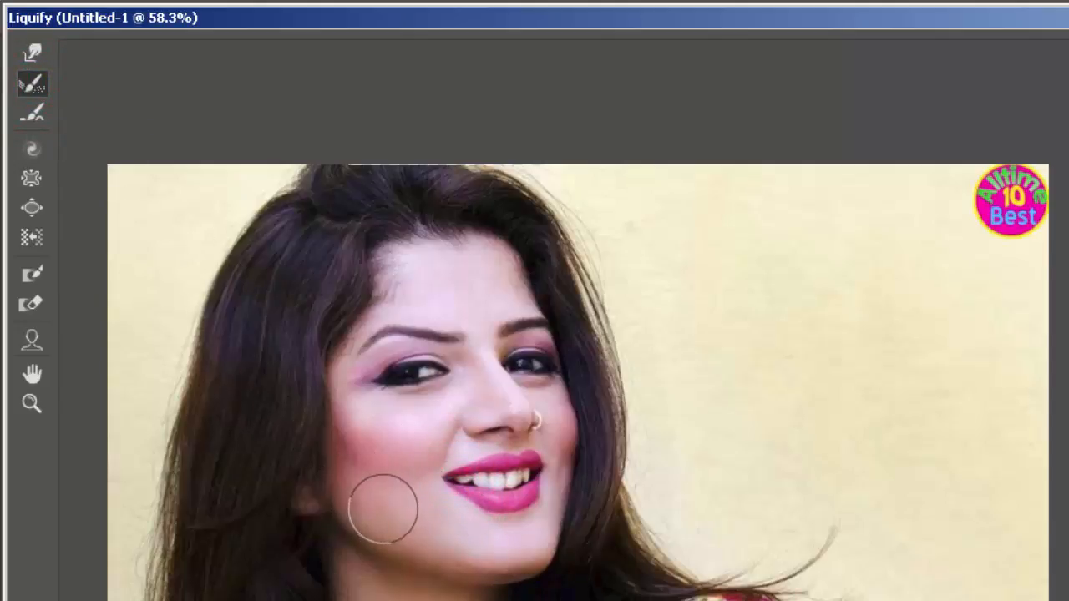
pyautogui.click(430, 481)
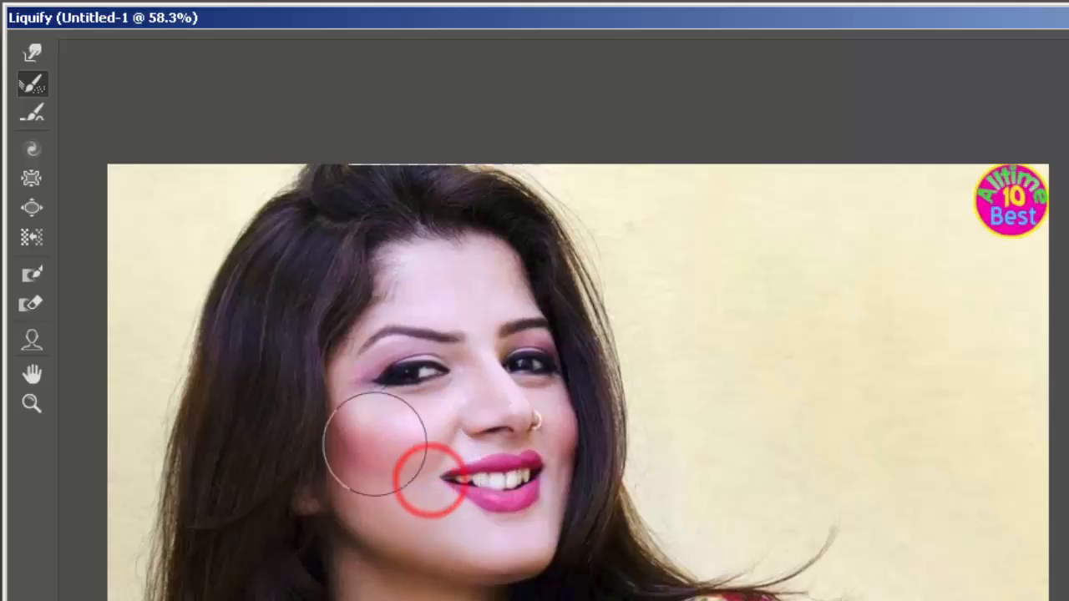
# Twirl the right-hand corner of the mouth with the Twirl Clockwise Tool.
pyautogui.click(32, 149)
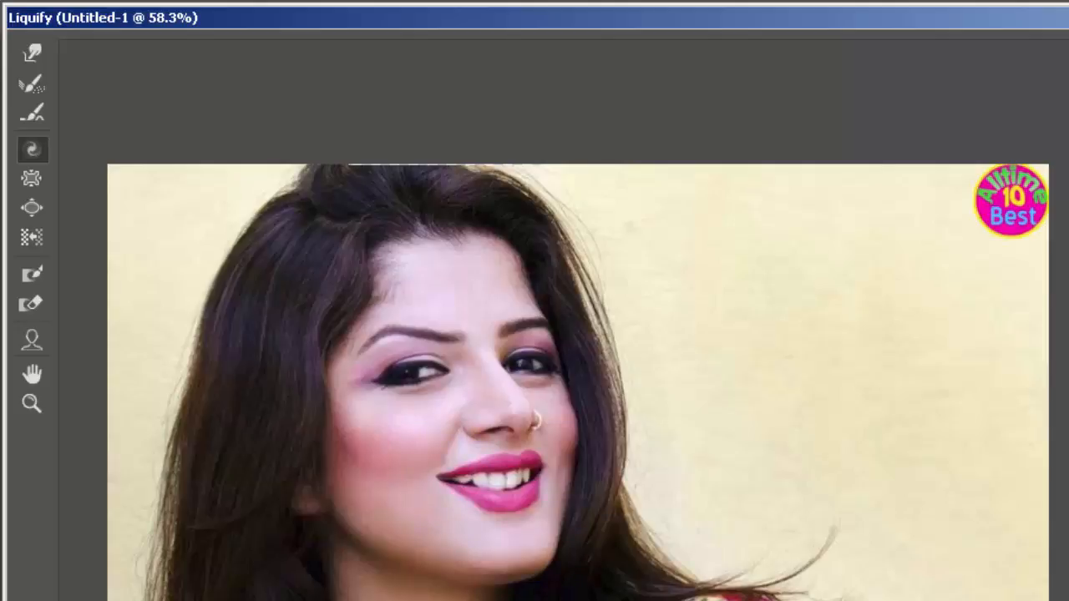
pyautogui.click(548, 468)
pyautogui.click(545, 465)
# Choose the Pucker Tool, reduce its brush size to 300, and pucker the nose and the chin.
pyautogui.click(31, 178)
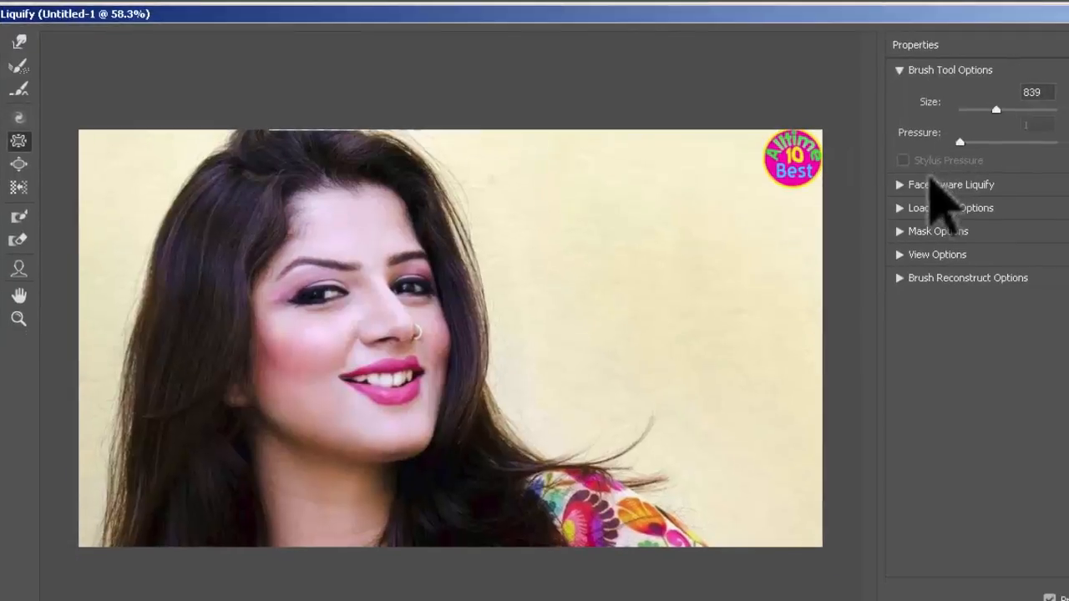
pyautogui.moveTo(996, 109)
pyautogui.mouseDown()
pyautogui.moveTo(998, 125)
pyautogui.moveTo(987, 110)
pyautogui.mouseUp()
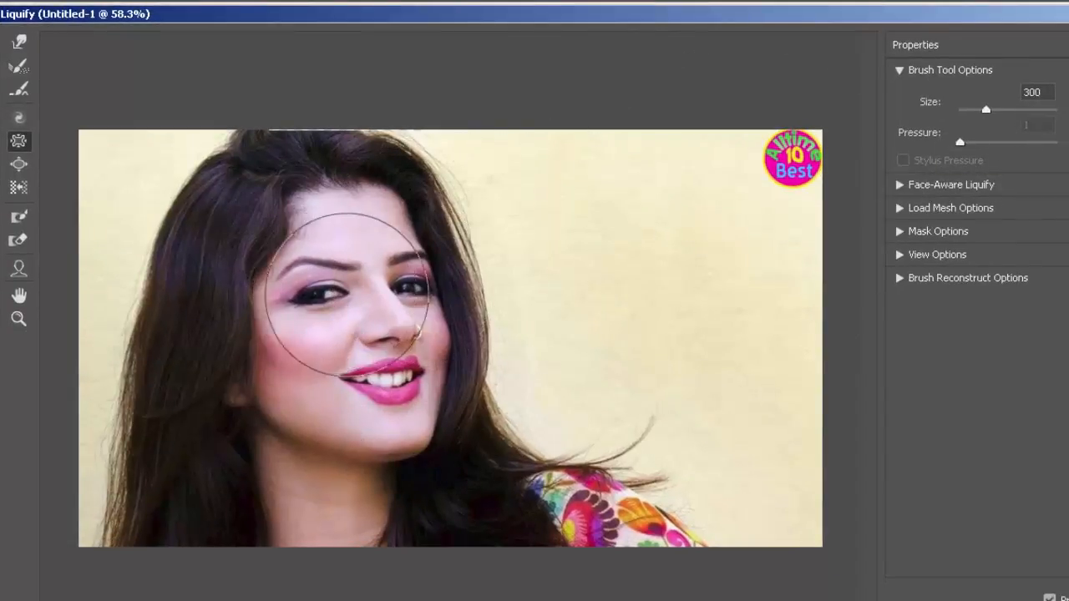
pyautogui.moveTo(390, 336); pyautogui.dragTo(390, 336)
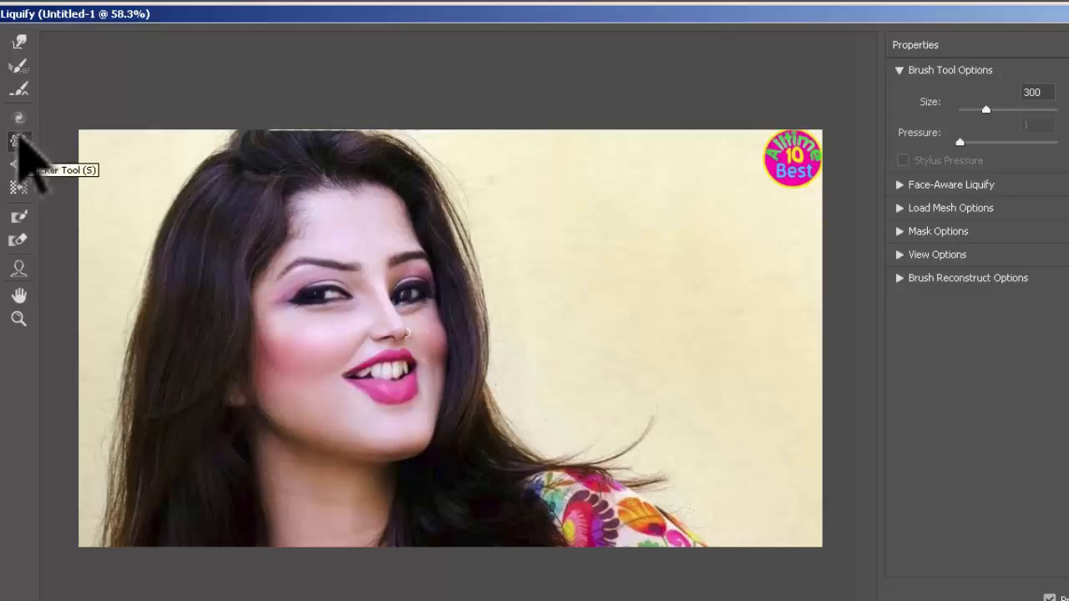
pyautogui.click(20, 142)
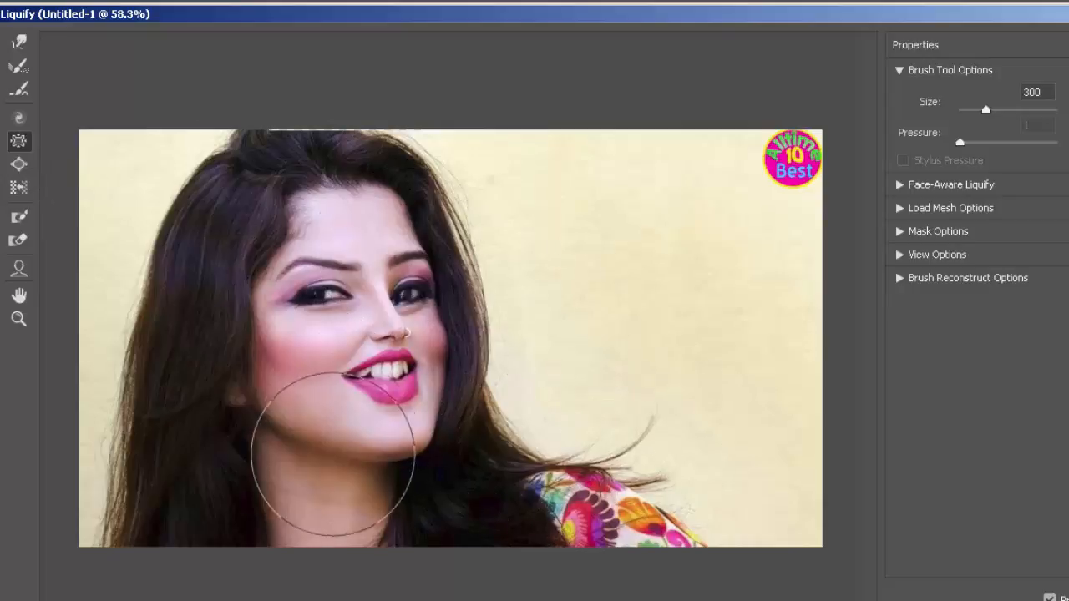
pyautogui.click(382, 455)
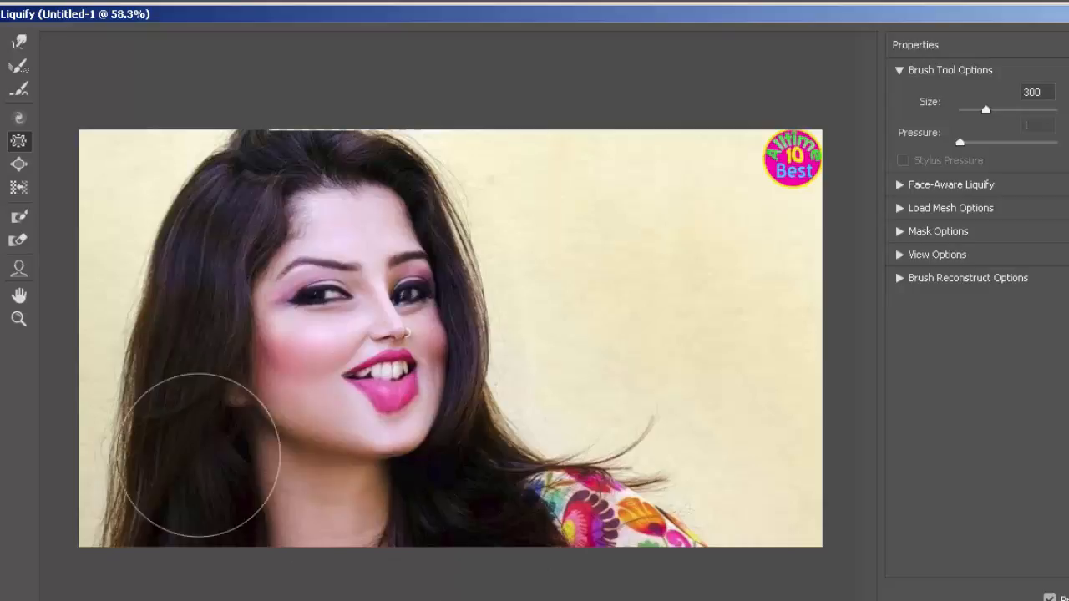
# Smooth out the puckered chin, mouth and nose with the Smooth Tool at size 250.
pyautogui.click(20, 89)
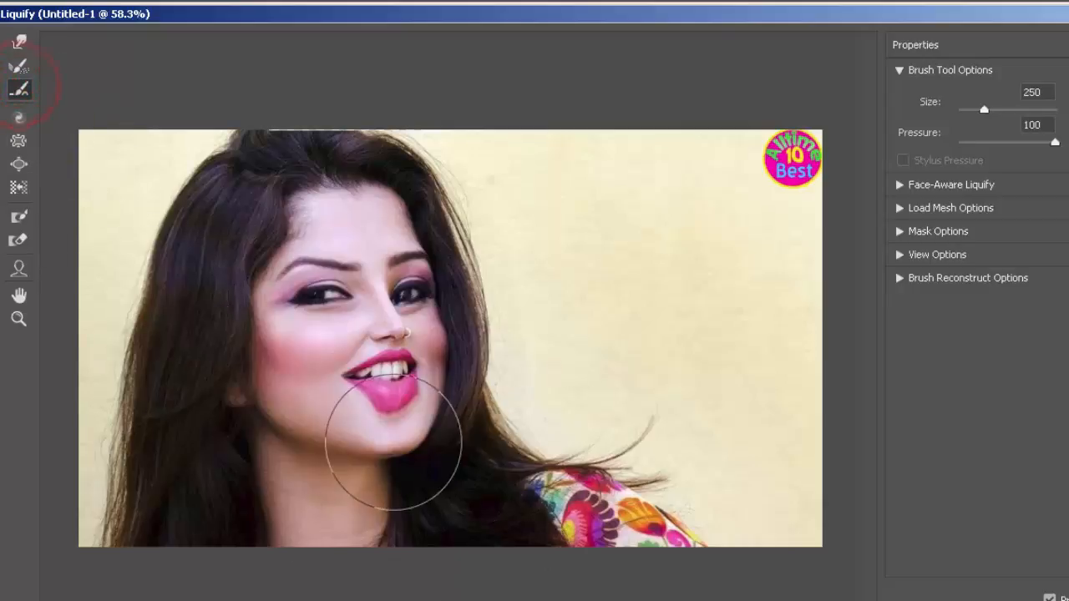
pyautogui.click(390, 441)
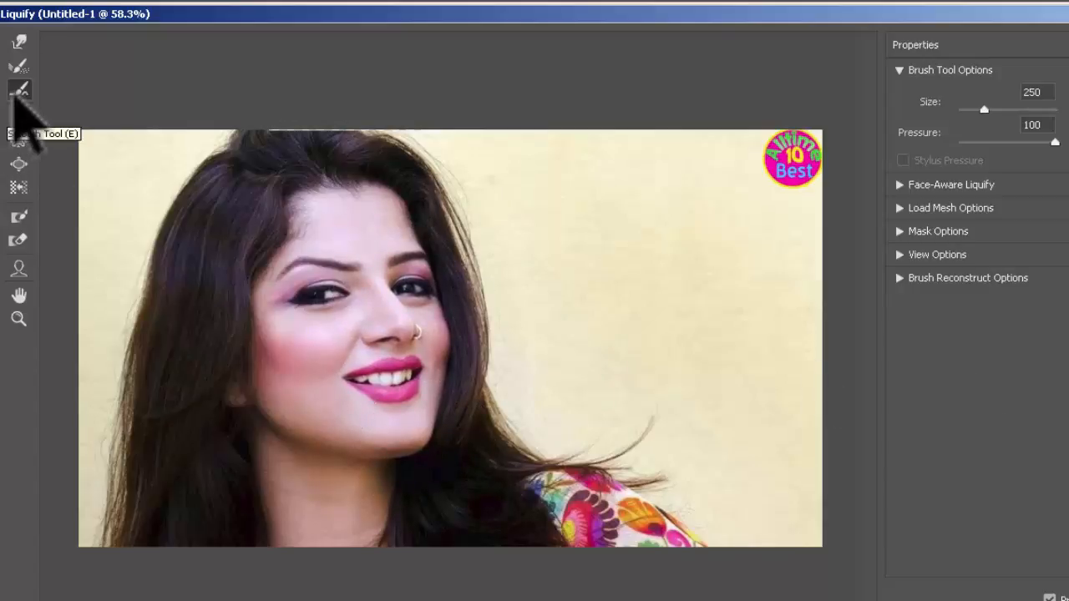
pyautogui.click(395, 282)
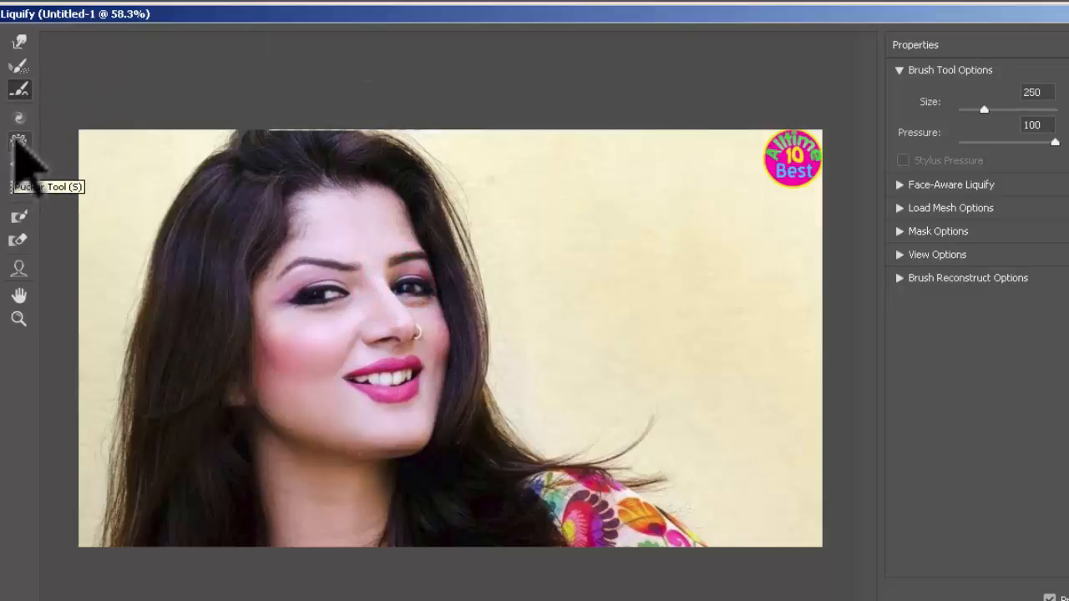
# Pucker the nose and the area just above the upper lip with the Pucker Tool at size 300.
pyautogui.click(18, 140)
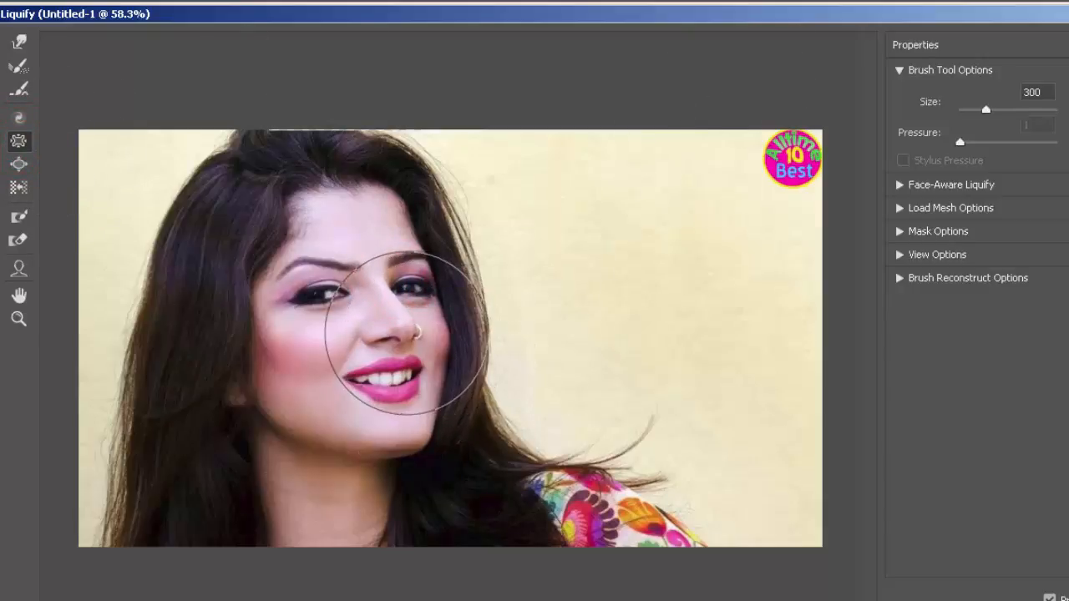
pyautogui.click(387, 324)
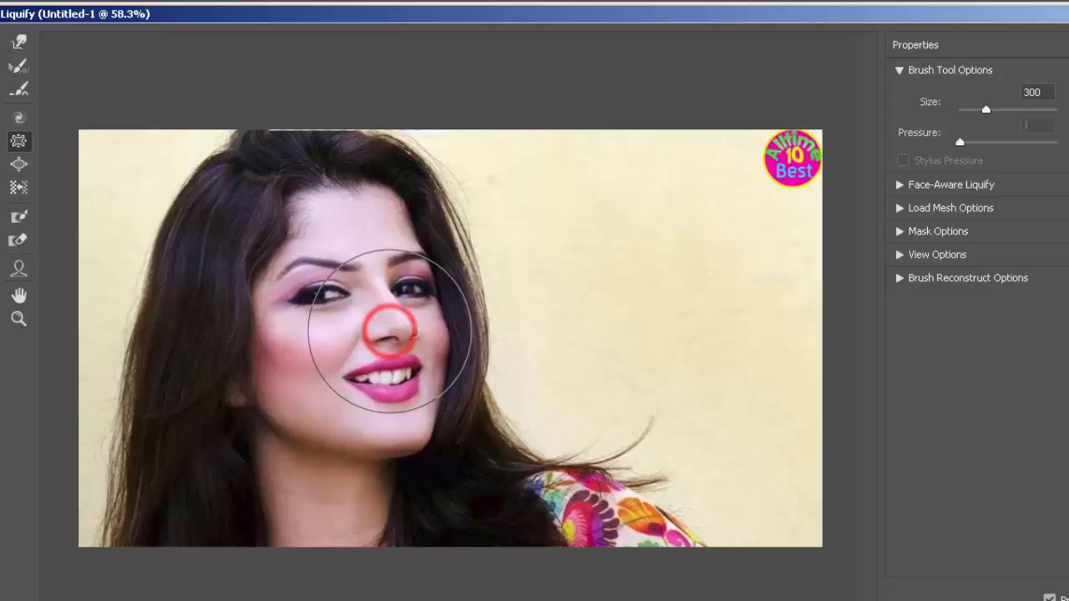
pyautogui.click(394, 311)
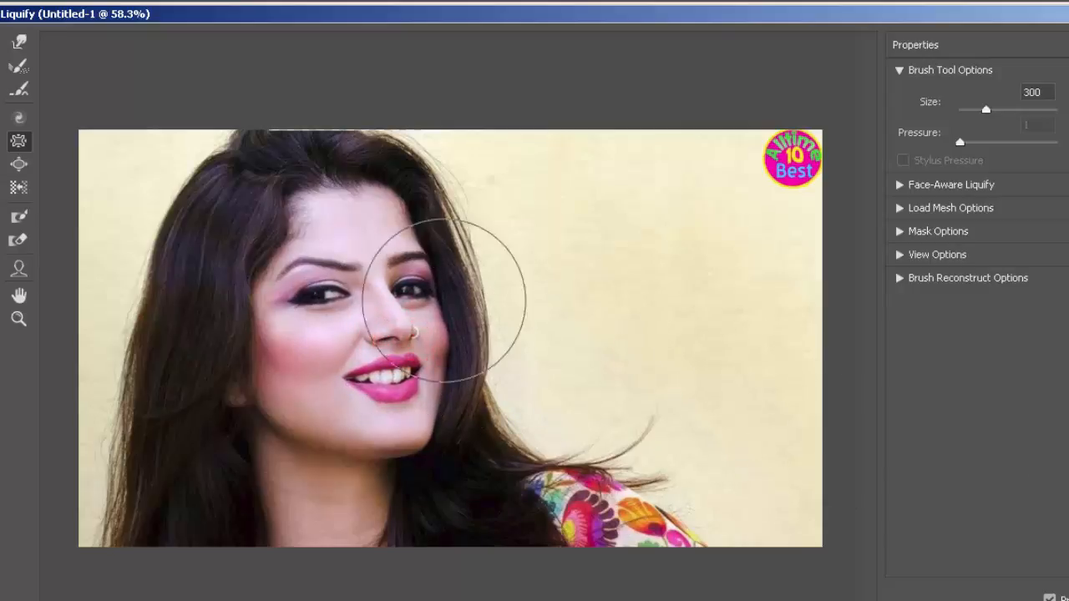
pyautogui.click(379, 328)
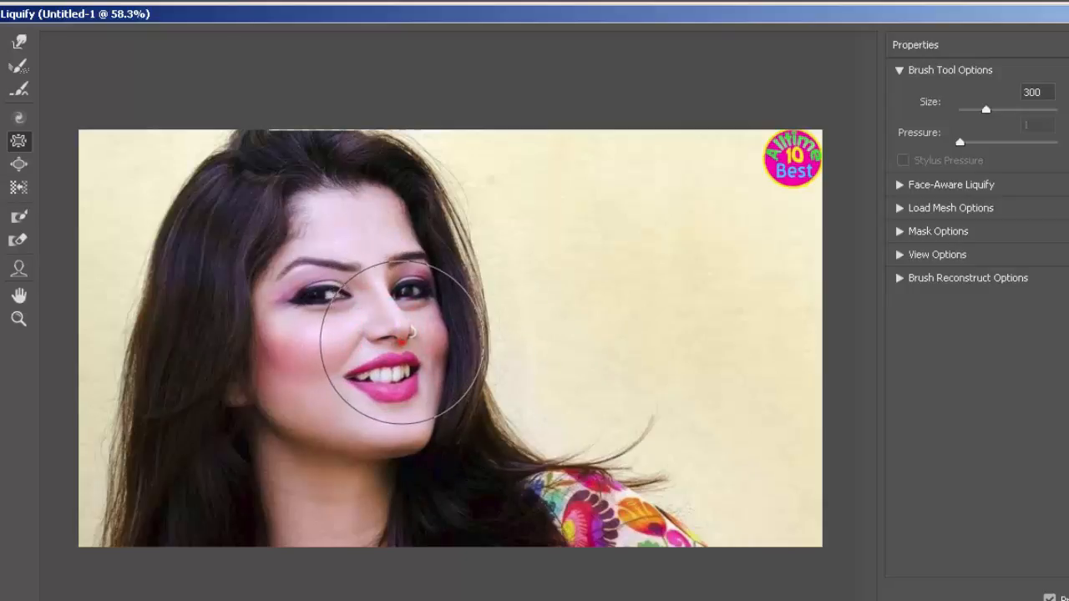
pyautogui.click(394, 341)
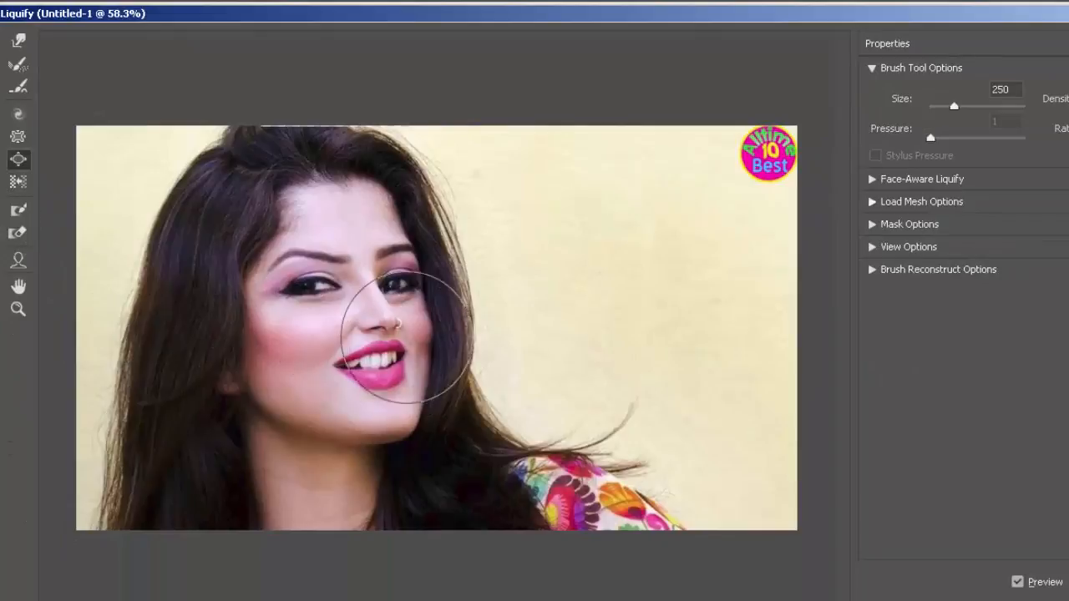
# Enlarge the nose and lips with the Bloat Tool at size 250.
pyautogui.click(381, 343)
pyautogui.click(376, 308)
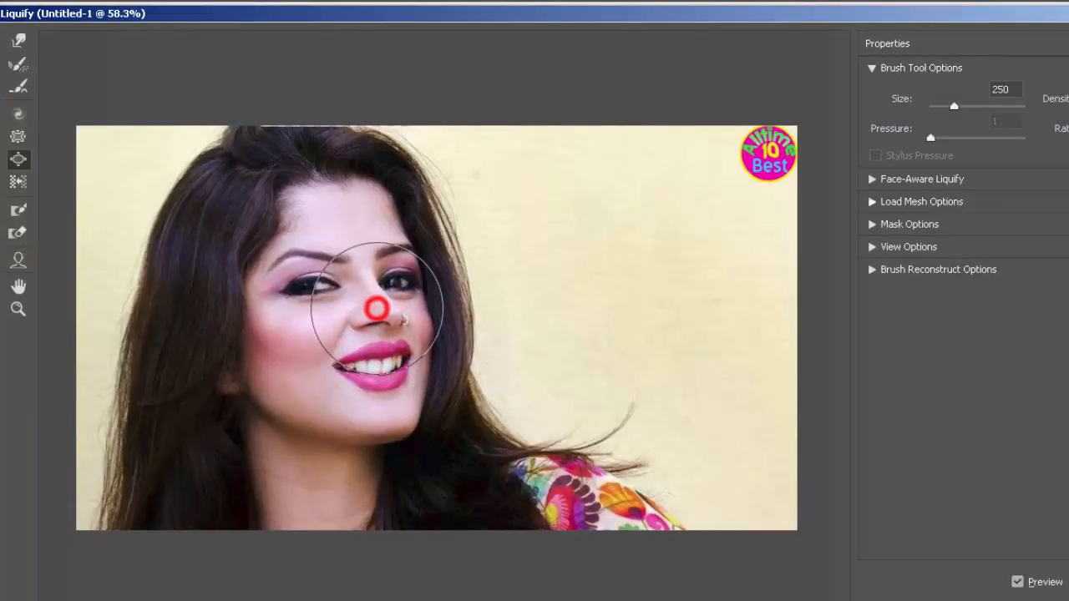
pyautogui.click(335, 340)
pyautogui.click(386, 337)
pyautogui.click(393, 362)
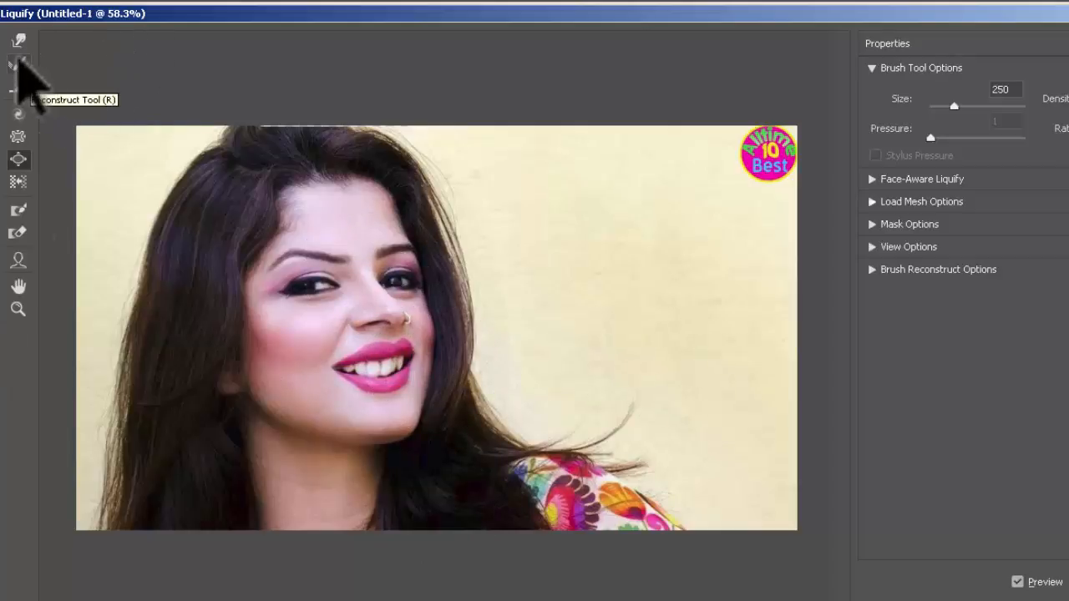
# Restore the nose, mouth and cheek with the Reconstruct Tool, enlarging its brush to 300 and then 400.
pyautogui.click(19, 63)
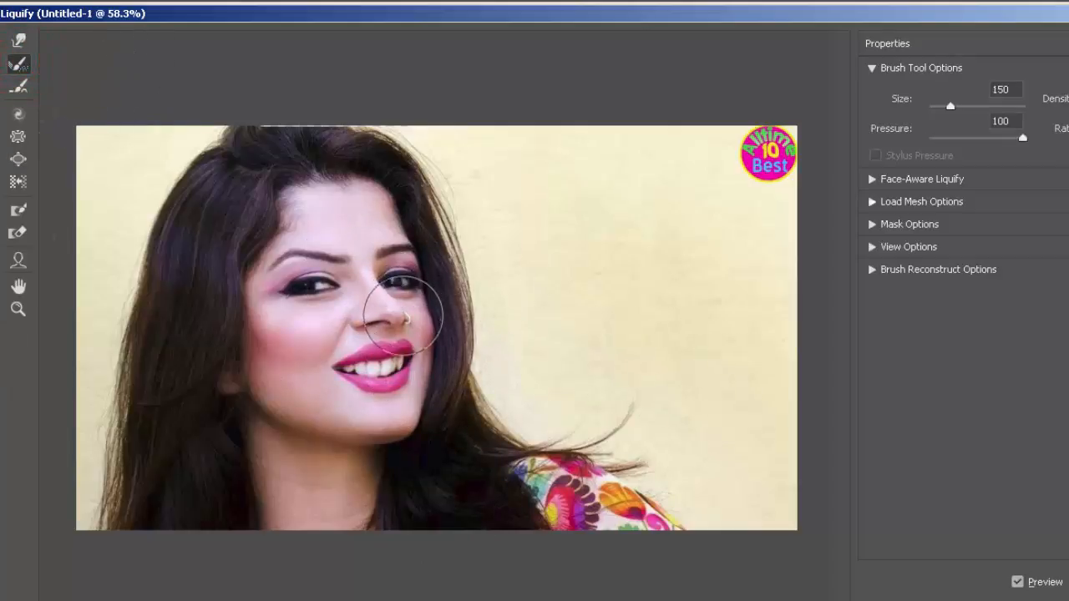
pyautogui.press(']')
pyautogui.press(']')
pyautogui.press(']')
pyautogui.click(388, 330)
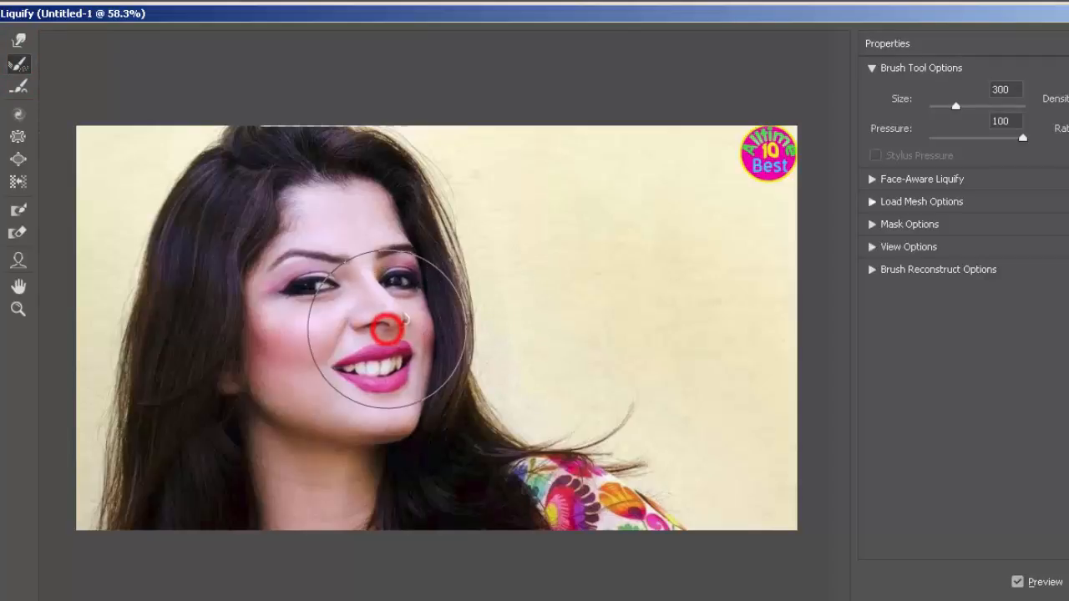
pyautogui.press(']')
pyautogui.click(373, 342)
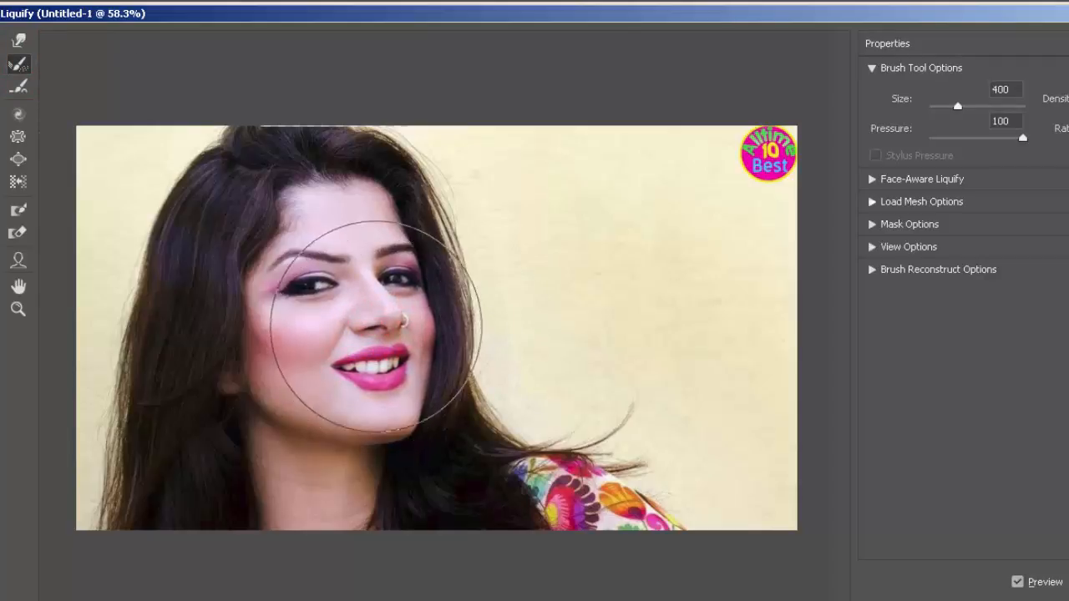
pyautogui.click(365, 305)
pyautogui.click(346, 315)
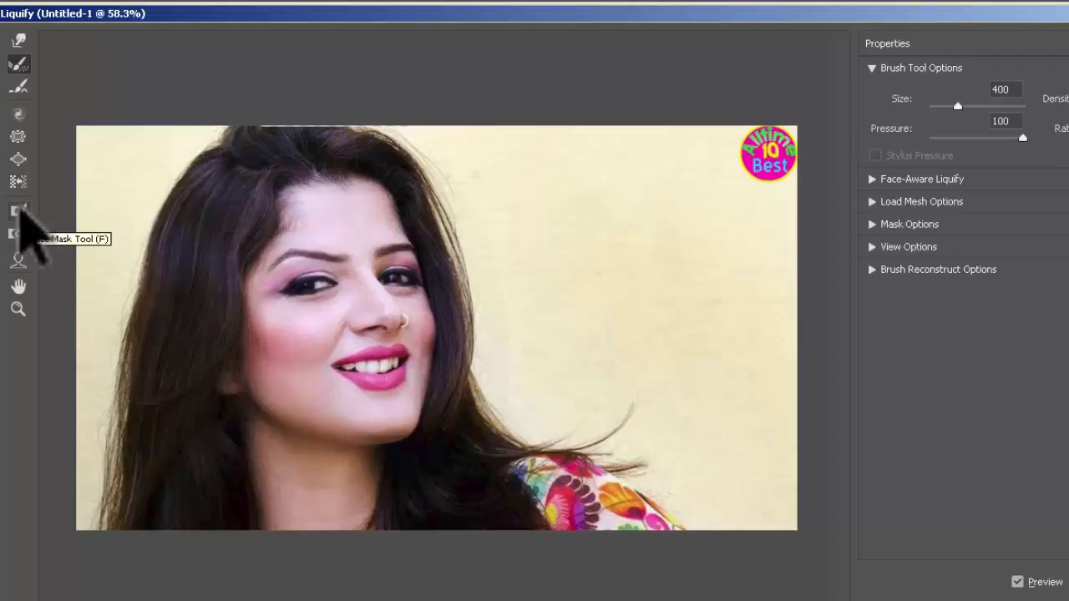
# Paint a freeze mask over the lips with the Freeze Mask Tool at size 100 and turn off the Show Mask overlay.
pyautogui.click(17, 211)
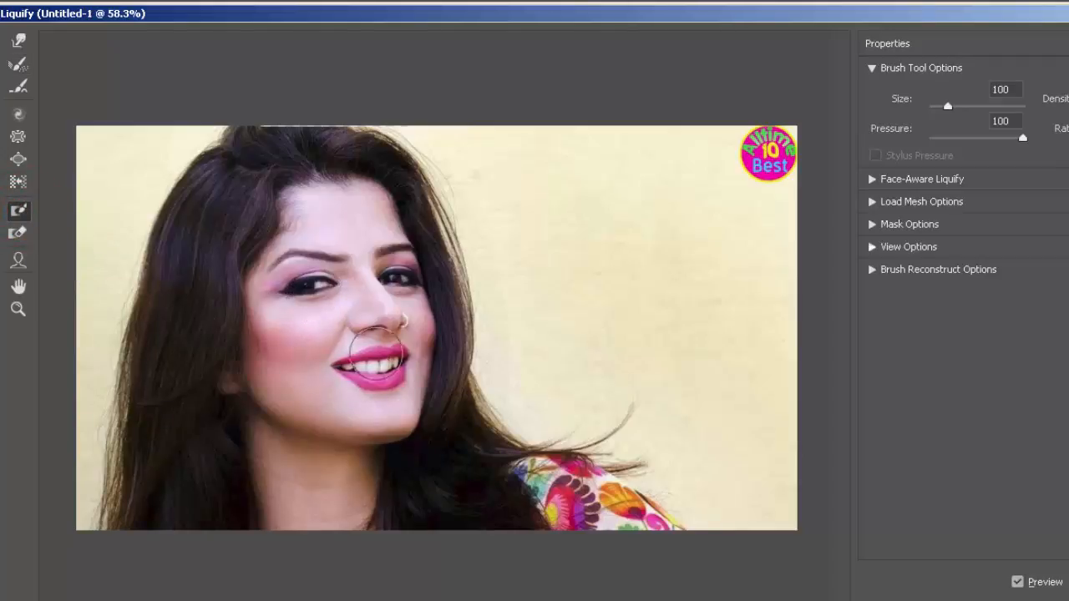
pyautogui.moveTo(332, 367); pyautogui.dragTo(401, 365)
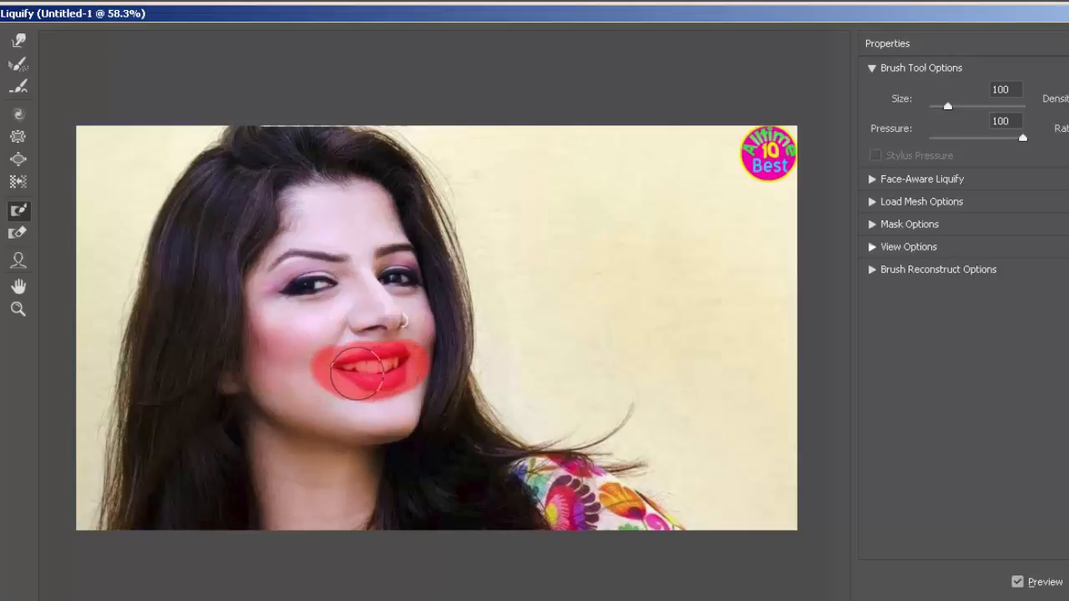
pyautogui.click(873, 224)
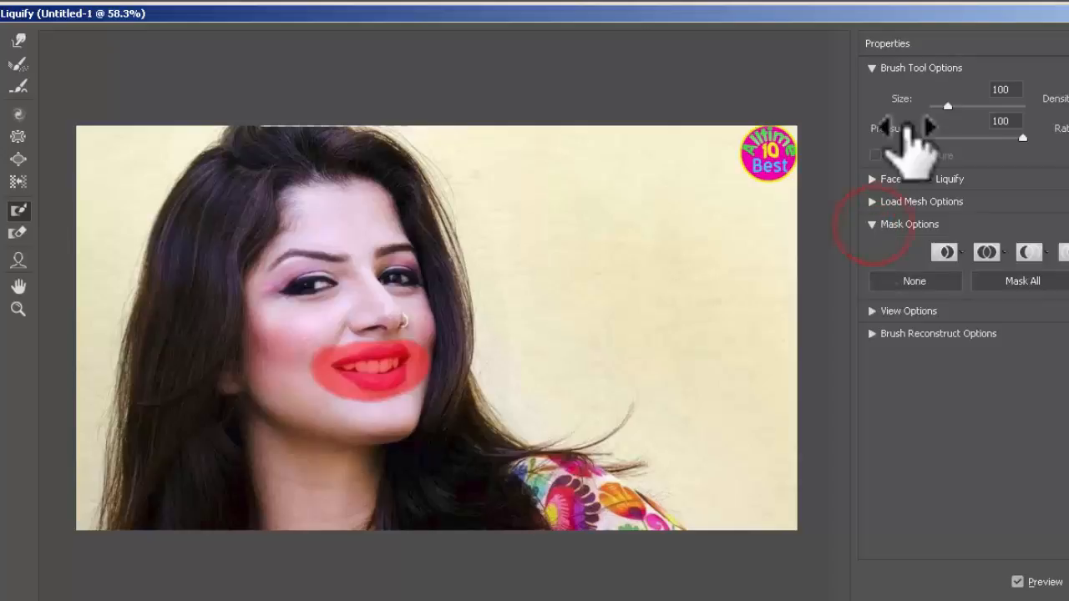
pyautogui.click(872, 67)
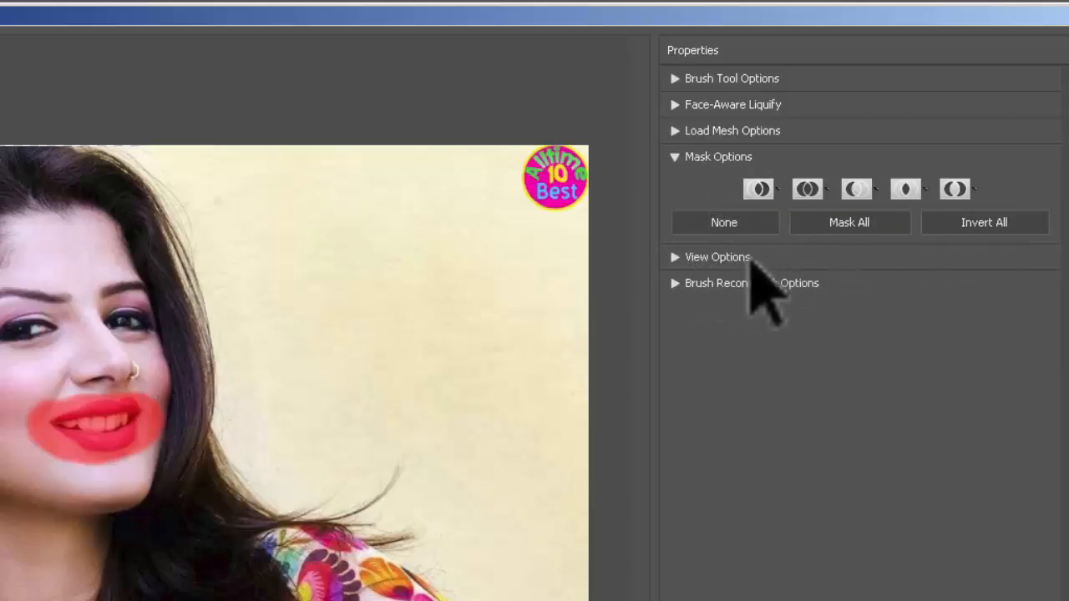
pyautogui.click(677, 257)
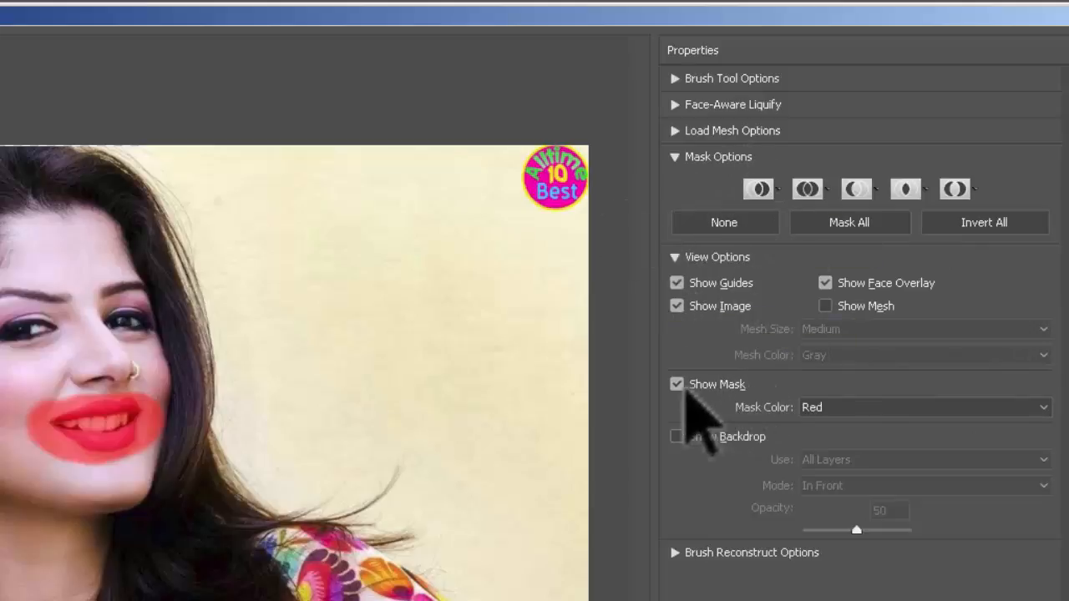
pyautogui.click(677, 385)
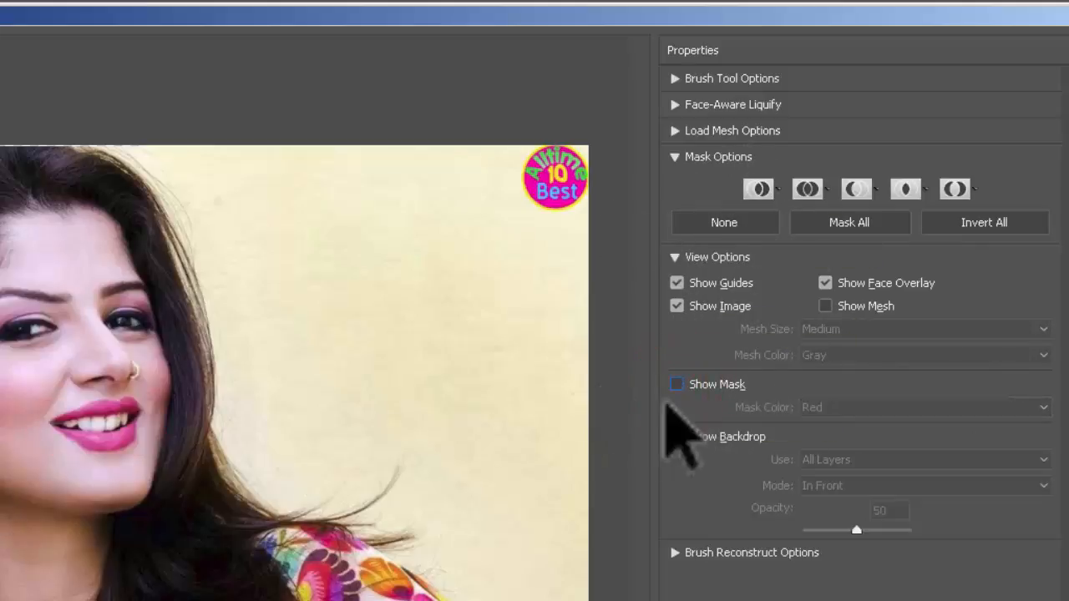
# Turn the Show Mask overlay back on and toggle Show Image, Show Guides and Show Face Overlay off and on.
pyautogui.click(677, 384)
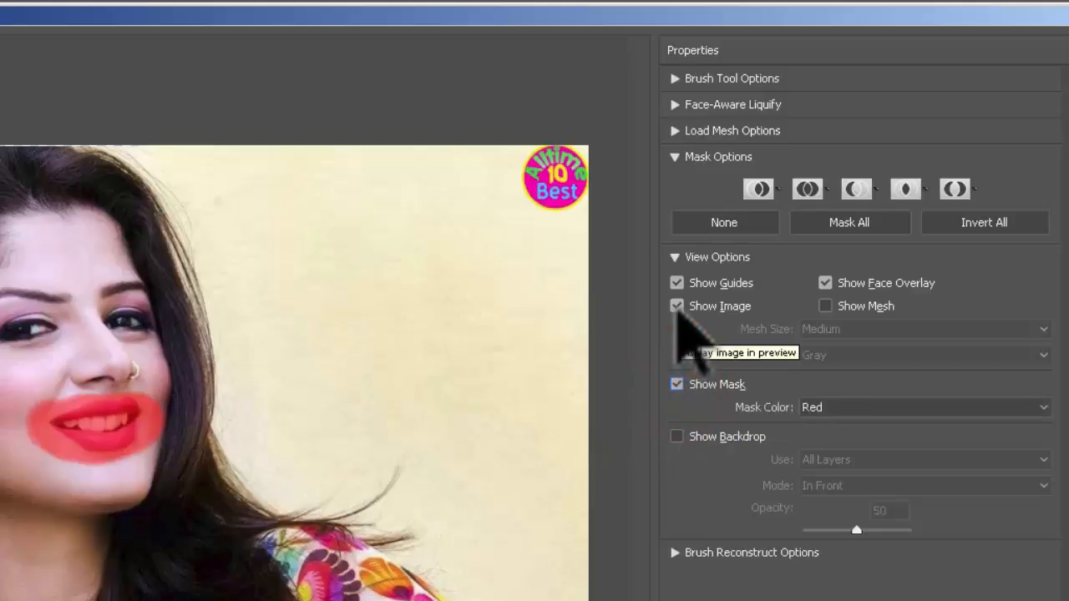
pyautogui.click(677, 306)
pyautogui.click(677, 306)
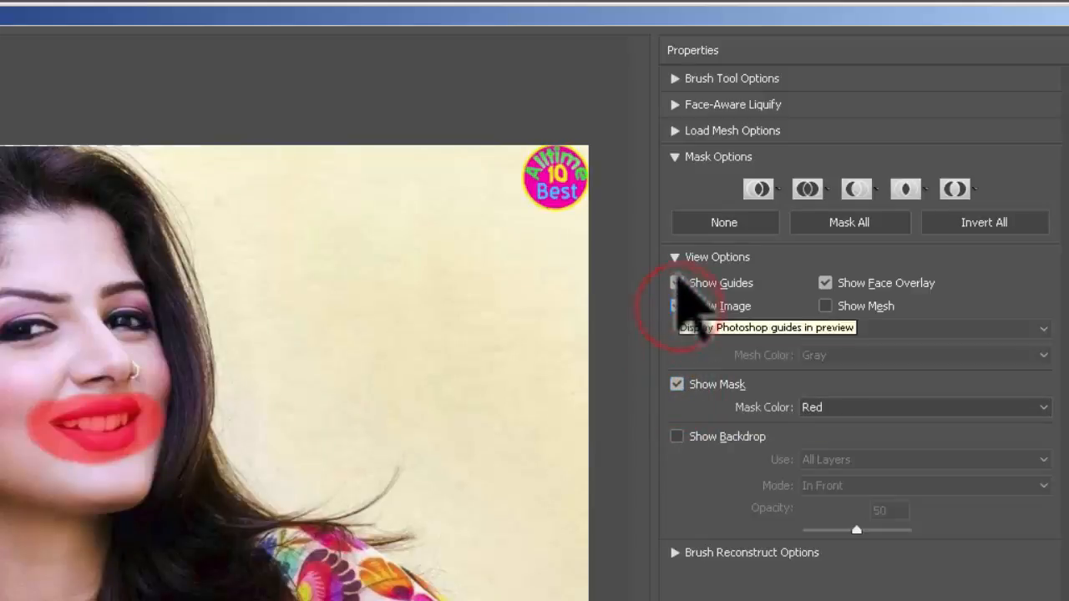
pyautogui.click(677, 283)
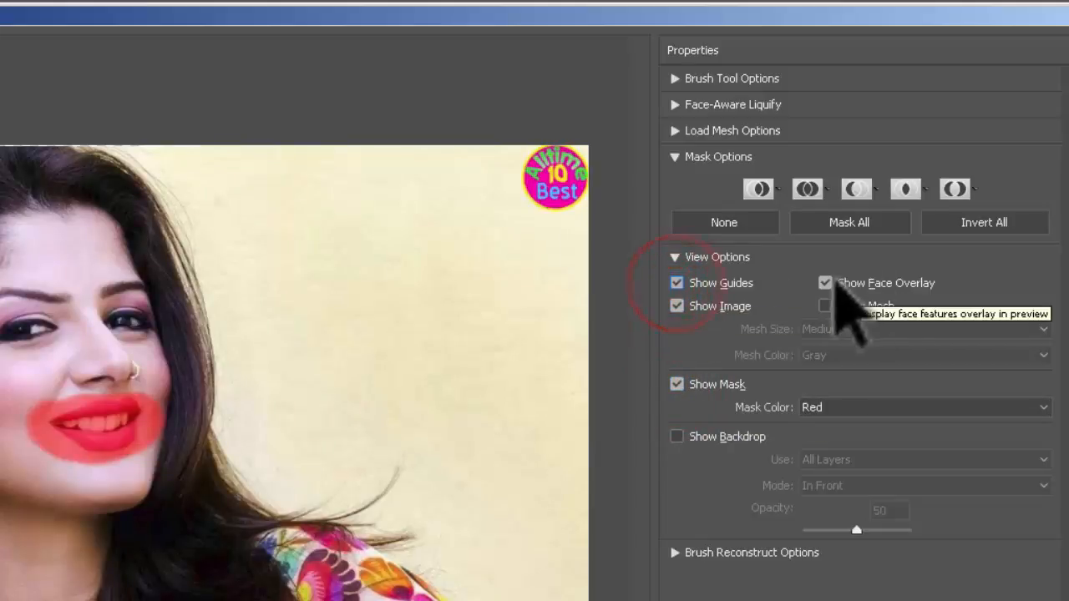
pyautogui.click(825, 283)
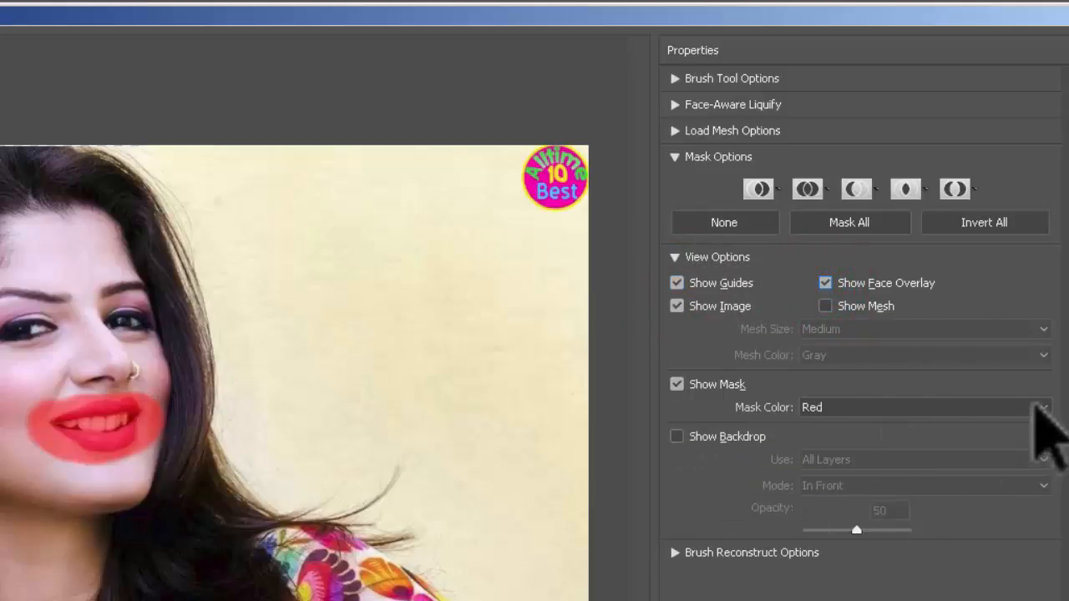
# Try Yellow, Blue, Magenta and Gray as the mask color, returning to Yellow.
pyautogui.click(1043, 407)
pyautogui.click(861, 442)
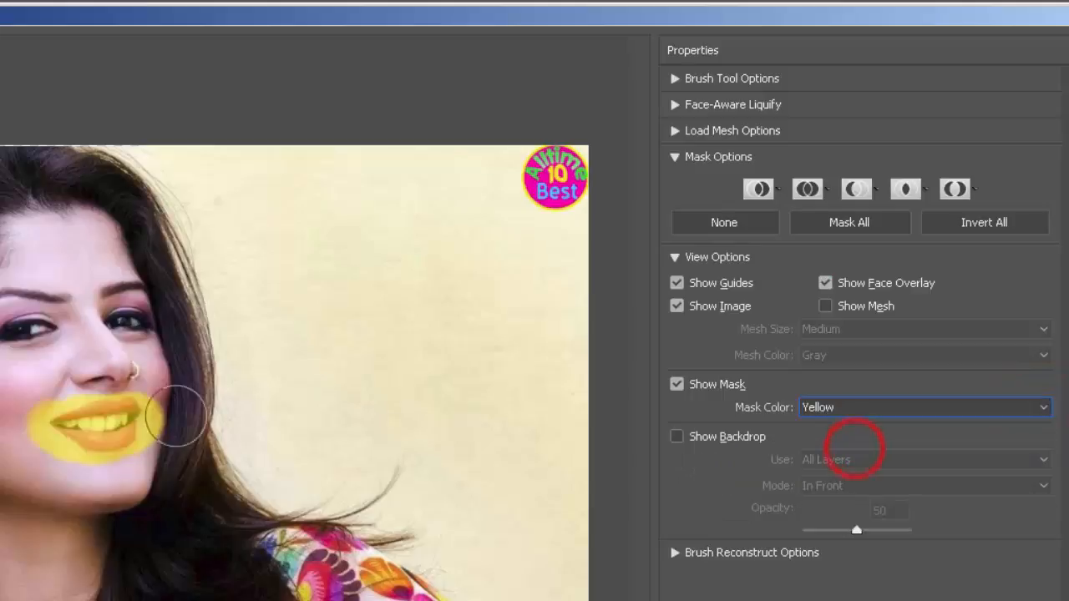
pyautogui.click(1043, 407)
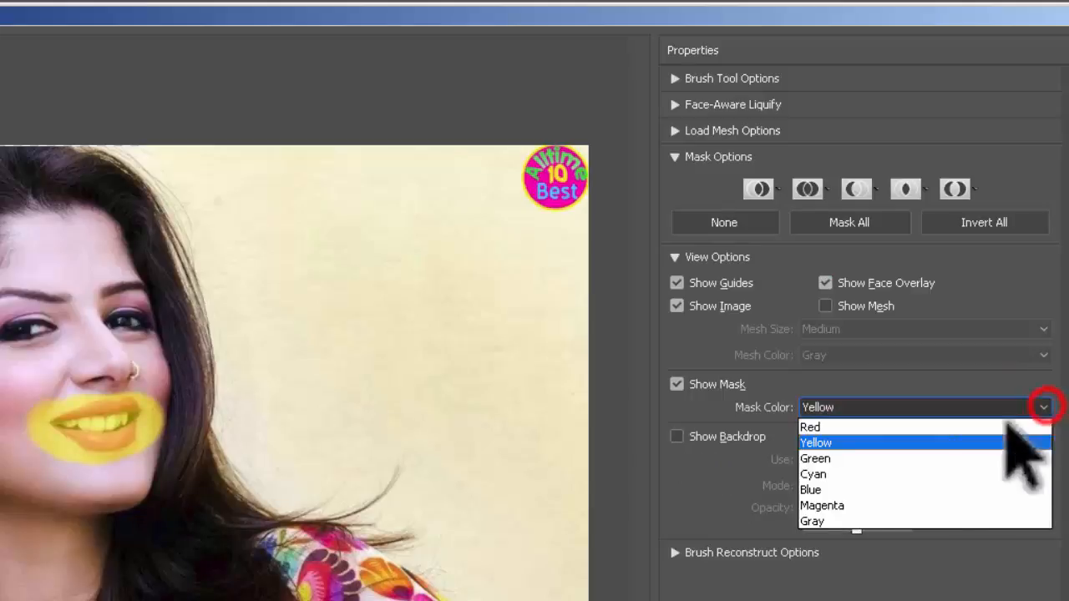
pyautogui.click(837, 492)
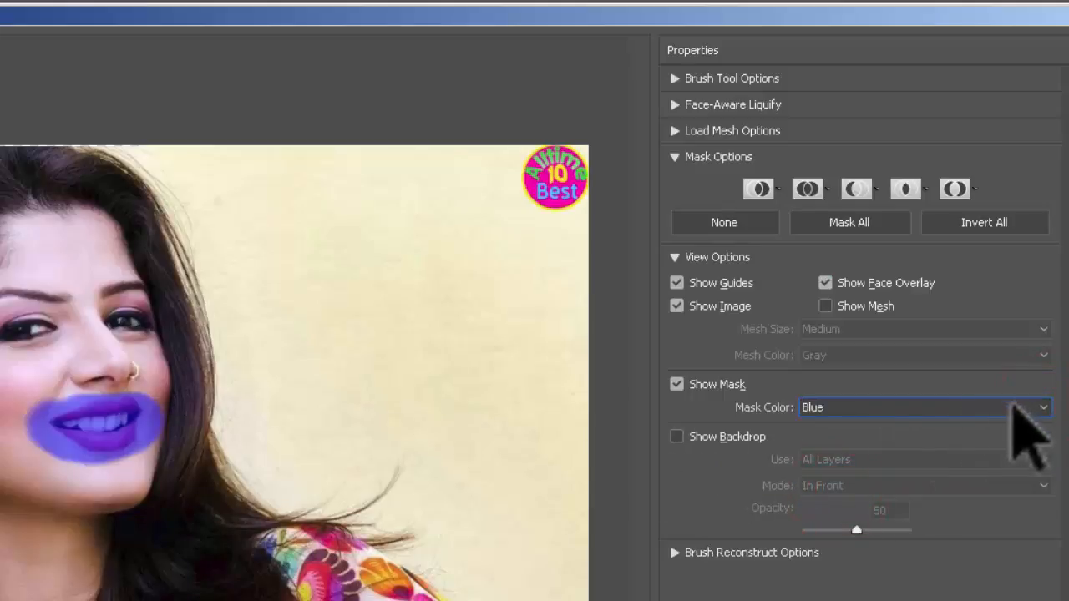
pyautogui.click(1043, 407)
pyautogui.click(823, 503)
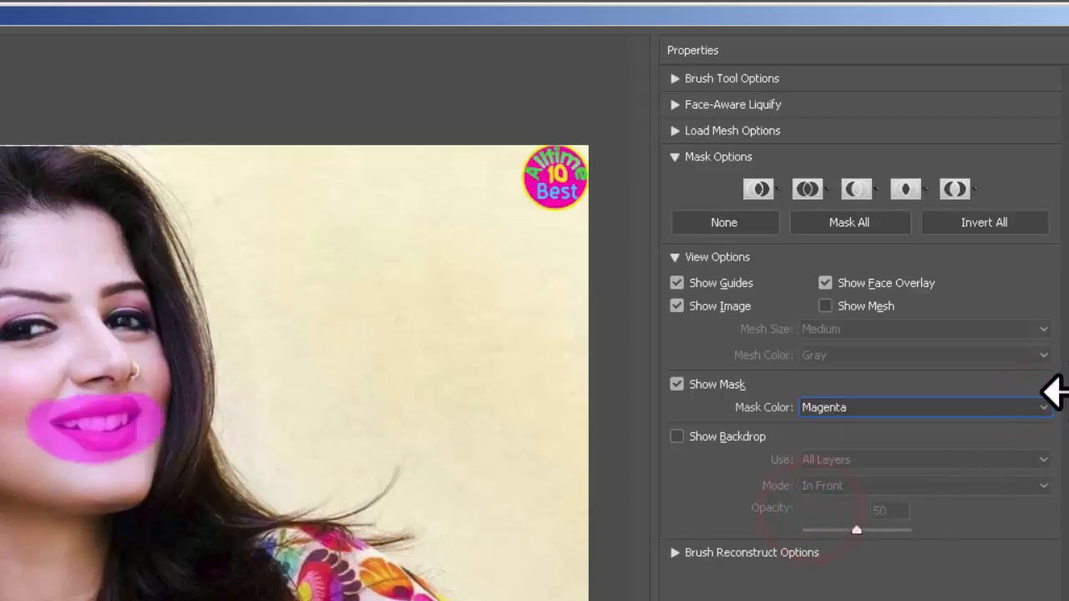
pyautogui.click(1043, 407)
pyautogui.click(855, 521)
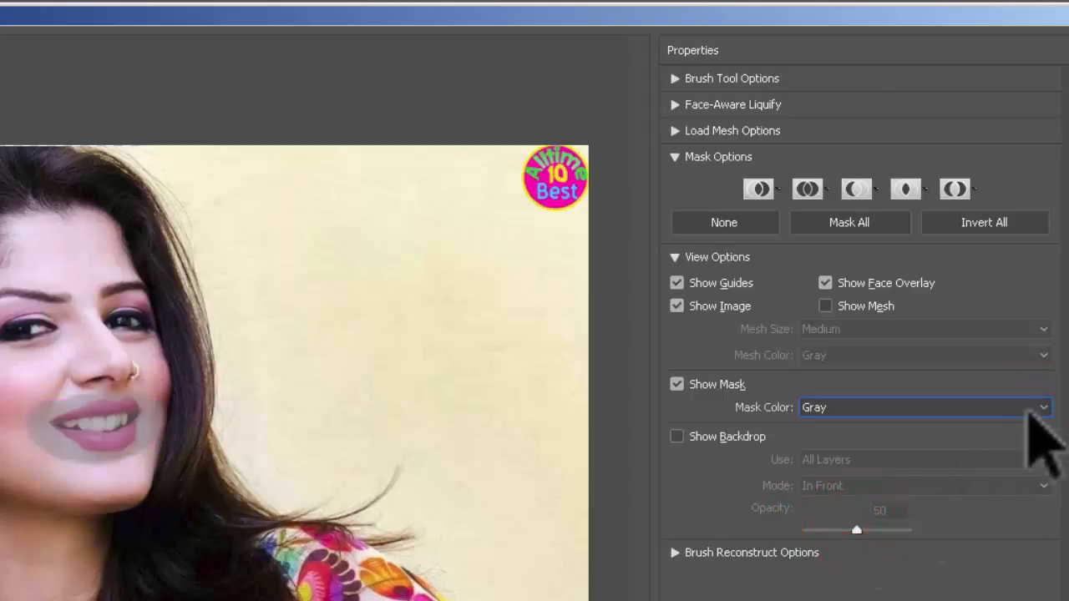
pyautogui.click(1040, 407)
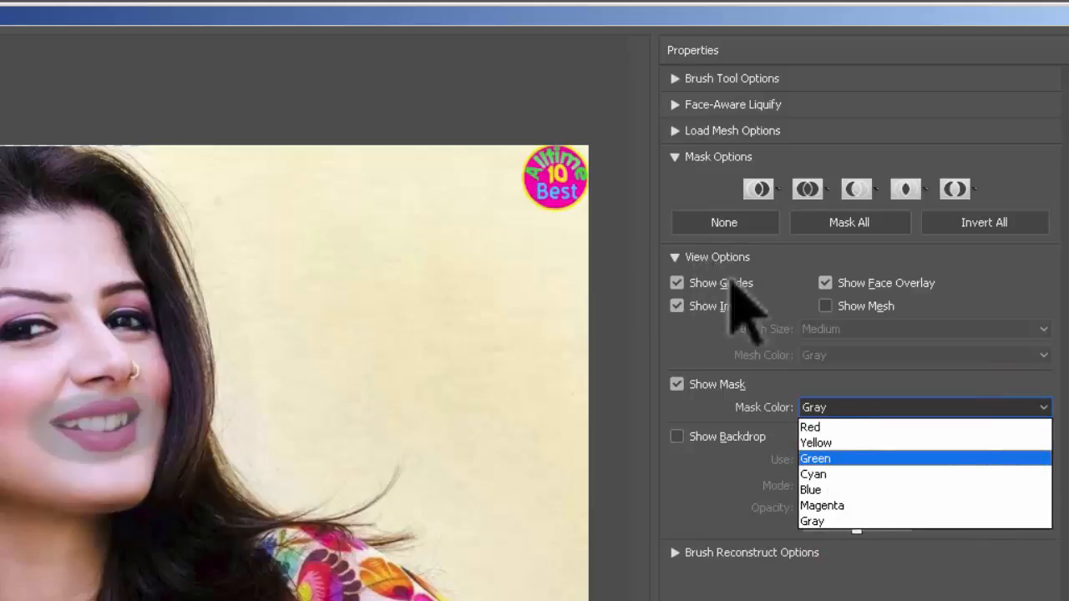
pyautogui.click(822, 443)
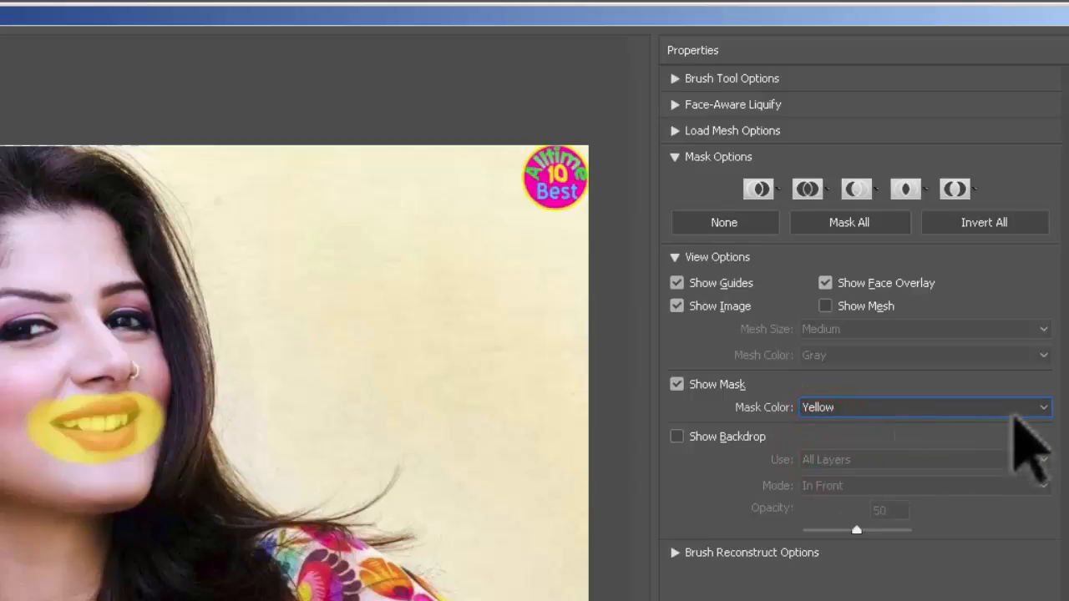
# Set the mask color to Green and paint a freeze mask over both eyes with the Freeze Mask Tool.
pyautogui.click(1045, 407)
pyautogui.click(828, 459)
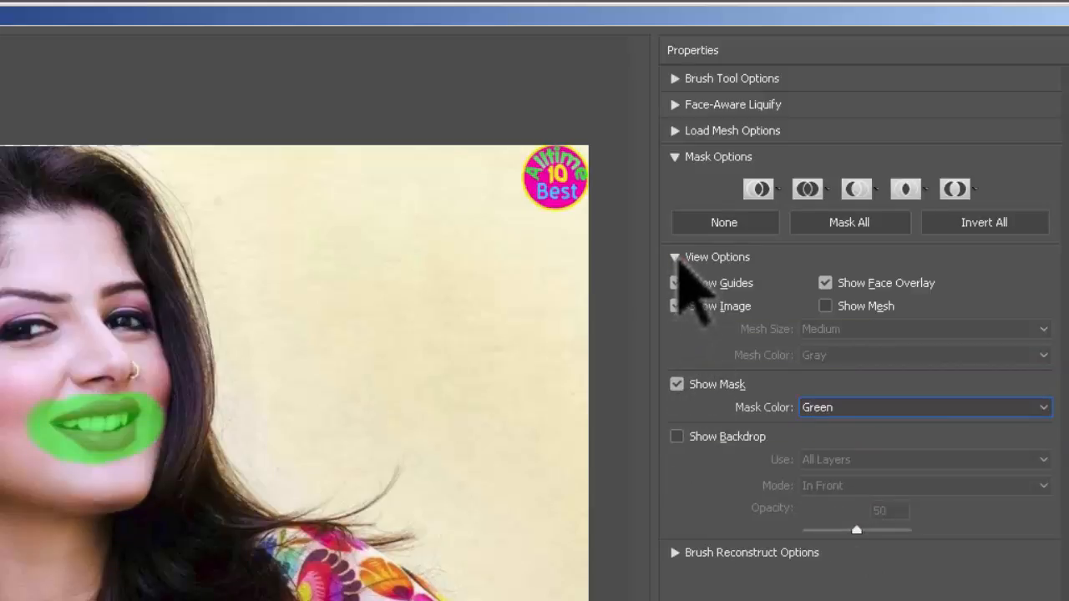
pyautogui.click(677, 257)
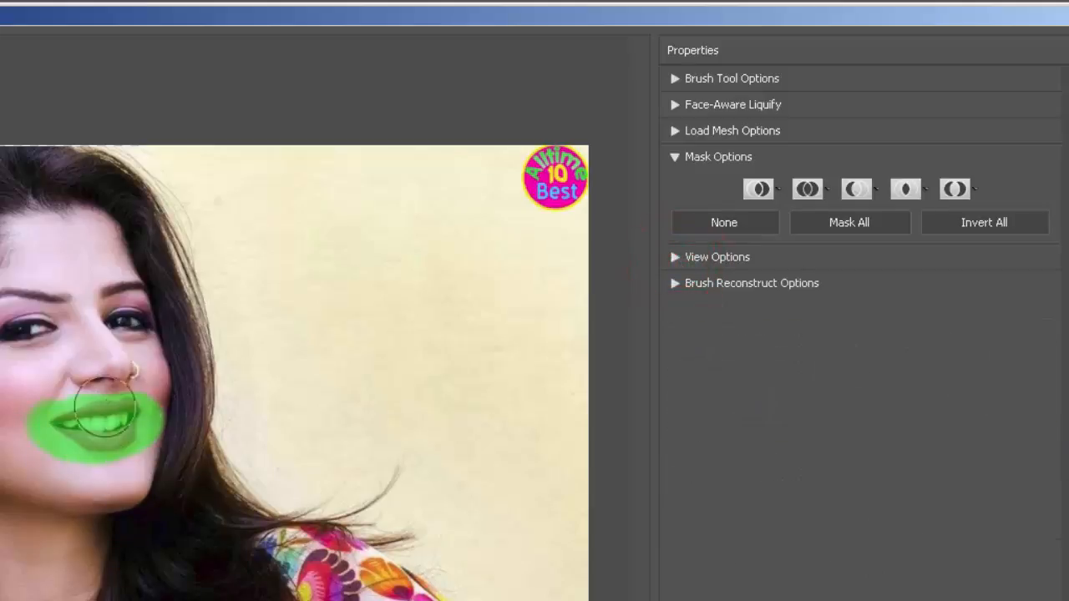
pyautogui.moveTo(45, 332); pyautogui.dragTo(0, 337)
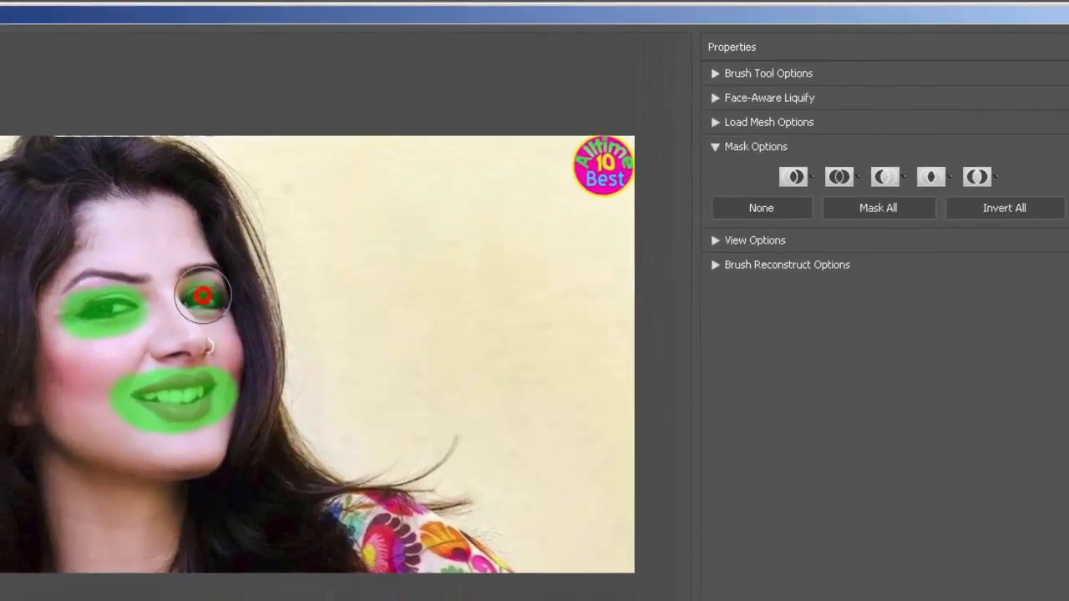
pyautogui.moveTo(203, 295); pyautogui.dragTo(219, 298)
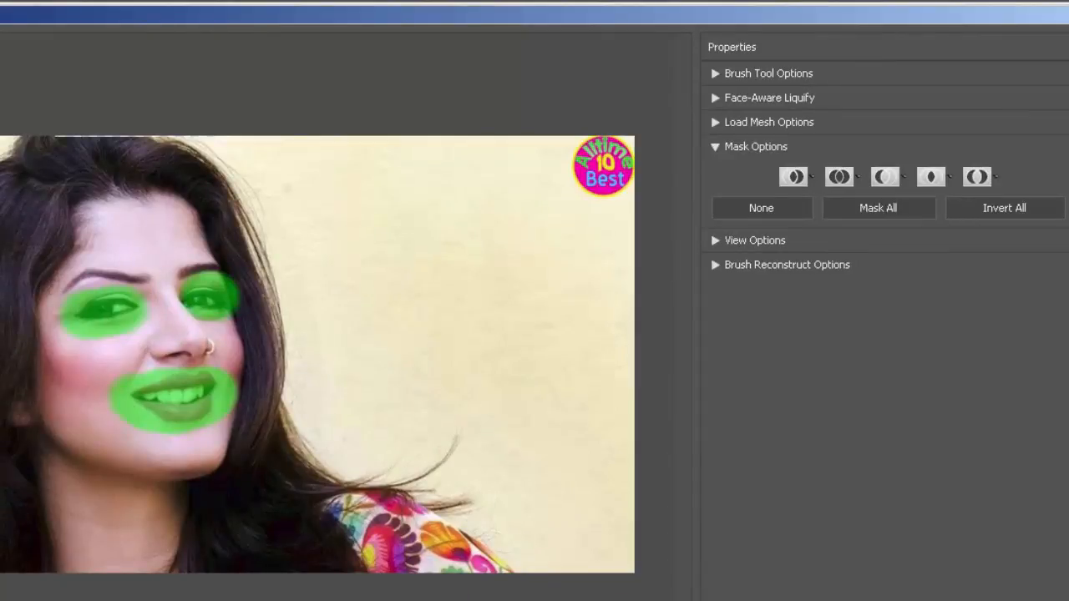
# Pucker the nose between the frozen eyes and lips and enlarge it again with the Bloat Tool.
pyautogui.click(172, 346)
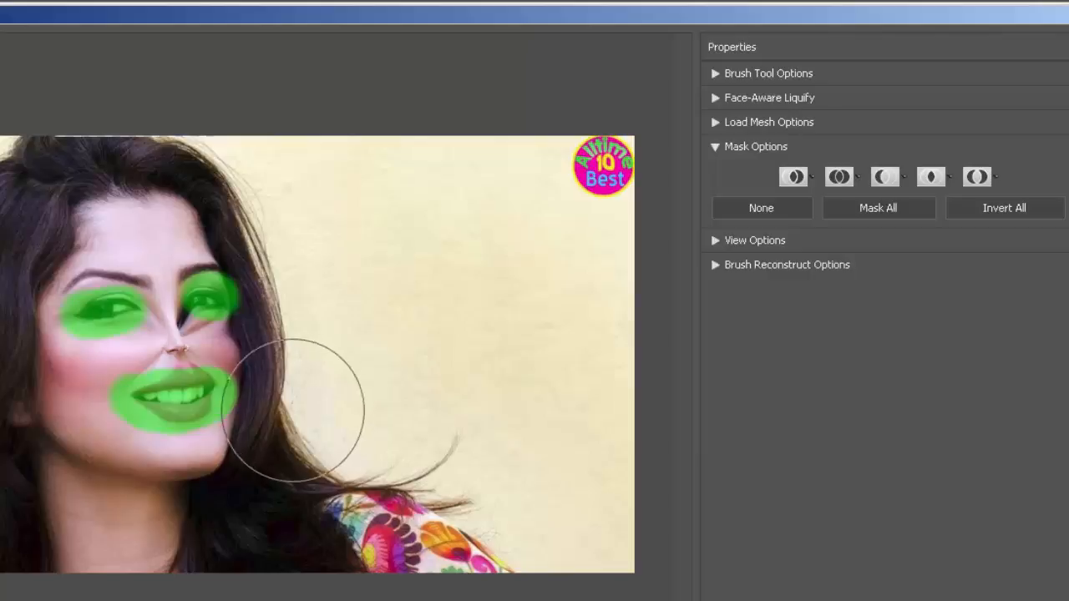
pyautogui.click(167, 350)
pyautogui.click(168, 322)
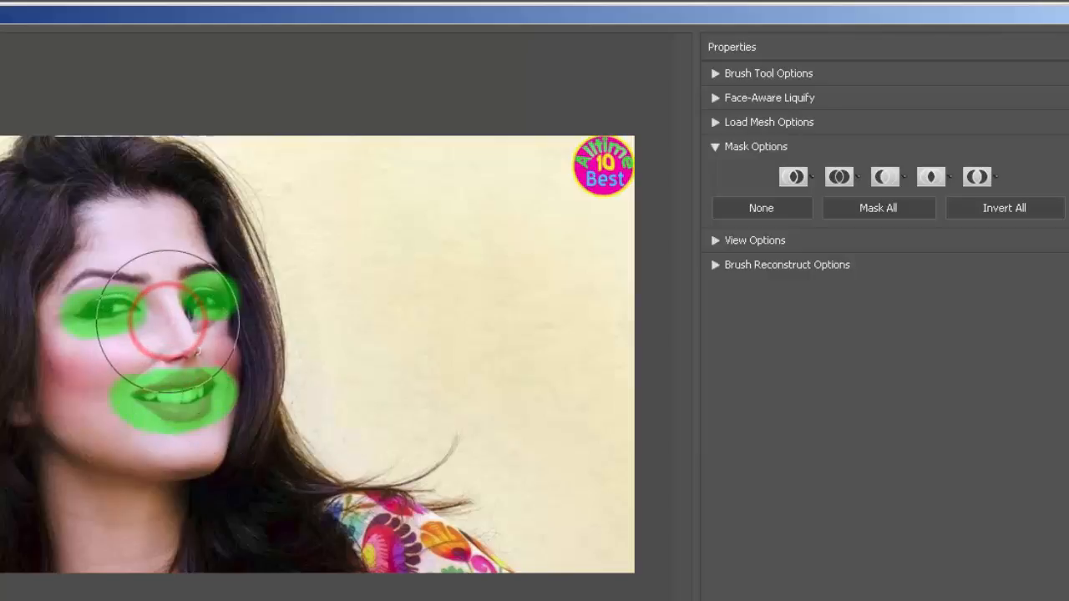
pyautogui.click(175, 312)
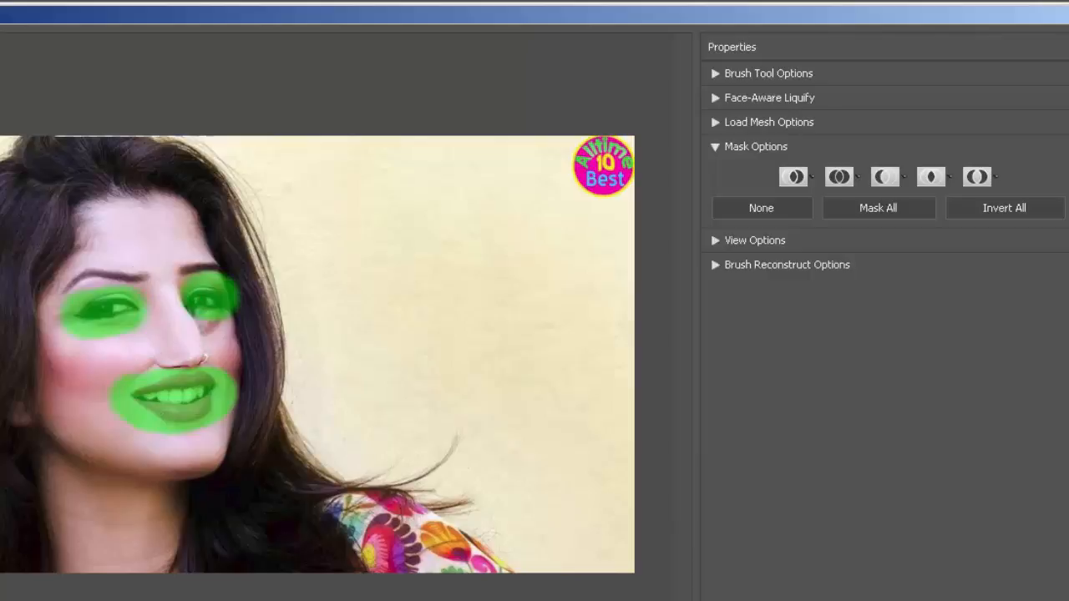
# Restore the nose and the unfrozen skin around the eyes and cheek with the Reconstruct Tool.
pyautogui.click(192, 335)
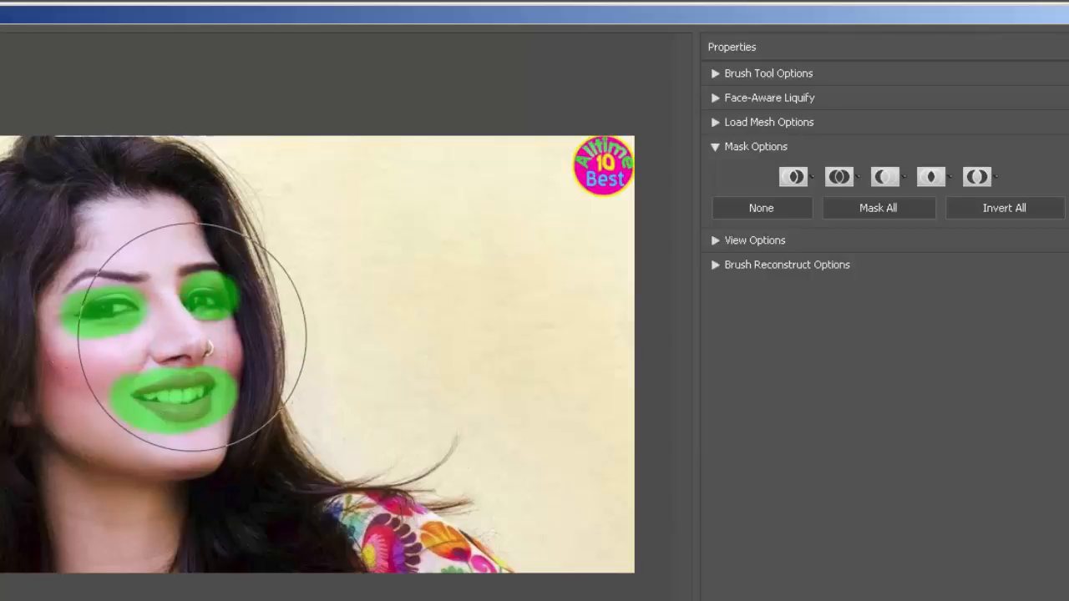
pyautogui.click(192, 301)
pyautogui.click(85, 305)
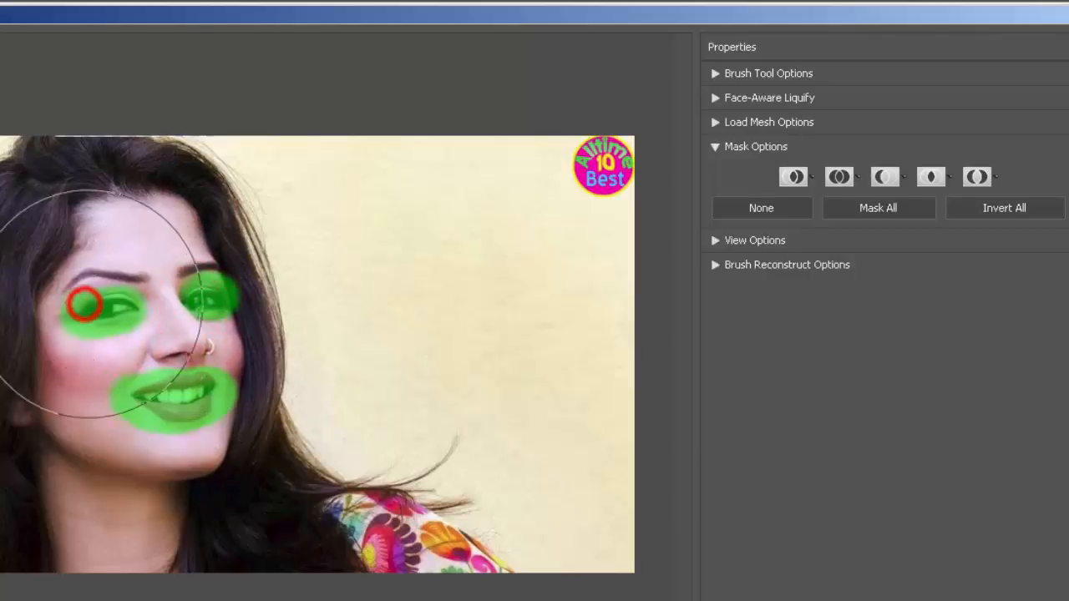
pyautogui.click(134, 325)
pyautogui.click(146, 344)
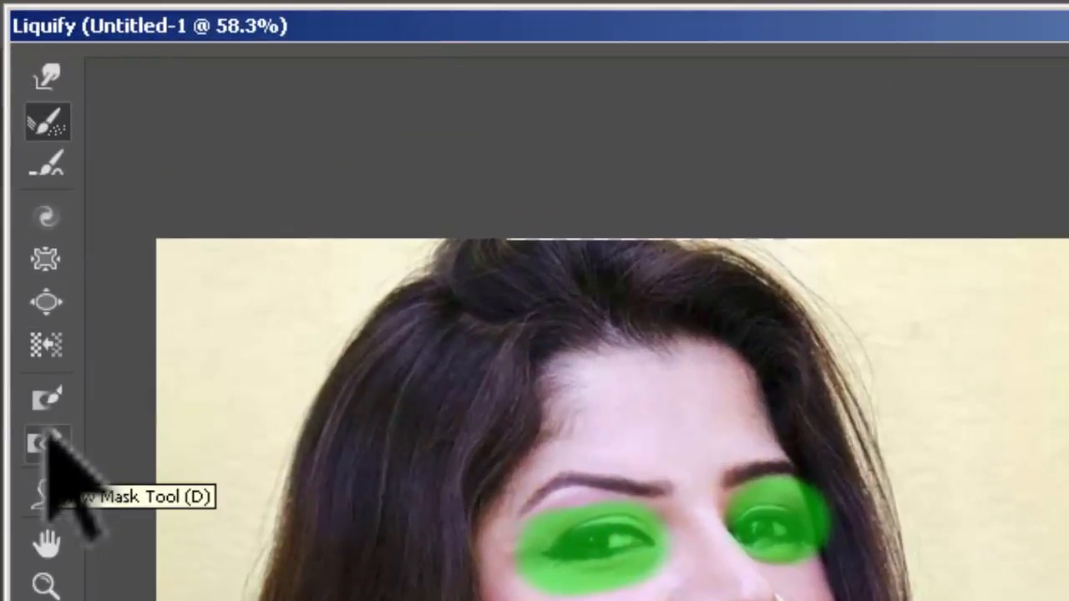
# Erase the freeze mask from both eyes and the lips with the Thaw Mask Tool.
pyautogui.click(44, 440)
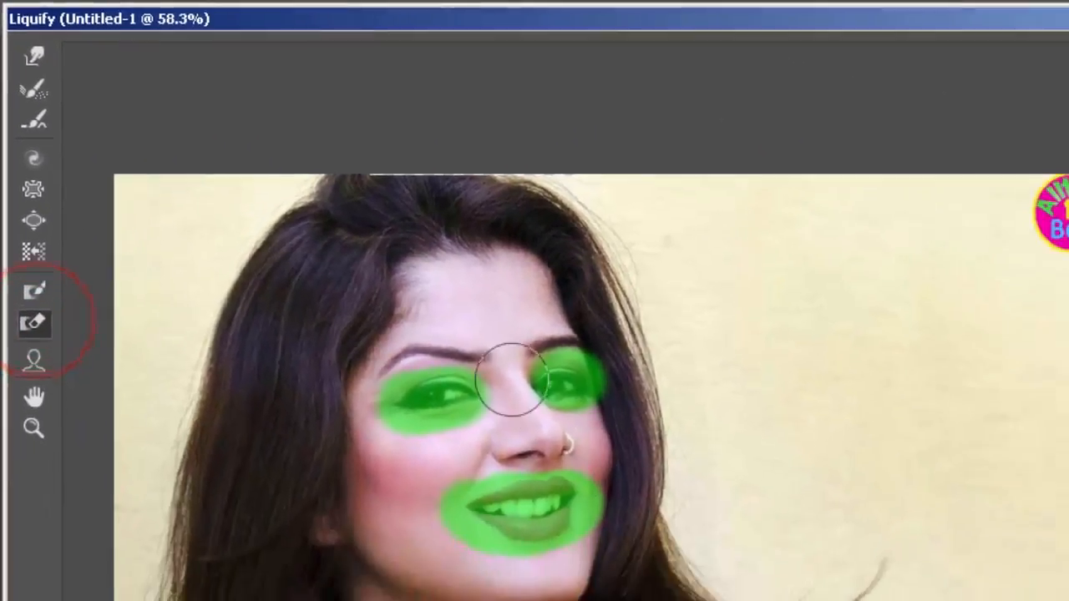
pyautogui.moveTo(511, 380)
pyautogui.mouseDown()
pyautogui.moveTo(440, 462)
pyautogui.moveTo(547, 329)
pyautogui.moveTo(578, 350)
pyautogui.moveTo(476, 512)
pyautogui.mouseUp()
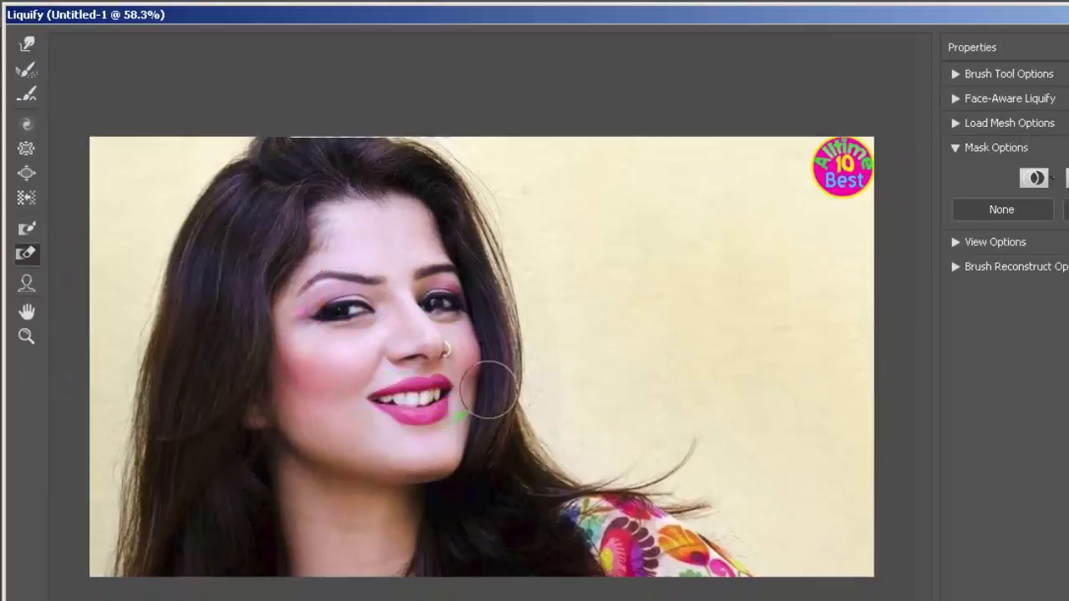
# Restore the unfrozen eyes, nose and brow area with the Reconstruct Tool.
pyautogui.click(27, 70)
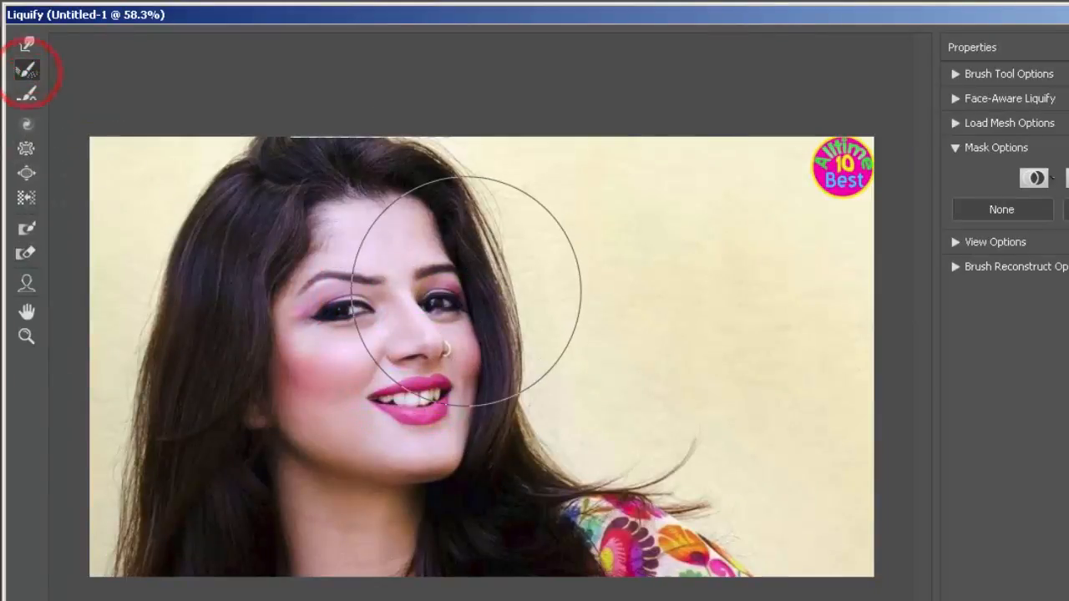
pyautogui.click(450, 277)
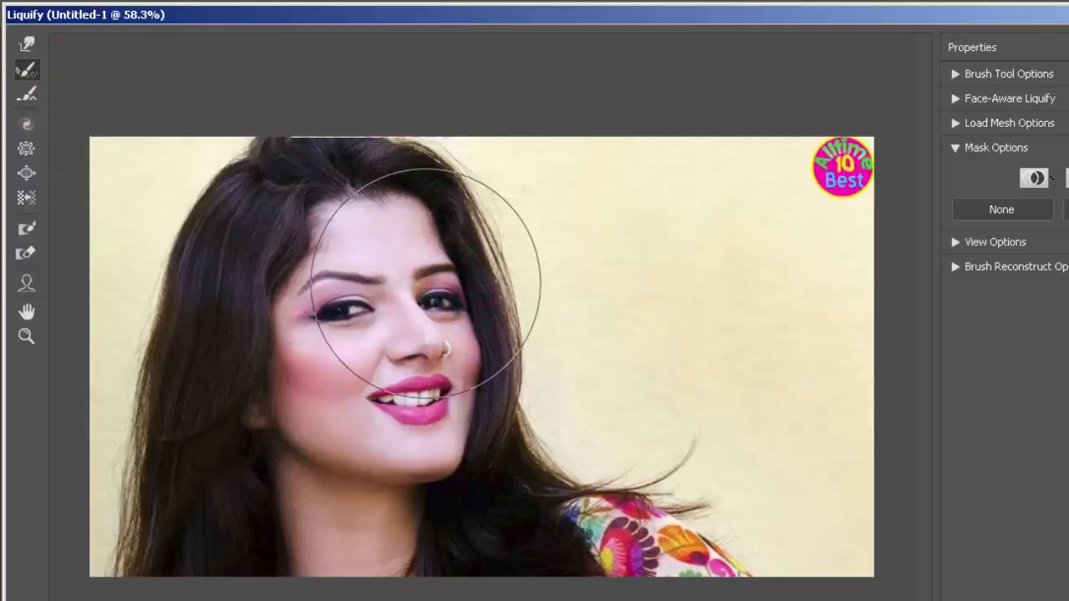
pyautogui.click(425, 282)
pyautogui.click(414, 293)
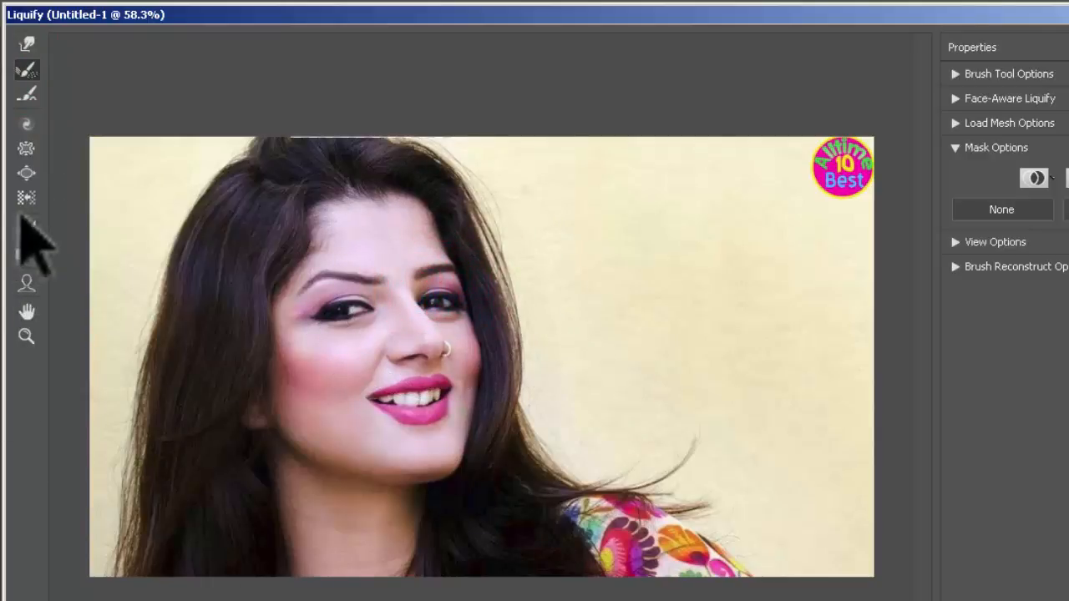
# Paint a freeze mask over both eyes with their eyebrows and over the lips with the Freeze Mask Tool.
pyautogui.click(27, 228)
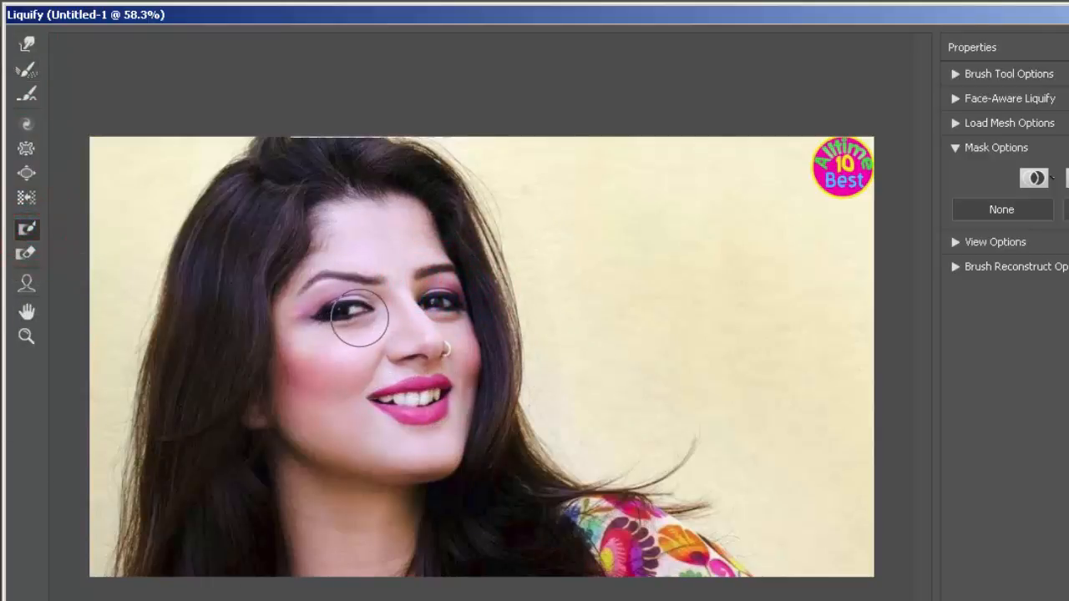
pyautogui.moveTo(361, 316); pyautogui.dragTo(326, 326)
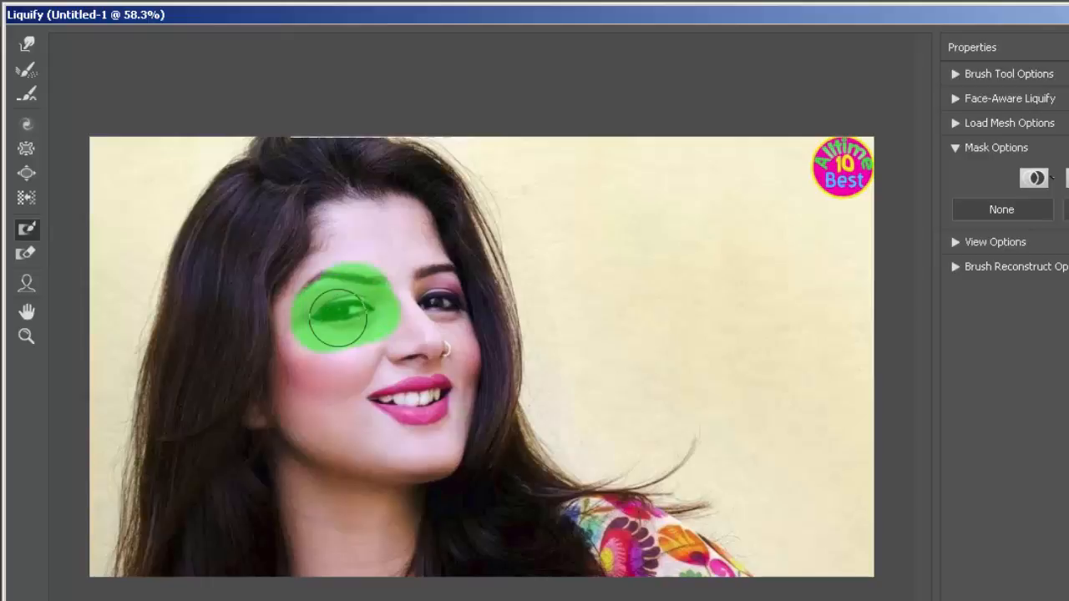
pyautogui.moveTo(446, 279)
pyautogui.mouseDown()
pyautogui.moveTo(428, 286)
pyautogui.moveTo(458, 292)
pyautogui.mouseUp()
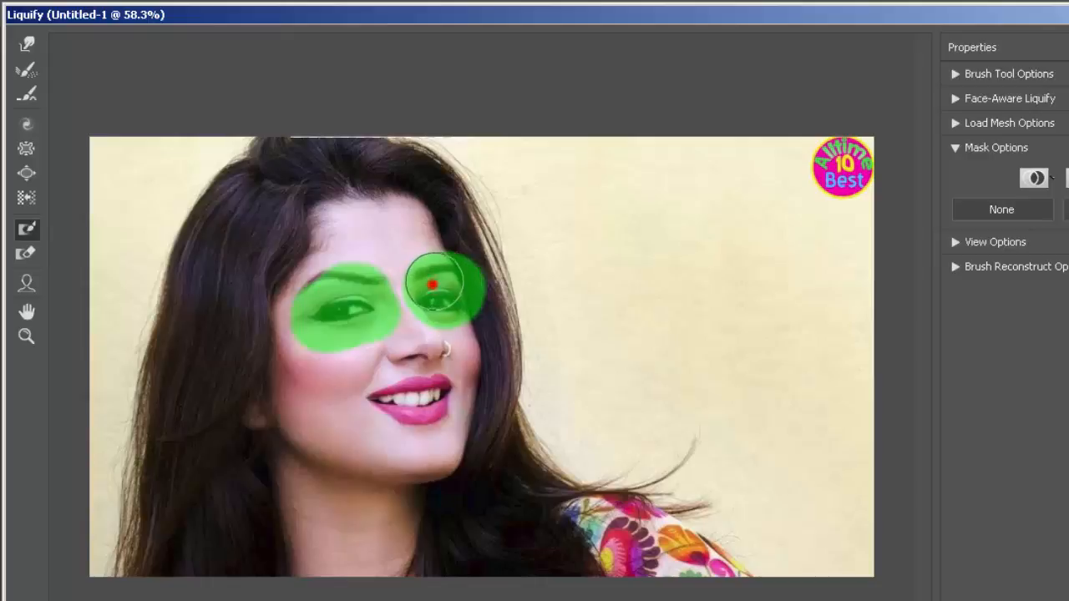
pyautogui.moveTo(433, 284); pyautogui.dragTo(437, 281)
pyautogui.moveTo(451, 391); pyautogui.dragTo(372, 408)
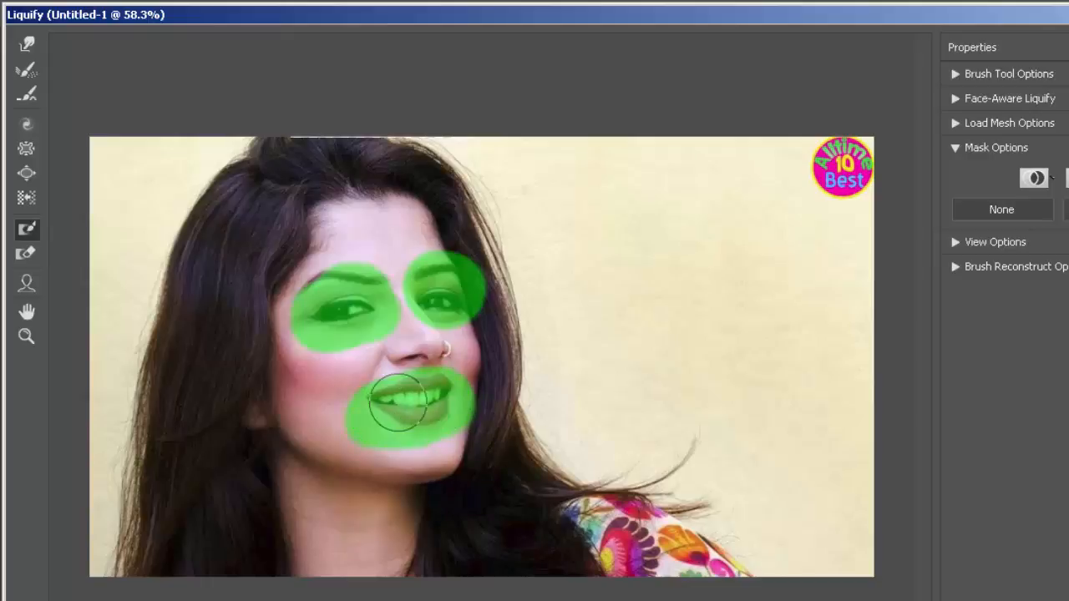
# Shrink the nose with the Pucker Tool and swell it back out with the Bloat Tool while the mask is on.
pyautogui.click(26, 148)
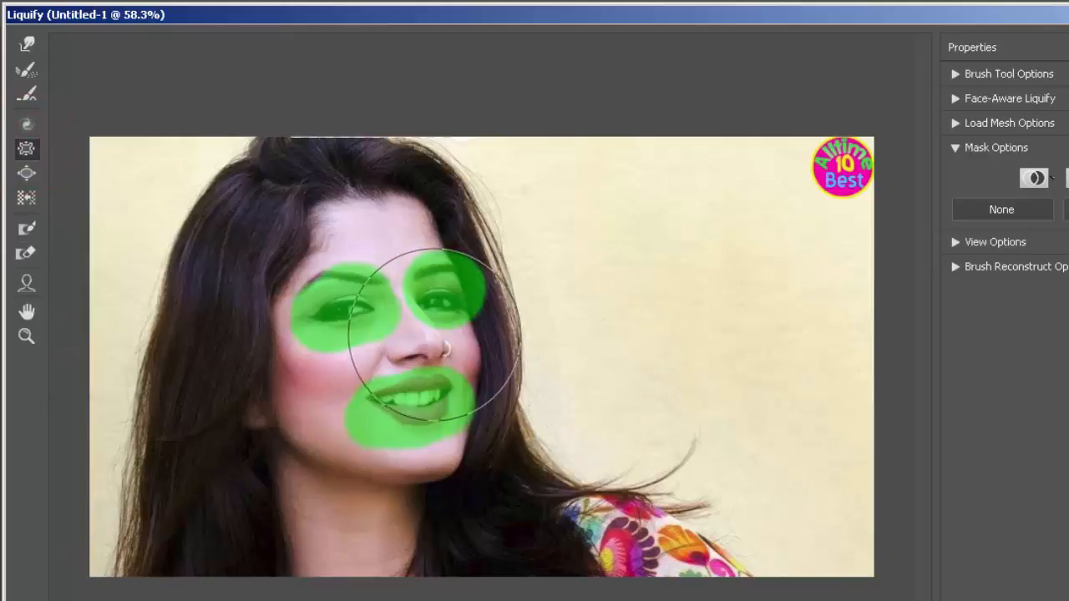
pyautogui.moveTo(426, 358); pyautogui.dragTo(426, 348)
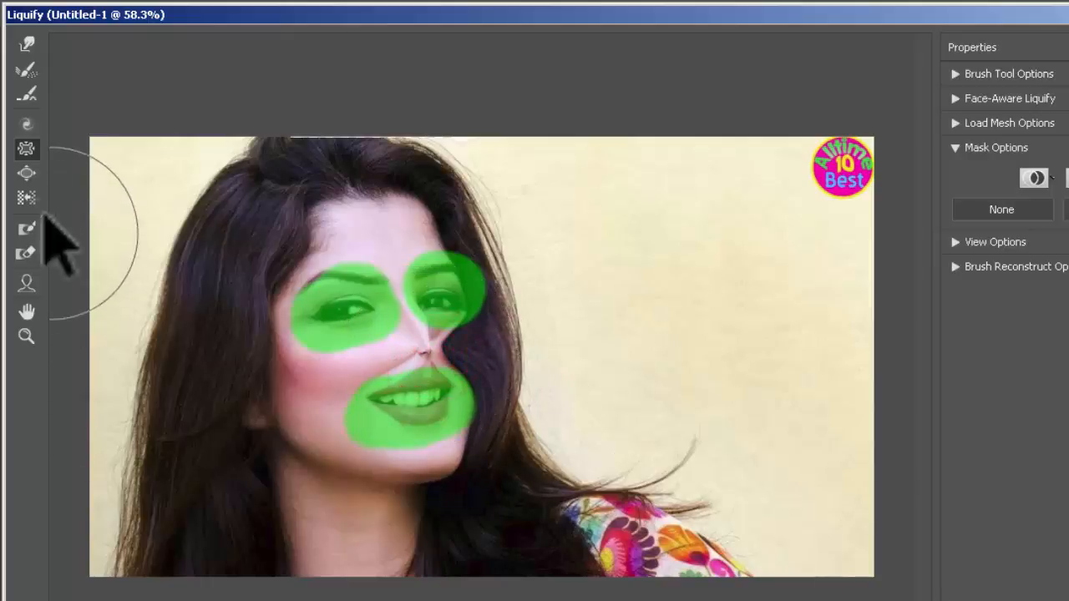
pyautogui.click(25, 174)
pyautogui.moveTo(425, 352); pyautogui.dragTo(426, 345)
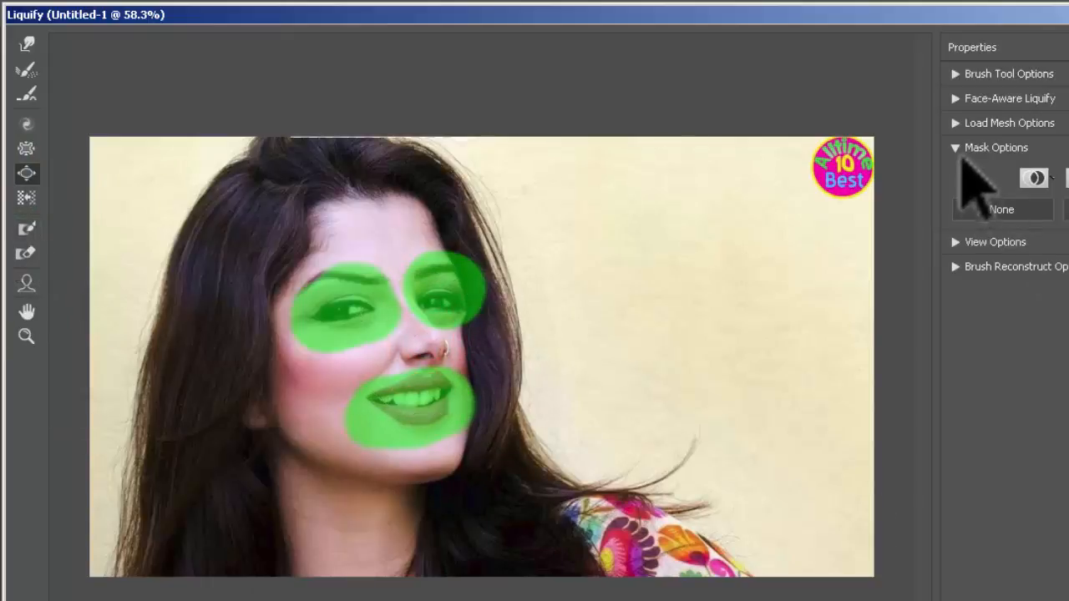
# Expand the view options and turn off the Show Mask overlay.
pyautogui.click(956, 242)
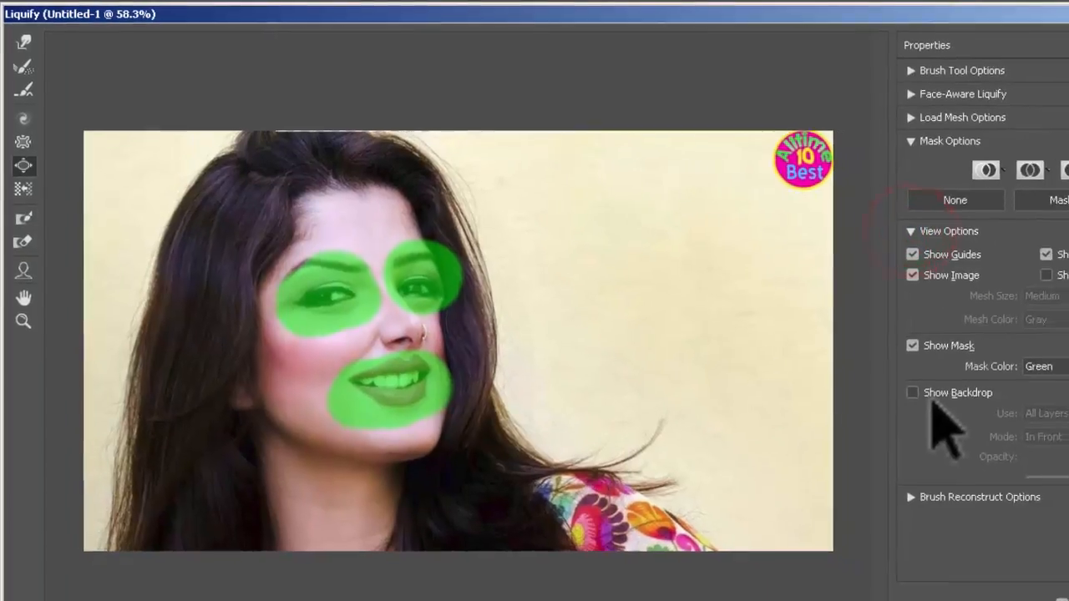
pyautogui.click(838, 318)
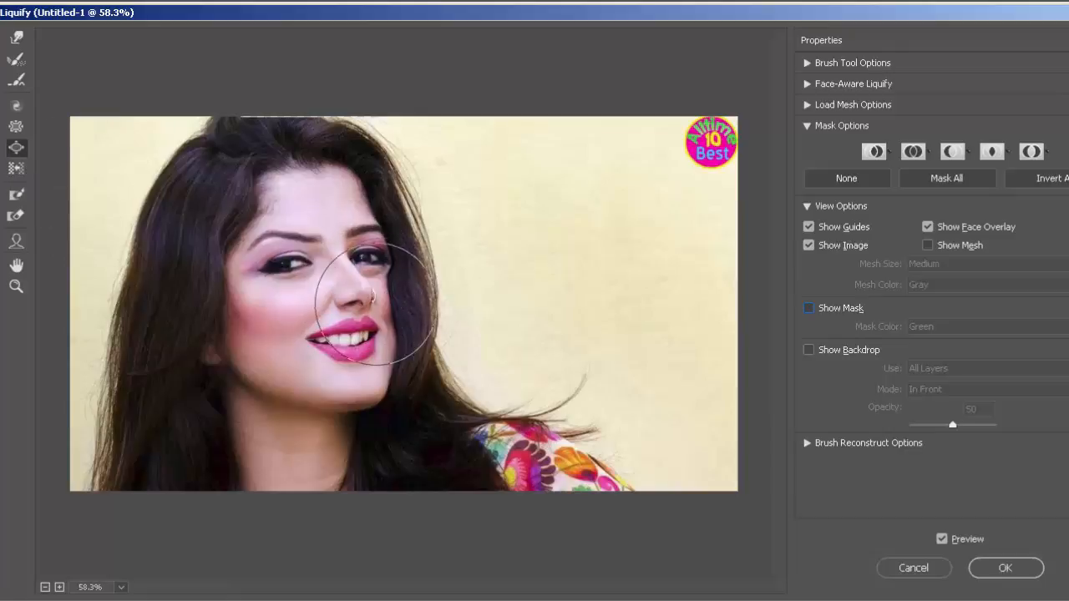
# Brush over the nose, cheek and inner eye area with the Reconstruct Tool to restore the unmasked parts of the face.
pyautogui.click(16, 59)
pyautogui.click(365, 284)
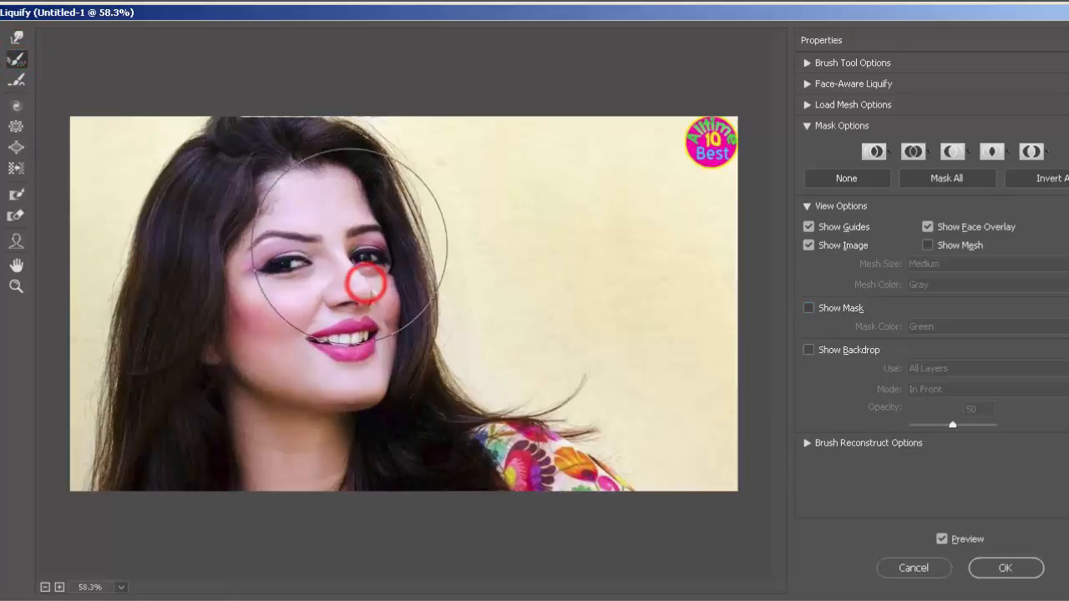
pyautogui.click(389, 218)
pyautogui.click(391, 226)
pyautogui.click(387, 245)
pyautogui.click(383, 268)
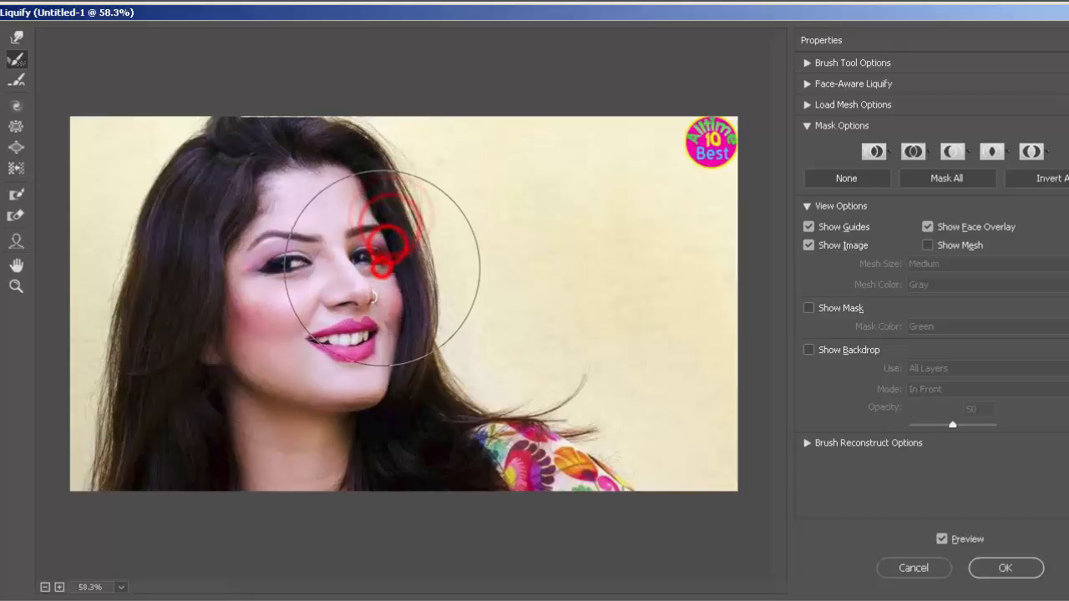
pyautogui.click(348, 336)
pyautogui.click(336, 295)
pyautogui.click(312, 260)
pyautogui.click(354, 266)
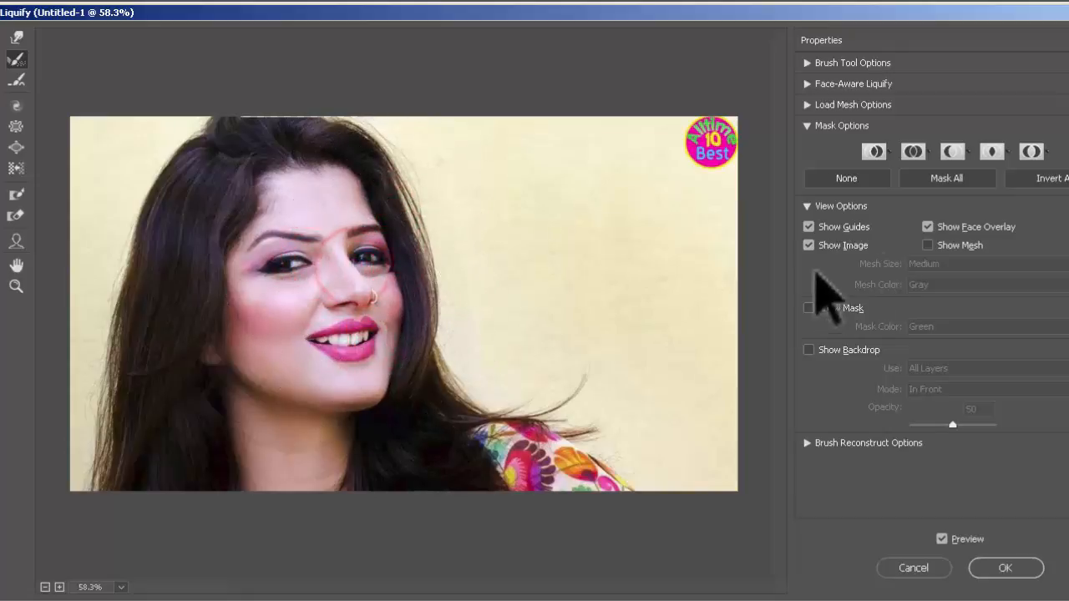
# Turn the Show Mask overlay back on and erase the mask from both eyes and the lips with the Thaw Mask Tool.
pyautogui.click(809, 308)
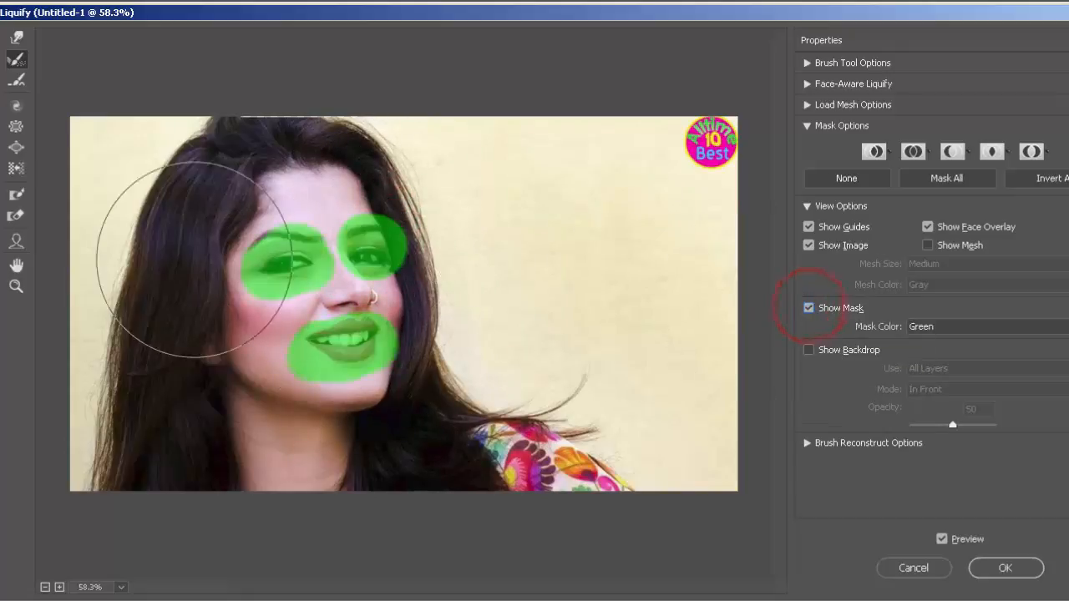
pyautogui.click(16, 216)
pyautogui.click(363, 247)
pyautogui.click(291, 282)
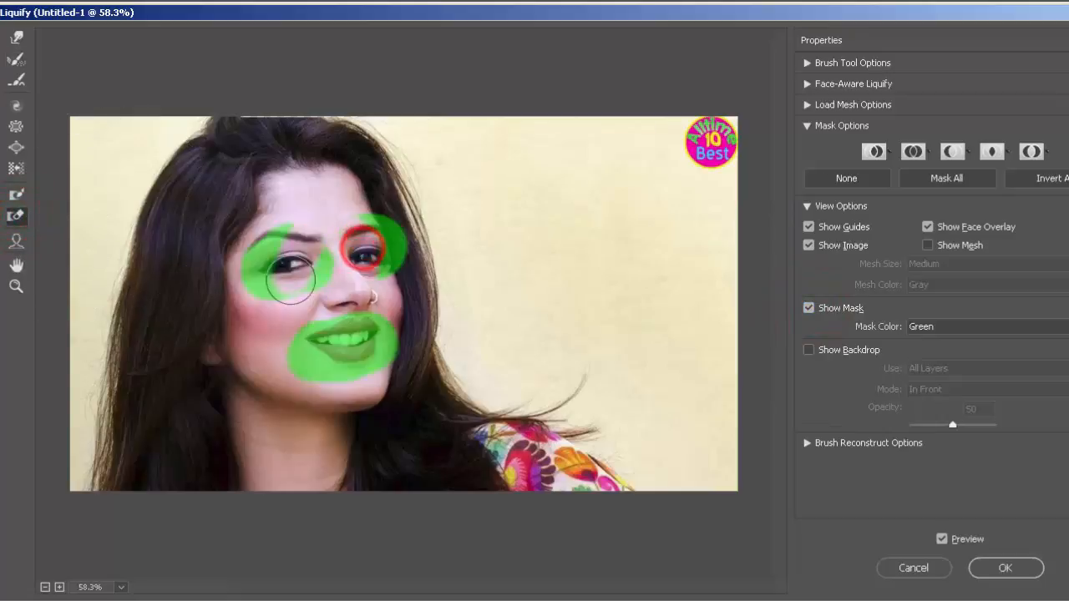
pyautogui.moveTo(290, 282)
pyautogui.mouseDown()
pyautogui.moveTo(303, 233)
pyautogui.moveTo(321, 234)
pyautogui.moveTo(328, 295)
pyautogui.moveTo(355, 281)
pyautogui.mouseUp()
pyautogui.moveTo(281, 337); pyautogui.dragTo(369, 332)
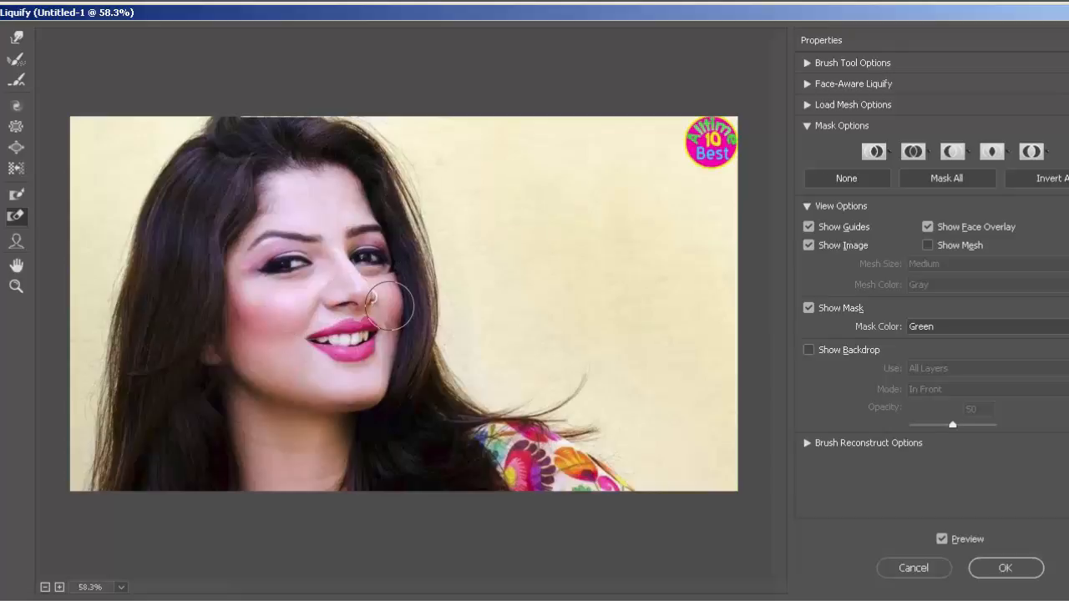
# Collapse the View Options and Mask Options sections and expand the Brush Reconstruct Options.
pyautogui.click(807, 207)
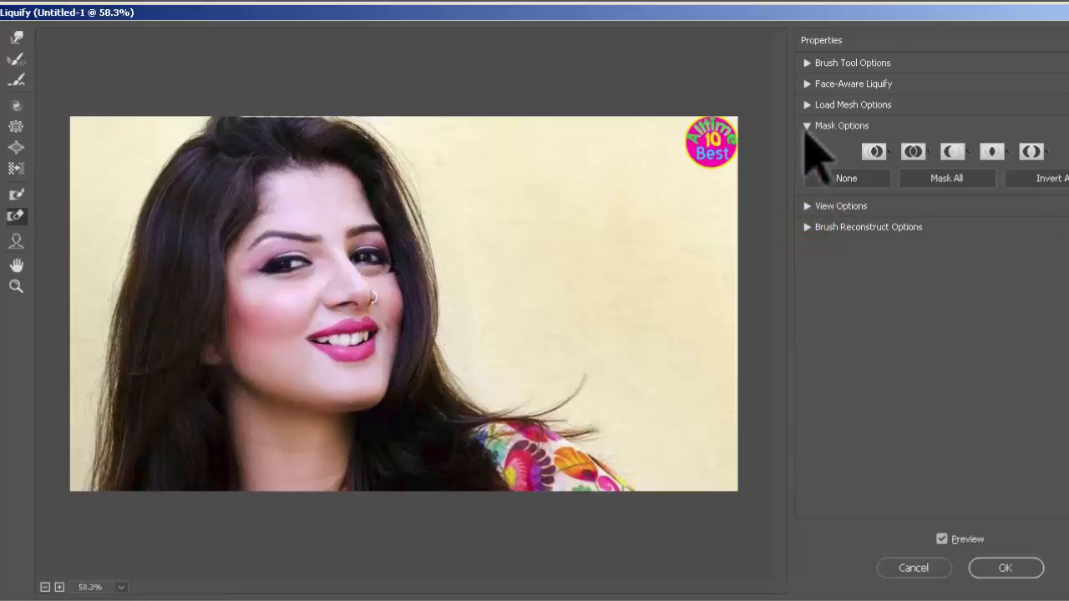
pyautogui.click(807, 126)
pyautogui.scroll(1, 320, 456)
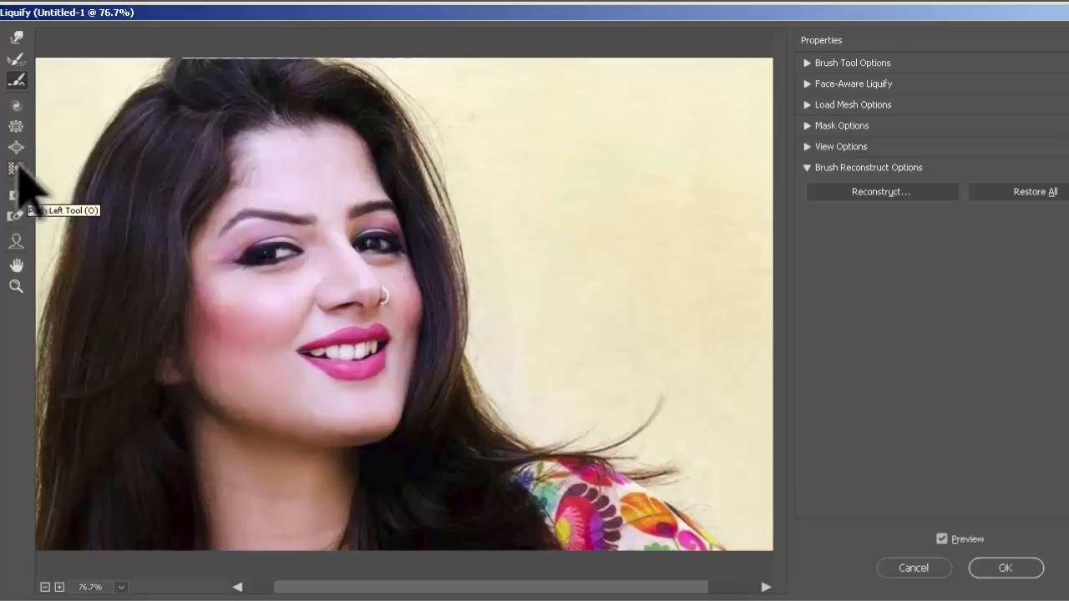
# Push the hair edge inward over the forehead, temple and cheek with the Push Left Tool, and push part of it back.
pyautogui.click(16, 170)
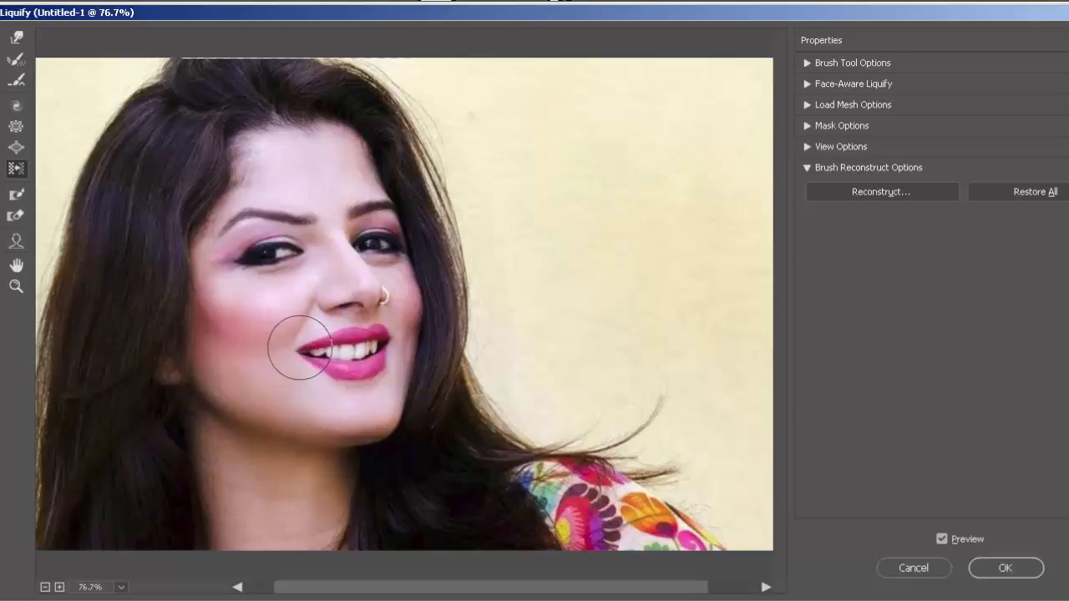
pyautogui.moveTo(299, 348); pyautogui.dragTo(299, 348)
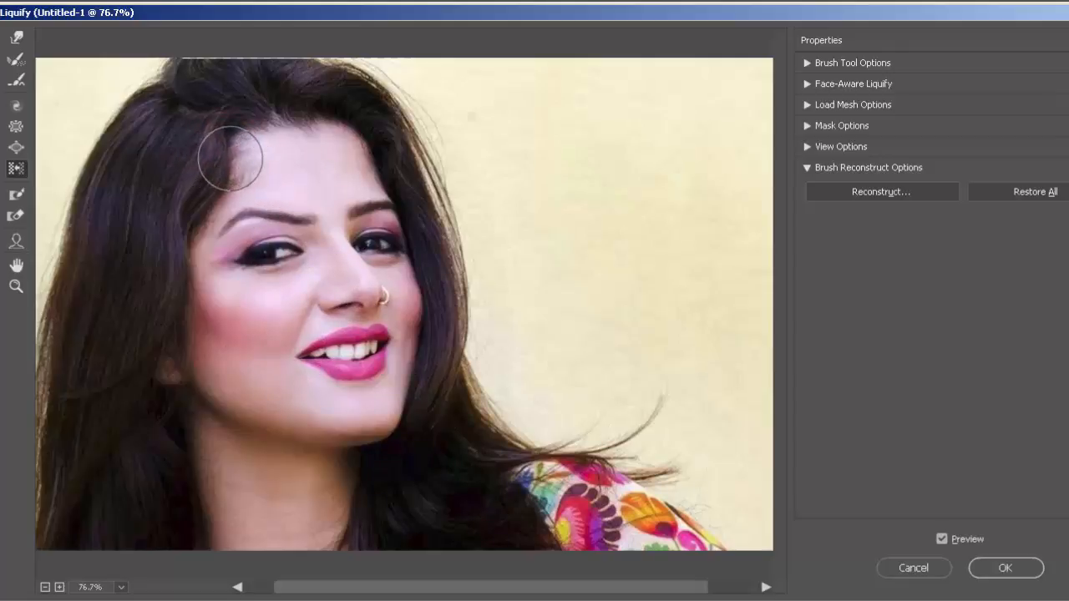
pyautogui.moveTo(312, 152)
pyautogui.mouseDown()
pyautogui.moveTo(212, 181)
pyautogui.moveTo(172, 298)
pyautogui.mouseUp()
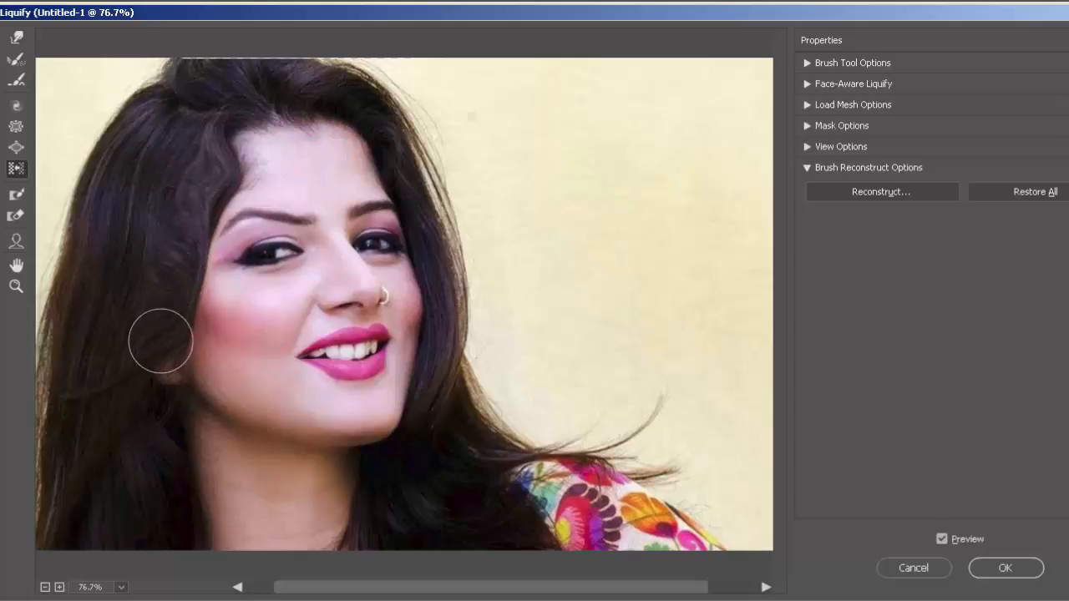
pyautogui.moveTo(160, 340); pyautogui.dragTo(172, 265)
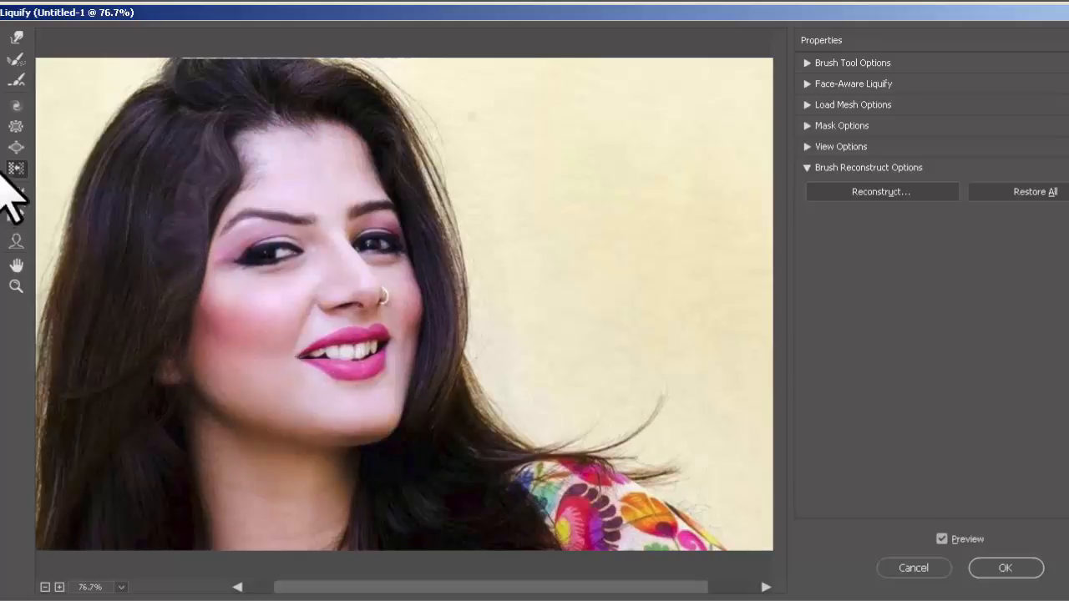
# Smooth the warped hair beside the temple with the Smooth Tool and dismiss the update notification.
pyautogui.click(18, 80)
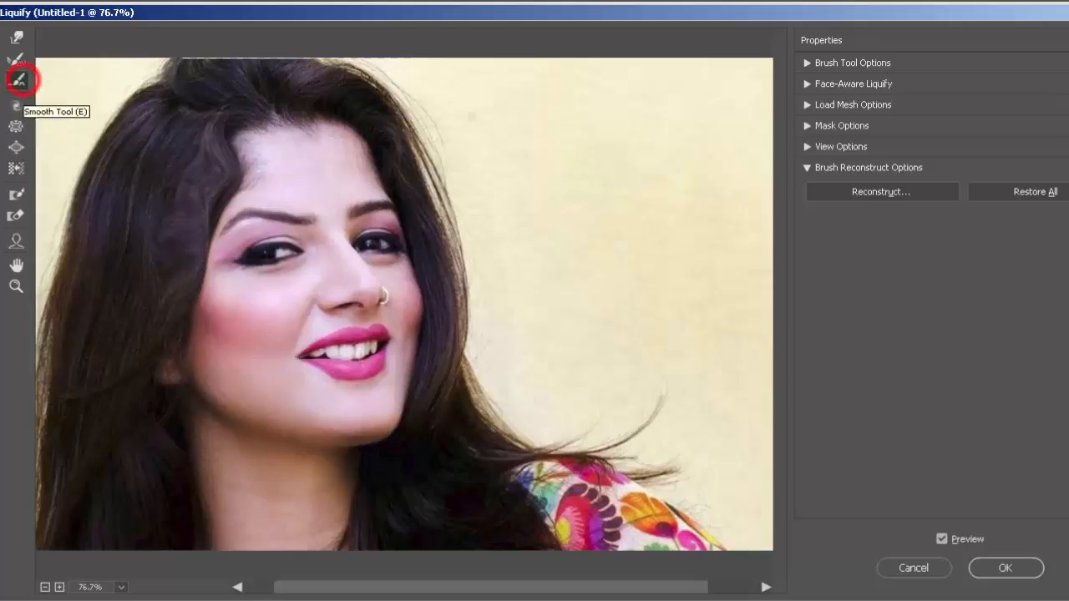
pyautogui.moveTo(205, 190)
pyautogui.mouseDown()
pyautogui.moveTo(161, 189)
pyautogui.moveTo(142, 342)
pyautogui.moveTo(164, 267)
pyautogui.moveTo(170, 174)
pyautogui.mouseUp()
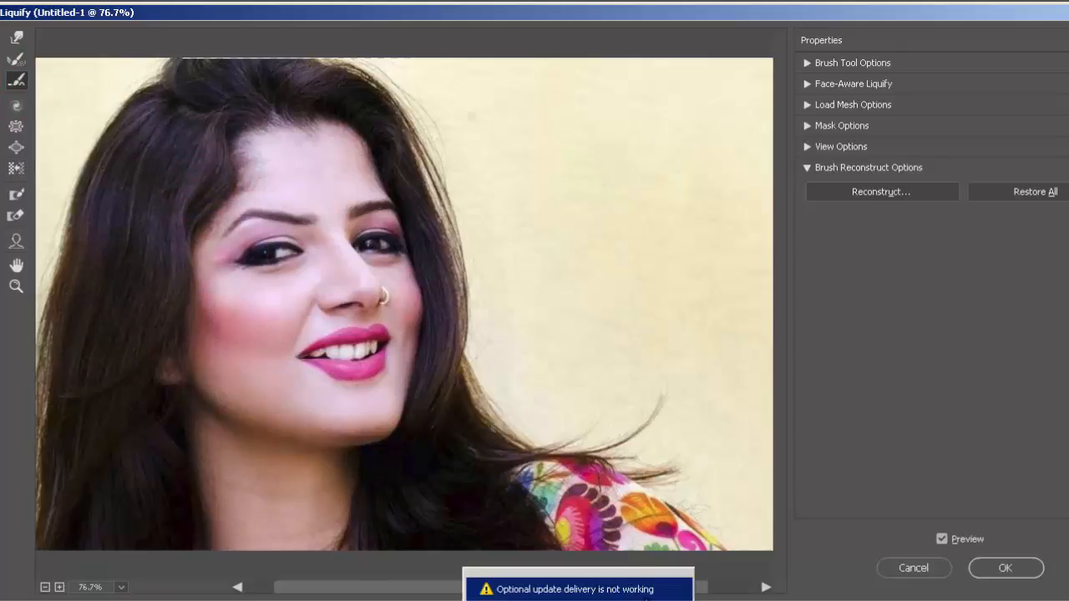
pyautogui.click(672, 589)
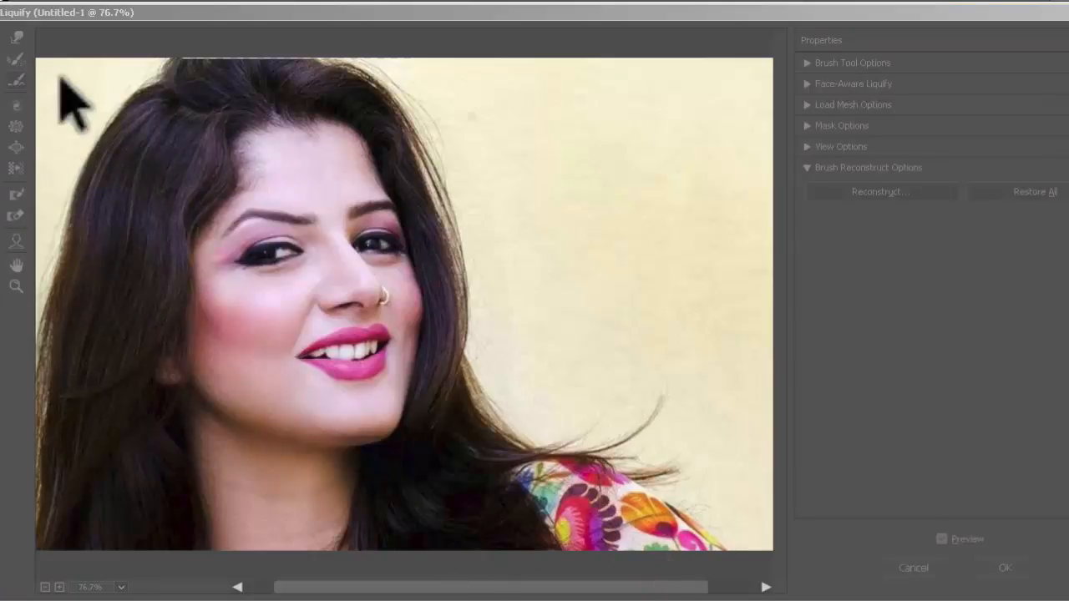
pyautogui.click(819, 442)
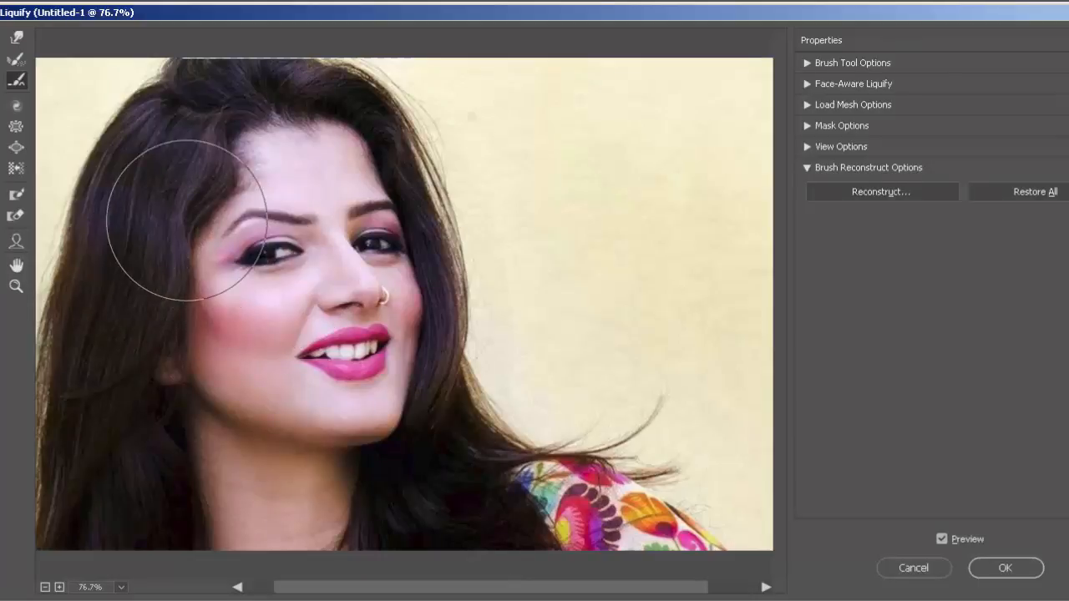
# Shift the hair edge along the forehead, temple and cheek outward and inward repeatedly with the Push Left Tool.
pyautogui.click(17, 167)
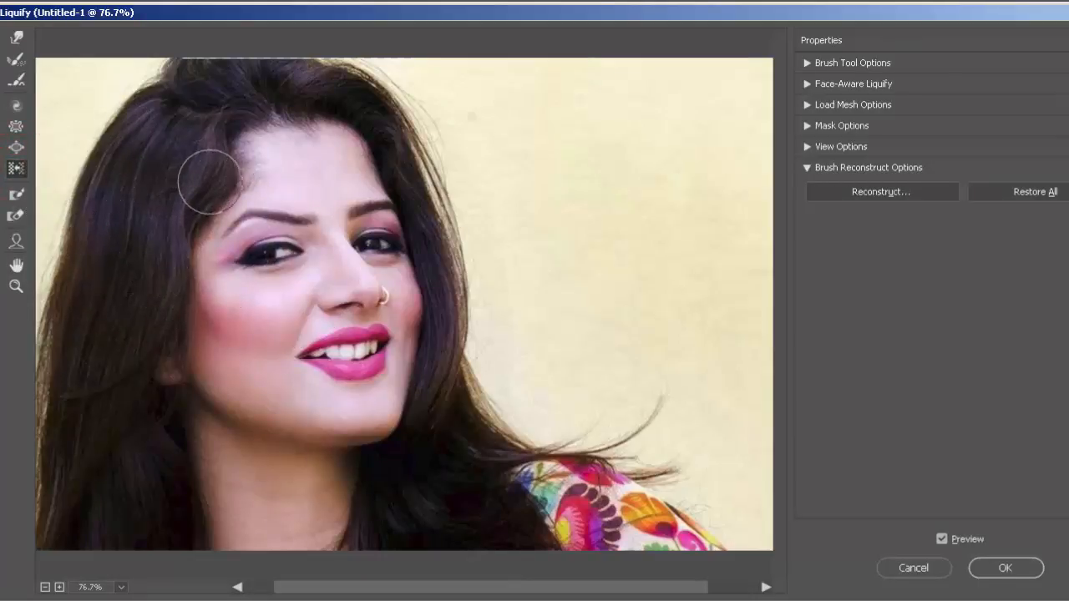
pyautogui.moveTo(232, 148)
pyautogui.mouseDown()
pyautogui.moveTo(196, 214)
pyautogui.moveTo(185, 346)
pyautogui.moveTo(186, 239)
pyautogui.moveTo(210, 166)
pyautogui.moveTo(240, 127)
pyautogui.moveTo(195, 227)
pyautogui.moveTo(178, 350)
pyautogui.mouseUp()
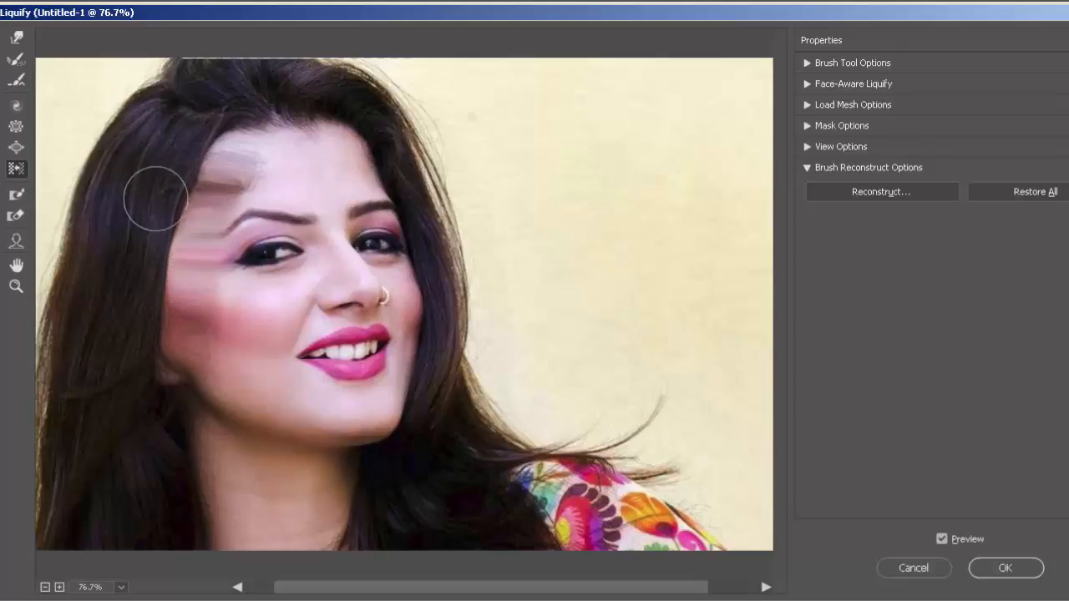
pyautogui.moveTo(170, 349); pyautogui.dragTo(175, 328)
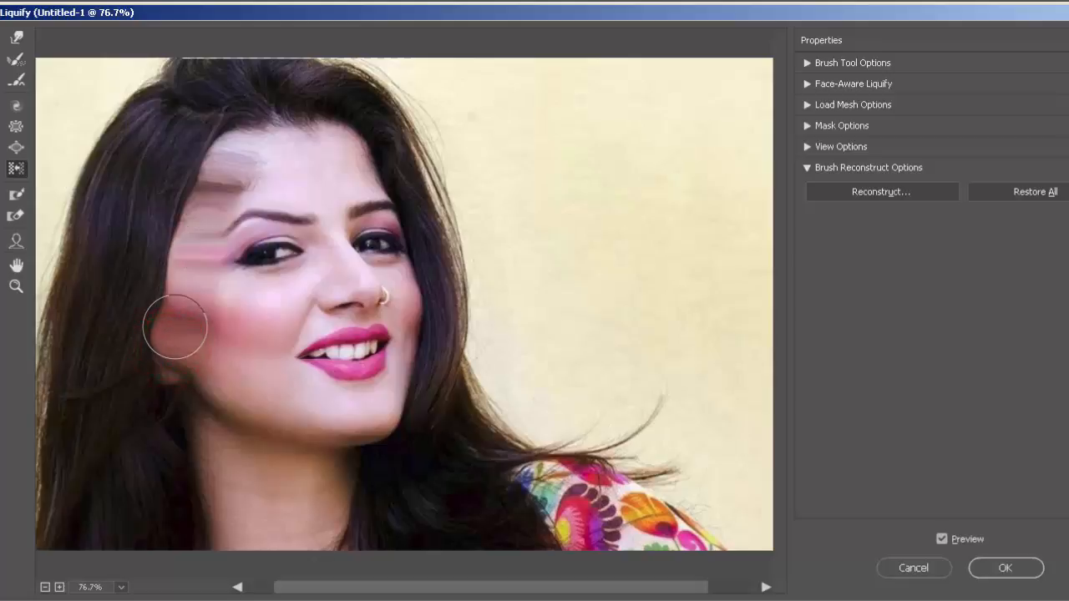
pyautogui.moveTo(220, 129); pyautogui.dragTo(205, 221)
pyautogui.moveTo(207, 167)
pyautogui.mouseDown()
pyautogui.moveTo(184, 327)
pyautogui.moveTo(191, 314)
pyautogui.mouseUp()
pyautogui.moveTo(171, 230)
pyautogui.mouseDown()
pyautogui.moveTo(167, 329)
pyautogui.moveTo(184, 365)
pyautogui.mouseUp()
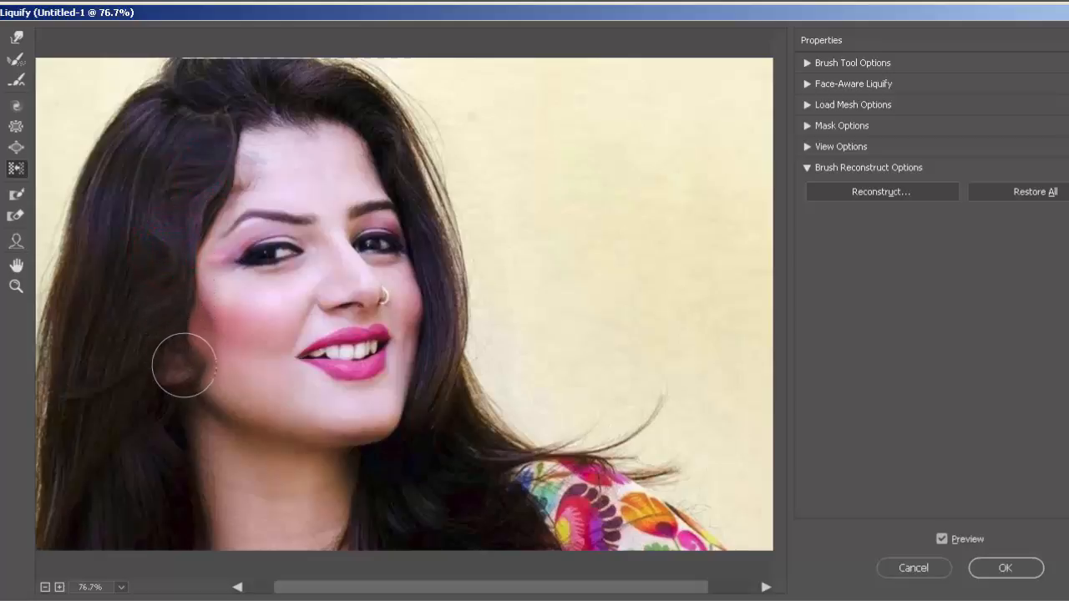
pyautogui.moveTo(184, 160); pyautogui.dragTo(181, 278)
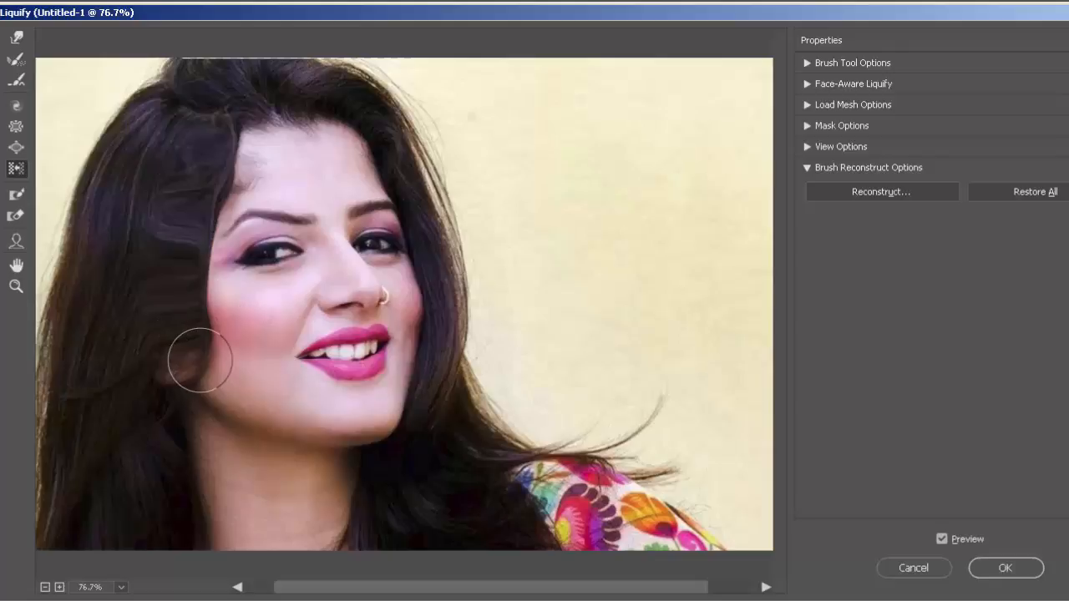
pyautogui.moveTo(200, 361)
pyautogui.mouseDown()
pyautogui.moveTo(210, 223)
pyautogui.moveTo(222, 166)
pyautogui.moveTo(240, 150)
pyautogui.mouseUp()
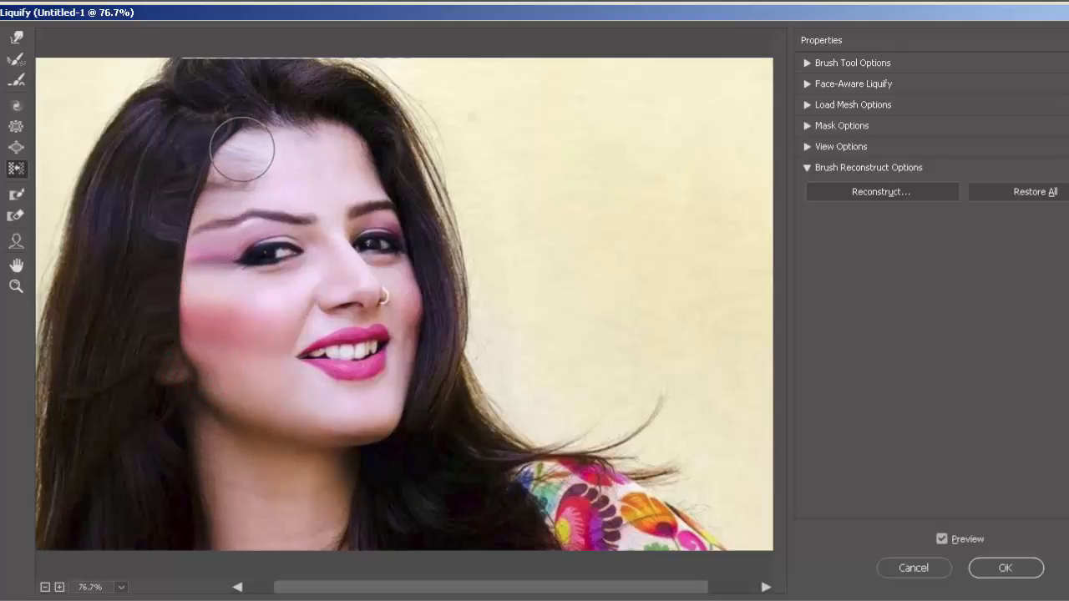
pyautogui.moveTo(233, 129)
pyautogui.mouseDown()
pyautogui.moveTo(192, 215)
pyautogui.moveTo(158, 341)
pyautogui.moveTo(167, 380)
pyautogui.mouseUp()
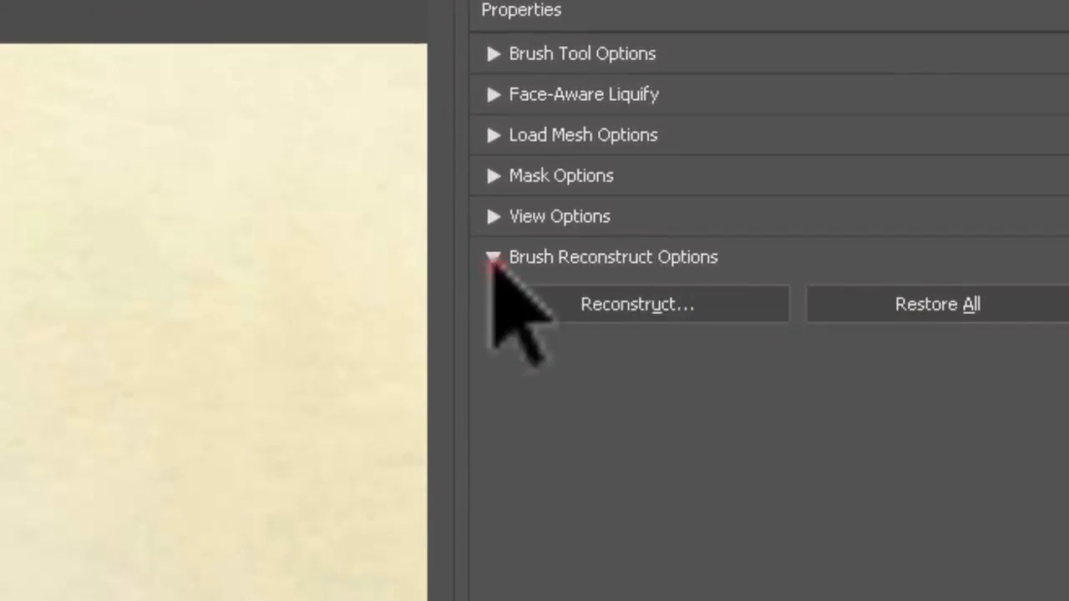
# Reconstruct the brushed distortions with the Amount set to 0.
pyautogui.click(493, 258)
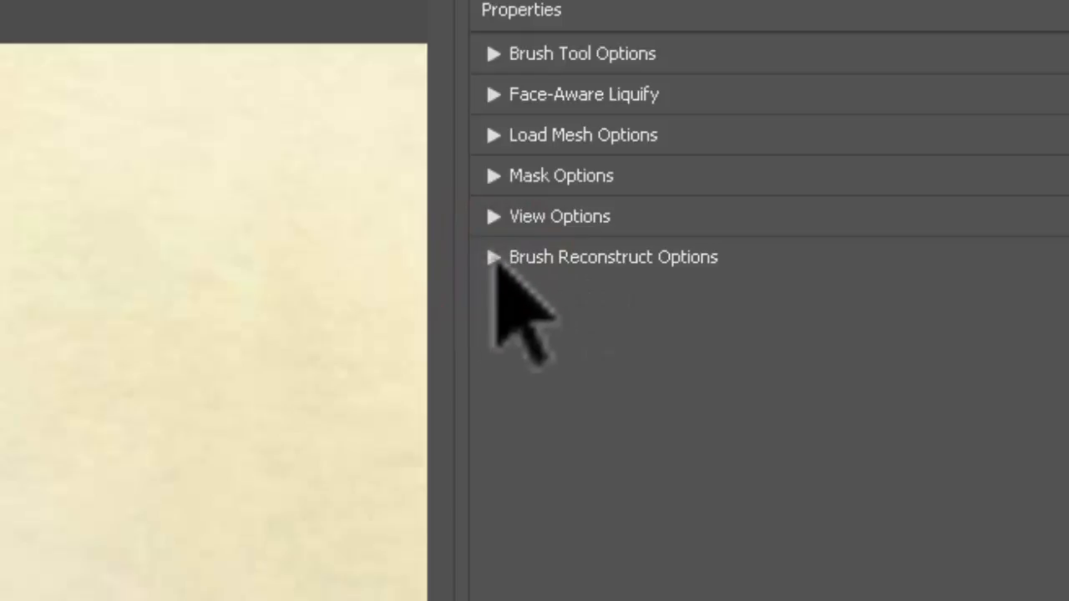
pyautogui.click(494, 259)
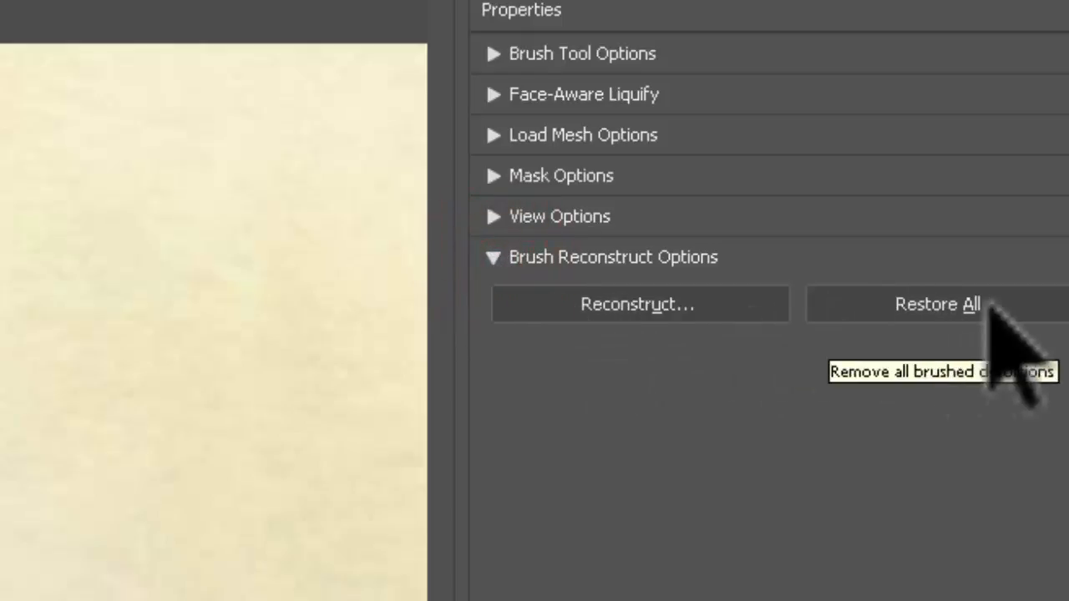
pyautogui.click(649, 306)
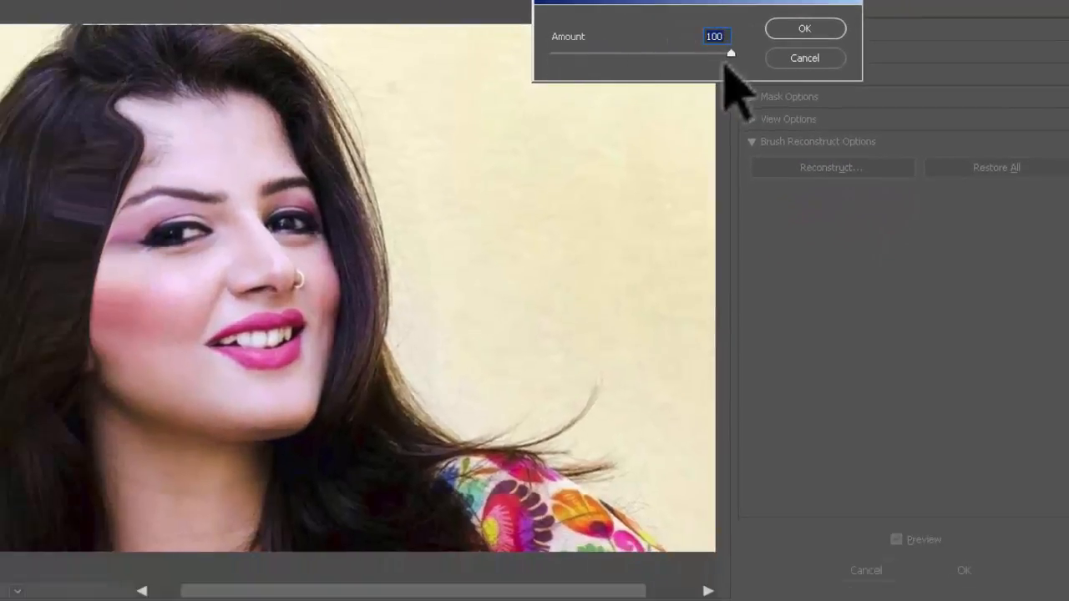
pyautogui.moveTo(731, 52); pyautogui.dragTo(551, 54)
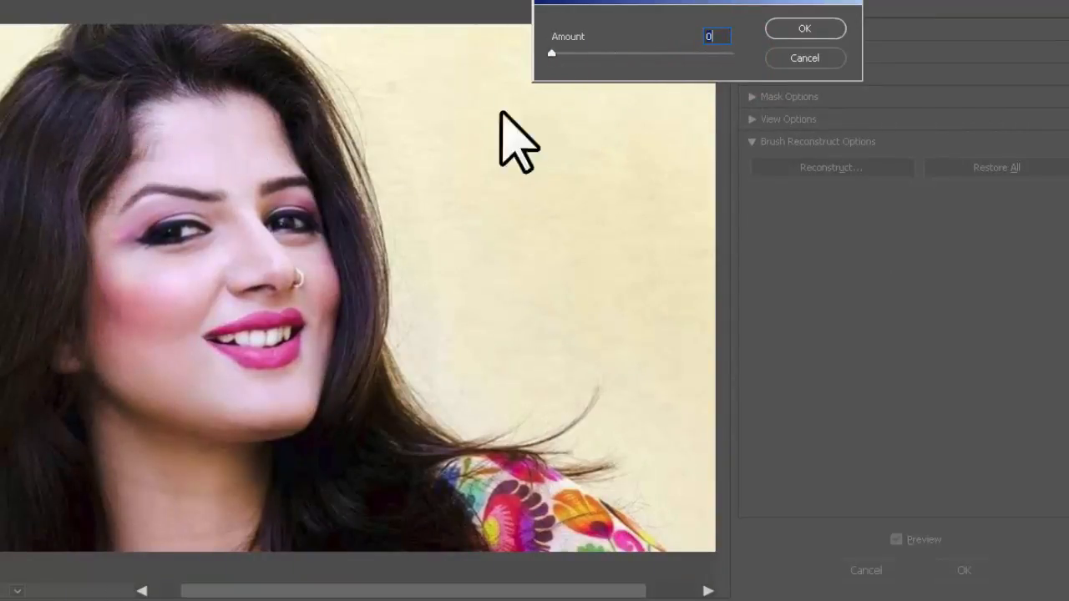
pyautogui.click(815, 30)
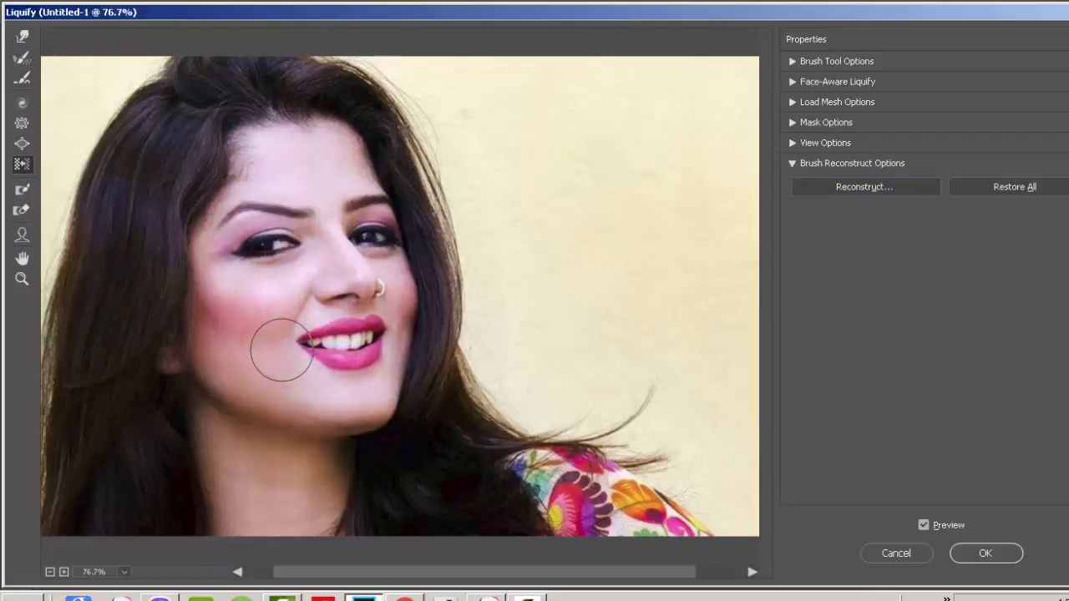
# Push the corner of the mouth nearest the cheek inward and back outward with the Push Left Tool, and switch to the Smooth Tool.
pyautogui.moveTo(301, 338); pyautogui.dragTo(339, 389)
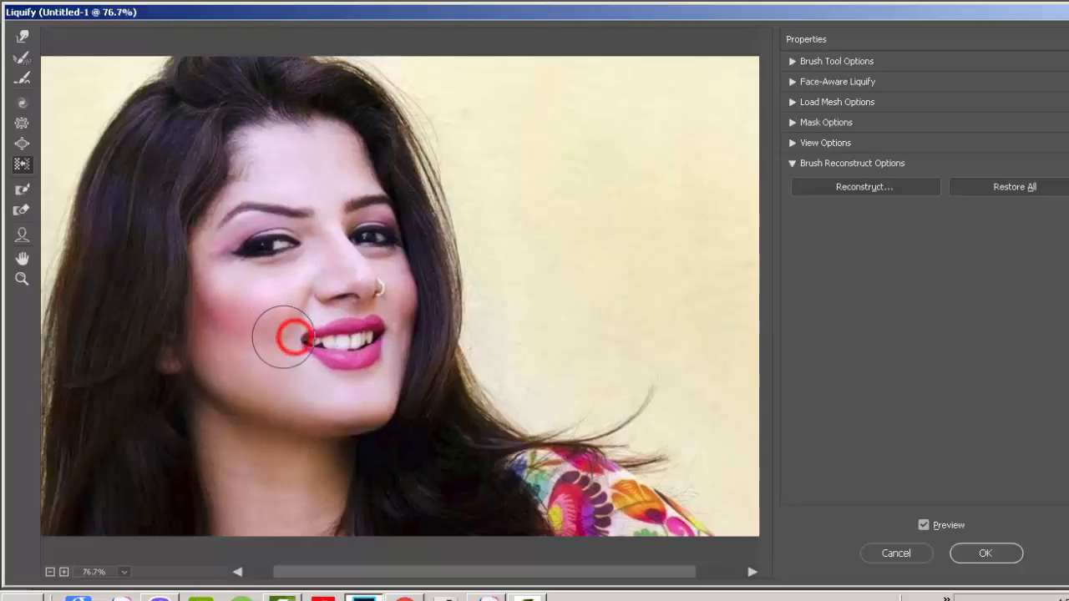
pyautogui.click(25, 164)
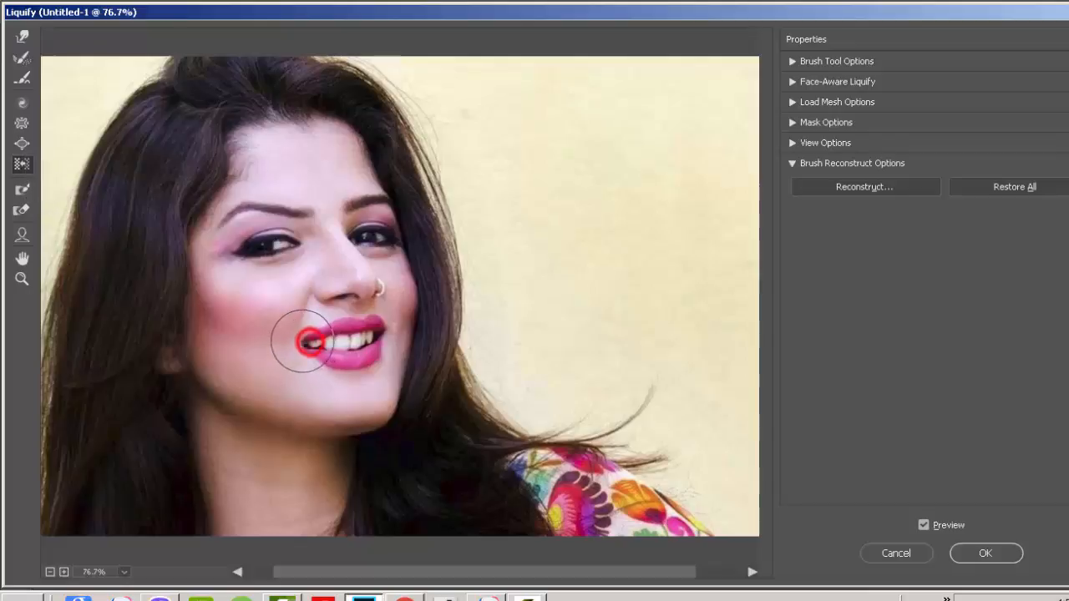
pyautogui.moveTo(303, 341); pyautogui.dragTo(290, 344)
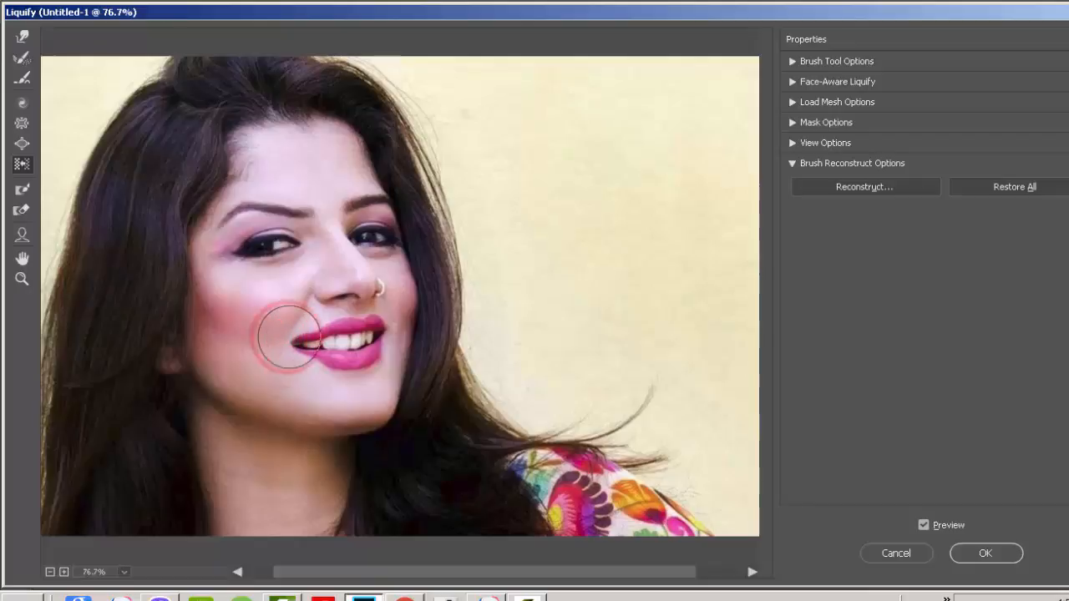
pyautogui.moveTo(258, 361)
pyautogui.mouseDown()
pyautogui.moveTo(284, 335)
pyautogui.moveTo(284, 350)
pyautogui.mouseUp()
pyautogui.click(22, 78)
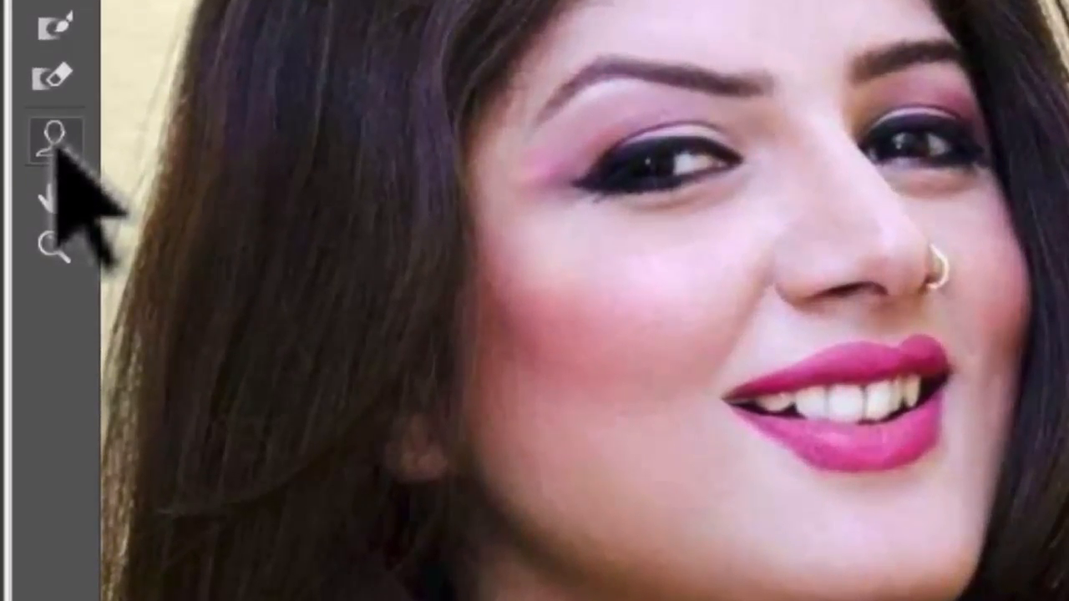
# Activate the Face Tool and set the Face-Aware Liquify Eye Size to 24 for the left eye and -40 for the right.
pyautogui.click(67, 142)
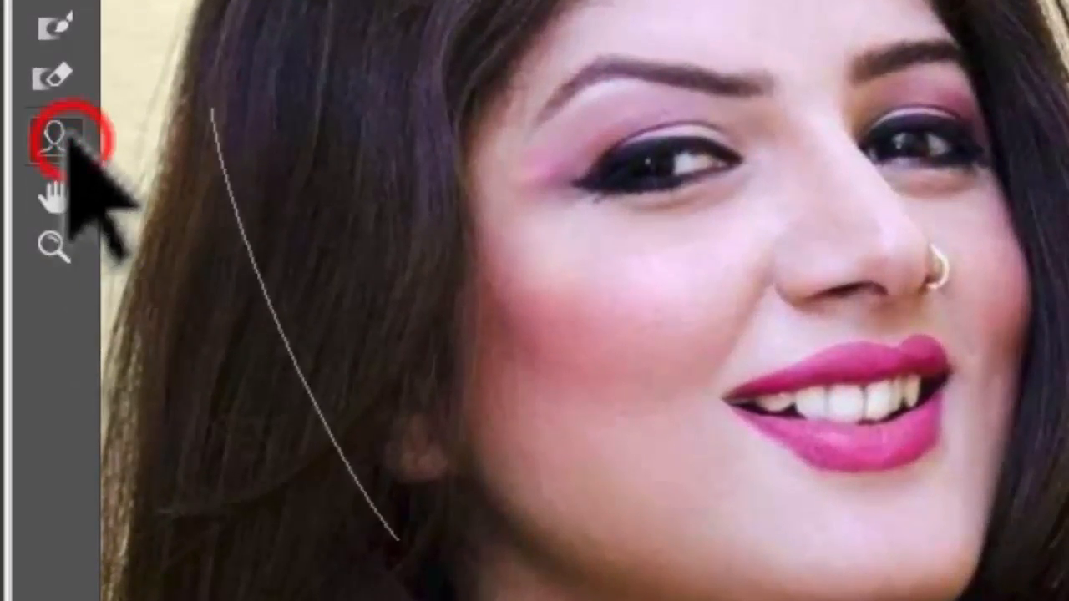
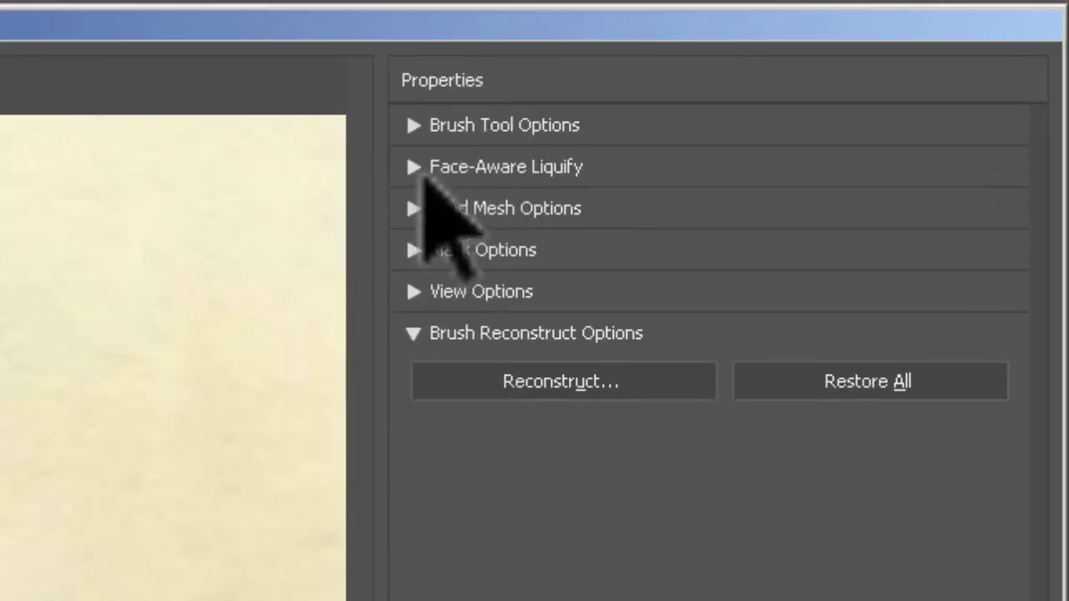
pyautogui.click(421, 170)
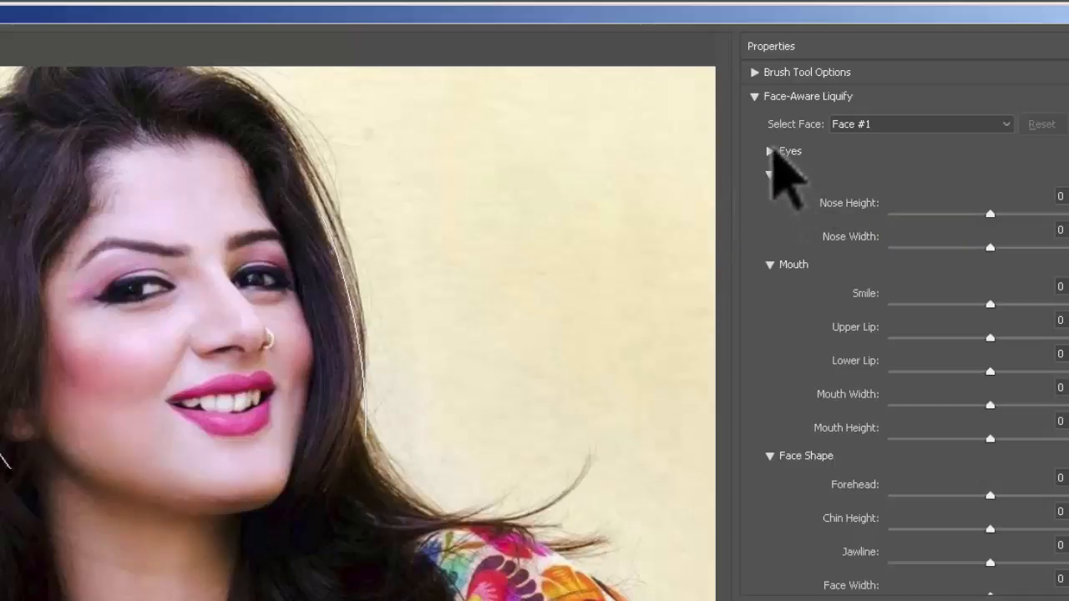
pyautogui.click(770, 151)
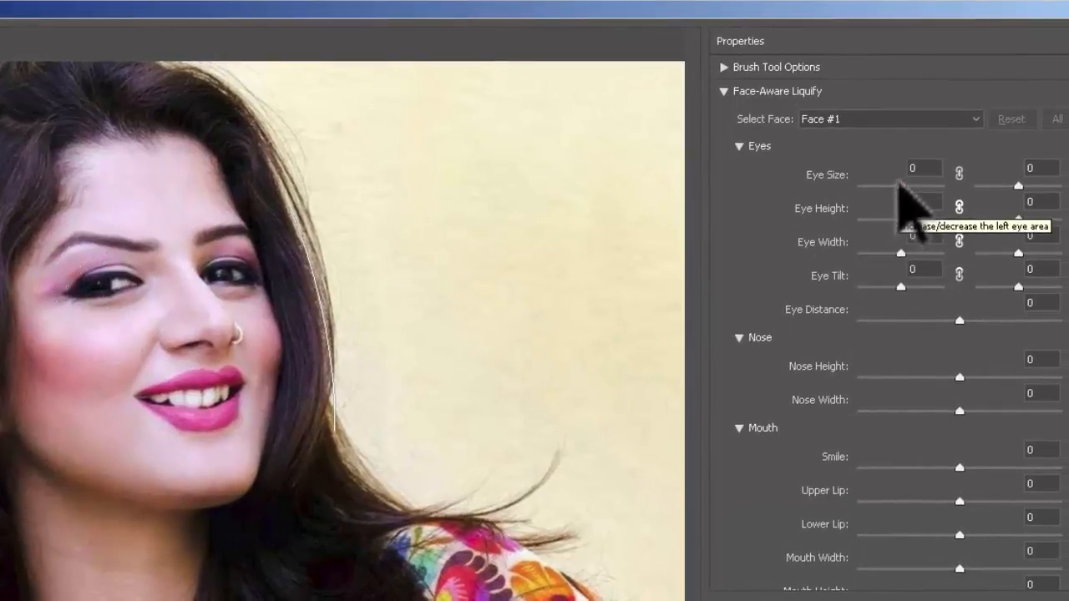
pyautogui.moveTo(901, 185)
pyautogui.mouseDown()
pyautogui.moveTo(841, 203)
pyautogui.moveTo(863, 187)
pyautogui.moveTo(943, 186)
pyautogui.moveTo(910, 187)
pyautogui.mouseUp()
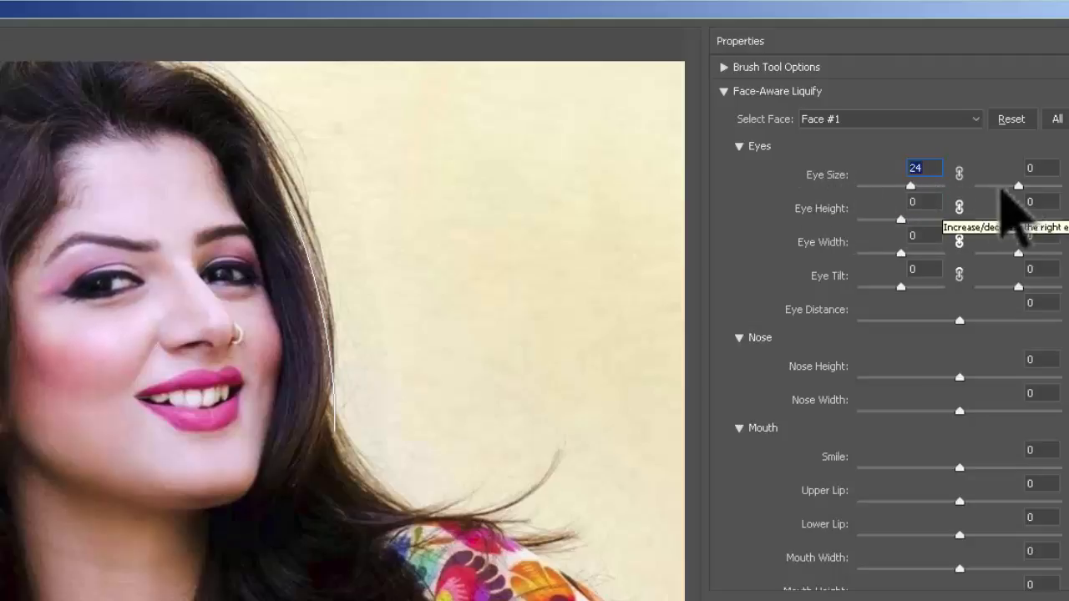
pyautogui.moveTo(994, 182)
pyautogui.mouseDown()
pyautogui.moveTo(1048, 178)
pyautogui.moveTo(984, 181)
pyautogui.moveTo(1002, 180)
pyautogui.mouseUp()
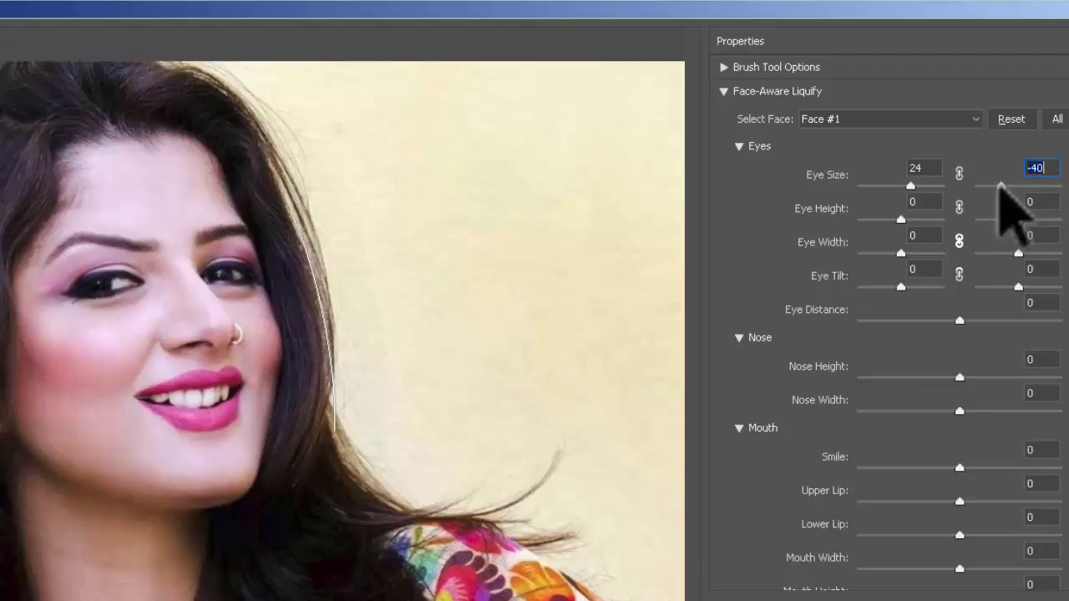
# Set the Eye Height to 100 for the left eye and 33 for the right eye.
pyautogui.moveTo(902, 219); pyautogui.dragTo(953, 218)
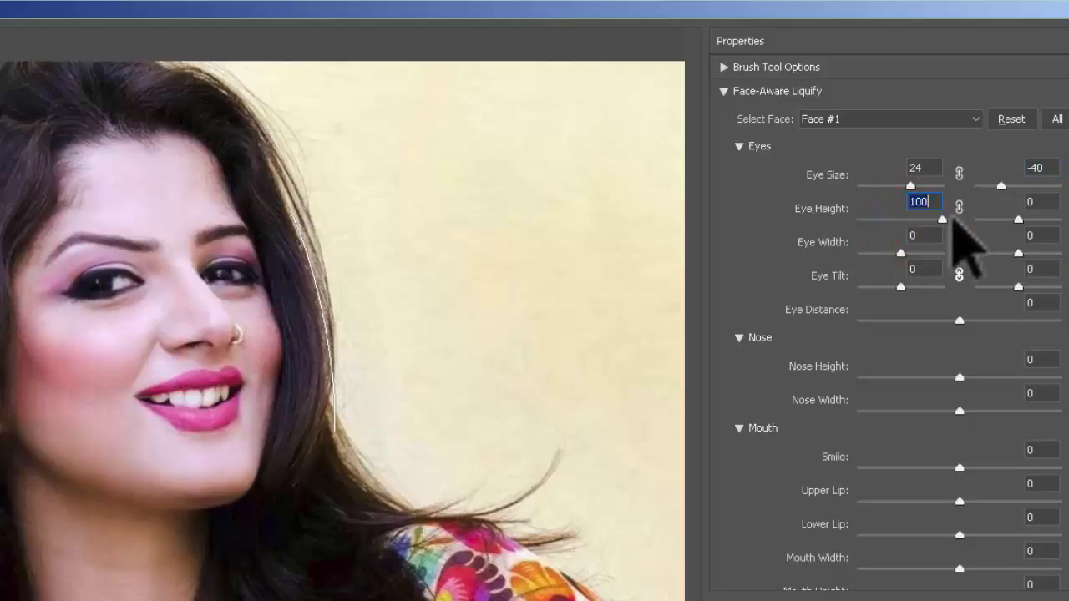
pyautogui.click(1020, 219)
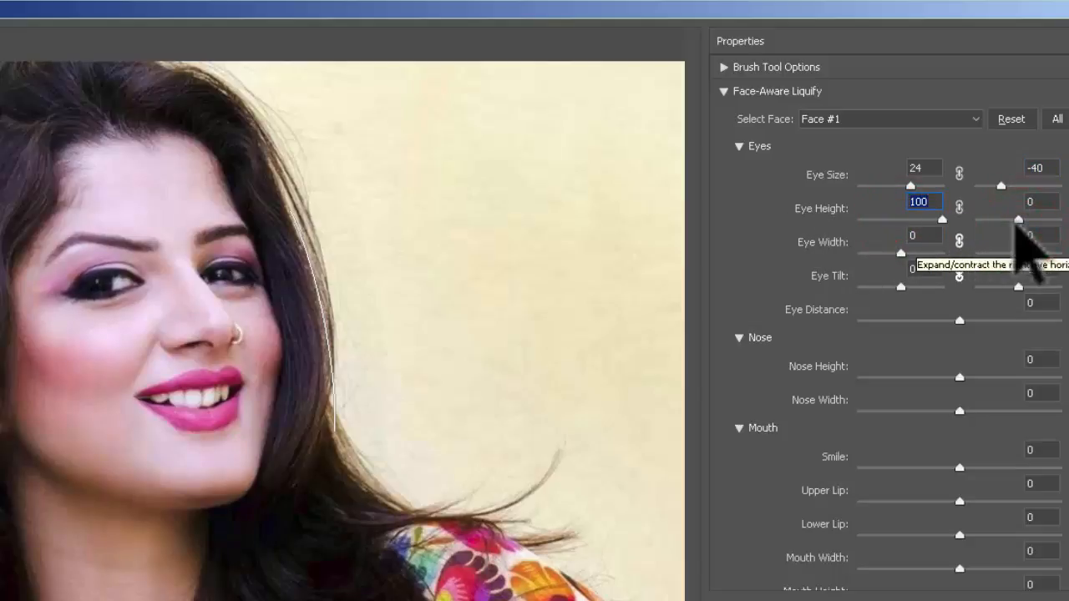
pyautogui.moveTo(1019, 219)
pyautogui.mouseDown()
pyautogui.moveTo(1050, 219)
pyautogui.moveTo(1031, 217)
pyautogui.mouseUp()
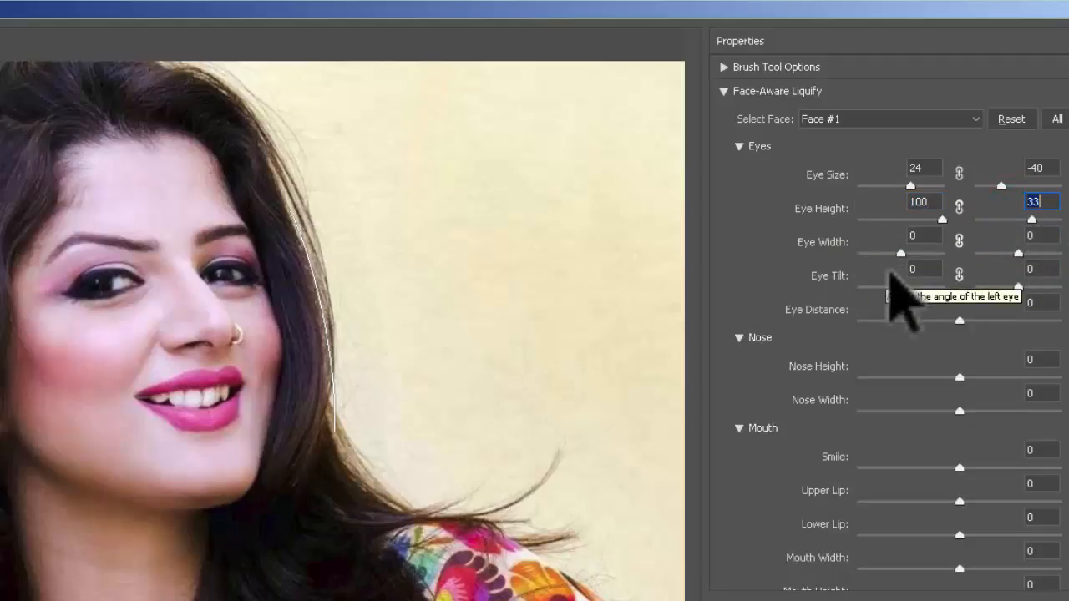
# Set the Eye Width to 86 left and 8 right, and the Eye Tilt to 63 left and 1 right.
pyautogui.moveTo(902, 254); pyautogui.dragTo(937, 253)
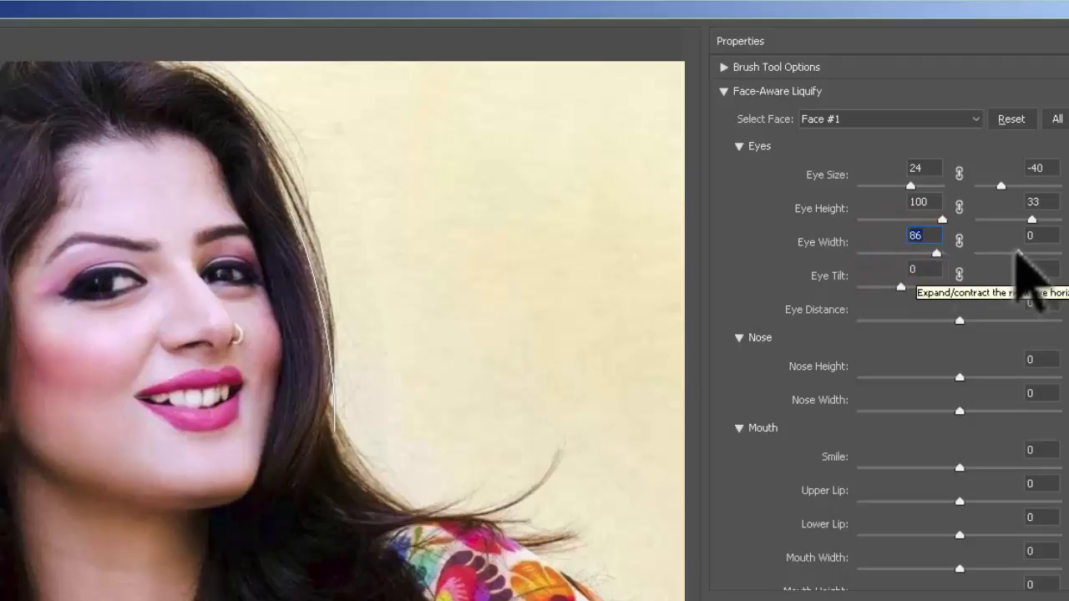
pyautogui.moveTo(1018, 253); pyautogui.dragTo(1022, 252)
pyautogui.moveTo(900, 286); pyautogui.dragTo(927, 288)
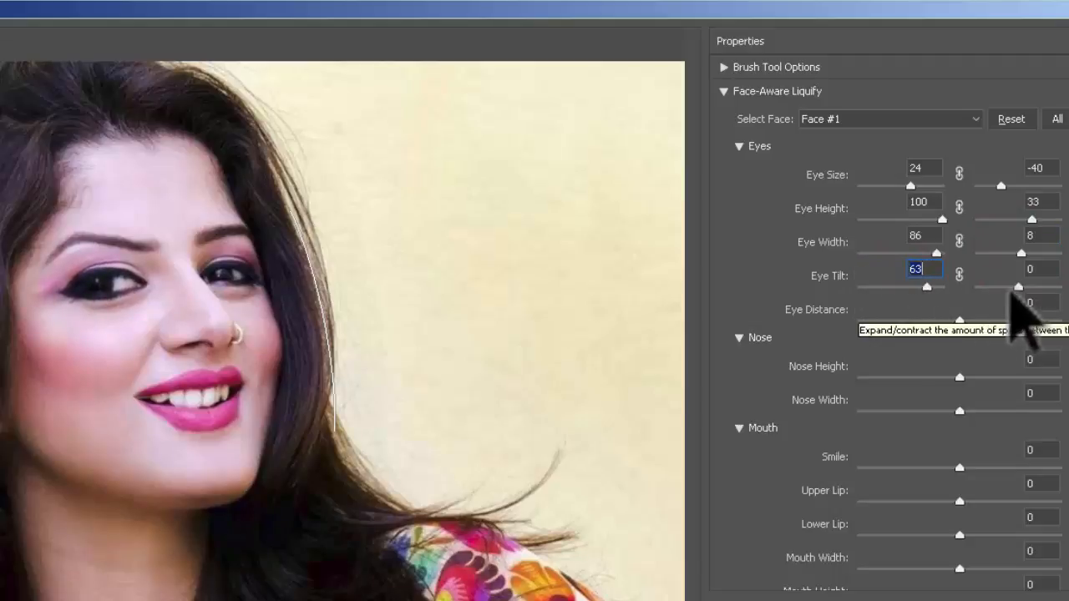
pyautogui.moveTo(1017, 288)
pyautogui.mouseDown()
pyautogui.moveTo(982, 284)
pyautogui.moveTo(1030, 282)
pyautogui.moveTo(1018, 286)
pyautogui.mouseUp()
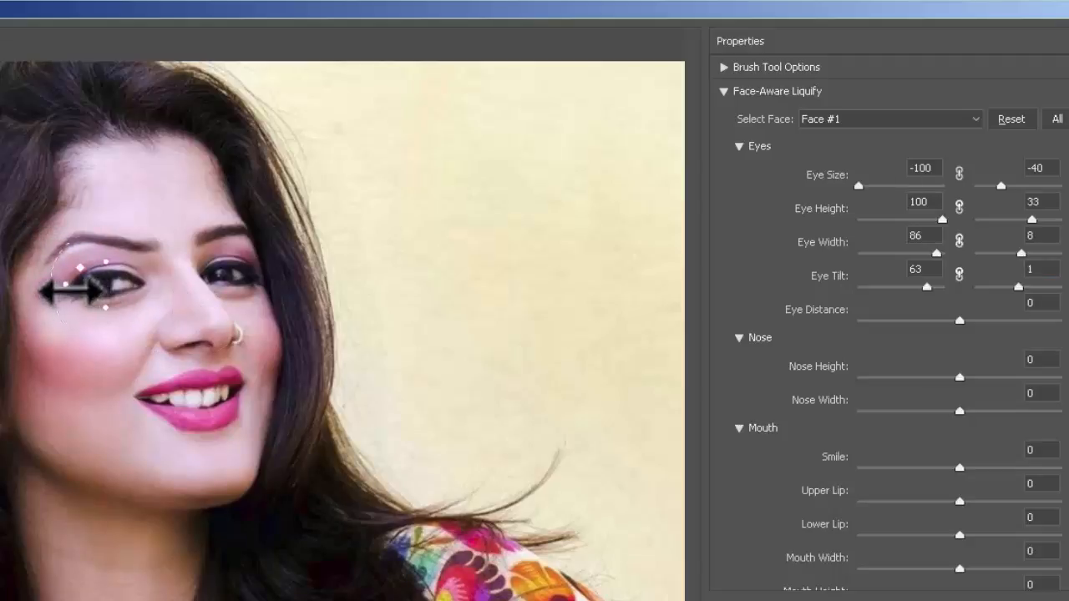
# Reshape the eyes directly on the face to left size -100, width 100 and tilt 100, and right height -26 and width 85.
pyautogui.moveTo(28, 284); pyautogui.dragTo(16, 284)
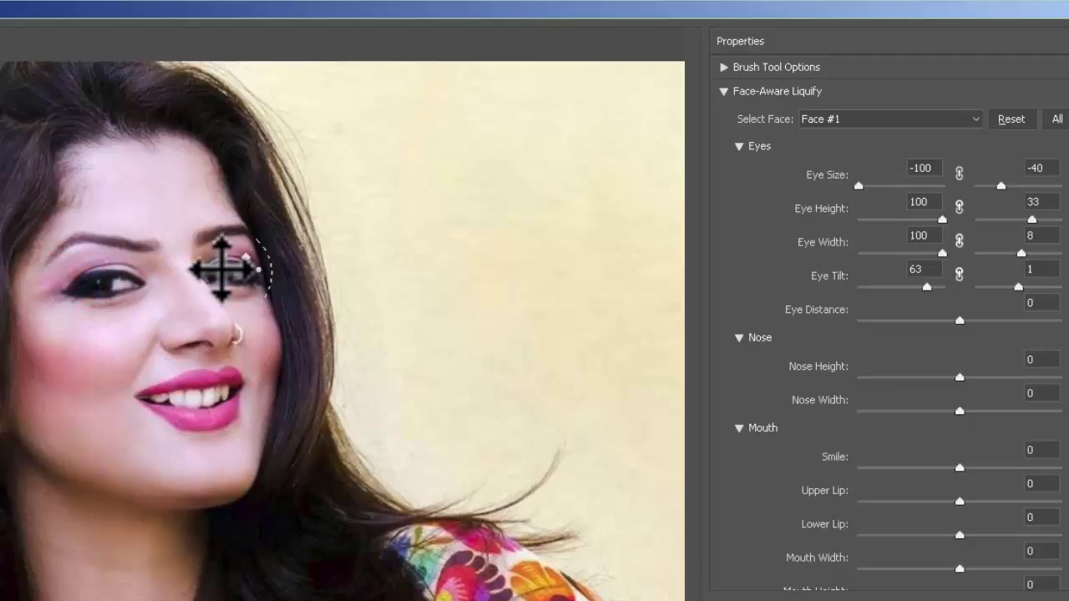
pyautogui.moveTo(227, 242); pyautogui.dragTo(279, 269)
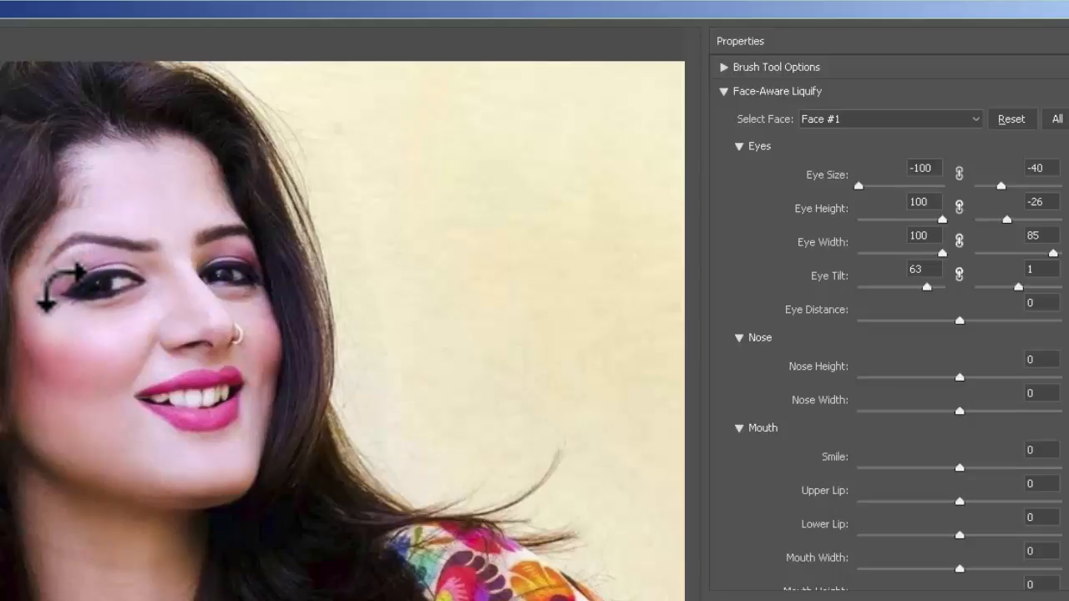
pyautogui.moveTo(63, 288); pyautogui.dragTo(69, 267)
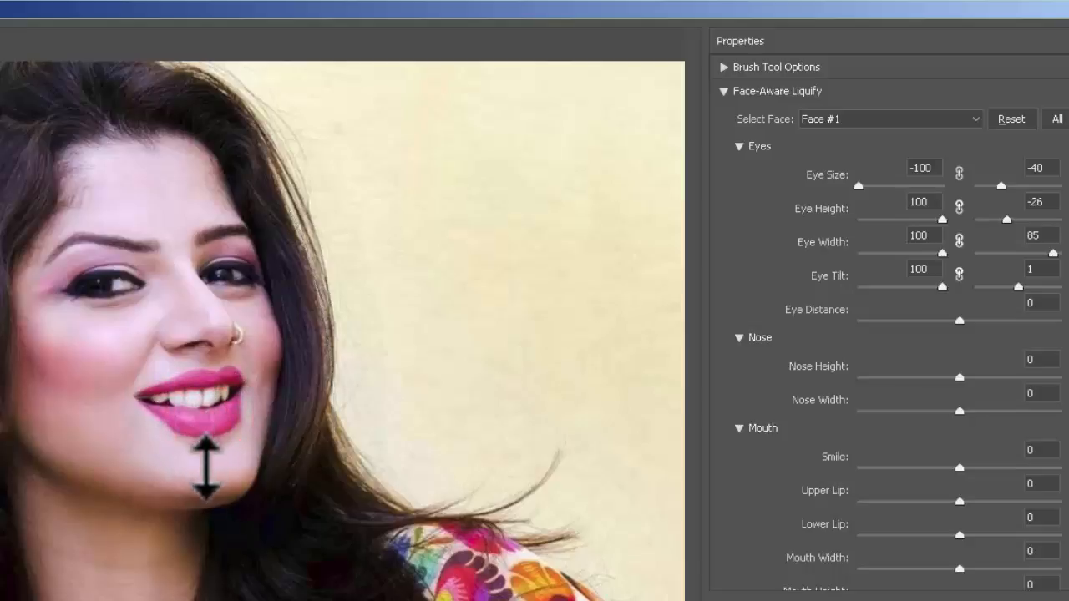
# Reshape the lips directly on the face to Lower Lip -100 and Upper Lip 100.
pyautogui.moveTo(206, 468); pyautogui.dragTo(207, 467)
pyautogui.moveTo(207, 375); pyautogui.dragTo(206, 349)
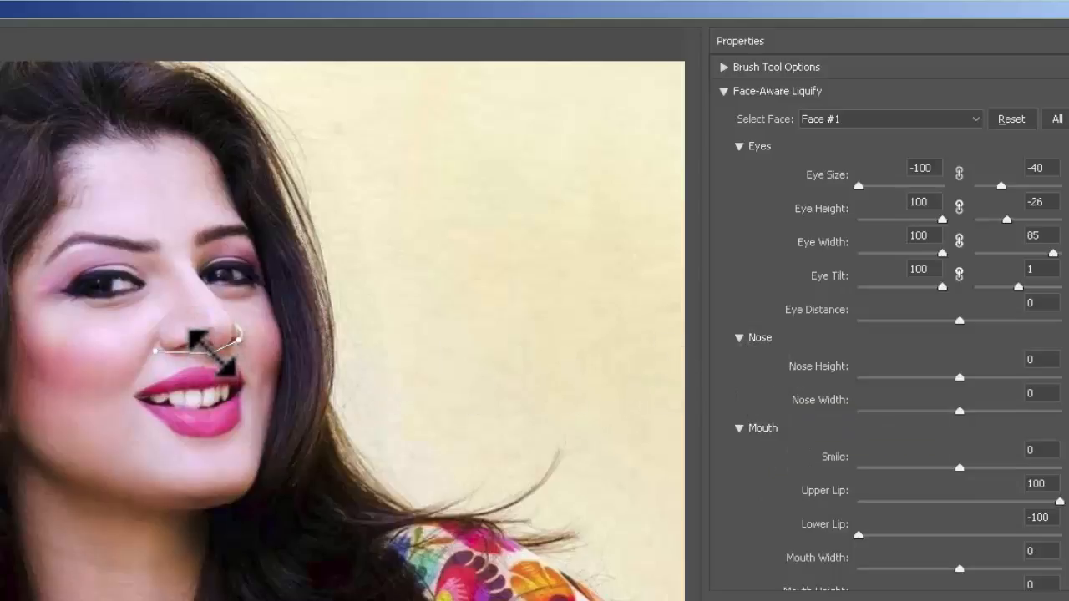
# Adjust the nose to Nose Height 76 and Nose Width 82, and collapse the Nose settings.
pyautogui.moveTo(213, 350); pyautogui.dragTo(220, 310)
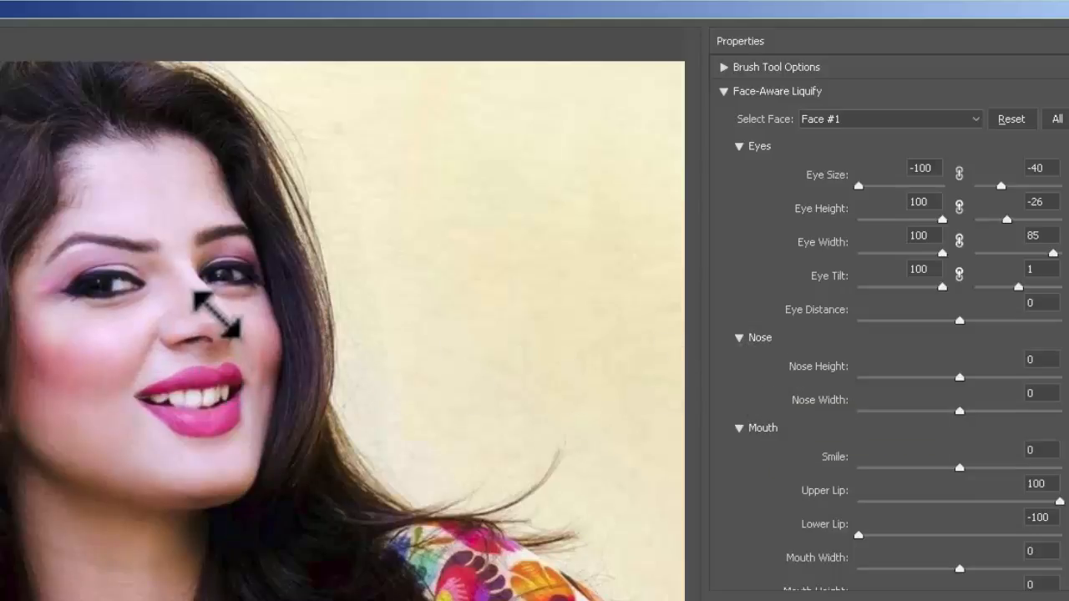
pyautogui.moveTo(960, 411)
pyautogui.mouseDown()
pyautogui.moveTo(896, 413)
pyautogui.moveTo(961, 414)
pyautogui.moveTo(969, 429)
pyautogui.mouseUp()
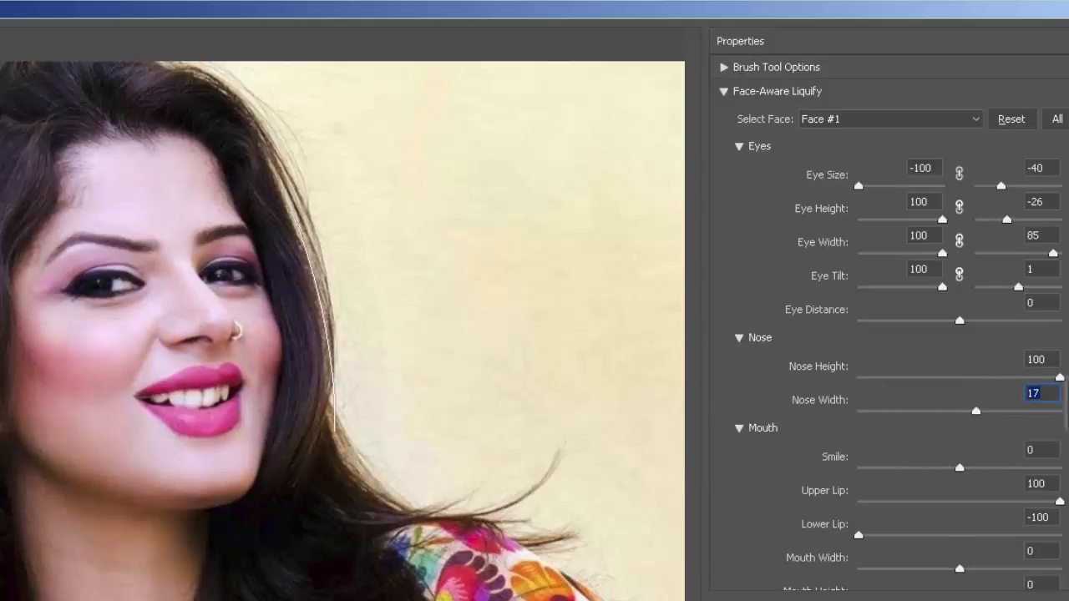
pyautogui.moveTo(1059, 378); pyautogui.dragTo(1035, 377)
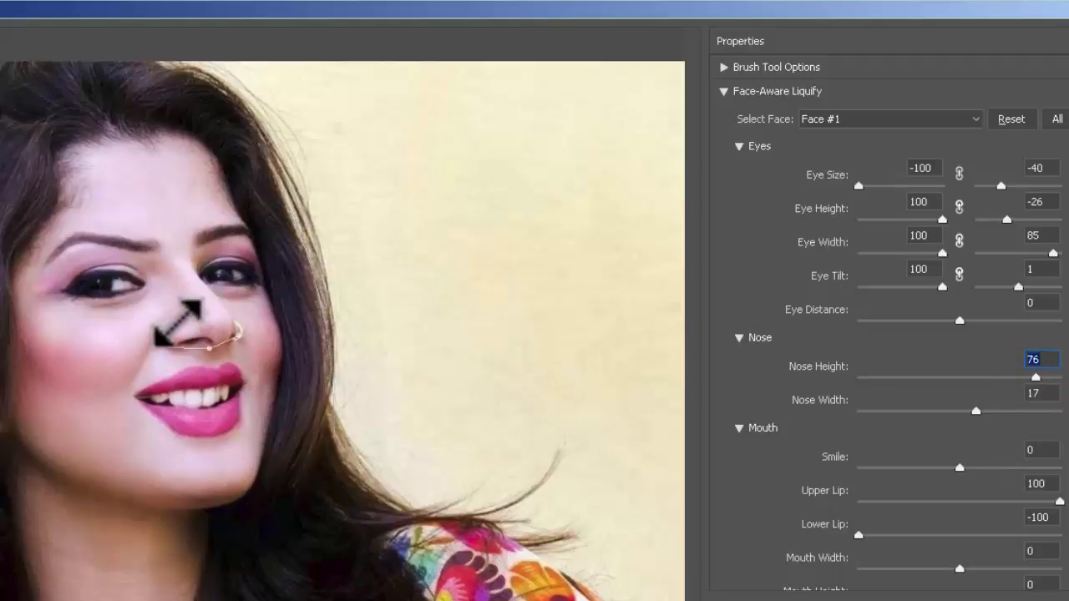
pyautogui.click(155, 337)
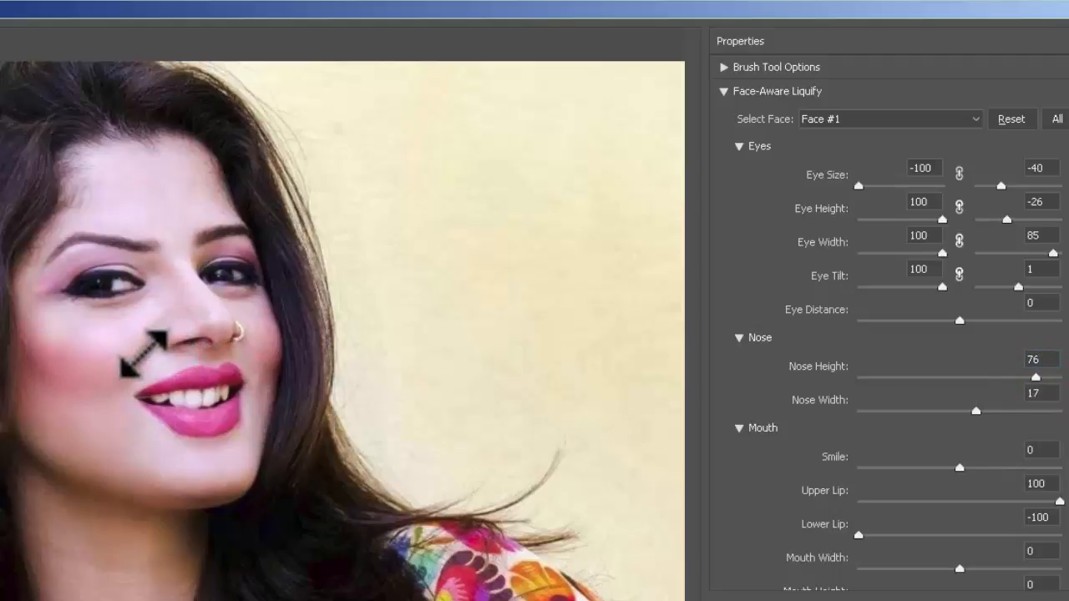
pyautogui.moveTo(145, 355); pyautogui.dragTo(144, 356)
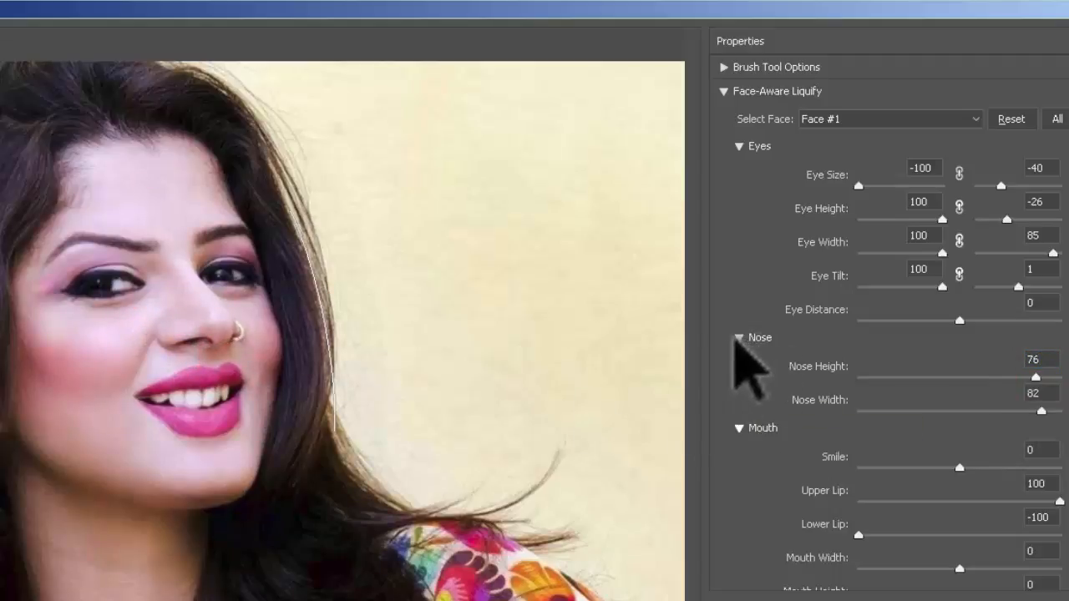
pyautogui.click(739, 337)
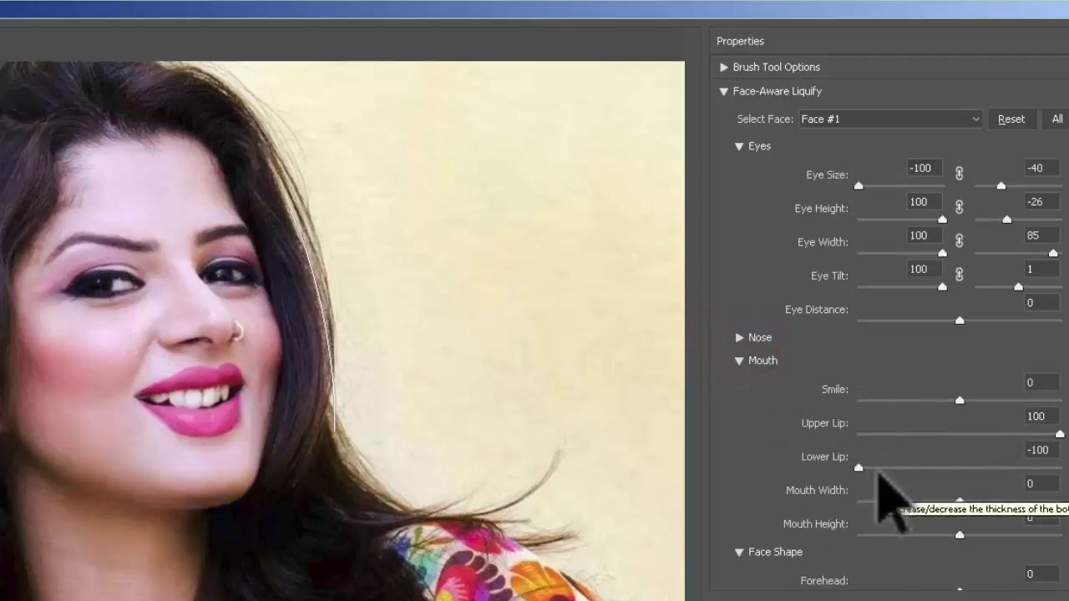
# Set Lower Lip to -86, Upper Lip to 70, Smile to -86, Mouth Width to 47 and Mouth Height to 51.
pyautogui.moveTo(860, 467); pyautogui.dragTo(873, 467)
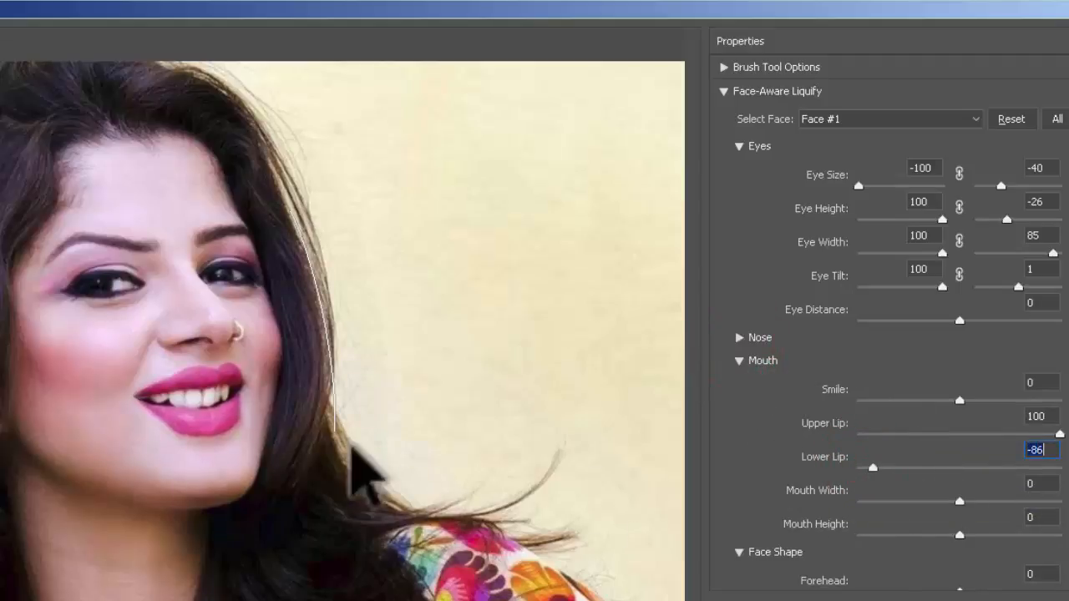
pyautogui.click(1001, 451)
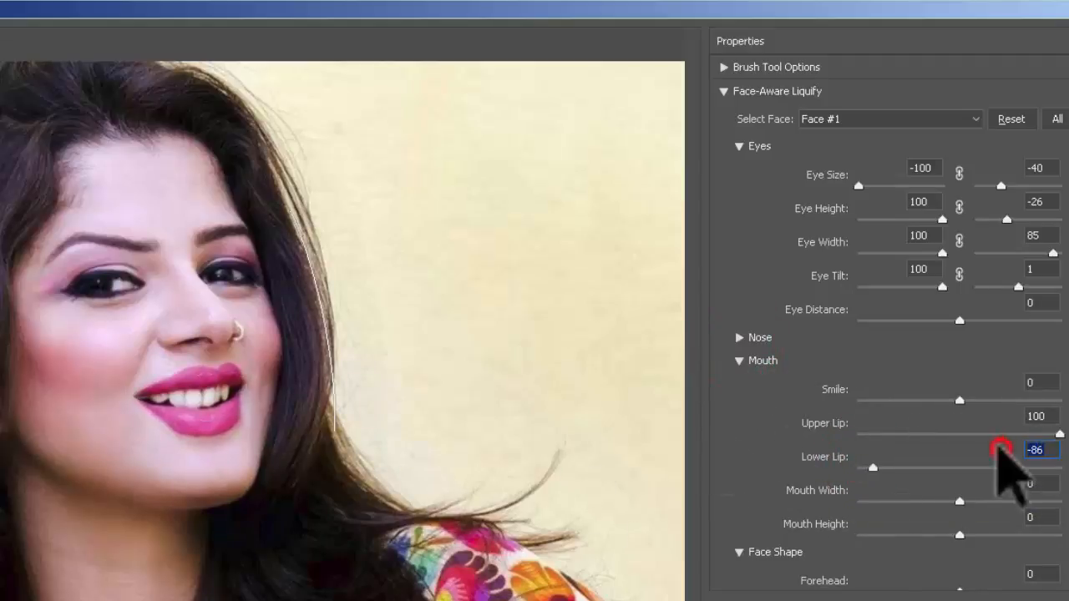
pyautogui.moveTo(1057, 435); pyautogui.dragTo(1017, 440)
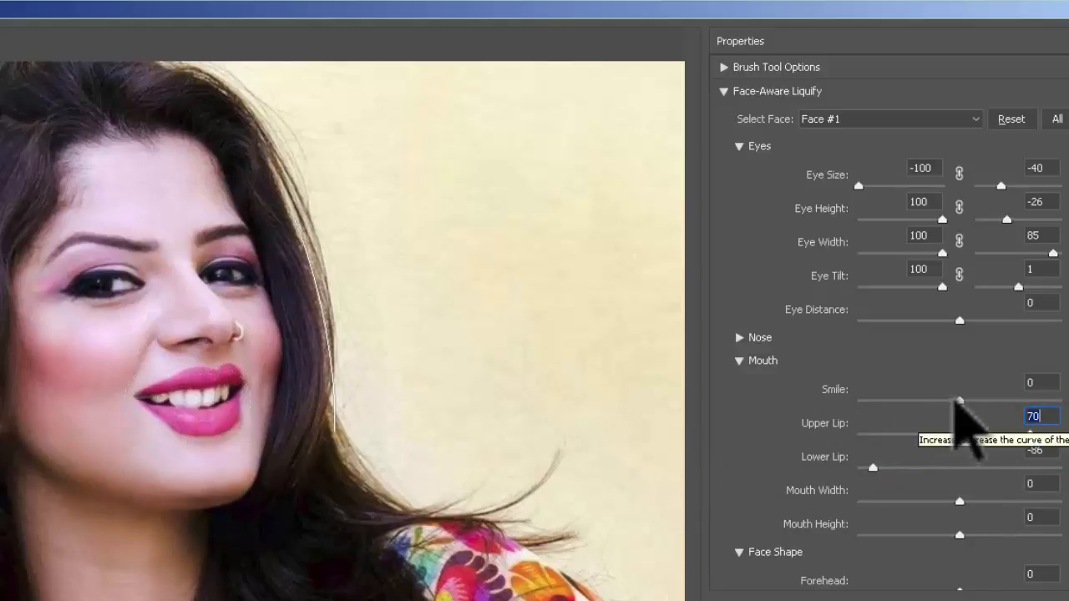
pyautogui.moveTo(958, 402); pyautogui.dragTo(872, 403)
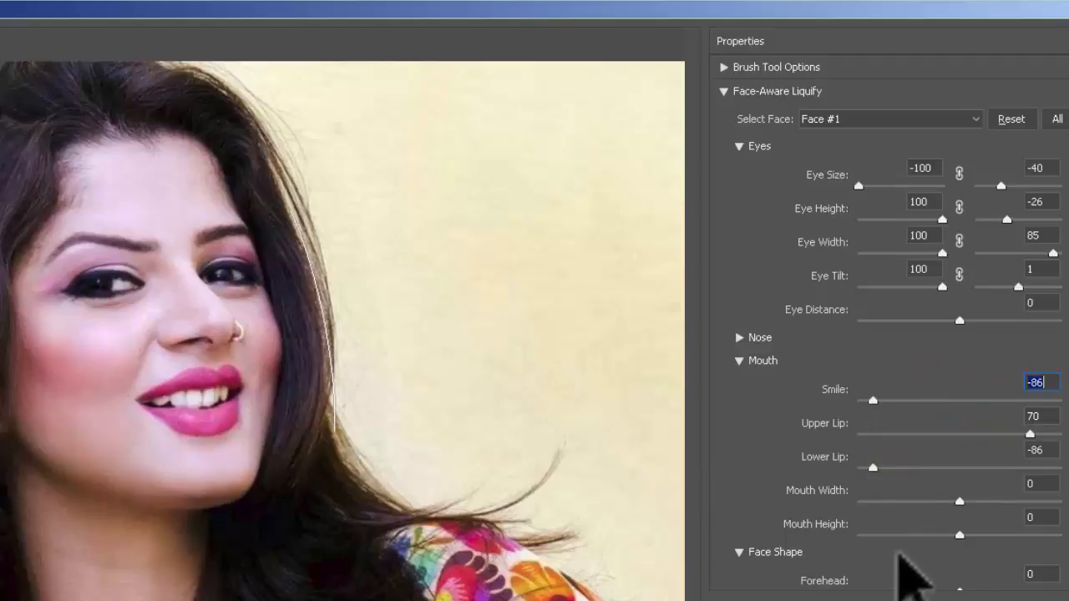
pyautogui.moveTo(960, 501); pyautogui.dragTo(1007, 501)
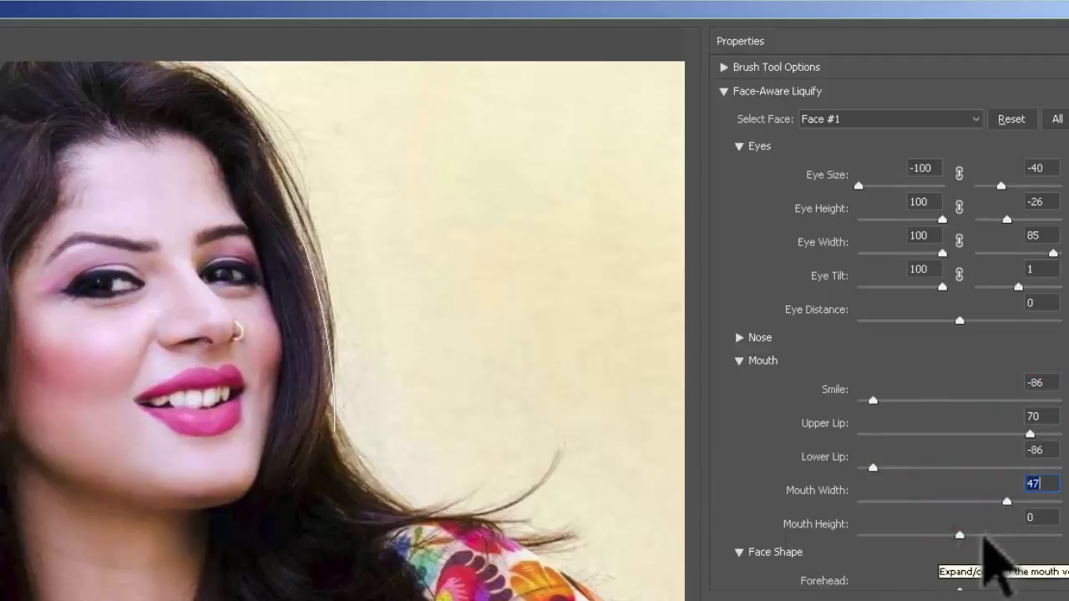
pyautogui.moveTo(960, 535); pyautogui.dragTo(1011, 536)
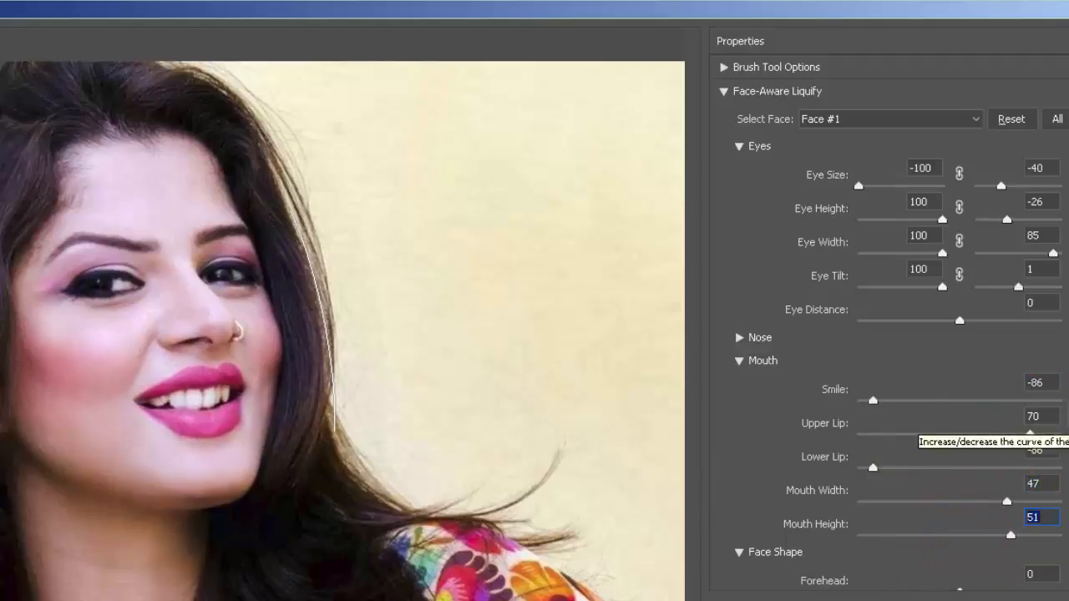
# Collapse the Mouth, Face Shape and Eyes groups and the whole Face-Aware Liquify section.
pyautogui.scroll(-5, 1022, 465)
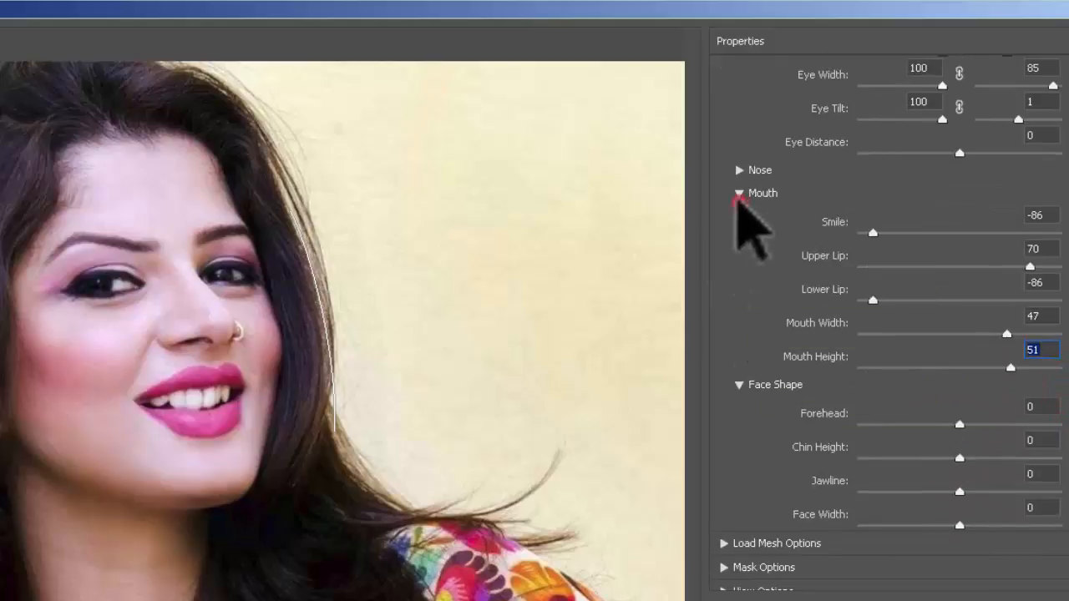
pyautogui.click(738, 195)
pyautogui.click(740, 313)
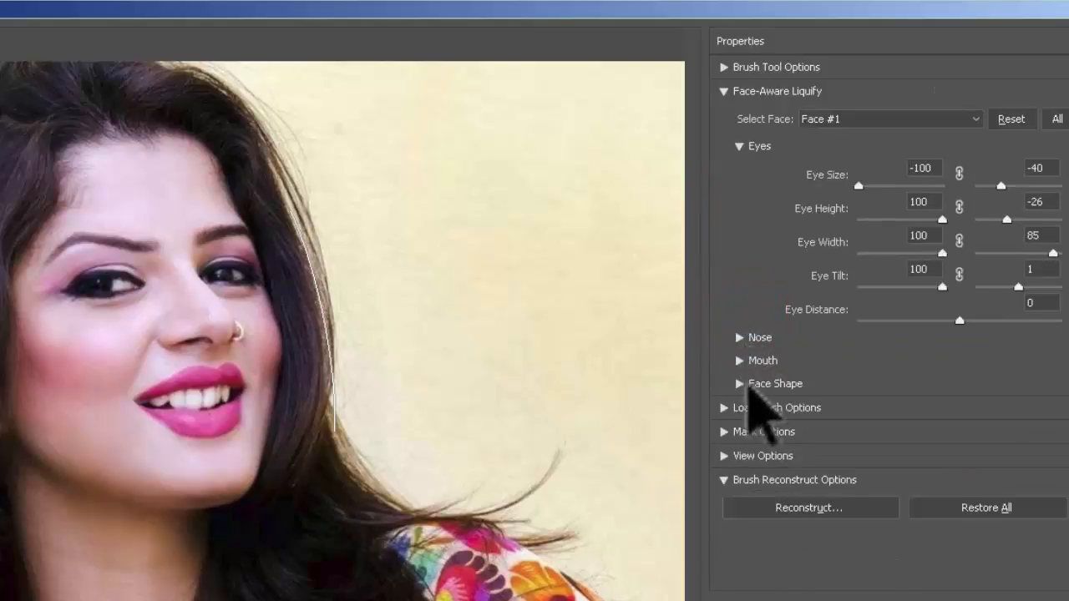
pyautogui.click(739, 146)
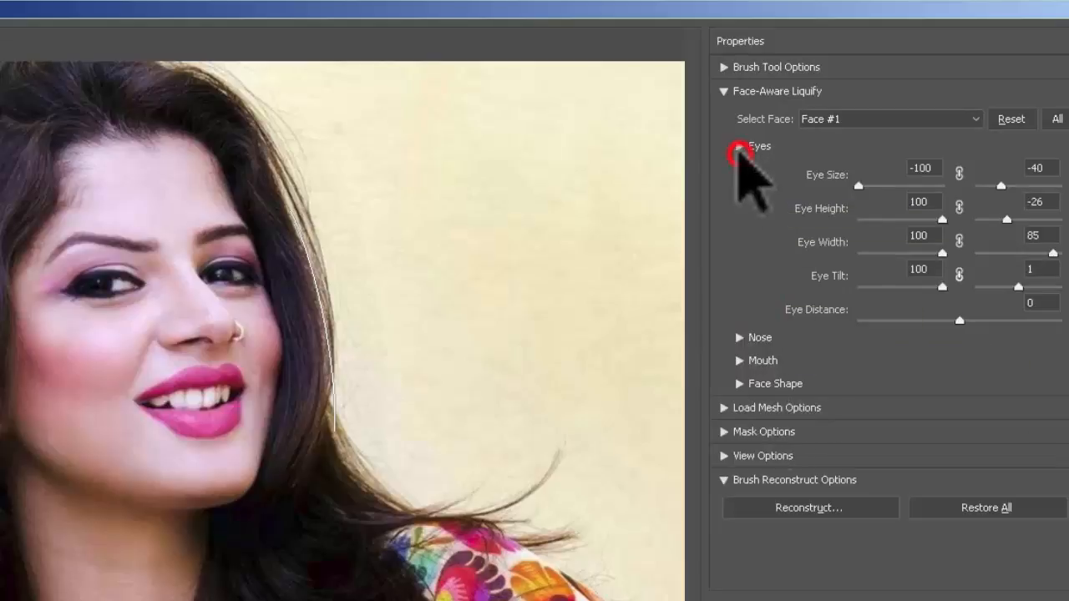
pyautogui.click(724, 92)
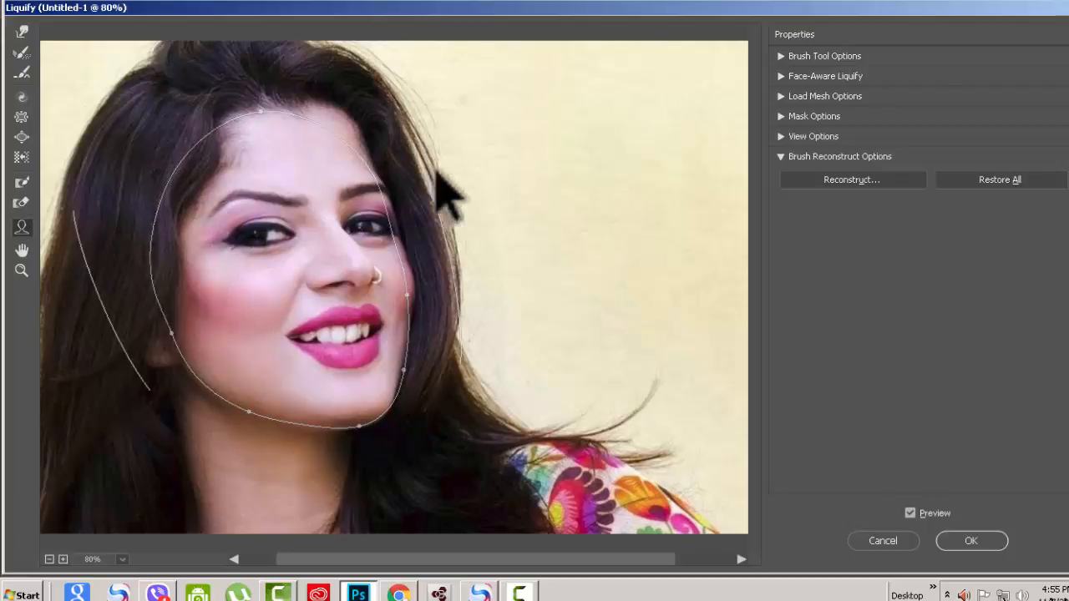
# Stretch the nose tip down over the upper lip with the Forward Warp Tool and switch to the Reconstruct Tool.
pyautogui.click(22, 31)
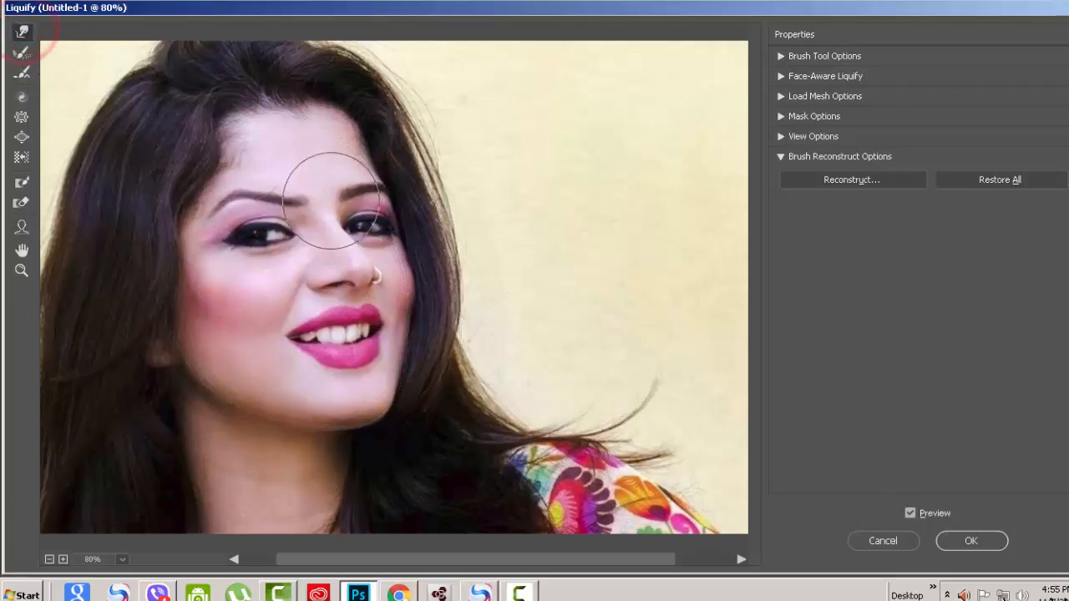
pyautogui.moveTo(364, 268)
pyautogui.mouseDown()
pyautogui.moveTo(346, 266)
pyautogui.moveTo(351, 313)
pyautogui.mouseUp()
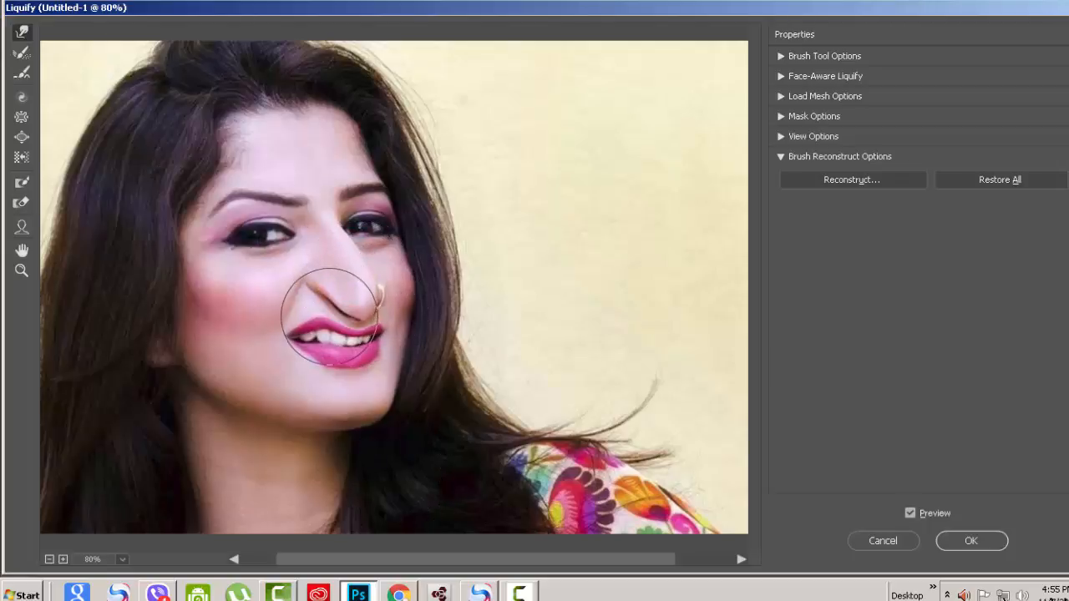
pyautogui.click(25, 52)
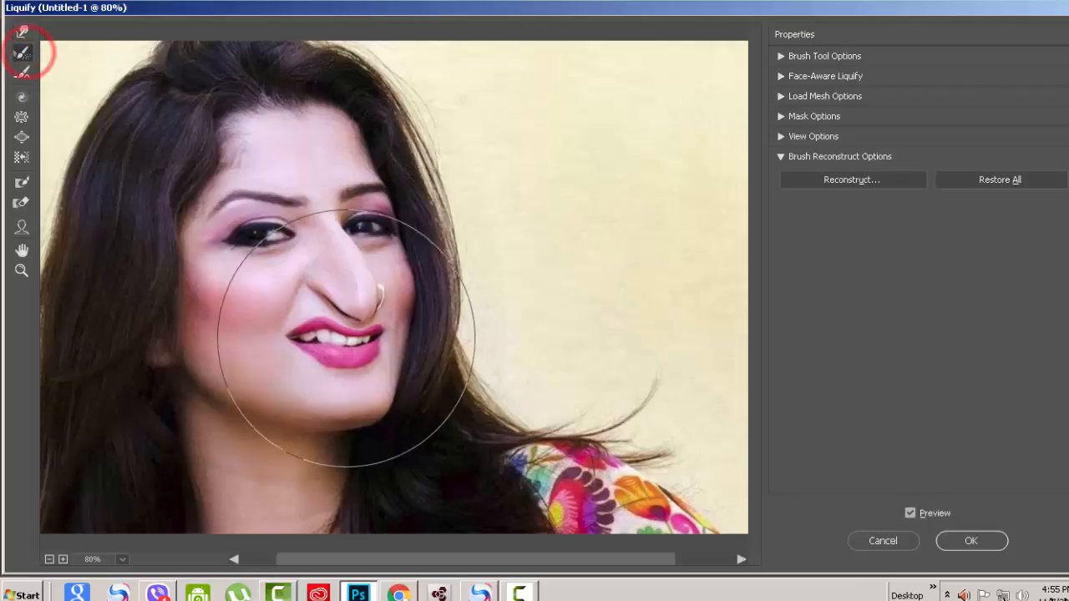
# Restore the stretched nose with the Reconstruct Tool, smooth over both eyes with the Smooth Tool, and apply the Liquify edits.
pyautogui.moveTo(334, 334)
pyautogui.mouseDown()
pyautogui.moveTo(315, 236)
pyautogui.moveTo(312, 353)
pyautogui.moveTo(311, 285)
pyautogui.moveTo(336, 241)
pyautogui.moveTo(358, 254)
pyautogui.moveTo(355, 372)
pyautogui.moveTo(359, 317)
pyautogui.mouseUp()
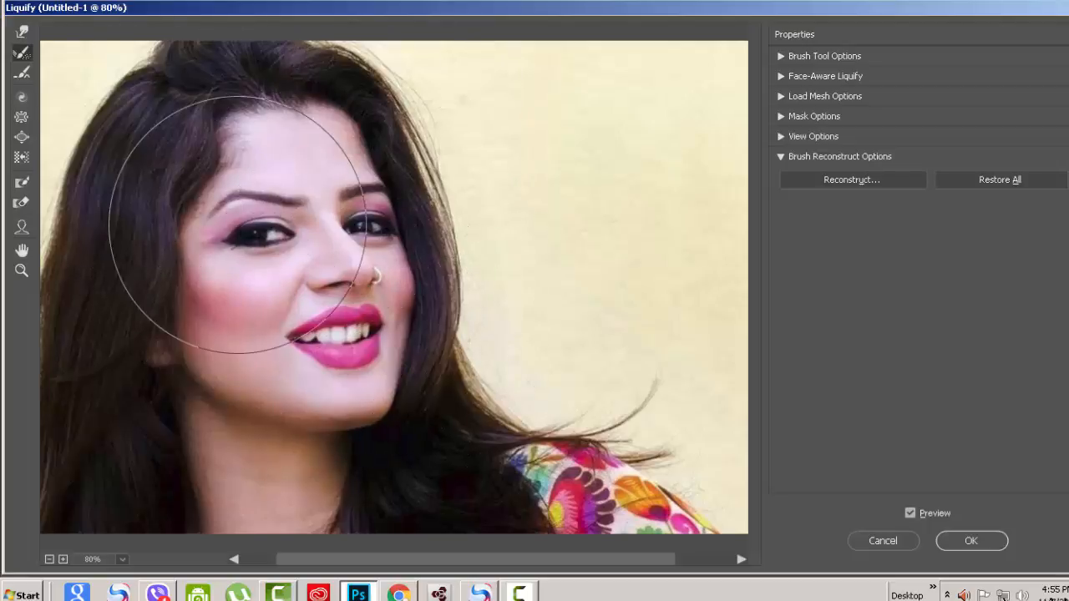
pyautogui.click(24, 74)
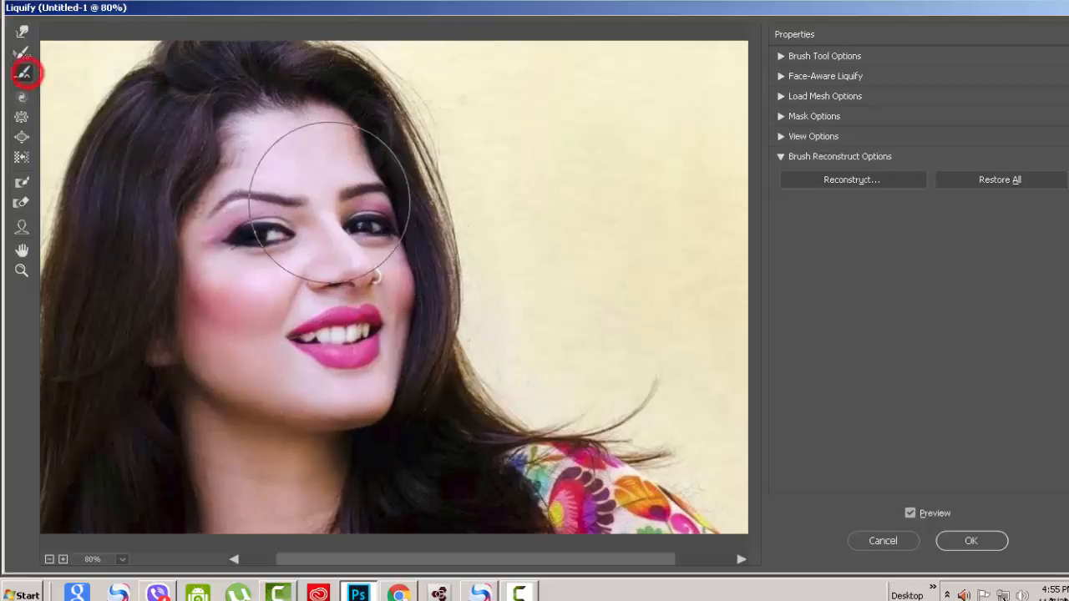
pyautogui.click(272, 242)
pyautogui.click(378, 234)
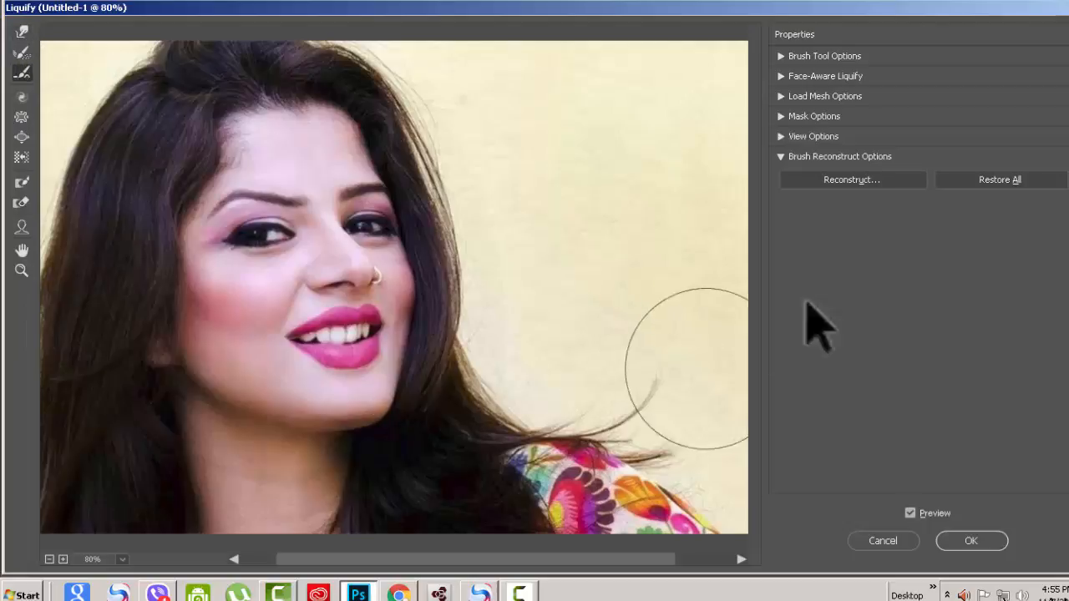
pyautogui.click(966, 542)
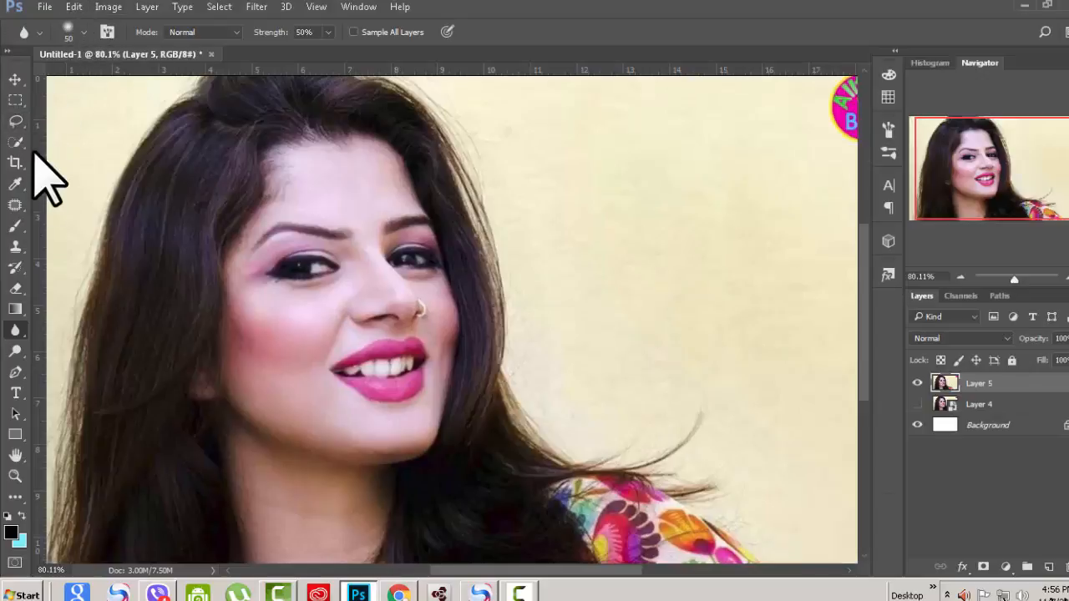
pyautogui.click(76, 5)
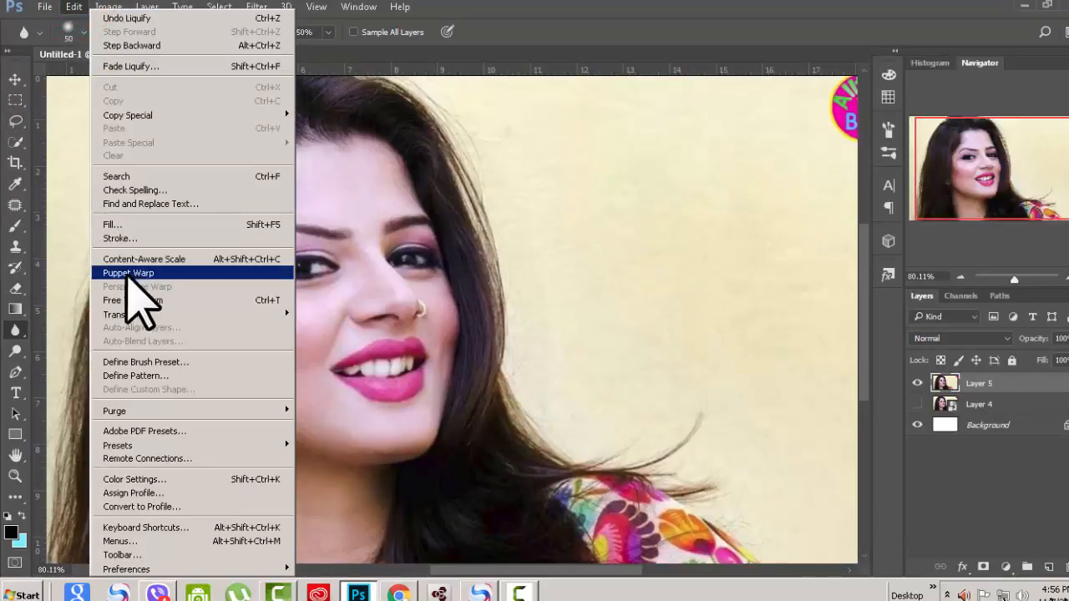
pyautogui.click(547, 23)
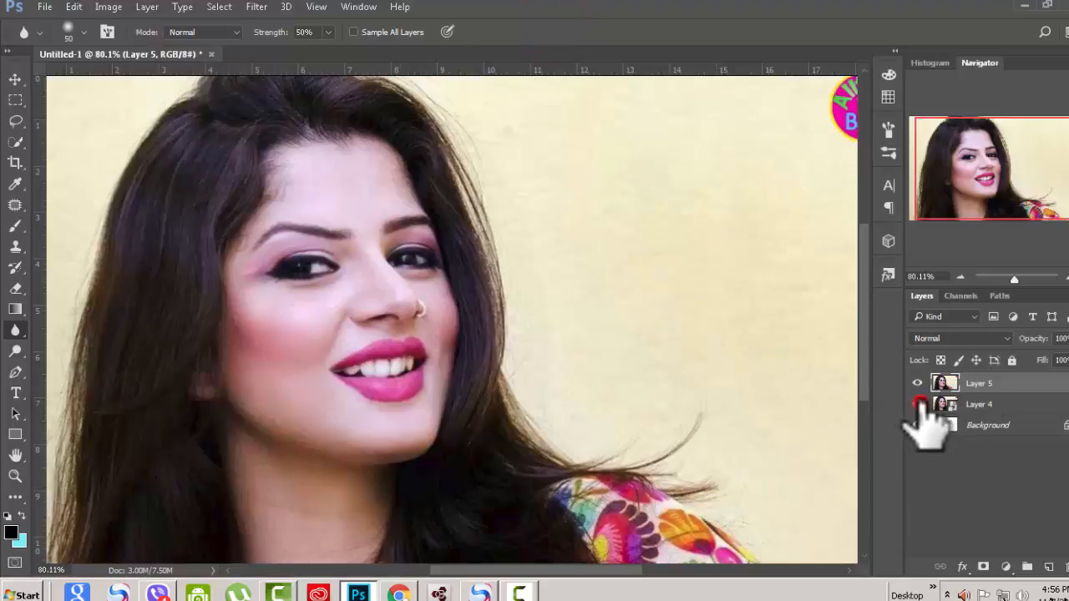
# Make Layer 4 visible and toggle Layer 5's visibility repeatedly to compare the original portrait with the liquified one.
pyautogui.click(919, 403)
pyautogui.click(917, 384)
pyautogui.click(917, 384)
pyautogui.click(917, 383)
pyautogui.click(917, 383)
pyautogui.click(917, 384)
pyautogui.click(918, 384)
pyautogui.click(917, 383)
pyautogui.click(918, 383)
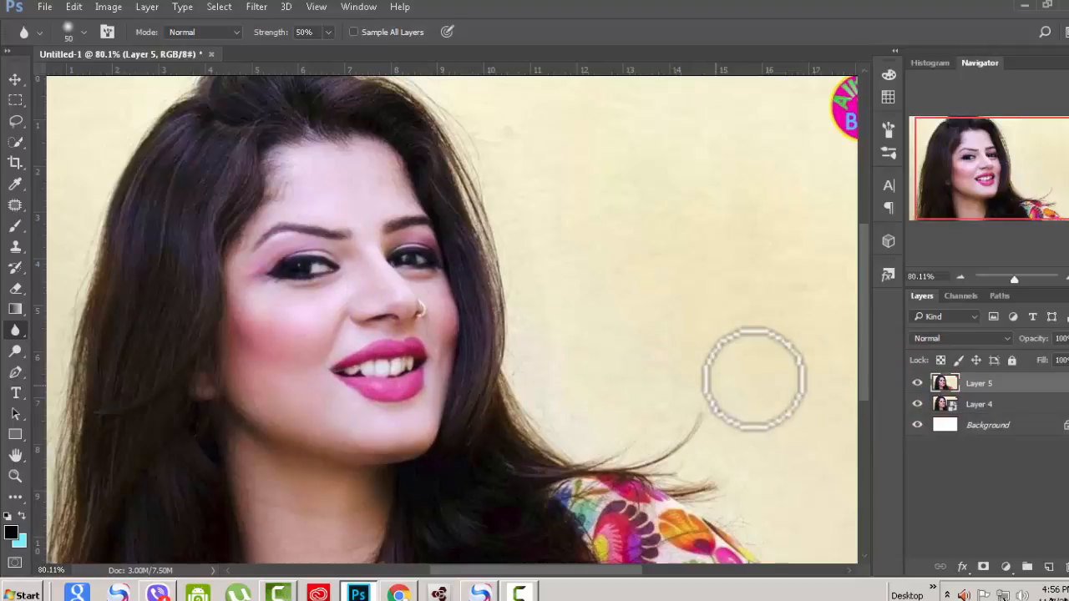
pyautogui.click(918, 384)
pyautogui.click(917, 383)
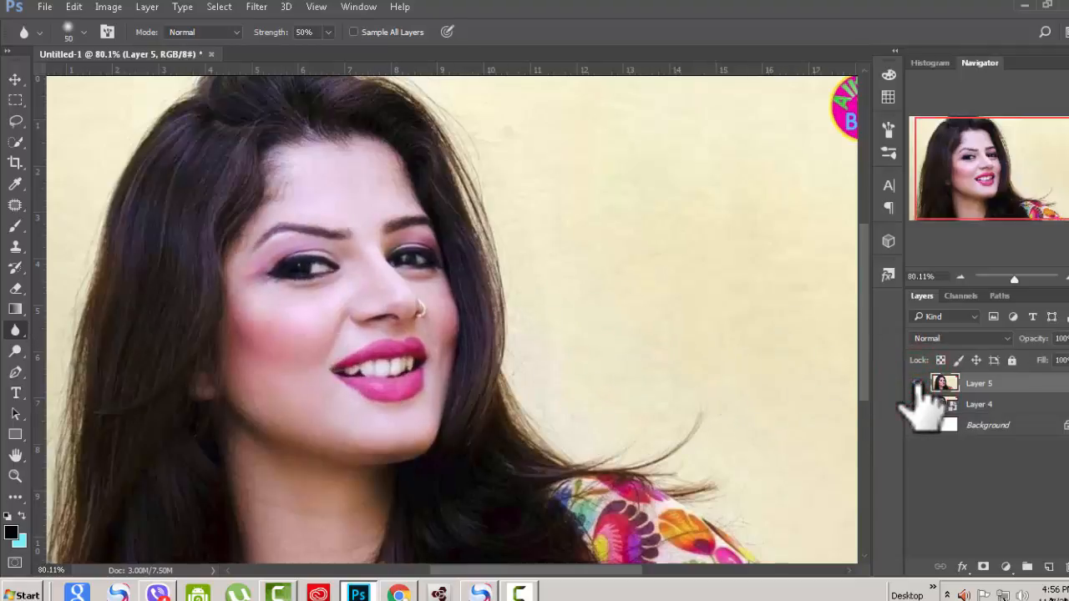
pyautogui.click(918, 383)
pyautogui.click(917, 383)
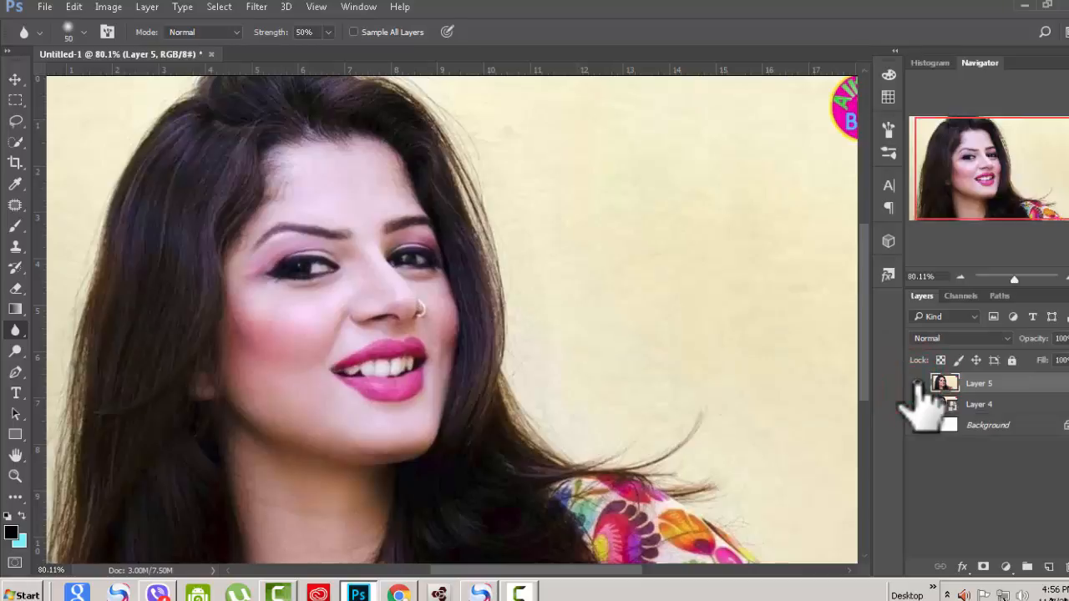